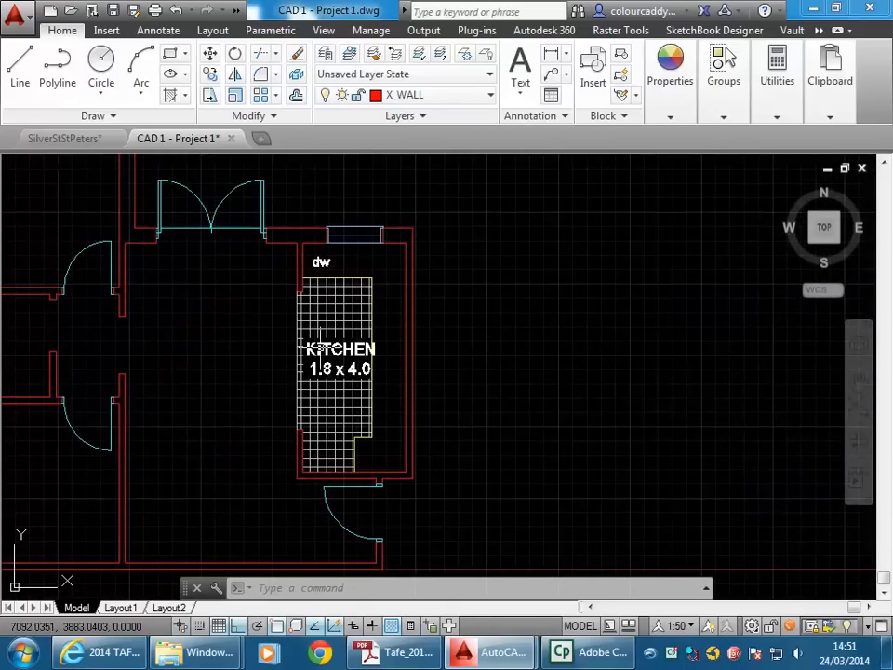
Draw a circle with a radius of 200 in the empty room area just west of the kitchen.
{"action": "scroll", "coordinate": [279, 352], "scroll_direction": "up", "scroll_amount": 5}
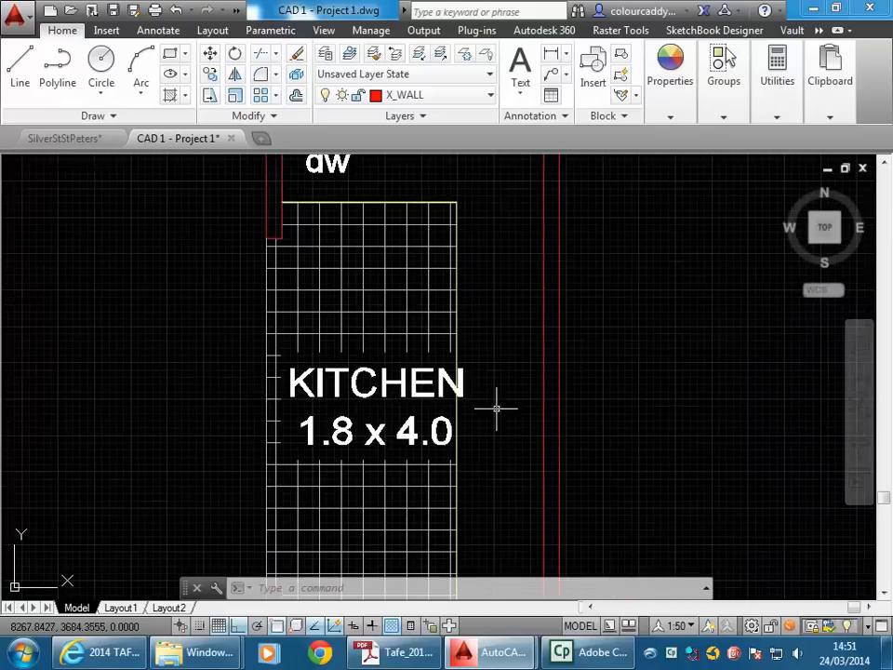
{"action": "mouse_move", "coordinate": [213, 379]}
{"action": "middle_mouse_down"}
{"action": "mouse_move", "coordinate": [223, 303]}
{"action": "mouse_move", "coordinate": [233, 407]}
{"action": "mouse_move", "coordinate": [282, 411]}
{"action": "middle_mouse_up"}
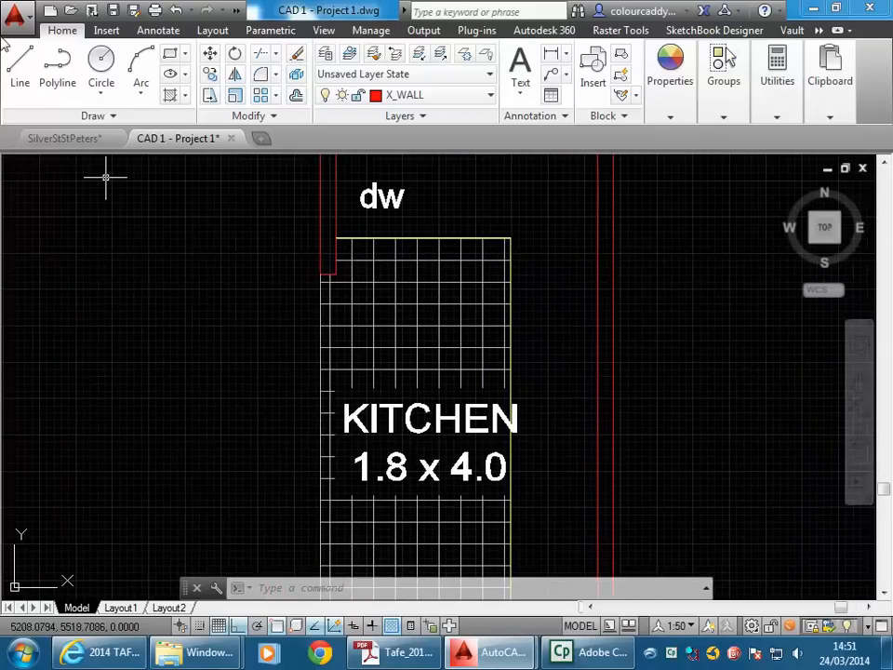
{"action": "left_click", "coordinate": [100, 60]}
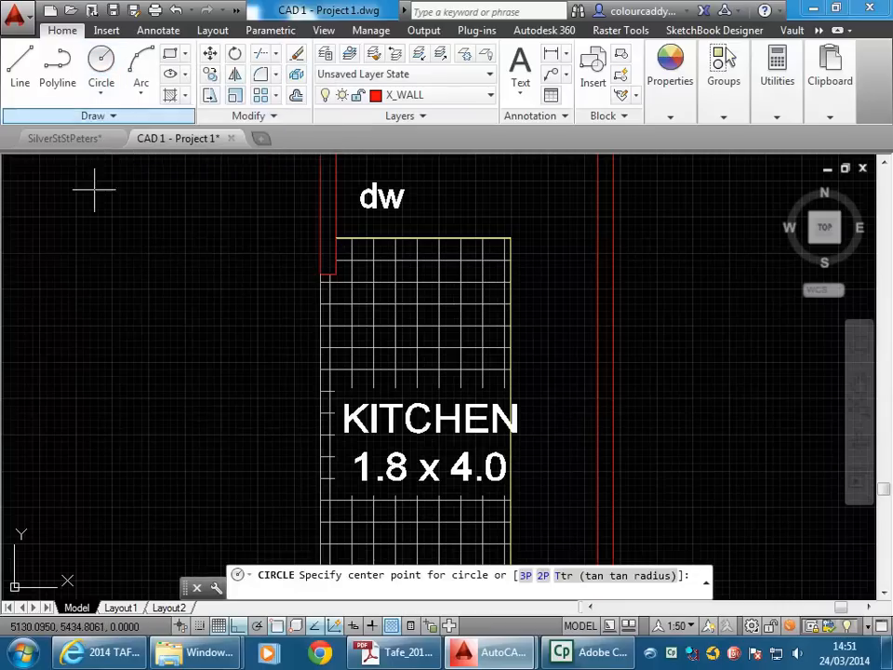
{"action": "middle_click_drag", "start_coordinate": [188, 384], "coordinate": [297, 364]}
{"action": "middle_click_drag", "start_coordinate": [355, 410], "coordinate": [309, 408]}
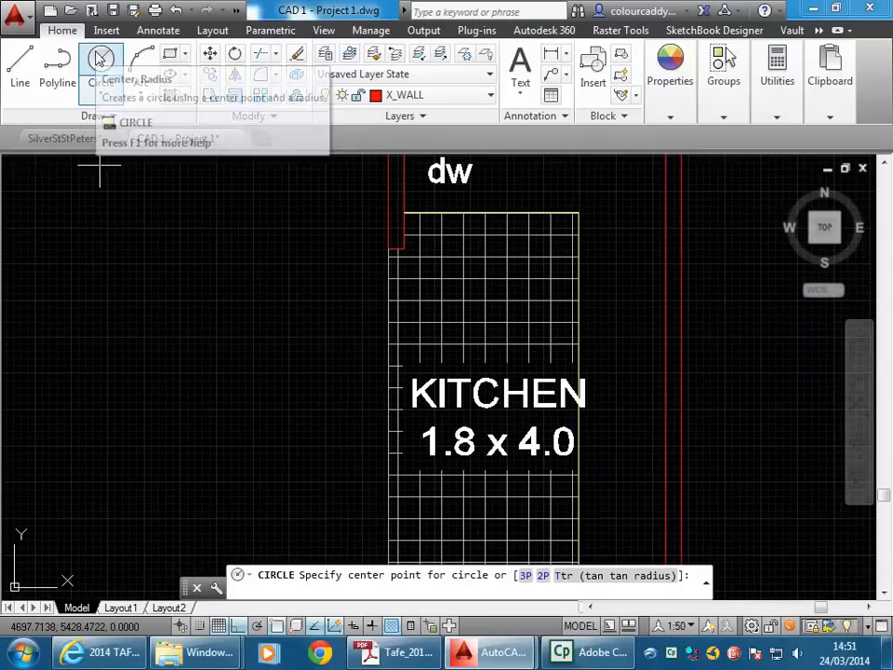
{"action": "left_click", "coordinate": [315, 431]}
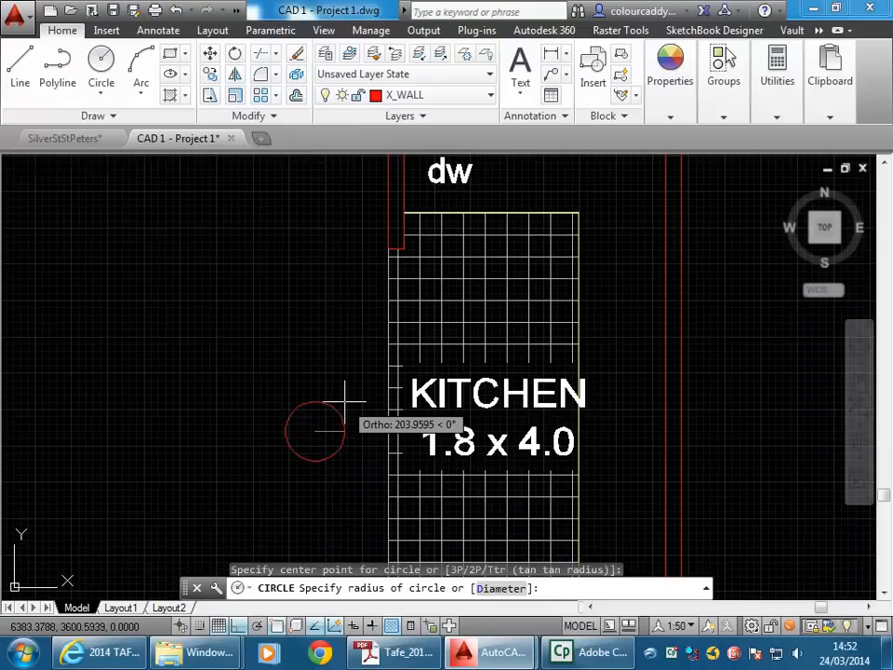
{"action": "type", "text": "200"}
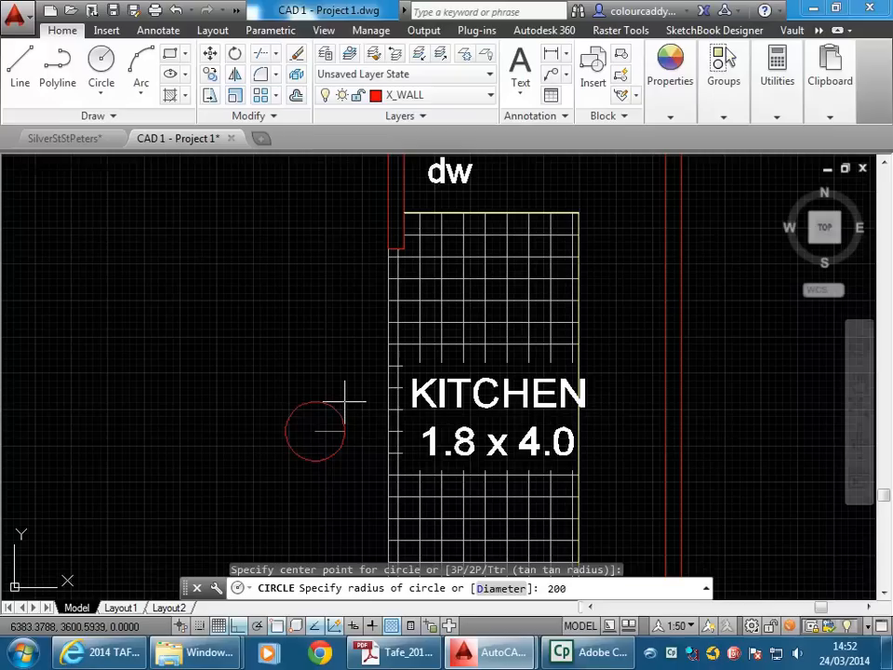
{"action": "key", "text": "Return"}
Make A_TEXT the current layer and move the new circle onto that layer.
{"action": "scroll", "coordinate": [295, 431], "scroll_direction": "up", "scroll_amount": 3}
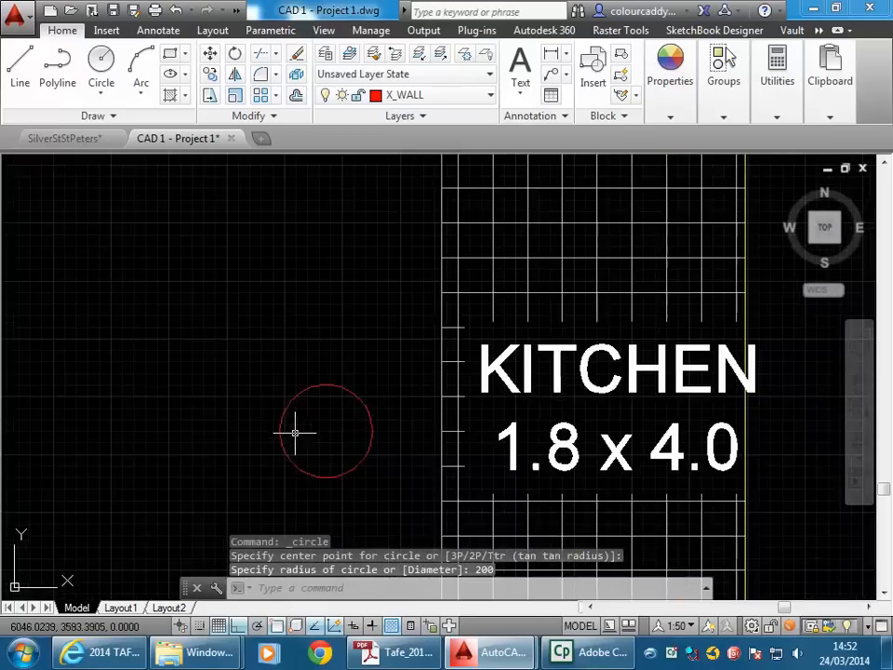
{"action": "middle_click_drag", "start_coordinate": [295, 430], "coordinate": [279, 368]}
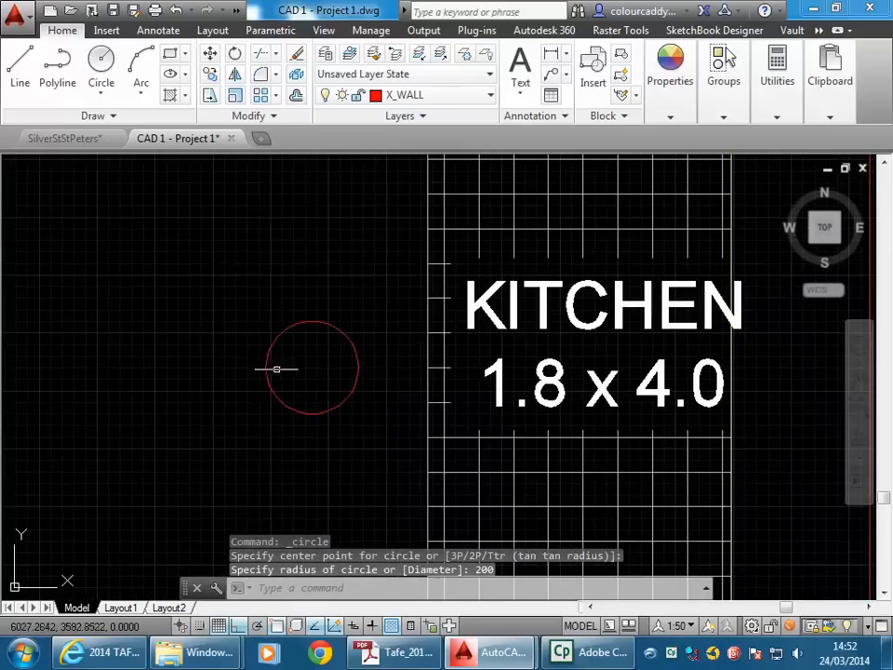
{"action": "left_click", "coordinate": [425, 94]}
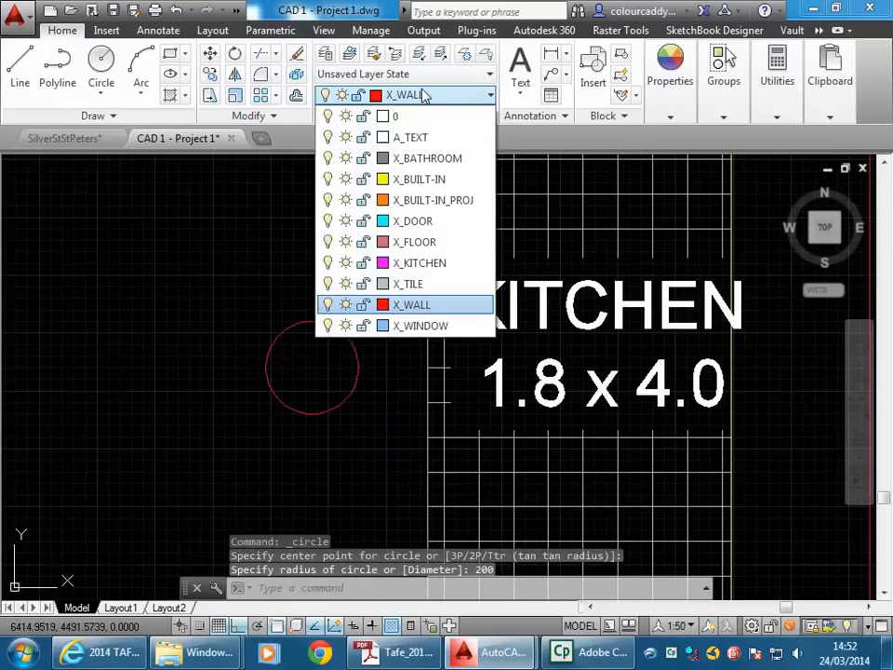
{"action": "left_click", "coordinate": [416, 137]}
{"action": "left_click", "coordinate": [352, 309]}
{"action": "left_click", "coordinate": [314, 356]}
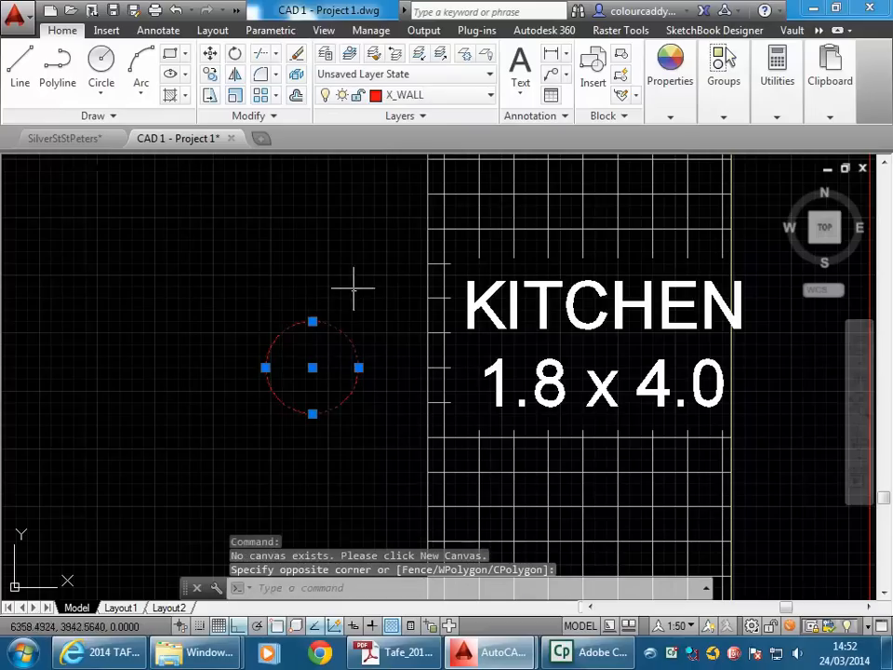
{"action": "left_click", "coordinate": [431, 100]}
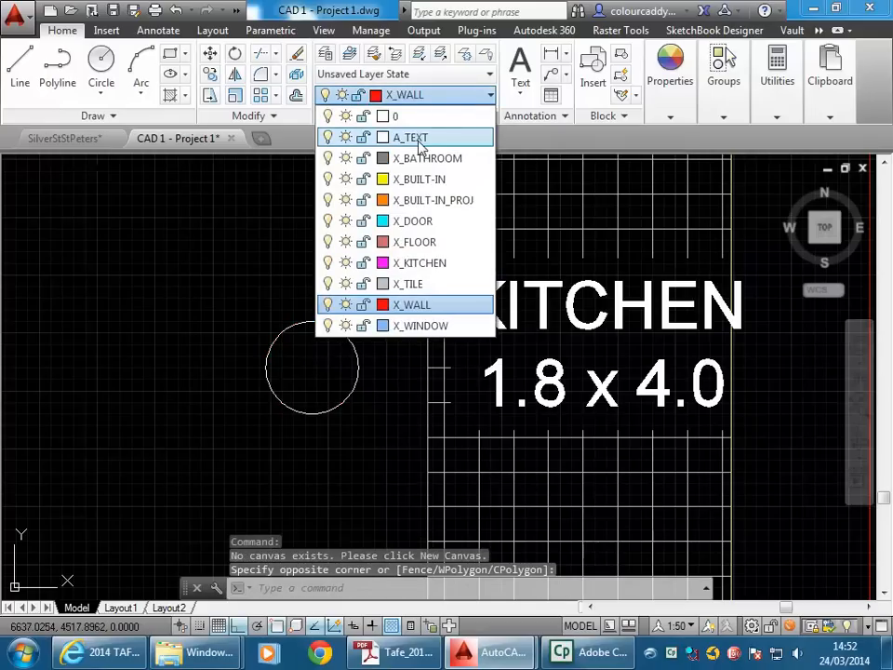
{"action": "left_click", "coordinate": [416, 138]}
{"action": "key", "text": "Escape"}
{"action": "key", "text": "Escape"}
{"action": "key", "text": "Escape"}
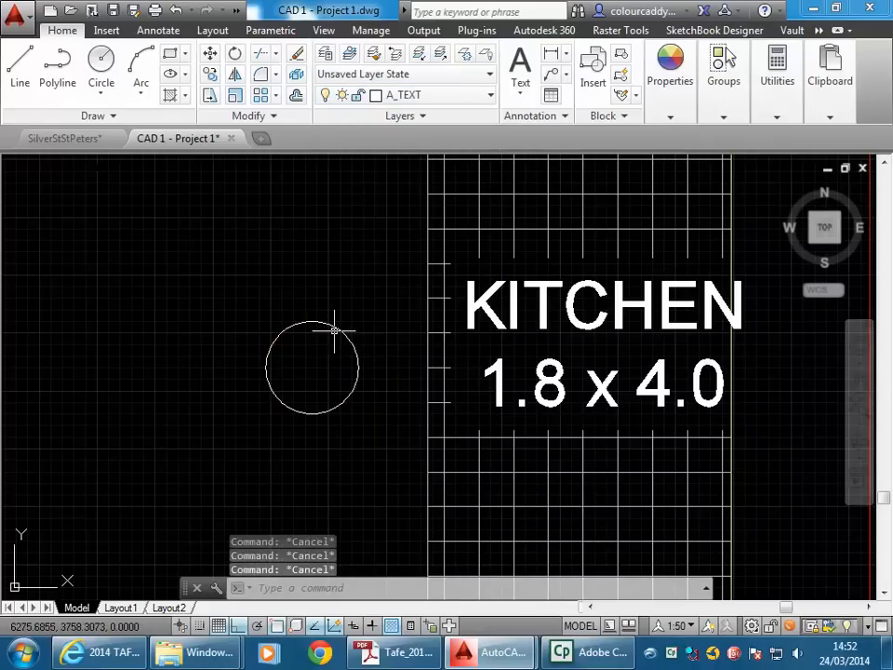
Draw a line from the circle's centre to its upper-right circumference at 45 degrees, using polar tracking with a 15-degree increment.
{"action": "scroll", "coordinate": [315, 321], "scroll_direction": "up", "scroll_amount": 3}
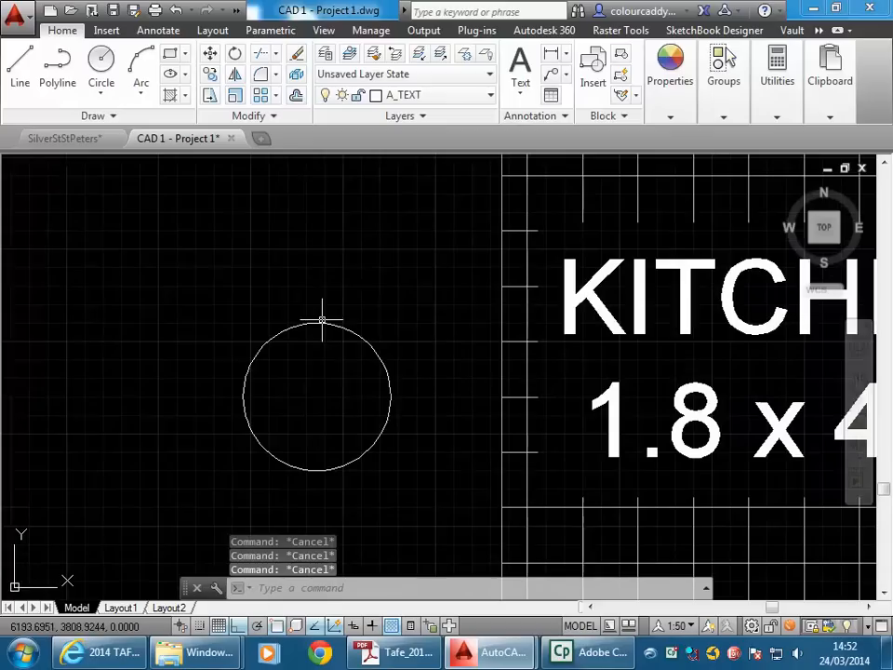
{"action": "left_click", "coordinate": [20, 73]}
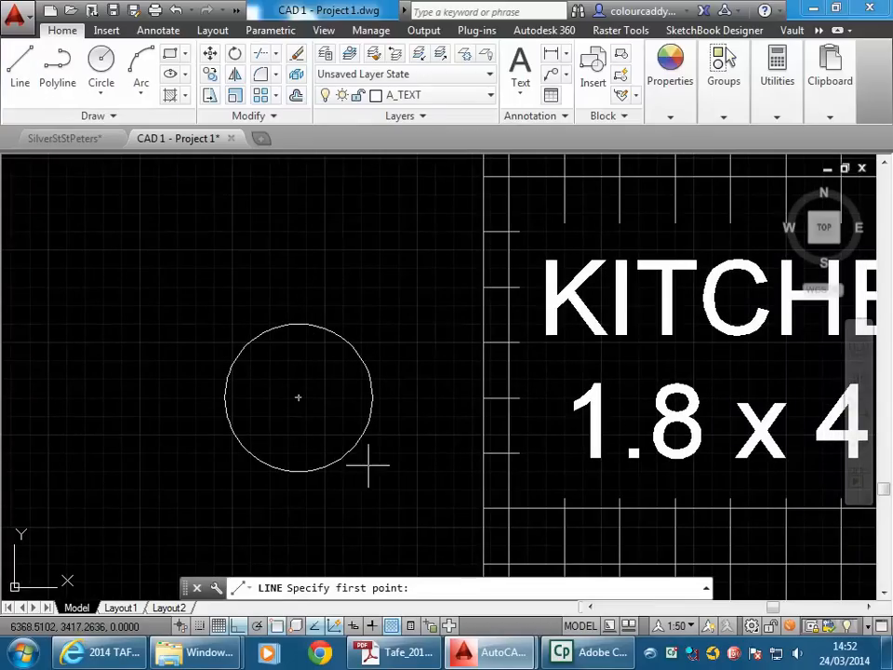
{"action": "left_click", "coordinate": [298, 397]}
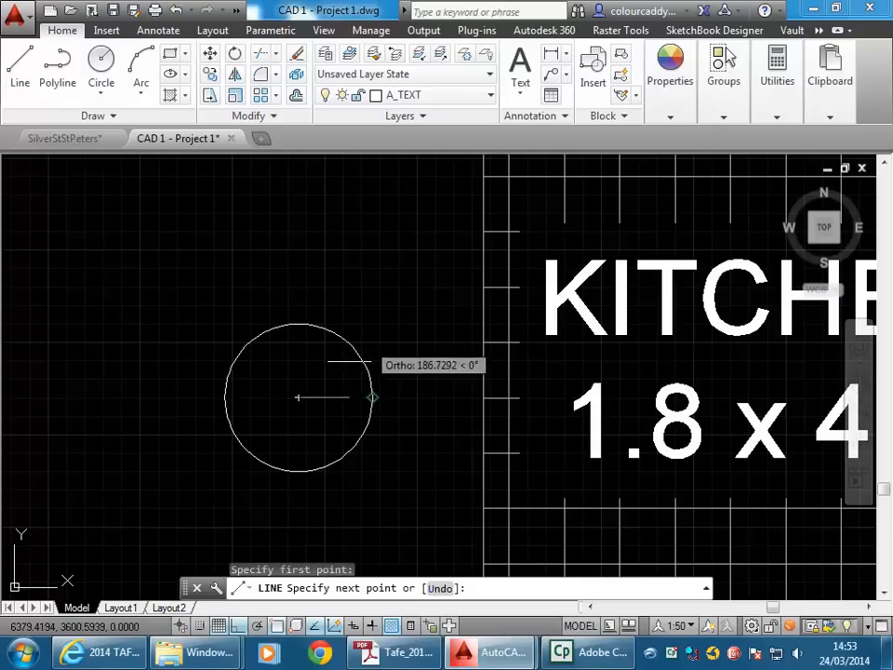
{"action": "left_click", "coordinate": [257, 626]}
{"action": "right_click", "coordinate": [257, 626]}
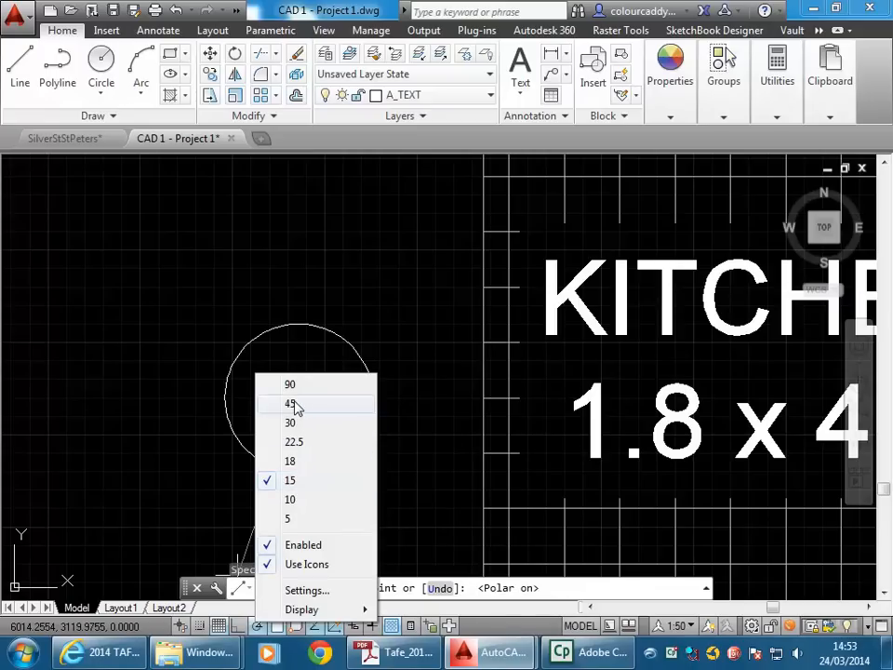
{"action": "left_click", "coordinate": [291, 481]}
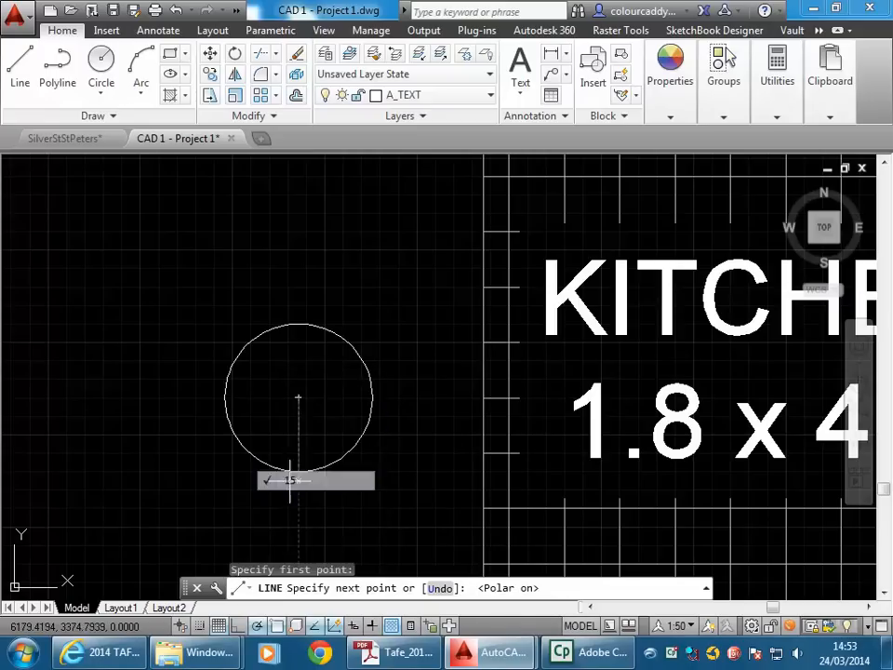
{"action": "left_click", "coordinate": [351, 345]}
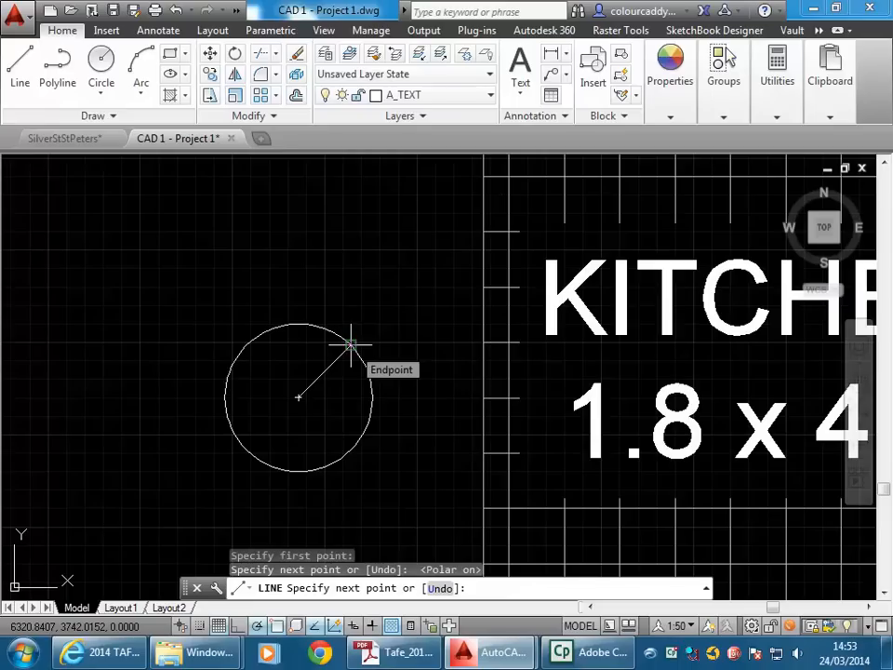
Continue with a line about 300 long, perpendicular to the radius line and running down to the right, and finish the line.
{"action": "left_click", "coordinate": [429, 423]}
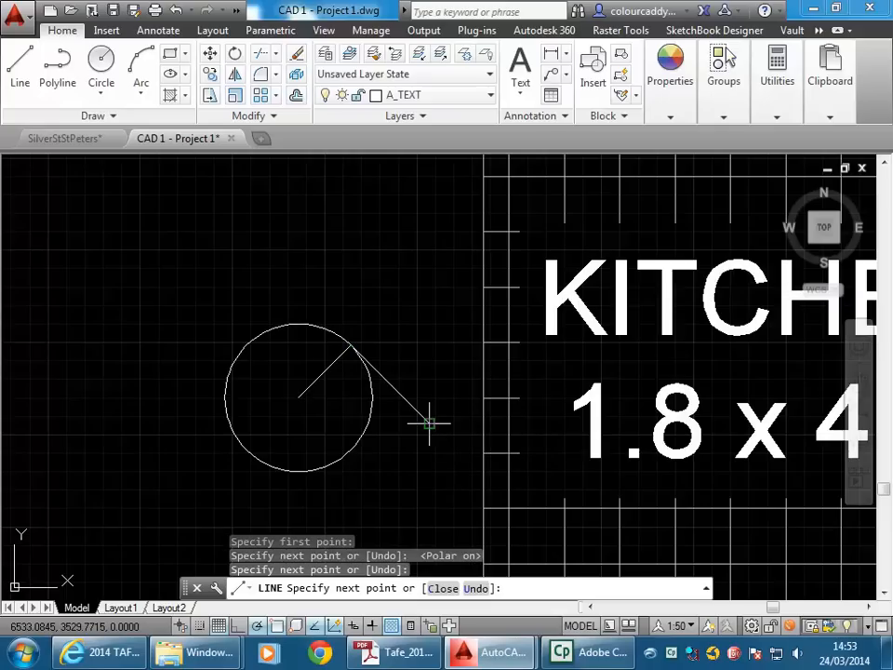
{"action": "right_click", "coordinate": [359, 225]}
{"action": "left_click", "coordinate": [418, 240]}
Delete the construction line between the circle's centre and its circumference.
{"action": "scroll", "coordinate": [372, 358], "scroll_direction": "up", "scroll_amount": 2}
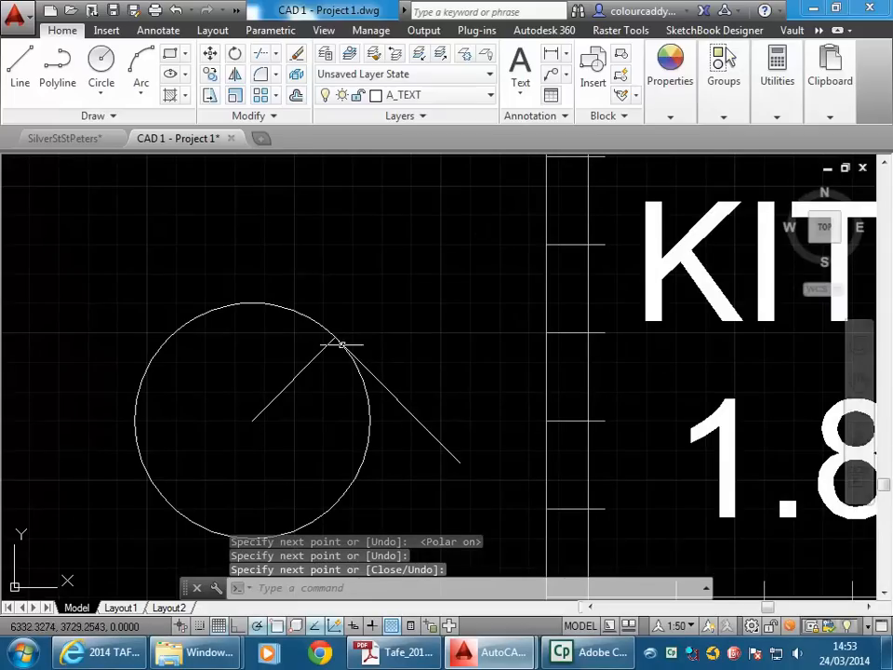
{"action": "scroll", "coordinate": [261, 354], "scroll_direction": "down", "scroll_amount": 2}
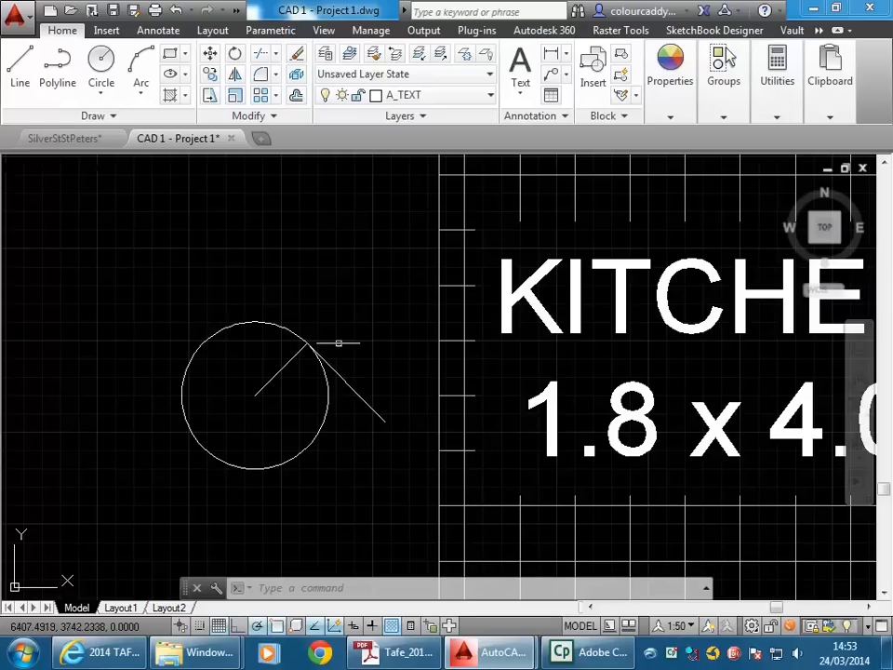
{"action": "left_click", "coordinate": [282, 370]}
{"action": "key", "text": "Delete"}
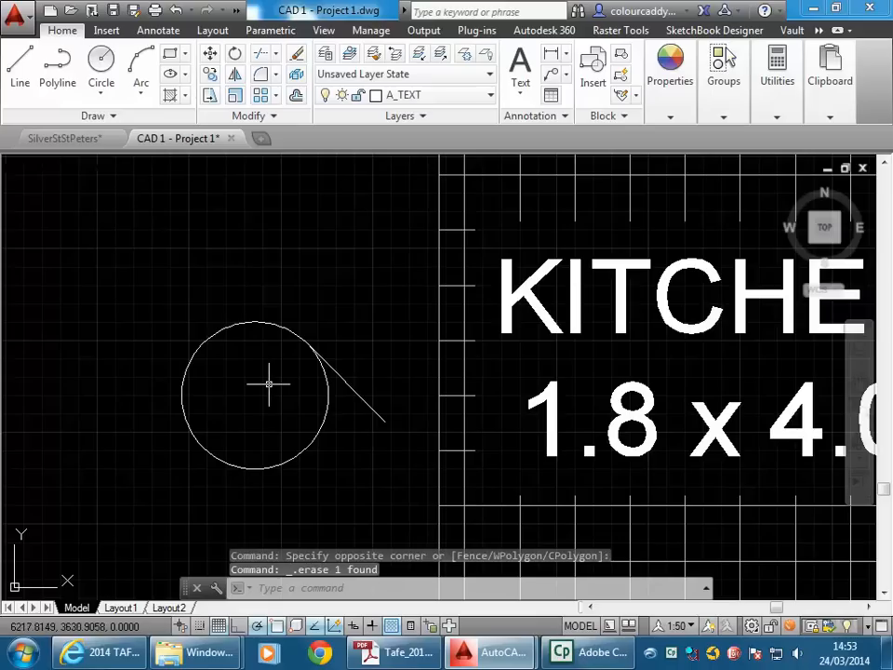
Mirror the tangent line about the circle's horizontal axis through its right quadrant, keeping the original line.
{"action": "left_click", "coordinate": [355, 393]}
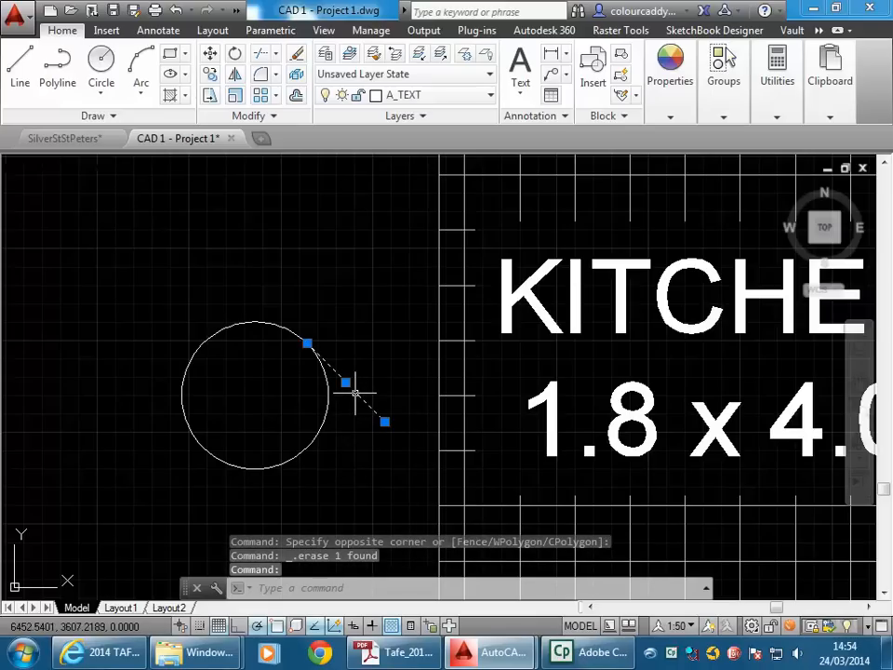
{"action": "left_click", "coordinate": [235, 77]}
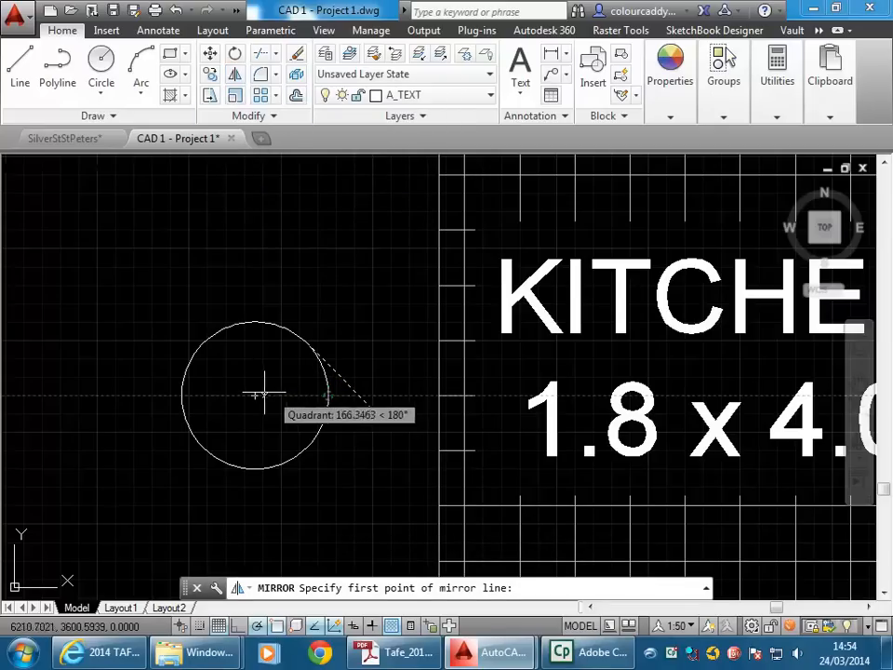
{"action": "left_click", "coordinate": [327, 395]}
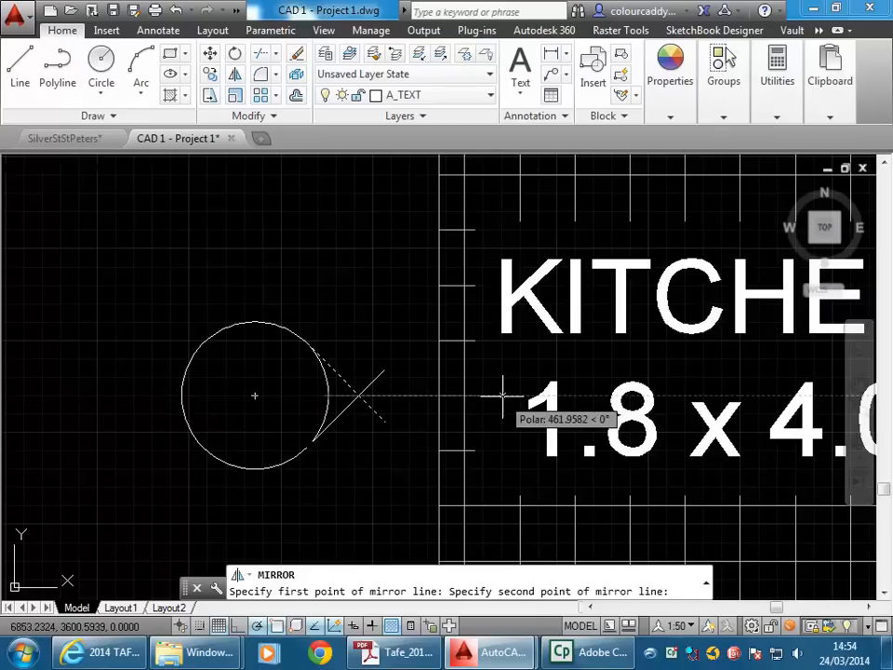
{"action": "left_click", "coordinate": [95, 394]}
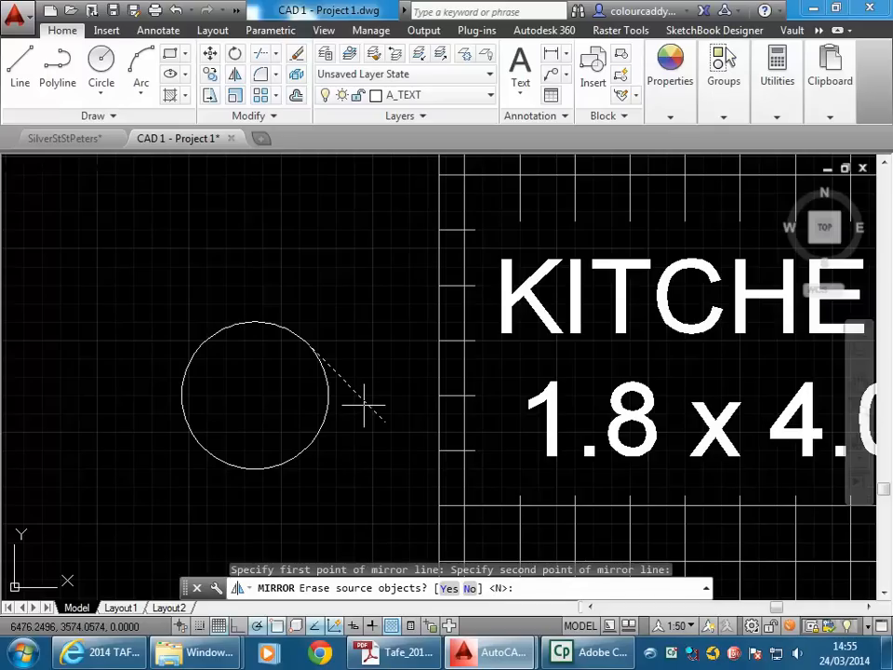
{"action": "key", "text": "Return"}
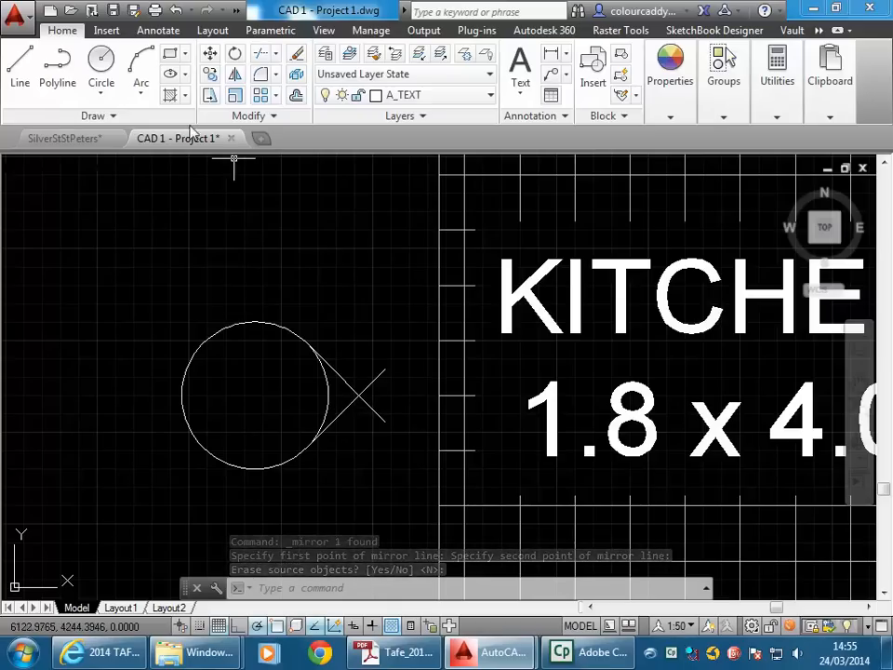
Fillet the two crossing tangent lines into a sharp corner, keeping the portions that touch the circle.
{"action": "left_click", "coordinate": [263, 74]}
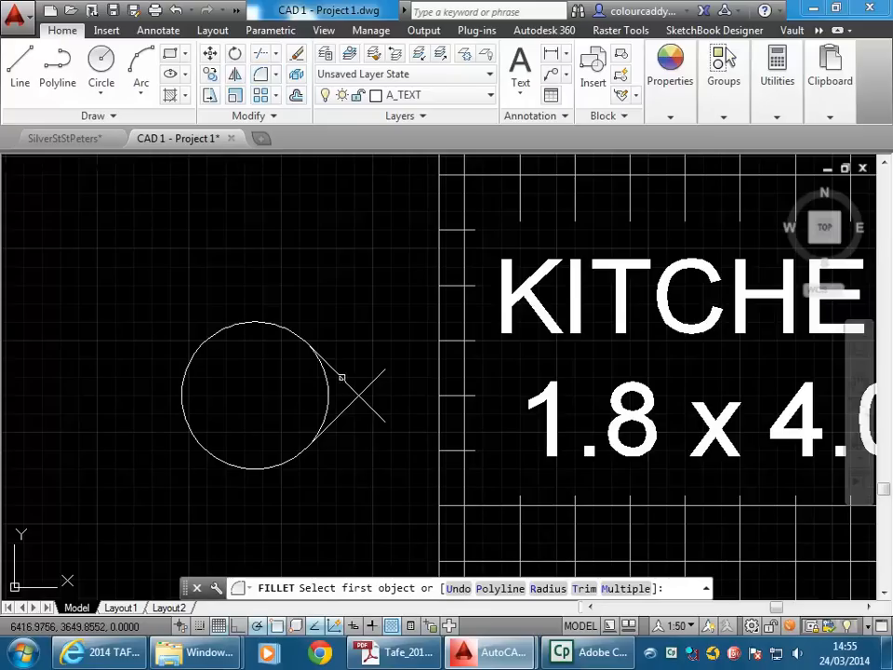
{"action": "left_click", "coordinate": [341, 378]}
{"action": "left_click", "coordinate": [348, 407]}
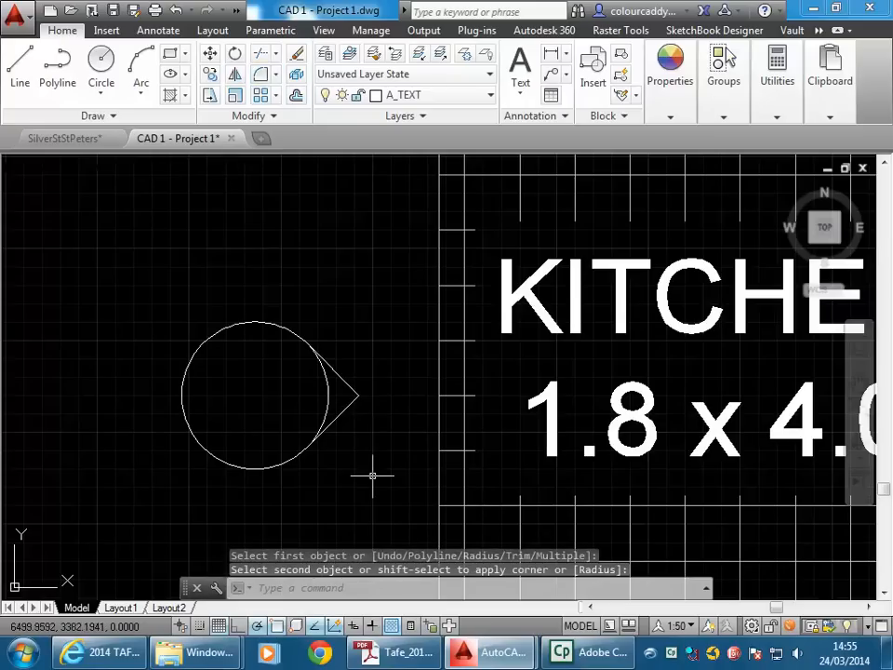
Rotate a copy of the triangular pointer 90° counterclockwise about the circle's centre so that it points up.
{"action": "scroll", "coordinate": [275, 414], "scroll_direction": "down", "scroll_amount": 2}
{"action": "scroll", "coordinate": [205, 390], "scroll_direction": "up", "scroll_amount": 3}
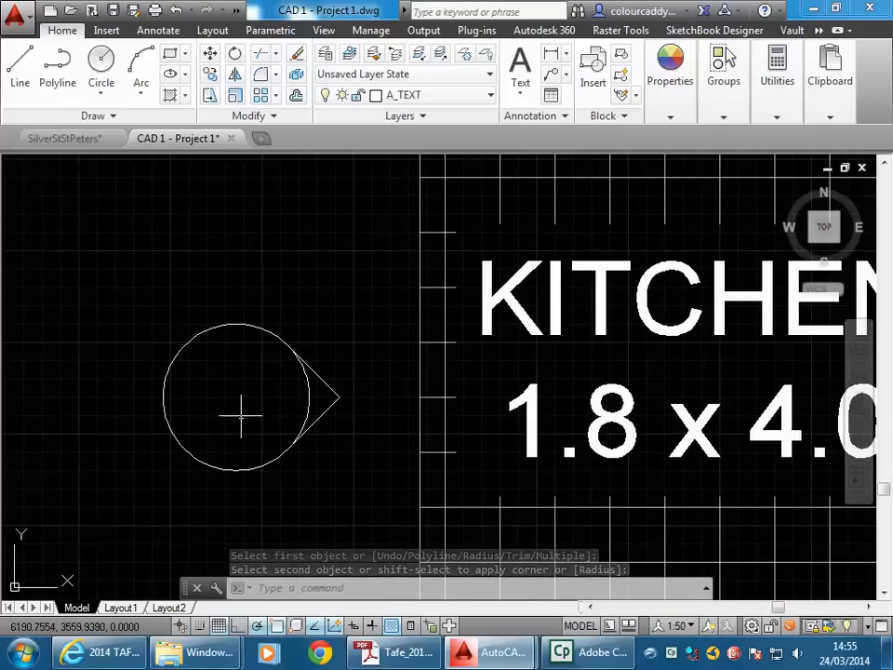
{"action": "scroll", "coordinate": [239, 409], "scroll_direction": "up", "scroll_amount": 2}
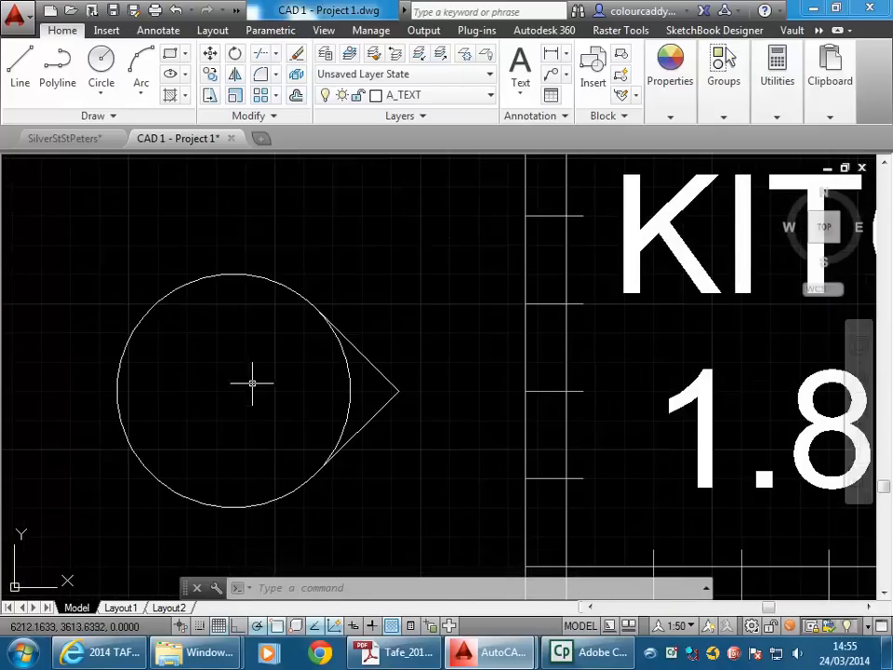
{"action": "scroll", "coordinate": [256, 391], "scroll_direction": "down", "scroll_amount": 2}
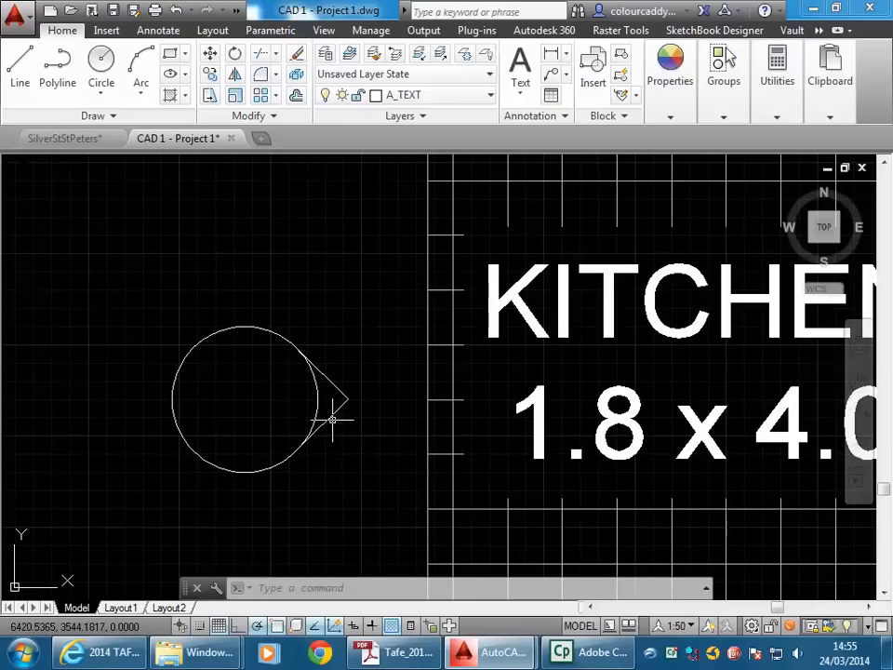
{"action": "left_click", "coordinate": [356, 378]}
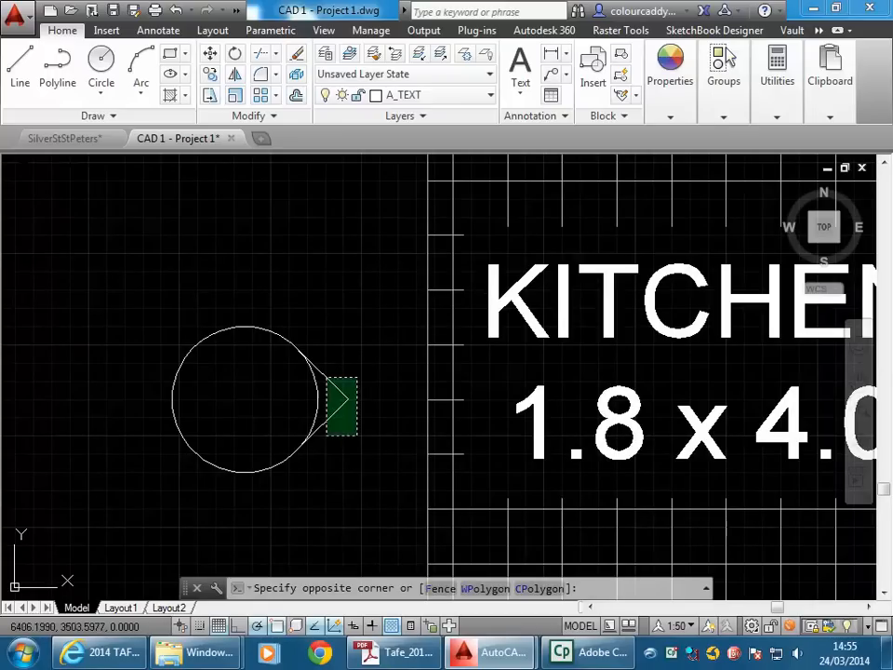
{"action": "left_click", "coordinate": [326, 435]}
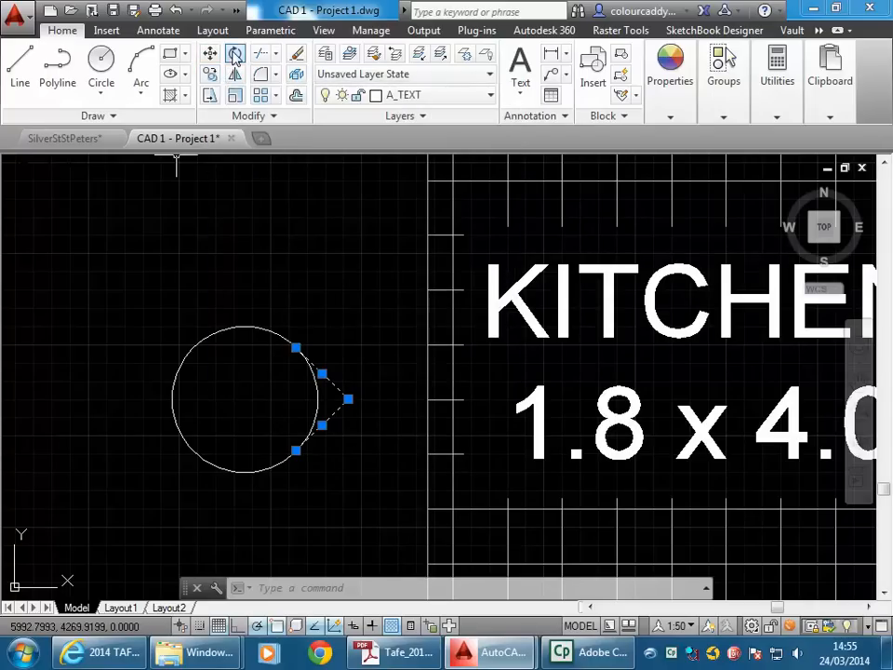
{"action": "left_click", "coordinate": [235, 55]}
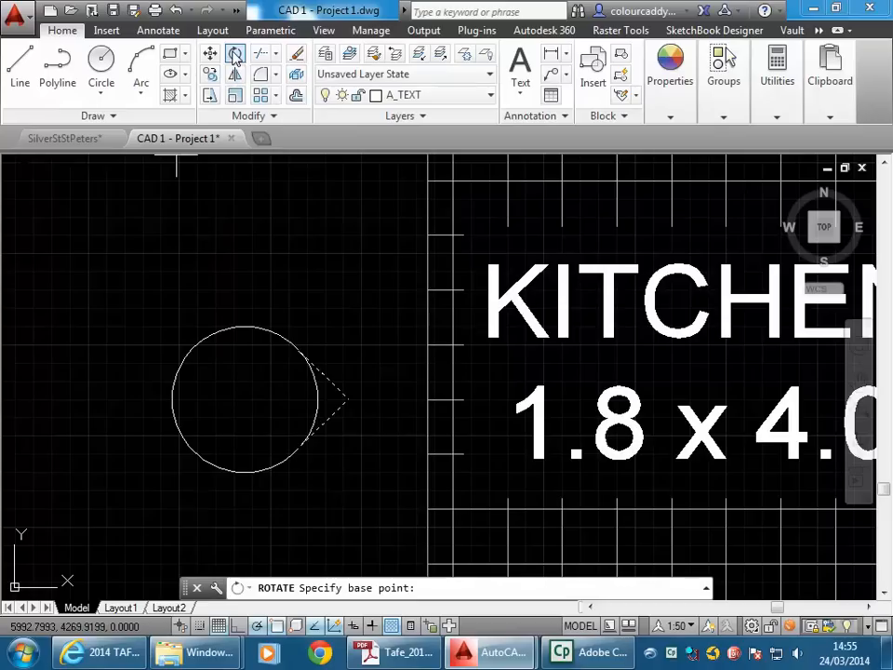
{"action": "left_click", "coordinate": [243, 400]}
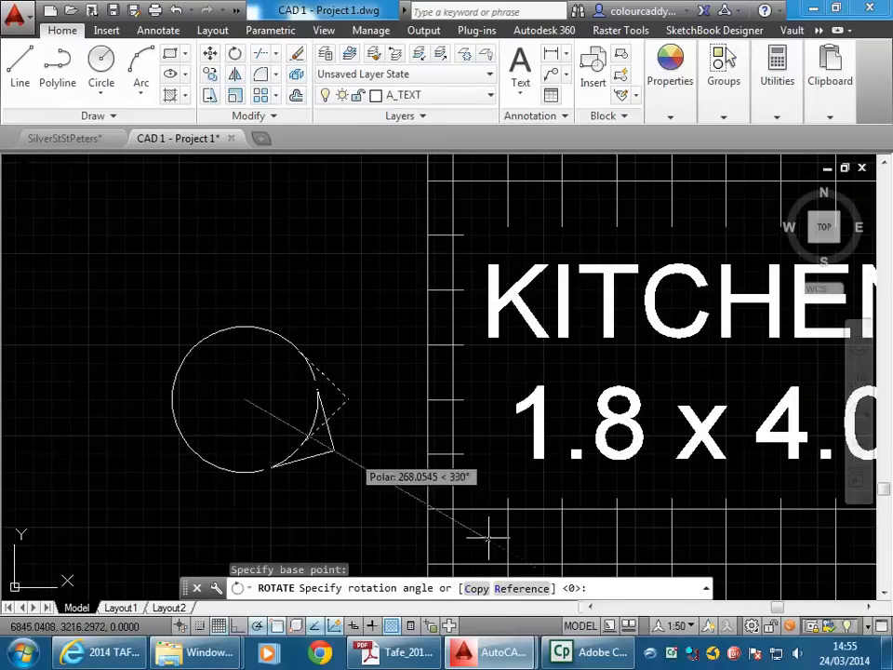
{"action": "left_click", "coordinate": [475, 589]}
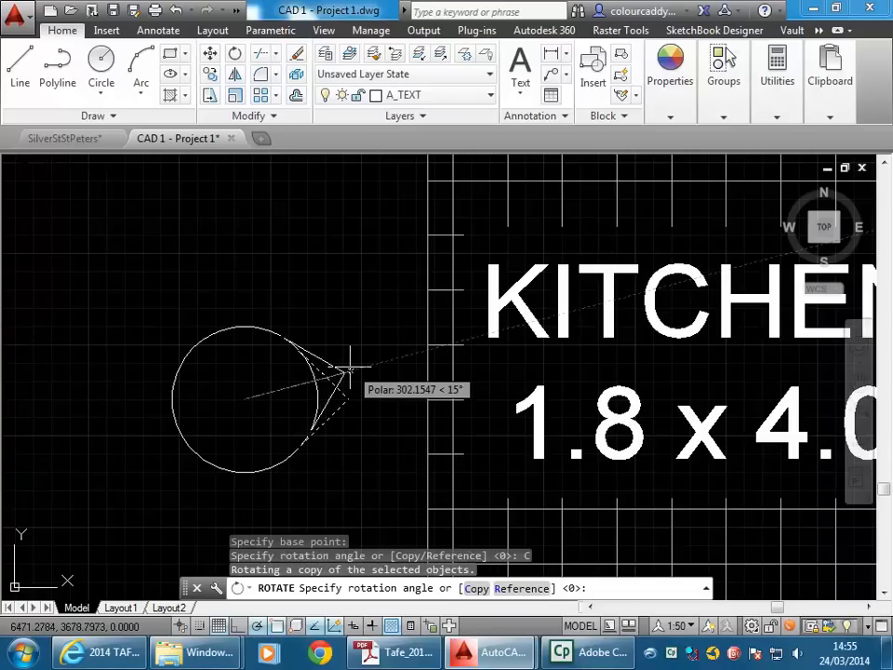
{"action": "left_click", "coordinate": [242, 236]}
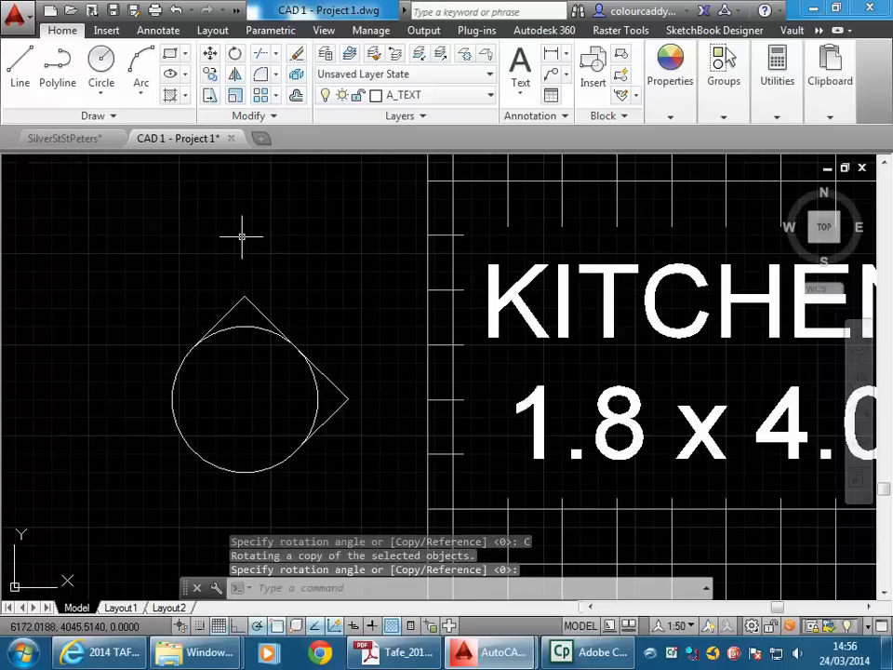
Mirror the upward pointer about the circle's horizontal axis through its right quadrant, keeping the original.
{"action": "left_click", "coordinate": [276, 258]}
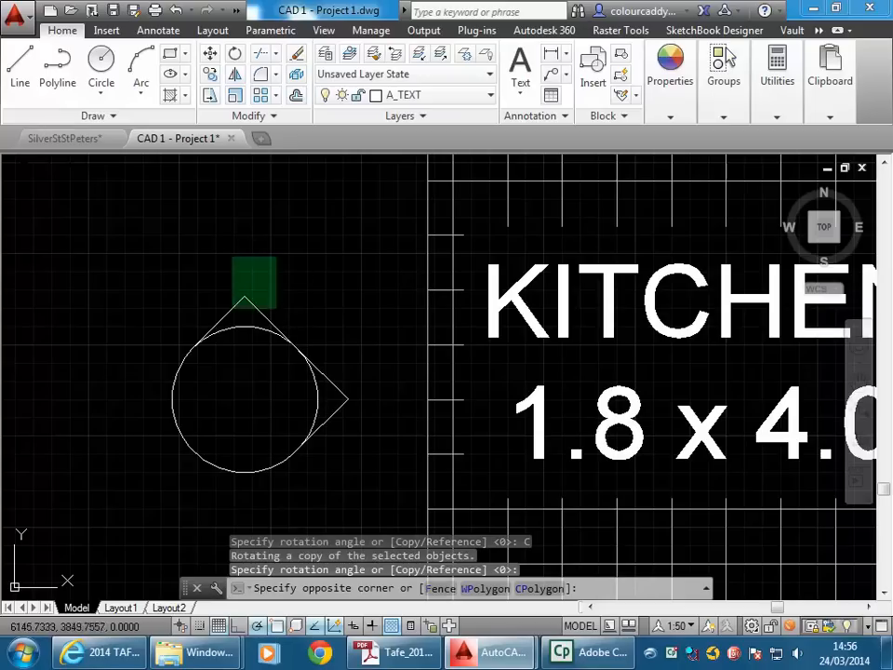
{"action": "left_click", "coordinate": [284, 451]}
{"action": "left_click", "coordinate": [276, 261]}
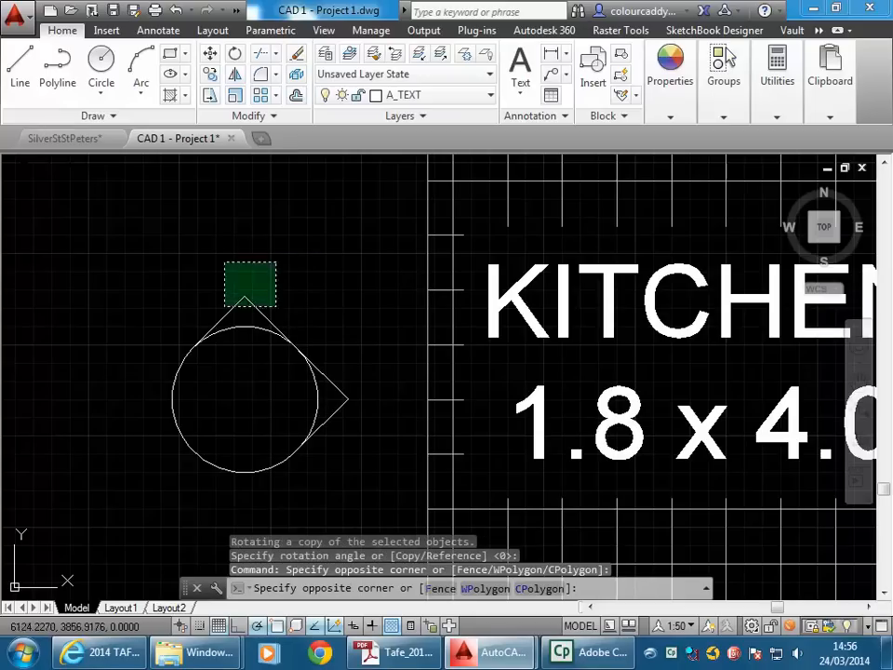
{"action": "left_click", "coordinate": [220, 302]}
{"action": "left_click", "coordinate": [237, 75]}
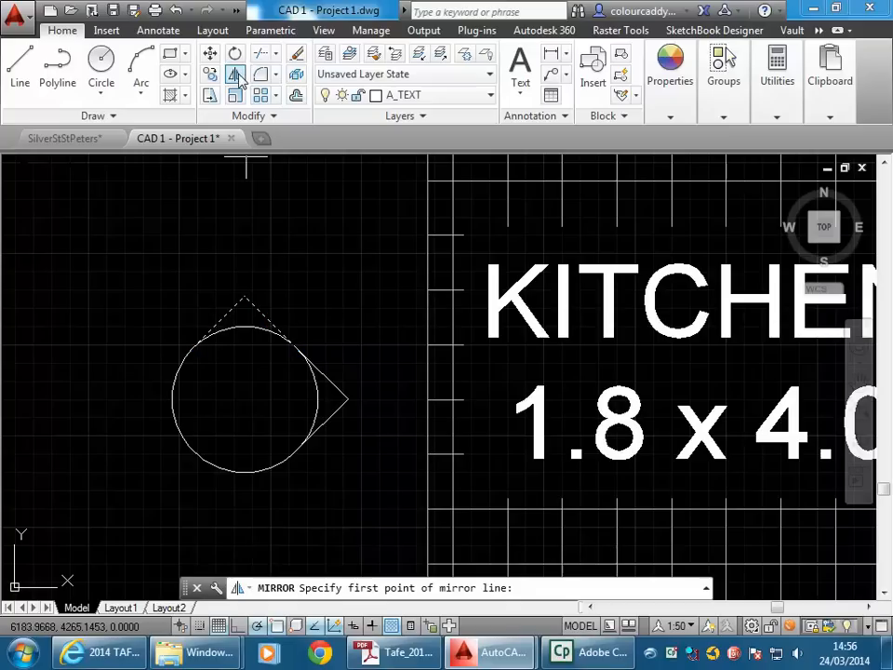
{"action": "left_click", "coordinate": [317, 399]}
{"action": "left_click", "coordinate": [122, 389]}
{"action": "right_click", "coordinate": [125, 394]}
{"action": "left_click", "coordinate": [145, 404]}
Examine the three-pointed marker and its placement relative to the kitchen and the surrounding floor plan.
{"action": "middle_click_drag", "start_coordinate": [238, 409], "coordinate": [159, 425]}
{"action": "scroll", "coordinate": [214, 411], "scroll_direction": "down", "scroll_amount": 5}
{"action": "mouse_move", "coordinate": [213, 407]}
{"action": "middle_mouse_down"}
{"action": "mouse_move", "coordinate": [195, 349]}
{"action": "mouse_move", "coordinate": [228, 384]}
{"action": "middle_mouse_up"}
{"action": "scroll", "coordinate": [193, 355], "scroll_direction": "down", "scroll_amount": 2}
{"action": "middle_click_drag", "start_coordinate": [333, 416], "coordinate": [277, 421]}
{"action": "scroll", "coordinate": [292, 421], "scroll_direction": "up", "scroll_amount": 2}
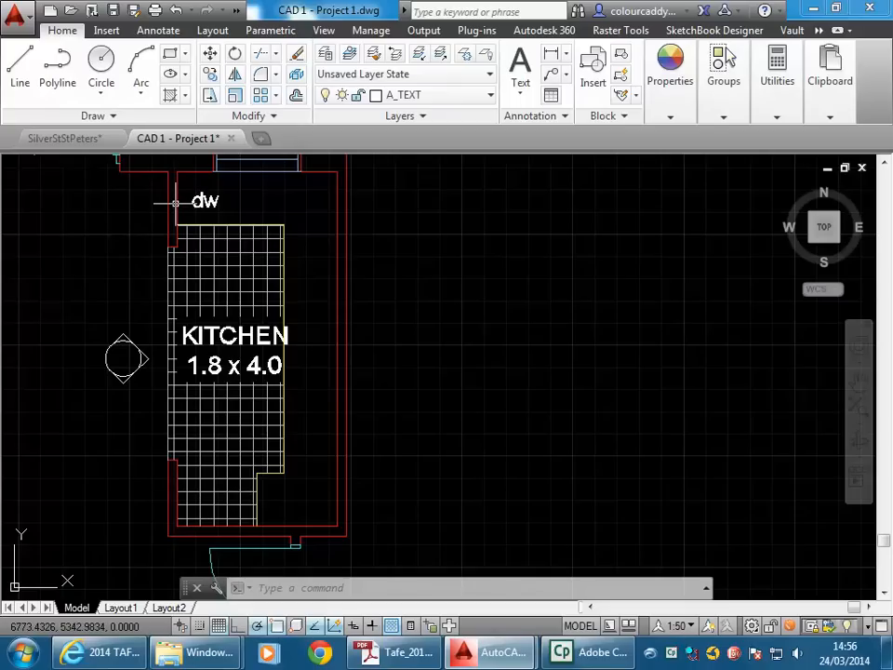
{"action": "scroll", "coordinate": [83, 427], "scroll_direction": "up", "scroll_amount": 4}
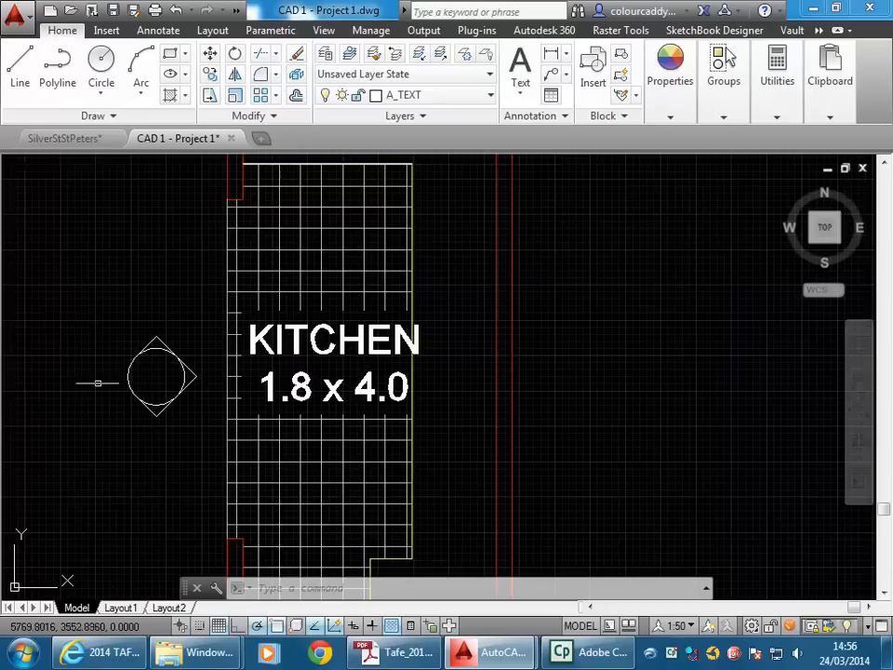
{"action": "scroll", "coordinate": [163, 421], "scroll_direction": "up", "scroll_amount": 2}
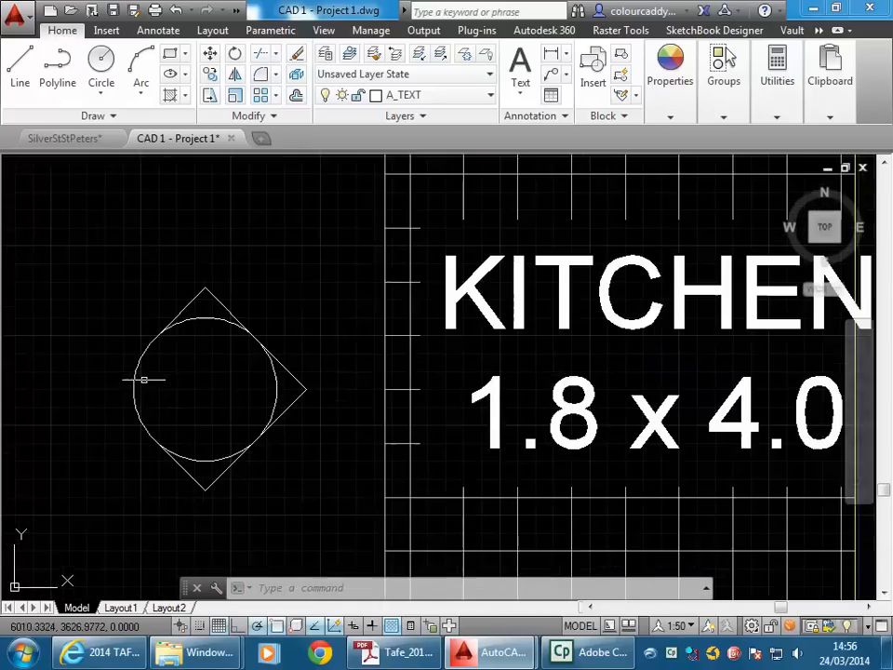
{"action": "middle_click_drag", "start_coordinate": [218, 393], "coordinate": [239, 397]}
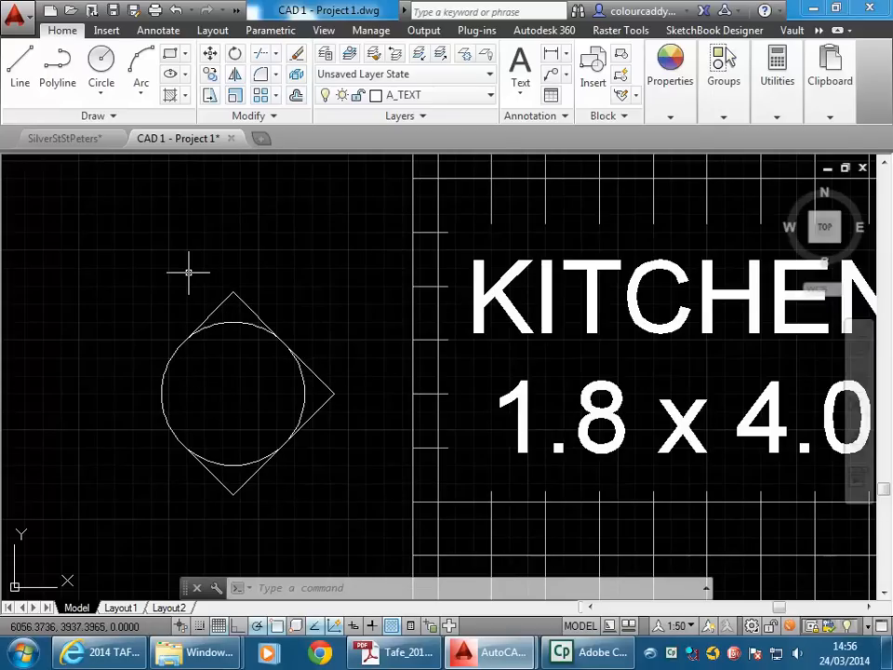
{"action": "scroll", "coordinate": [318, 258], "scroll_direction": "down", "scroll_amount": 2}
{"action": "mouse_move", "coordinate": [318, 258]}
{"action": "middle_mouse_down"}
{"action": "mouse_move", "coordinate": [279, 260]}
{"action": "mouse_move", "coordinate": [216, 299]}
{"action": "mouse_move", "coordinate": [340, 349]}
{"action": "middle_mouse_up"}
{"action": "scroll", "coordinate": [270, 319], "scroll_direction": "down", "scroll_amount": 2}
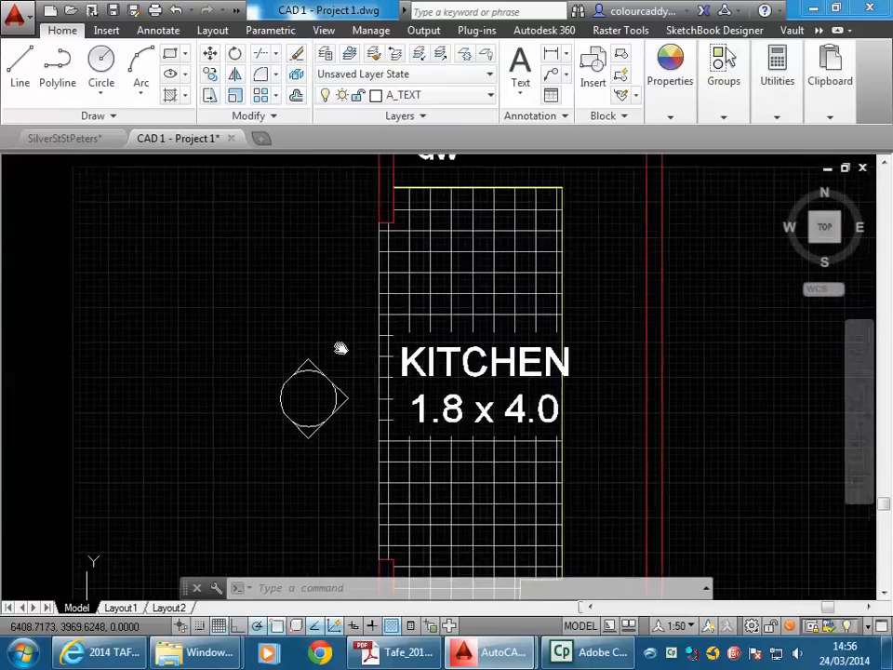
{"action": "scroll", "coordinate": [341, 349], "scroll_direction": "down", "scroll_amount": 2}
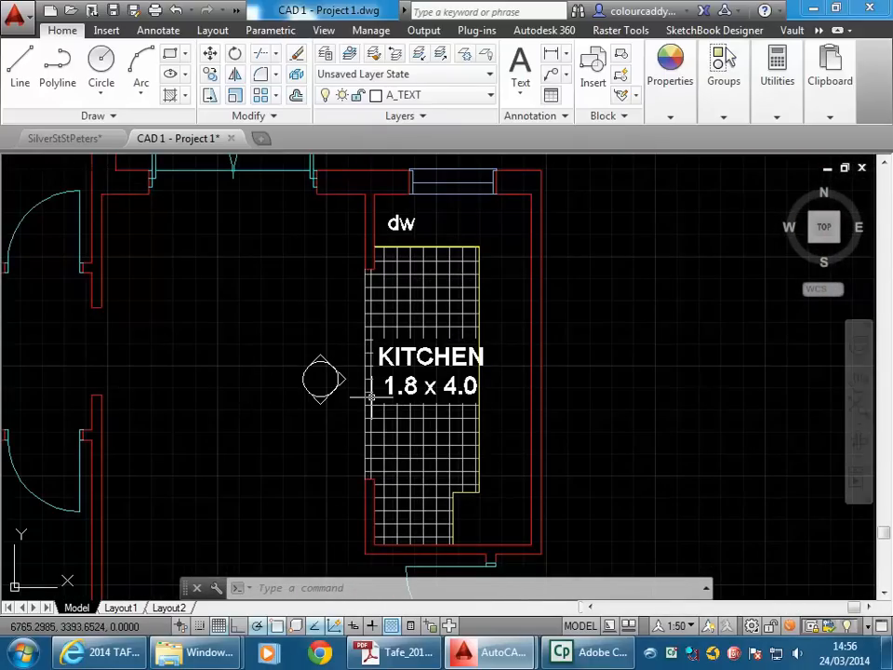
{"action": "scroll", "coordinate": [286, 354], "scroll_direction": "up", "scroll_amount": 2}
{"action": "scroll", "coordinate": [348, 383], "scroll_direction": "up", "scroll_amount": 2}
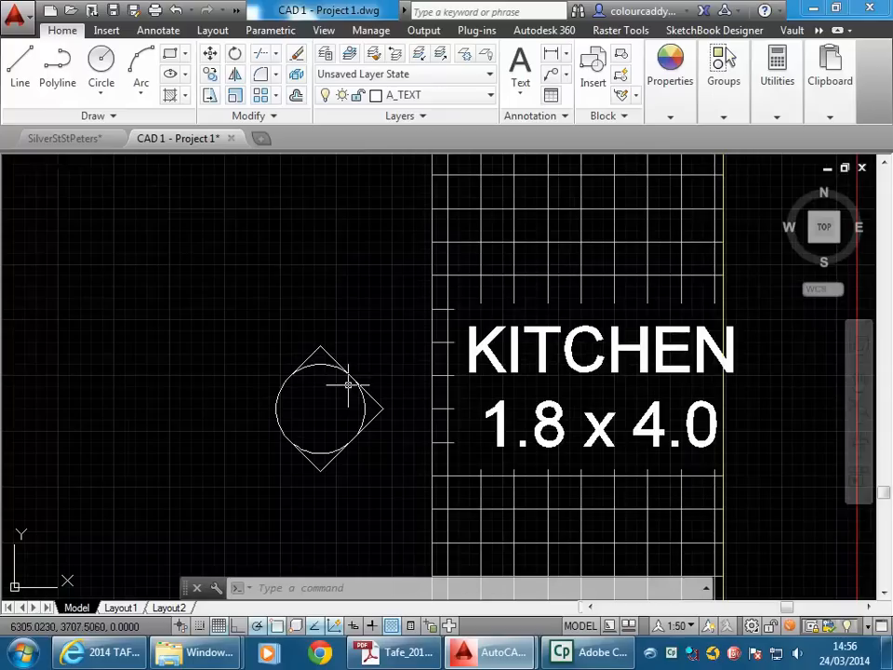
{"action": "scroll", "coordinate": [325, 382], "scroll_direction": "up", "scroll_amount": 2}
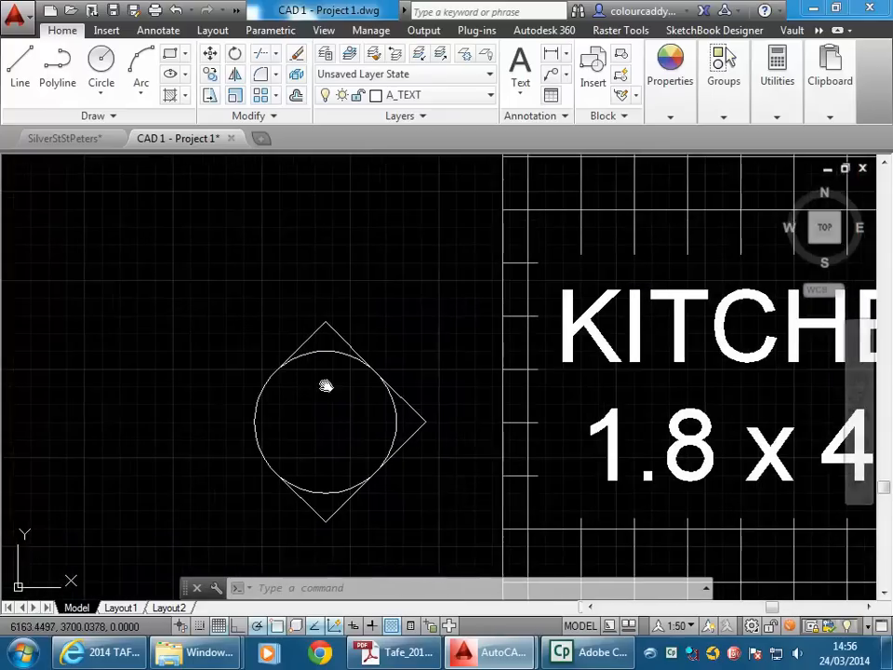
Copy the marker's circle and upward pointer from the circle's centre to outside the kitchen's right exterior wall, with polar tracking off.
{"action": "left_click", "coordinate": [337, 308]}
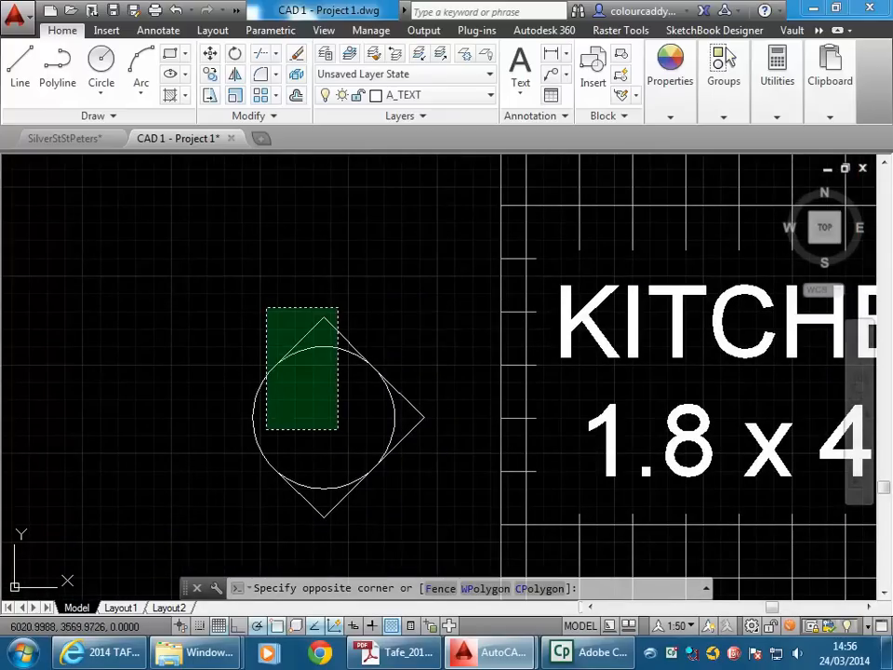
{"action": "left_click", "coordinate": [266, 429]}
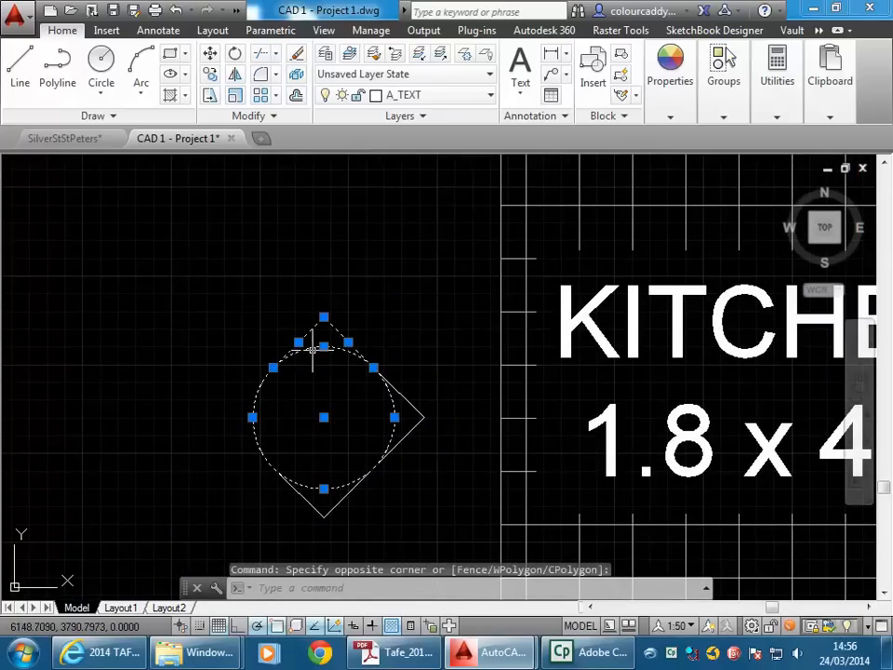
{"action": "left_click", "coordinate": [212, 75]}
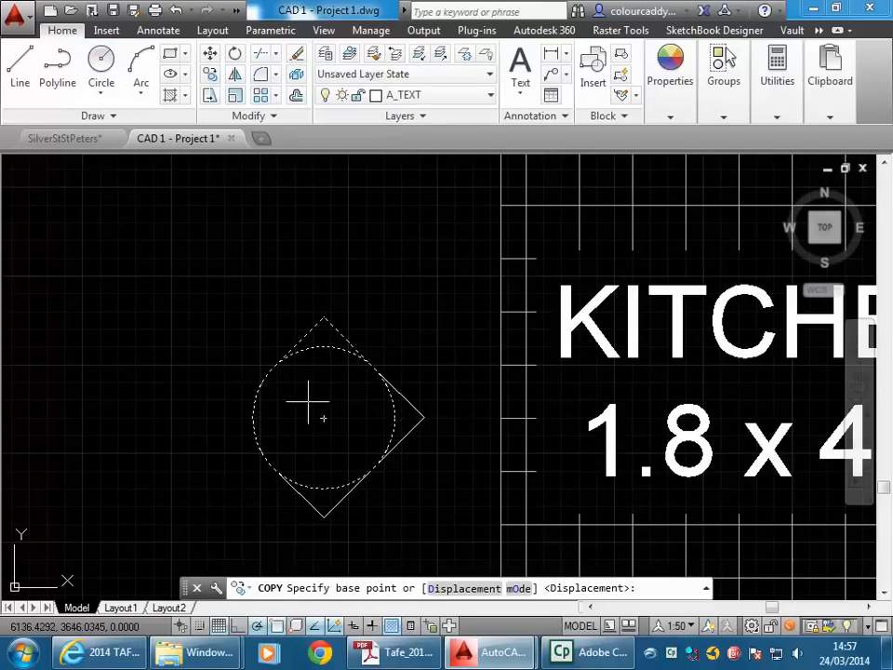
{"action": "left_click", "coordinate": [324, 416]}
{"action": "scroll", "coordinate": [233, 316], "scroll_direction": "down", "scroll_amount": 8}
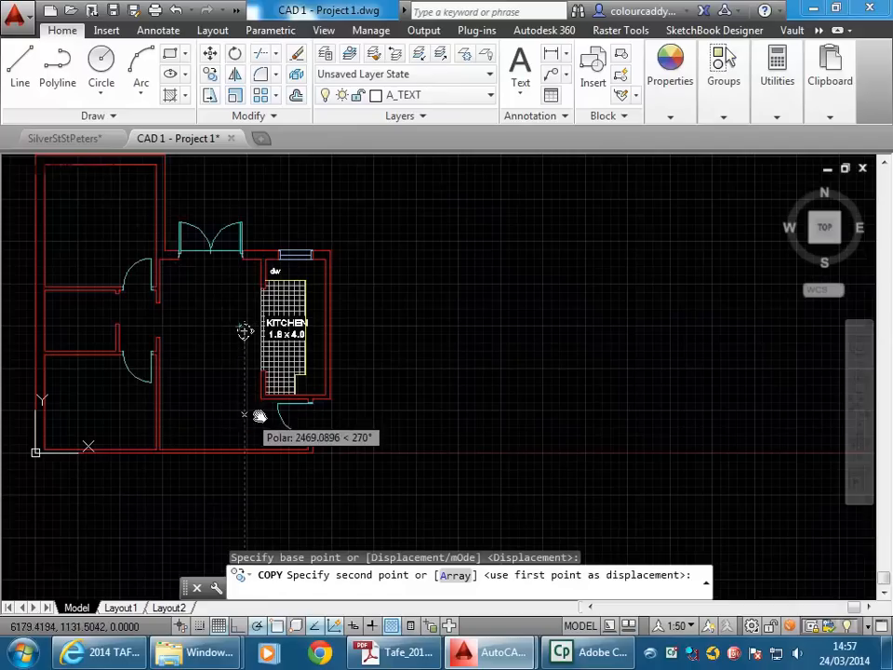
{"action": "middle_click_drag", "start_coordinate": [255, 413], "coordinate": [357, 437]}
{"action": "scroll", "coordinate": [354, 414], "scroll_direction": "up", "scroll_amount": 2}
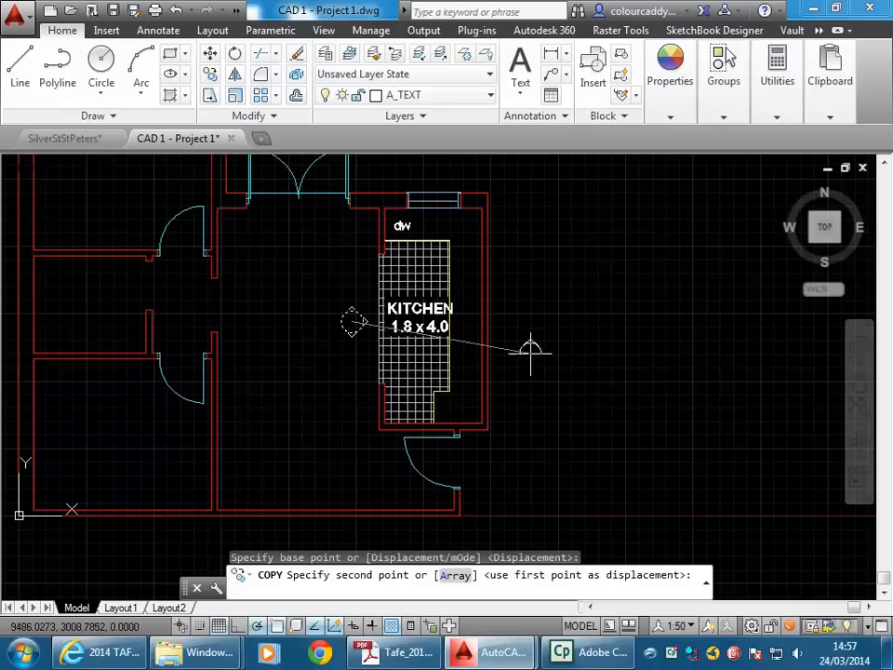
{"action": "scroll", "coordinate": [530, 351], "scroll_direction": "up", "scroll_amount": 4}
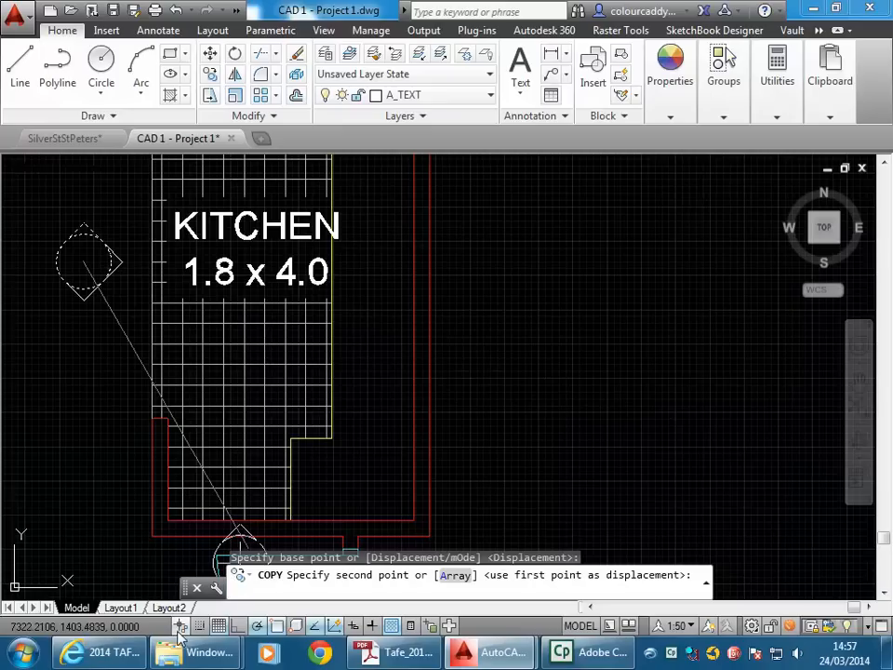
{"action": "left_click", "coordinate": [259, 629]}
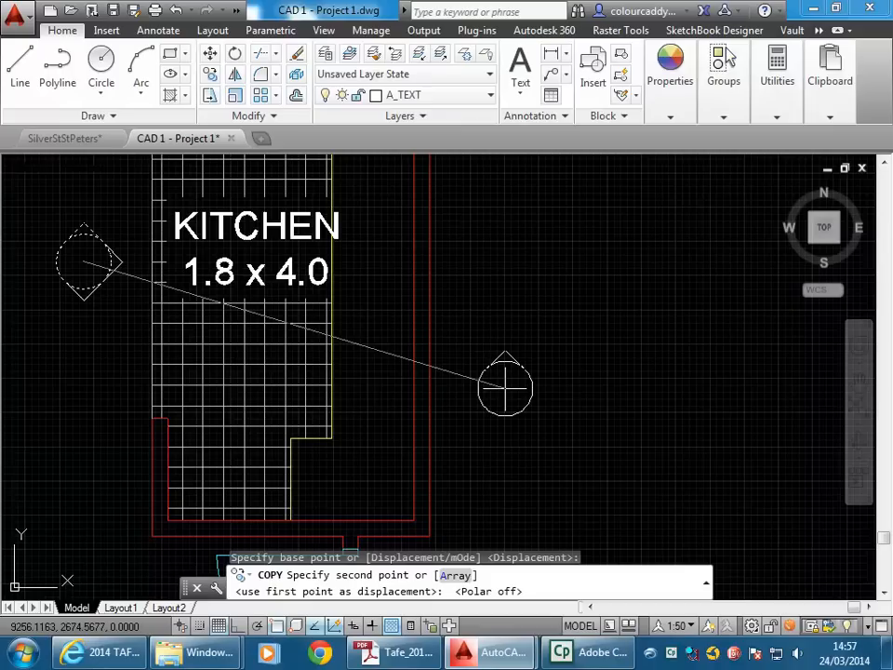
{"action": "left_click", "coordinate": [535, 390]}
{"action": "right_click", "coordinate": [502, 279]}
{"action": "left_click", "coordinate": [532, 292]}
Draw a horizontal line from the copied circle's right quadrant across the plan to beyond the left exterior wall, with polar tracking on.
{"action": "scroll", "coordinate": [465, 289], "scroll_direction": "down", "scroll_amount": 3}
{"action": "scroll", "coordinate": [429, 299], "scroll_direction": "up", "scroll_amount": 2}
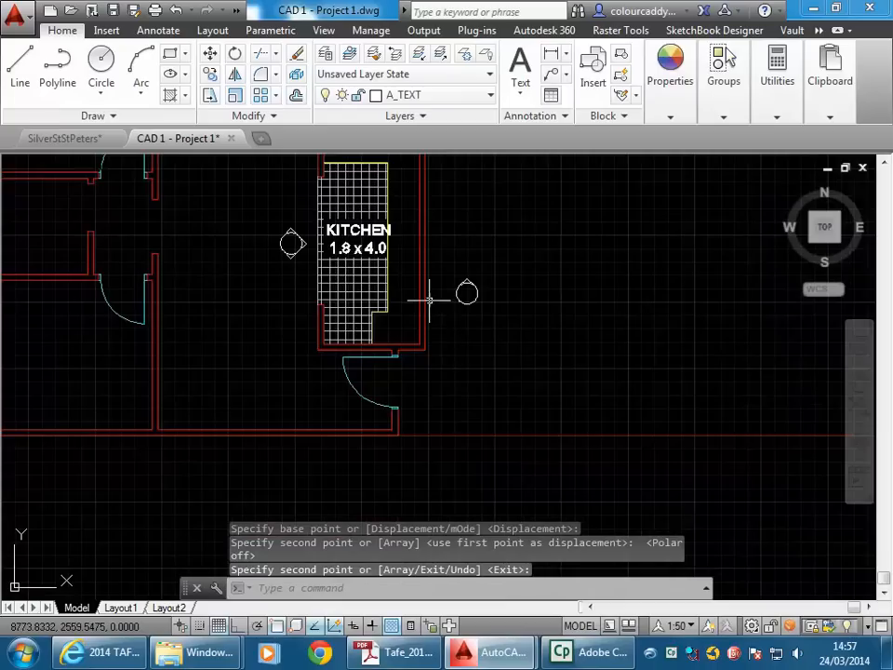
{"action": "middle_click_drag", "start_coordinate": [428, 299], "coordinate": [499, 377]}
{"action": "left_click", "coordinate": [18, 67]}
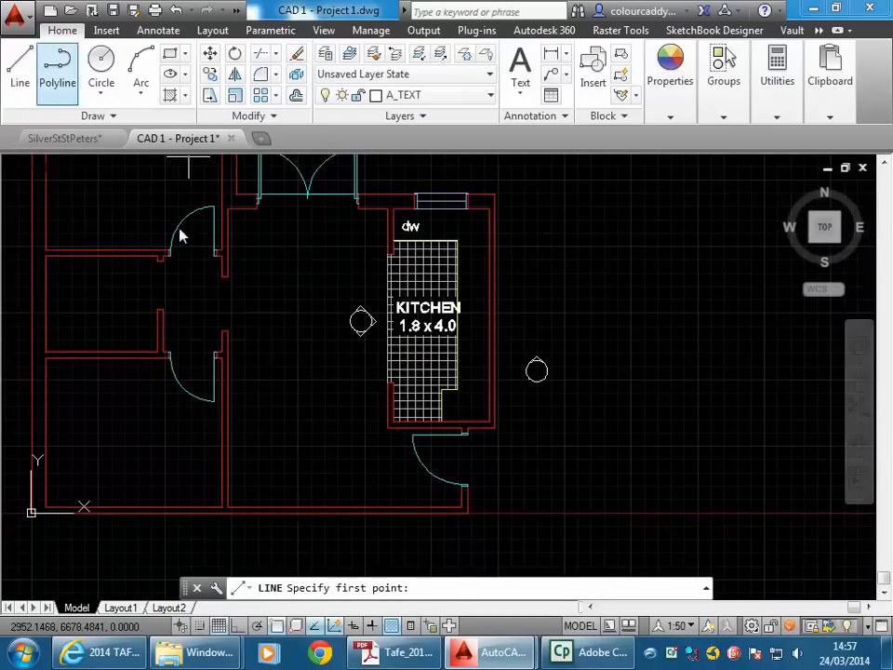
{"action": "scroll", "coordinate": [526, 360], "scroll_direction": "up", "scroll_amount": 4}
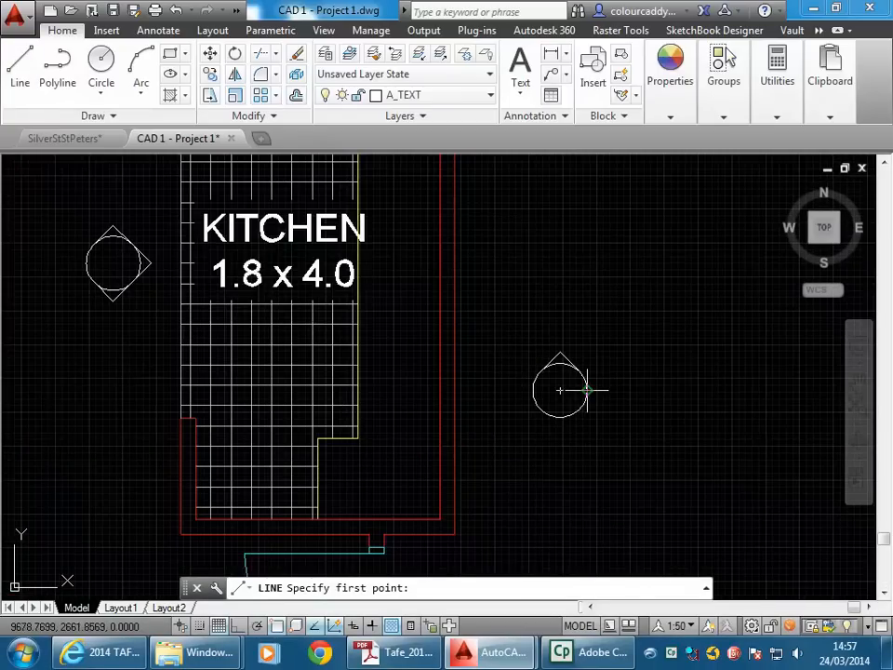
{"action": "left_click", "coordinate": [587, 390]}
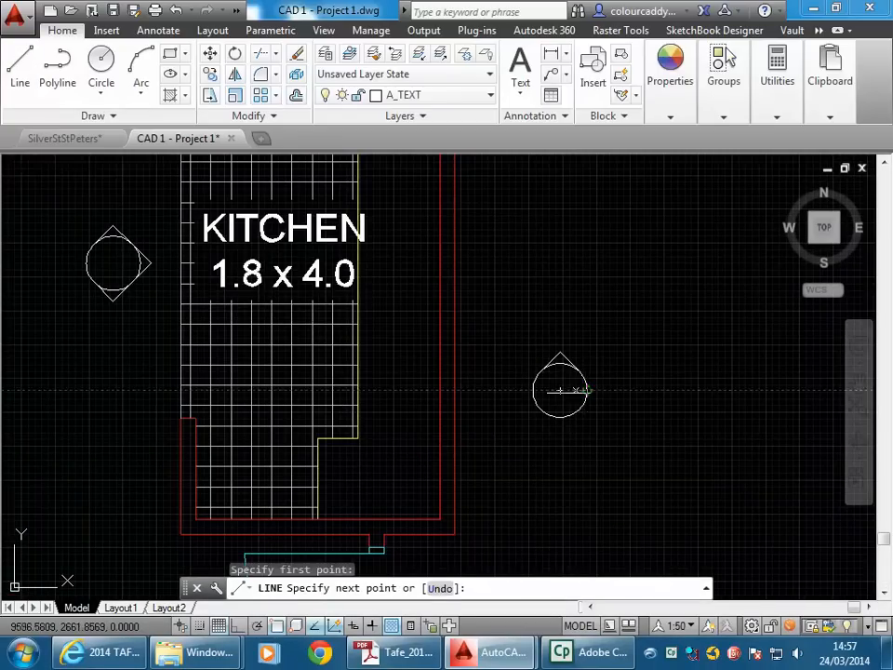
{"action": "scroll", "coordinate": [380, 382], "scroll_direction": "down", "scroll_amount": 6}
{"action": "middle_click_drag", "start_coordinate": [381, 383], "coordinate": [557, 337]}
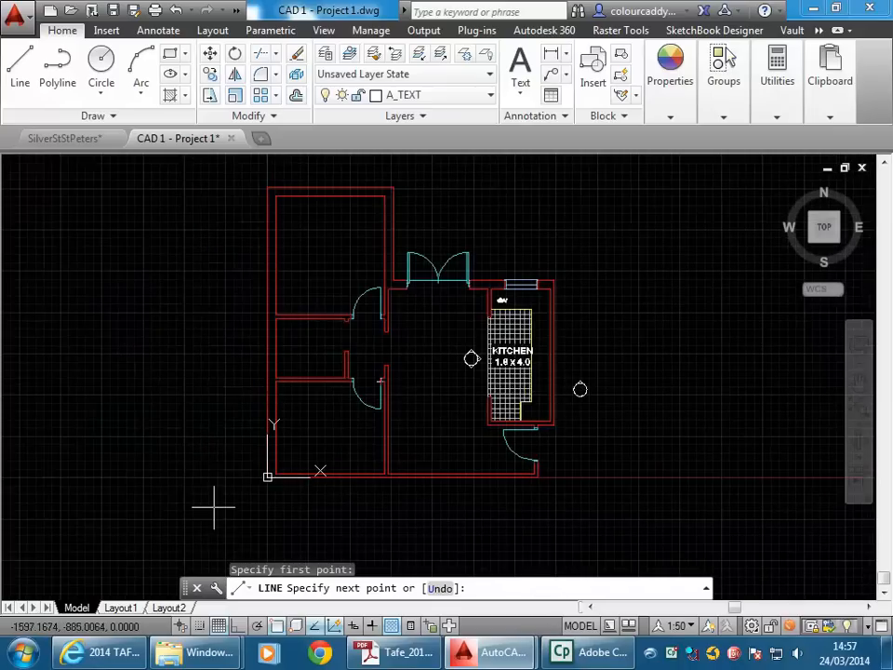
{"action": "left_click", "coordinate": [257, 628]}
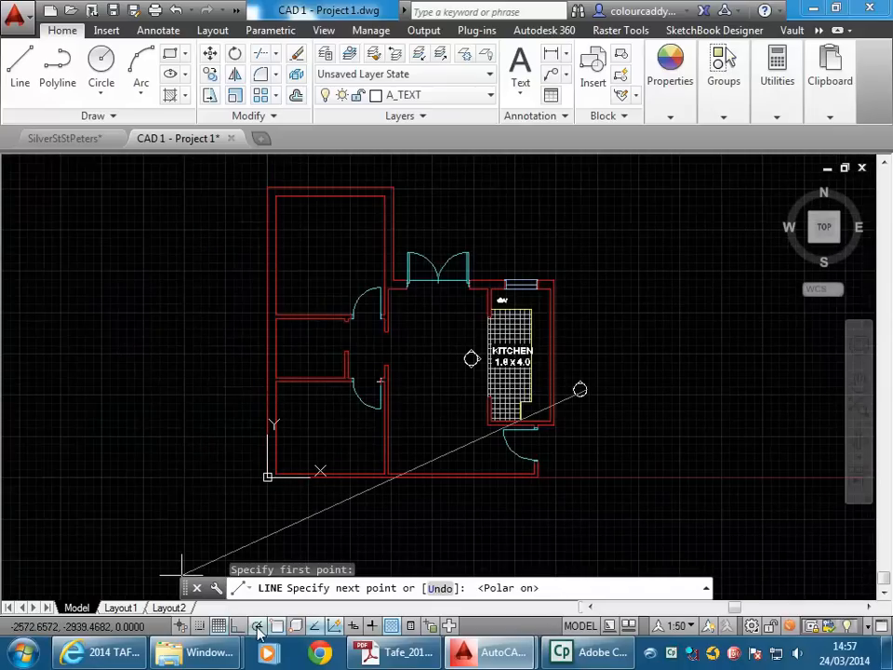
{"action": "left_click", "coordinate": [240, 381]}
{"action": "right_click", "coordinate": [238, 370]}
{"action": "left_click", "coordinate": [242, 368]}
Mirror the circle and pointer outside the kitchen about a vertical line through the section line's midpoint, keeping the original.
{"action": "scroll", "coordinate": [521, 384], "scroll_direction": "up", "scroll_amount": 2}
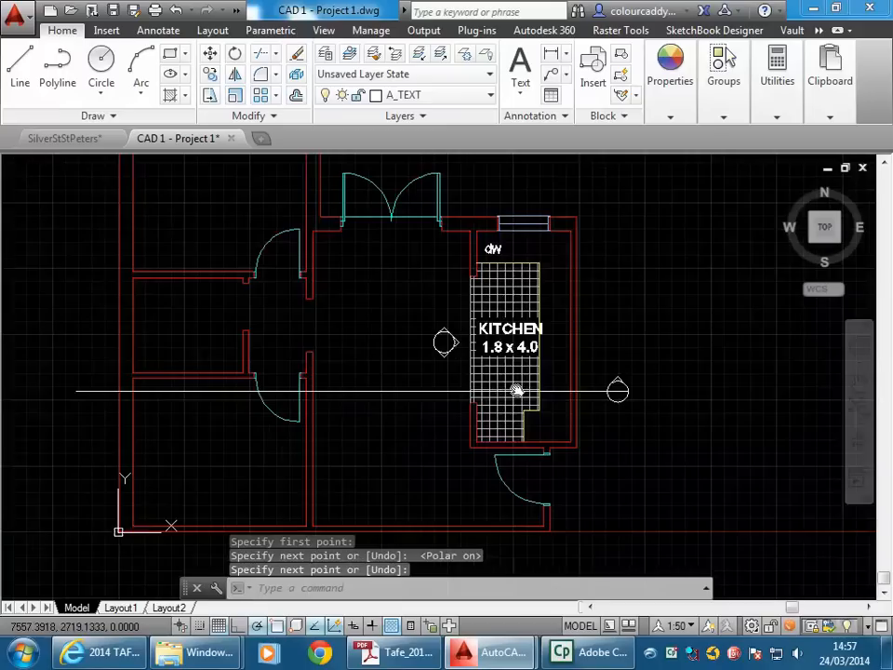
{"action": "left_click", "coordinate": [587, 363]}
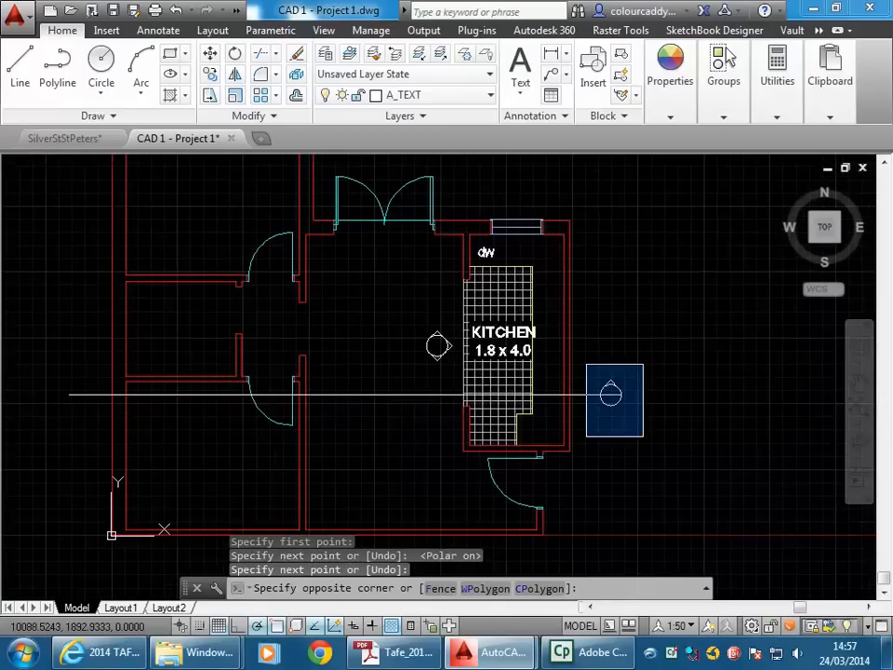
{"action": "left_click", "coordinate": [643, 435]}
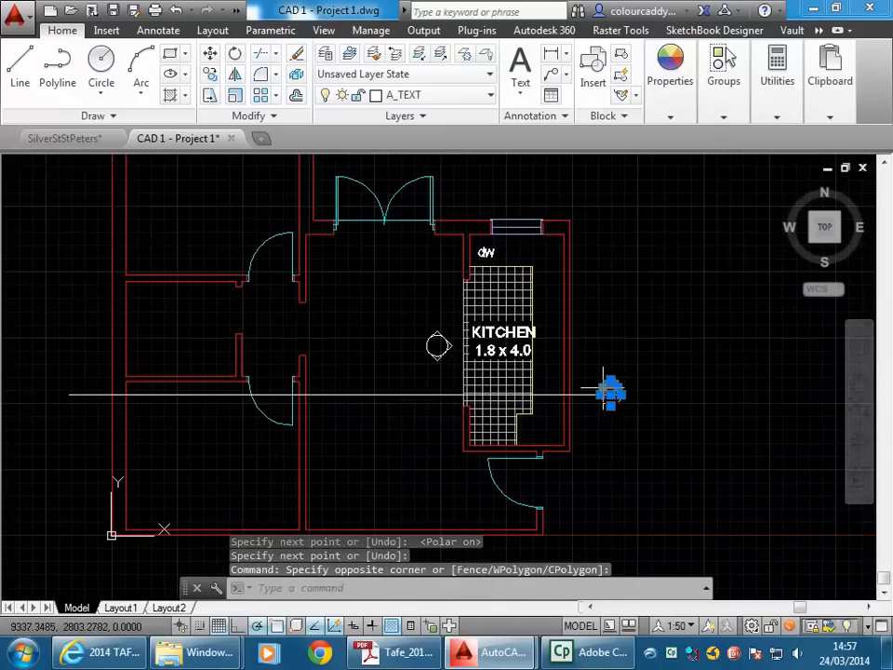
{"action": "scroll", "coordinate": [603, 393], "scroll_direction": "up", "scroll_amount": 5}
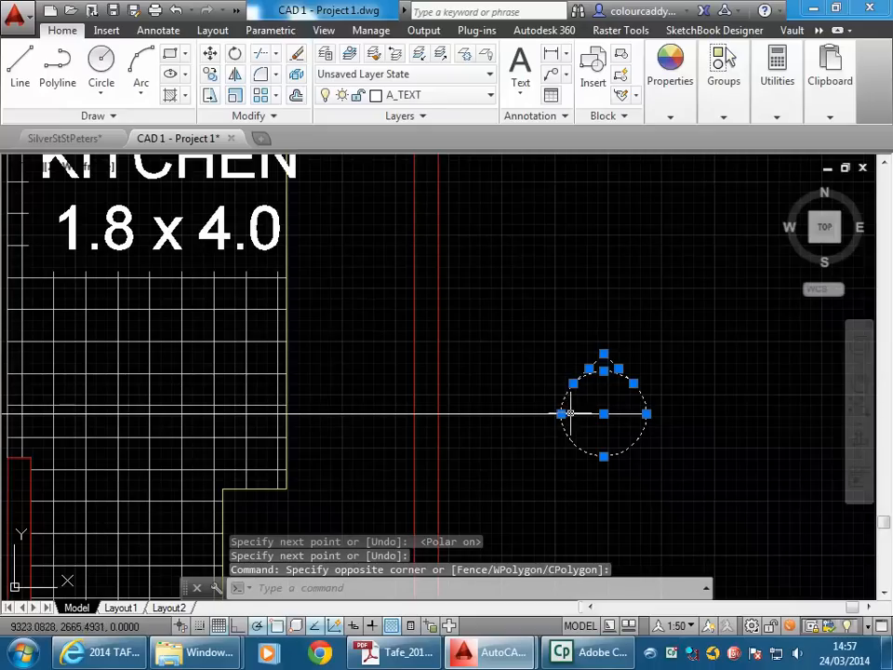
{"action": "scroll", "coordinate": [379, 359], "scroll_direction": "down", "scroll_amount": 4}
{"action": "scroll", "coordinate": [390, 378], "scroll_direction": "down", "scroll_amount": 2}
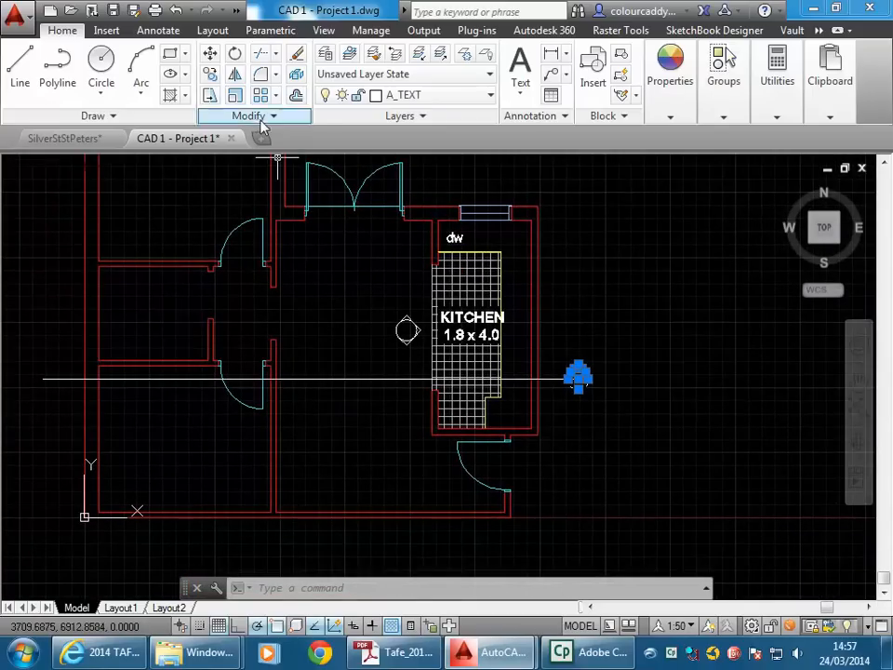
{"action": "left_click", "coordinate": [234, 75]}
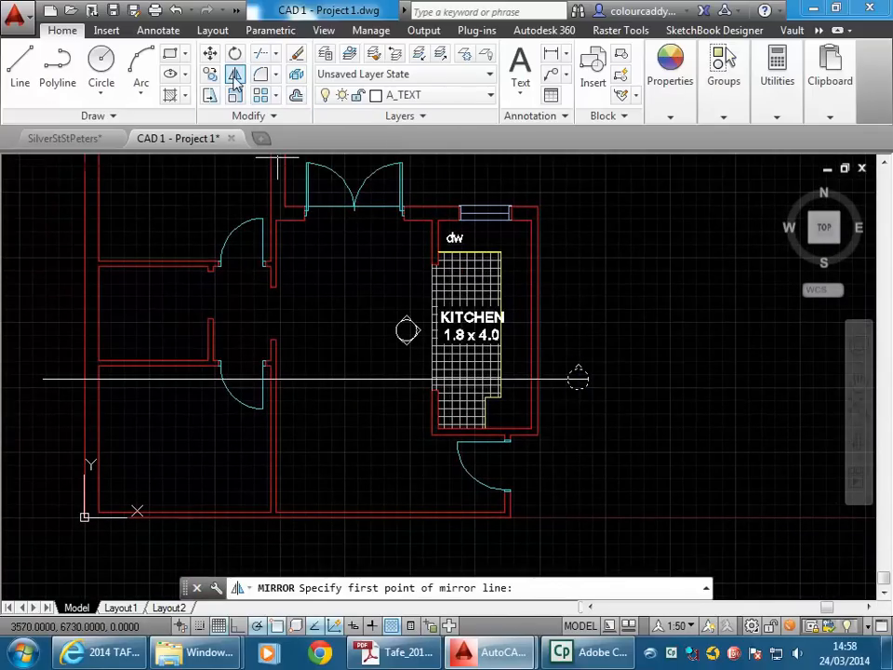
{"action": "left_click", "coordinate": [316, 380]}
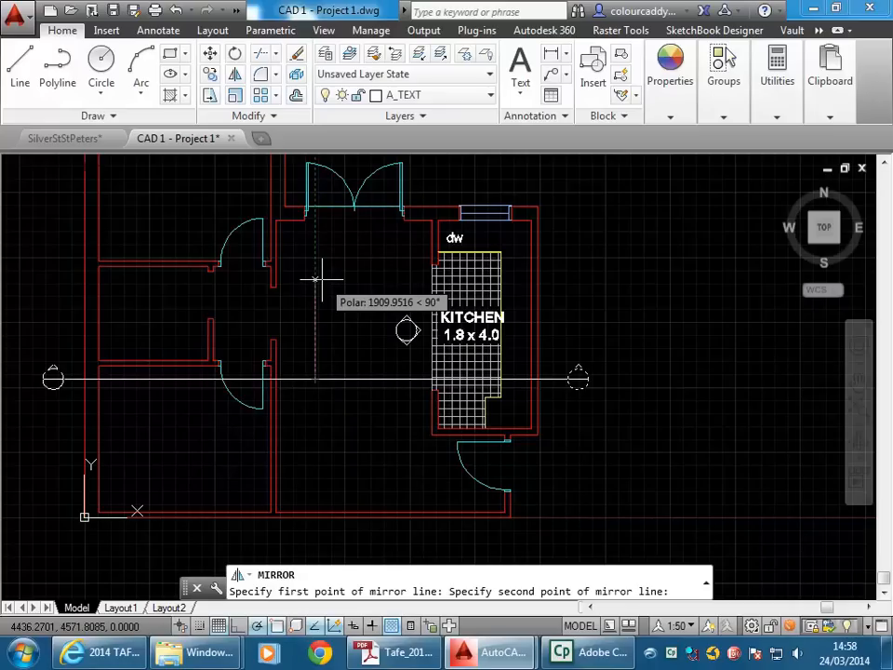
{"action": "left_click", "coordinate": [308, 477]}
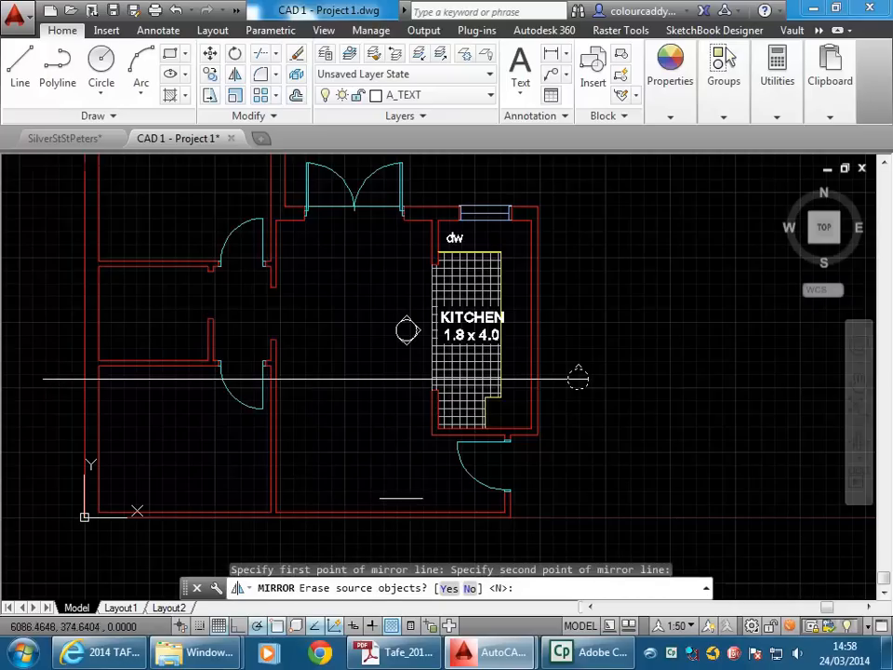
{"action": "key", "text": "Return"}
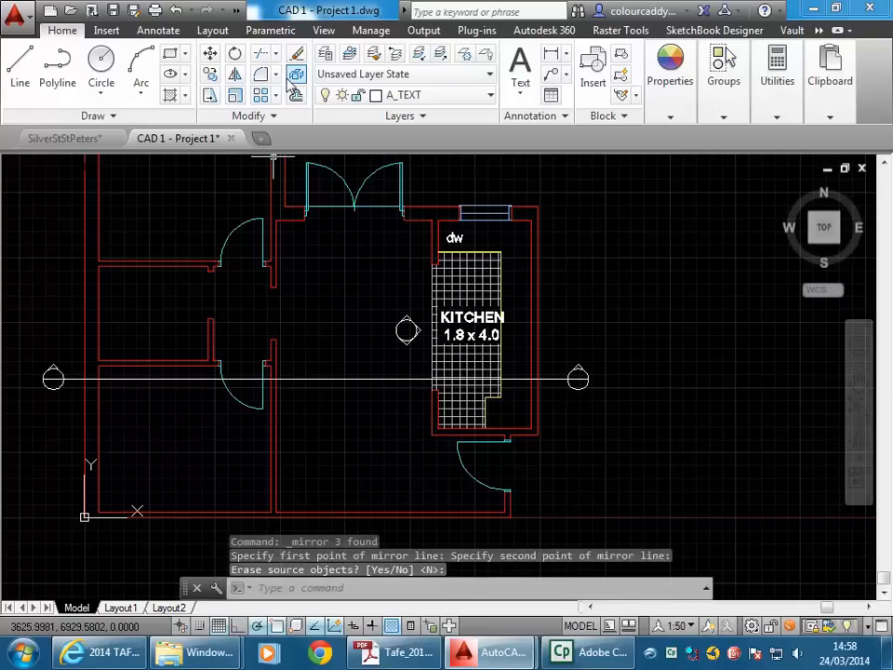
Fillet the right-hand marker's outer pointer edge with the section line so they meet in a sharp corner.
{"action": "left_click", "coordinate": [260, 75]}
{"action": "scroll", "coordinate": [592, 366], "scroll_direction": "up", "scroll_amount": 5}
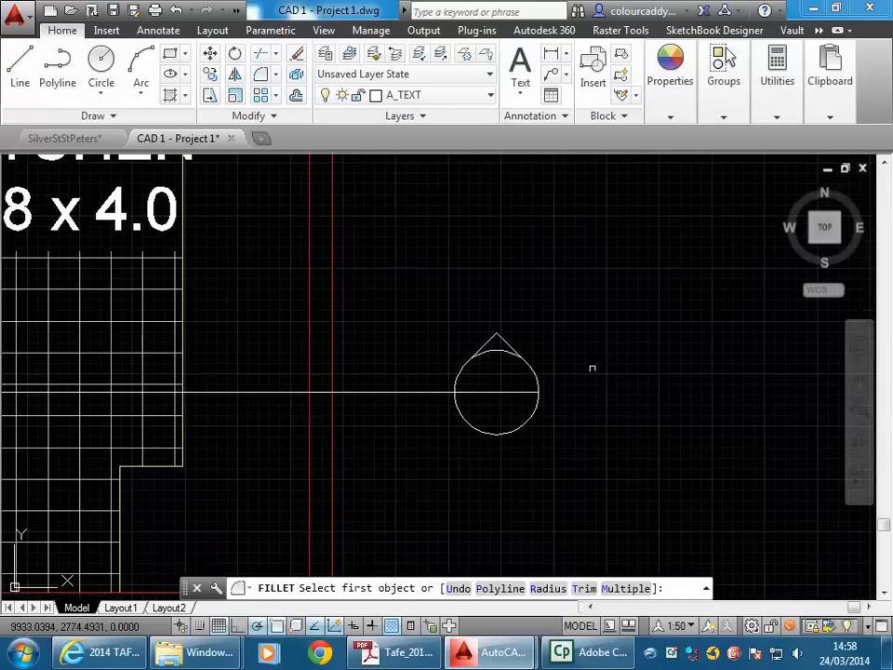
{"action": "scroll", "coordinate": [487, 352], "scroll_direction": "up", "scroll_amount": 2}
{"action": "left_click", "coordinate": [475, 335]}
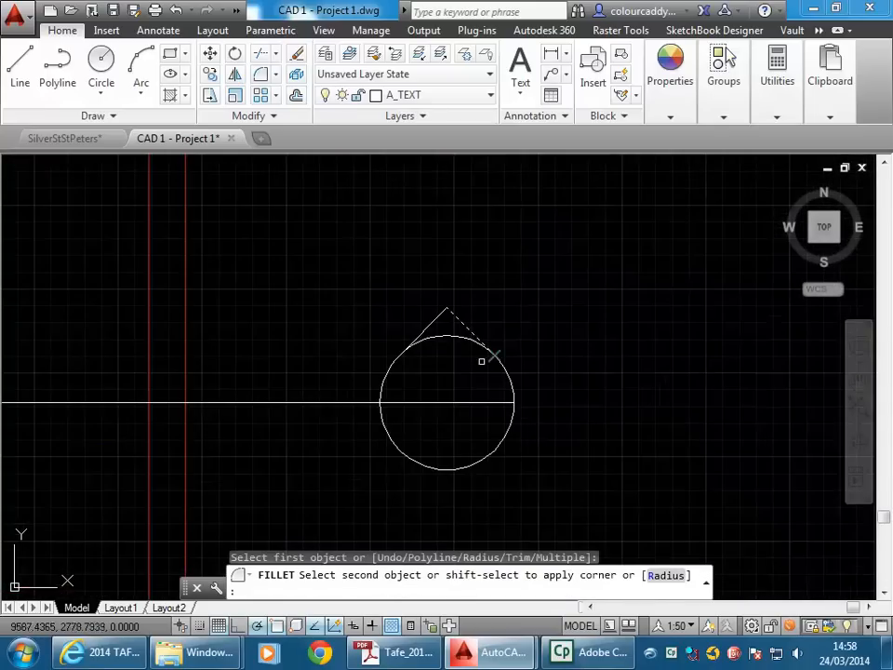
{"action": "left_click", "coordinate": [495, 403]}
Extend the right-hand marker's inner pointer edge down to the section line as the boundary.
{"action": "scroll", "coordinate": [375, 355], "scroll_direction": "down", "scroll_amount": 5}
{"action": "mouse_move", "coordinate": [375, 355]}
{"action": "middle_mouse_down"}
{"action": "mouse_move", "coordinate": [466, 366]}
{"action": "mouse_move", "coordinate": [468, 377]}
{"action": "mouse_move", "coordinate": [373, 353]}
{"action": "mouse_move", "coordinate": [300, 349]}
{"action": "middle_mouse_up"}
{"action": "scroll", "coordinate": [466, 377], "scroll_direction": "up", "scroll_amount": 5}
{"action": "scroll", "coordinate": [377, 360], "scroll_direction": "up", "scroll_amount": 2}
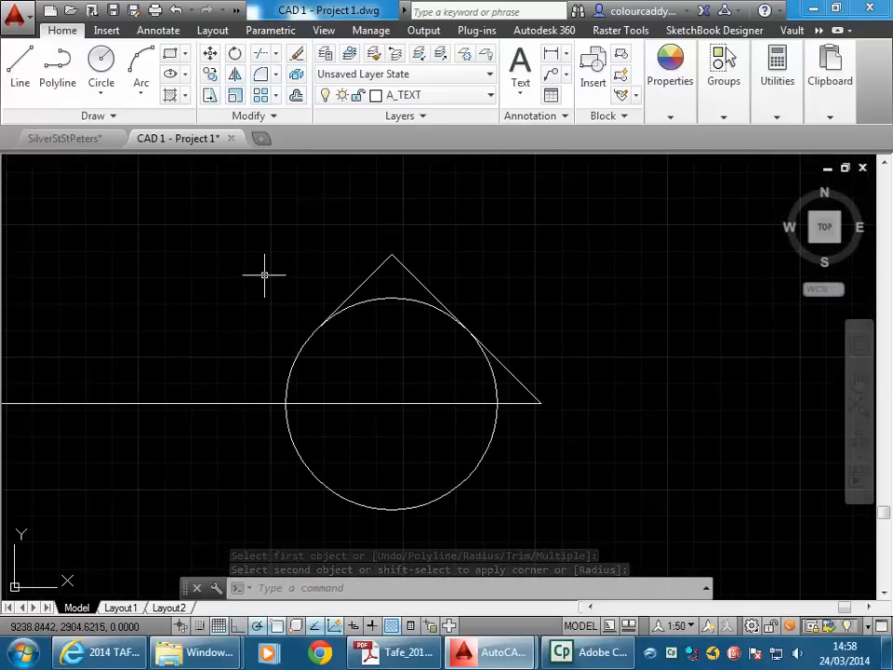
{"action": "left_click", "coordinate": [276, 54]}
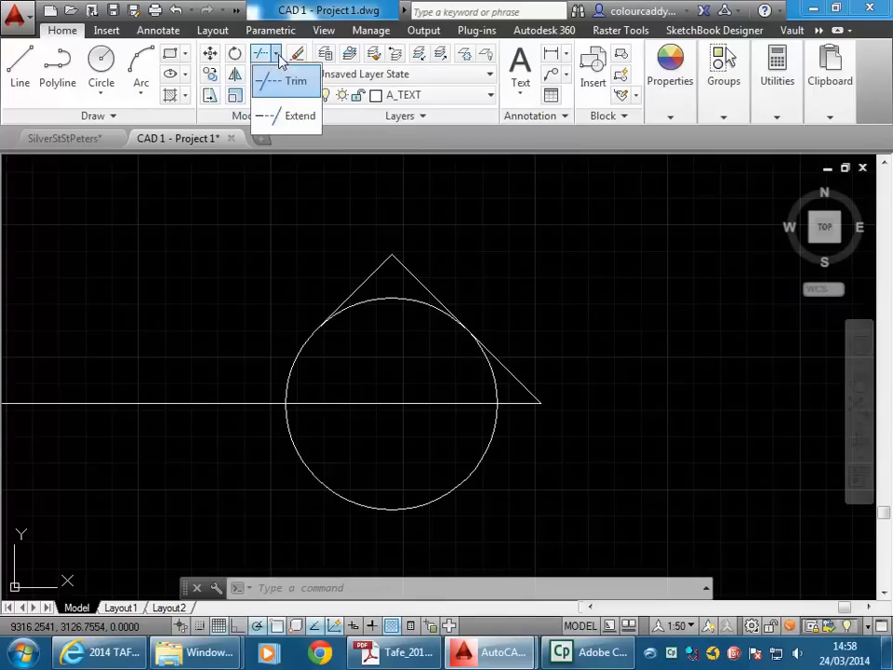
{"action": "left_click", "coordinate": [279, 117]}
{"action": "left_click", "coordinate": [221, 402]}
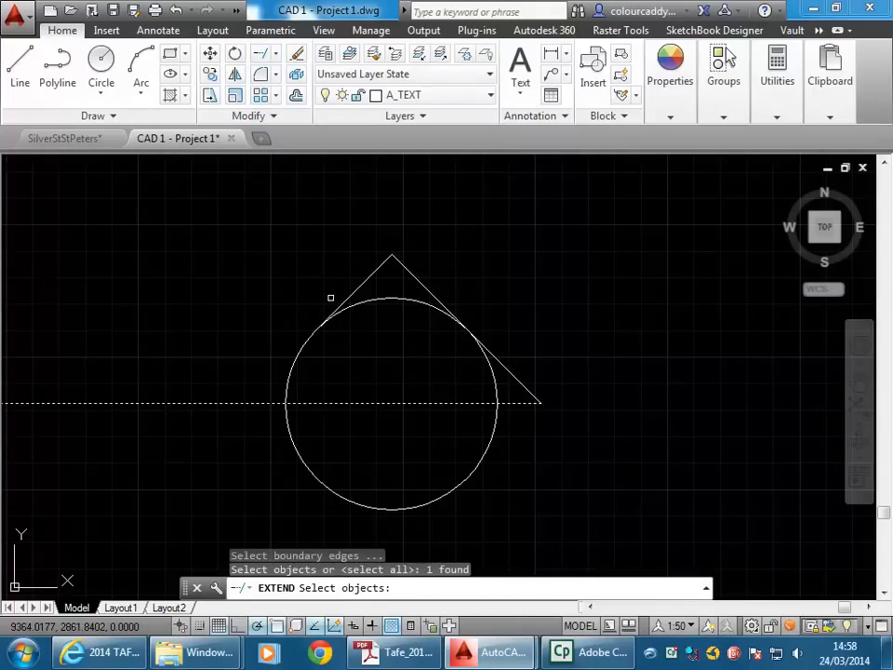
{"action": "key", "text": "Return"}
{"action": "left_click", "coordinate": [345, 298]}
{"action": "right_click", "coordinate": [219, 271]}
{"action": "left_click", "coordinate": [254, 285]}
Fillet the left-hand marker's outer pointer edge with the section line so they meet in a sharp corner.
{"action": "scroll", "coordinate": [209, 271], "scroll_direction": "down", "scroll_amount": 6}
{"action": "middle_click_drag", "start_coordinate": [228, 278], "coordinate": [542, 332]}
{"action": "middle_click_drag", "start_coordinate": [244, 346], "coordinate": [545, 369]}
{"action": "middle_click_drag", "start_coordinate": [171, 333], "coordinate": [410, 371]}
{"action": "scroll", "coordinate": [269, 409], "scroll_direction": "up", "scroll_amount": 4}
{"action": "mouse_move", "coordinate": [272, 409]}
{"action": "middle_mouse_down"}
{"action": "mouse_move", "coordinate": [218, 422]}
{"action": "mouse_move", "coordinate": [243, 400]}
{"action": "mouse_move", "coordinate": [299, 401]}
{"action": "middle_mouse_up"}
{"action": "scroll", "coordinate": [234, 415], "scroll_direction": "up", "scroll_amount": 2}
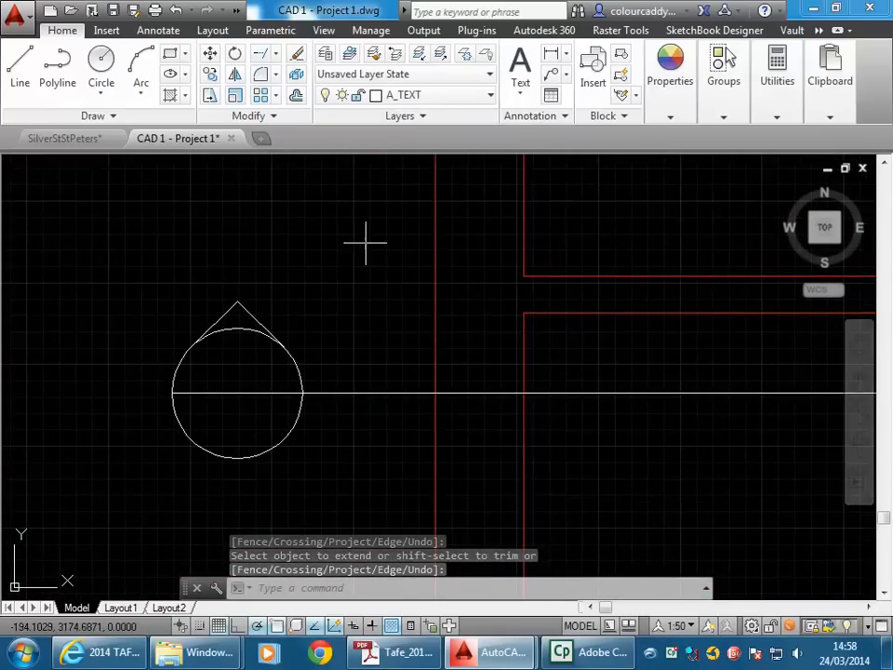
{"action": "left_click", "coordinate": [260, 73]}
{"action": "left_click", "coordinate": [208, 328]}
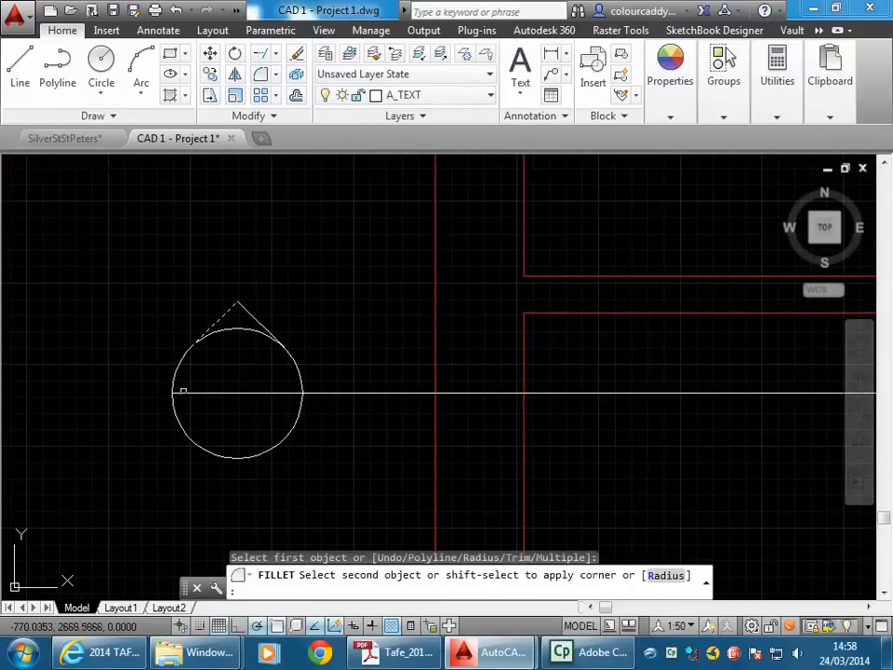
{"action": "left_click", "coordinate": [183, 393]}
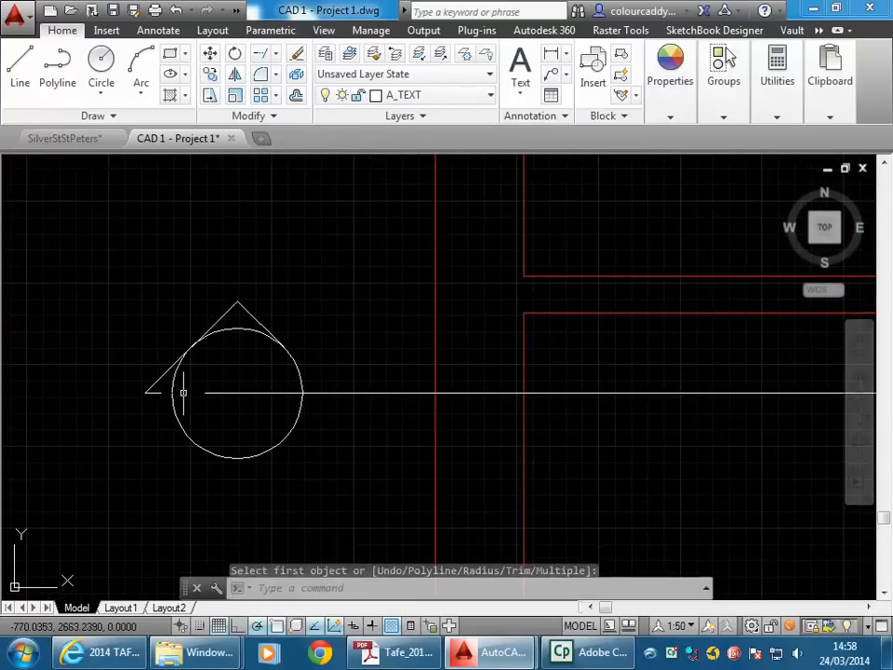
Extend the left-hand marker's inner pointer edge down to the section line as the boundary.
{"action": "left_click", "coordinate": [265, 53]}
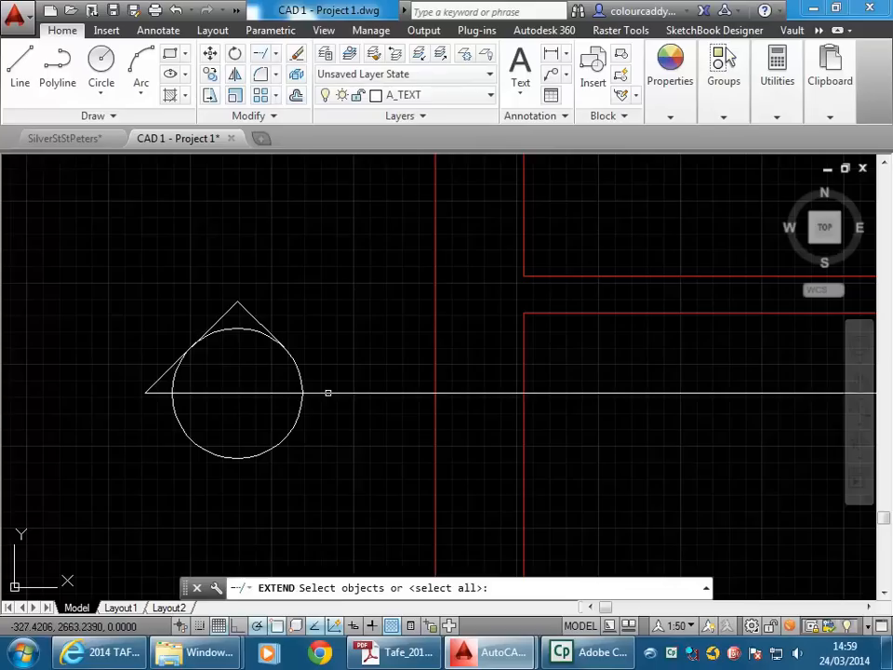
{"action": "left_click", "coordinate": [328, 392]}
{"action": "key", "text": "Return"}
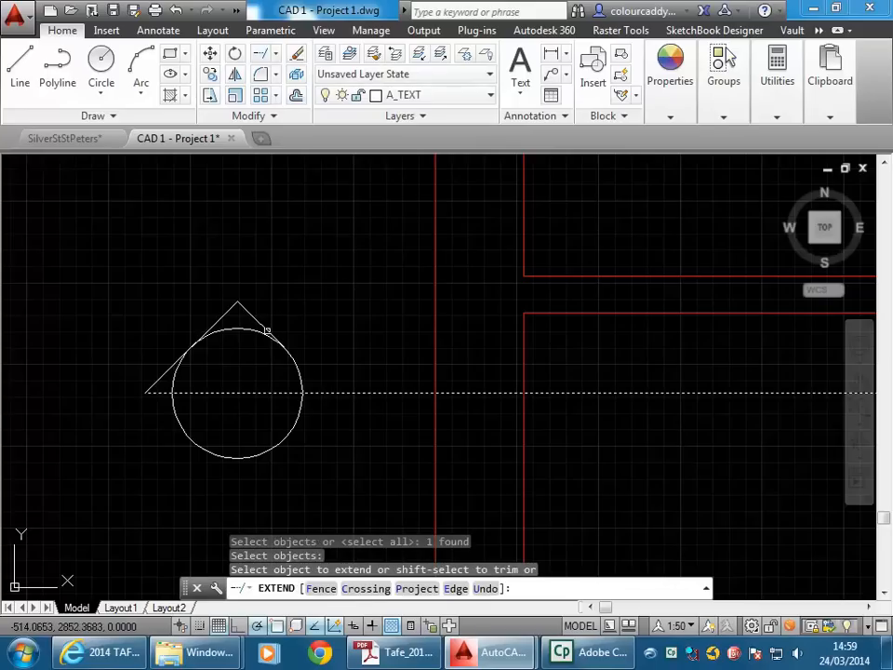
{"action": "left_click", "coordinate": [267, 331]}
{"action": "right_click", "coordinate": [279, 260]}
{"action": "left_click", "coordinate": [321, 277]}
Break the section line from just inside the left exterior wall to just right of the kitchen's hatched area, with object snap off.
{"action": "scroll", "coordinate": [385, 293], "scroll_direction": "down", "scroll_amount": 4}
{"action": "middle_click_drag", "start_coordinate": [410, 381], "coordinate": [349, 384]}
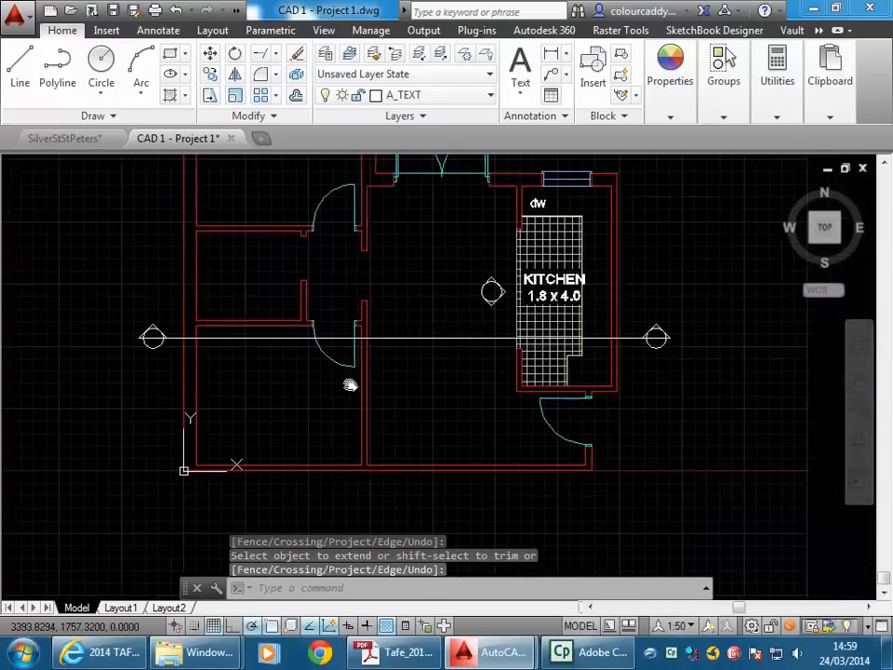
{"action": "middle_click_drag", "start_coordinate": [411, 418], "coordinate": [352, 413]}
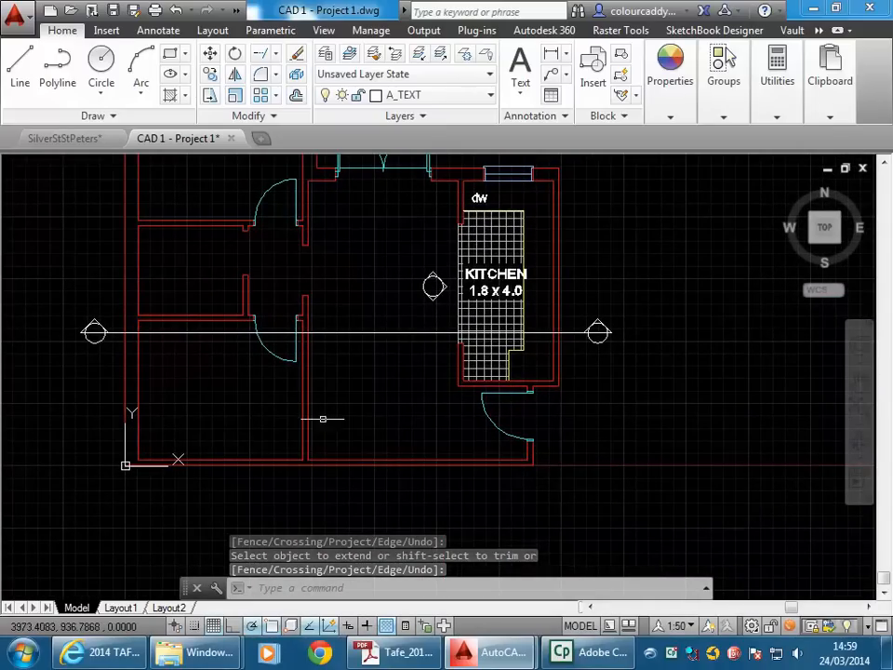
{"action": "left_click", "coordinate": [261, 118]}
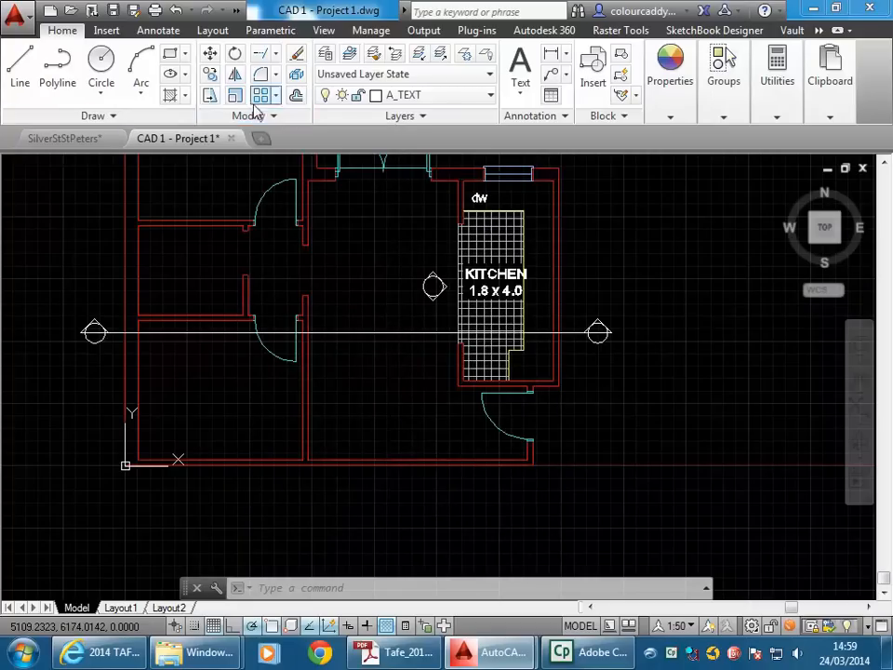
{"action": "left_click", "coordinate": [255, 116]}
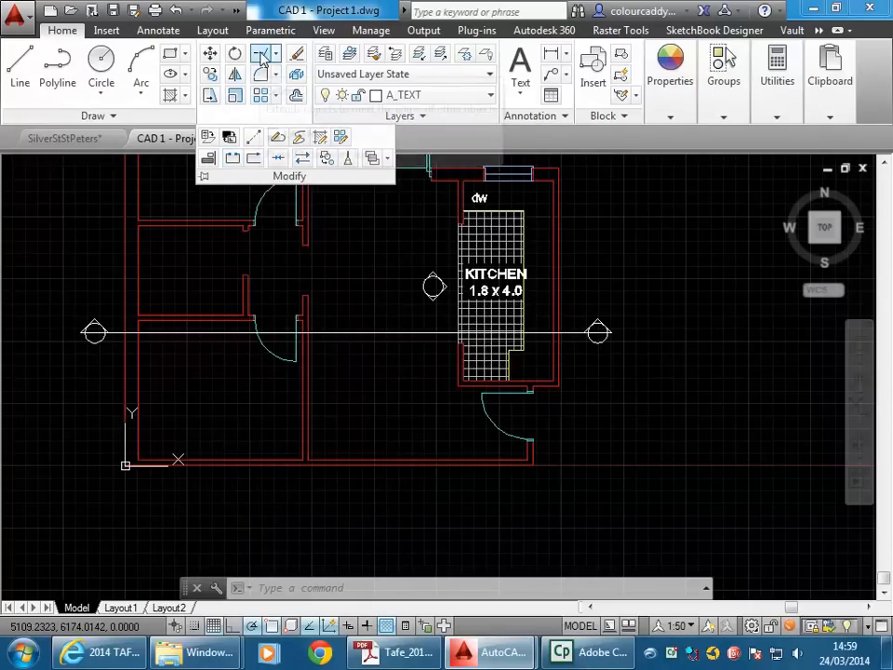
{"action": "left_click", "coordinate": [232, 158]}
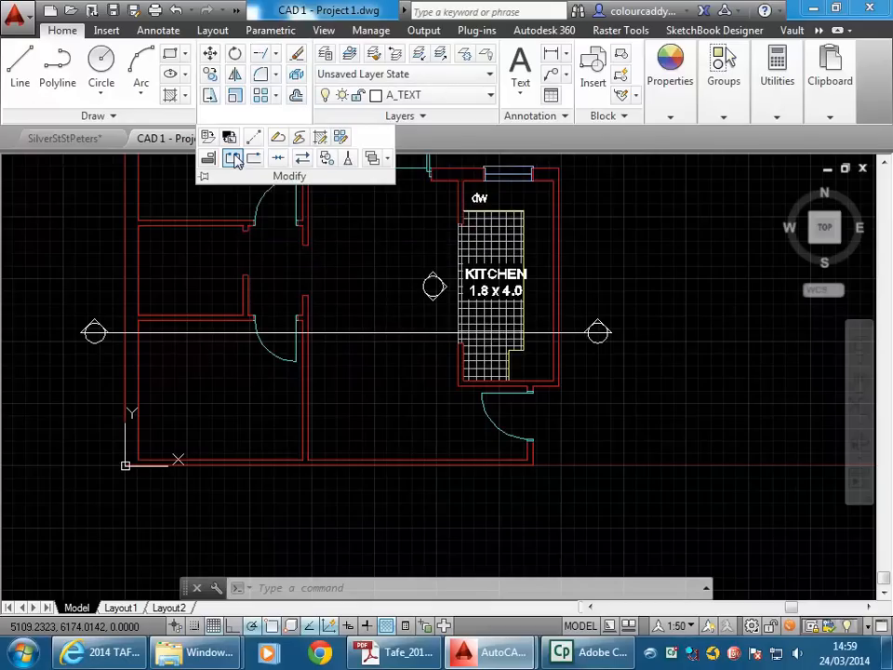
{"action": "left_click", "coordinate": [152, 331]}
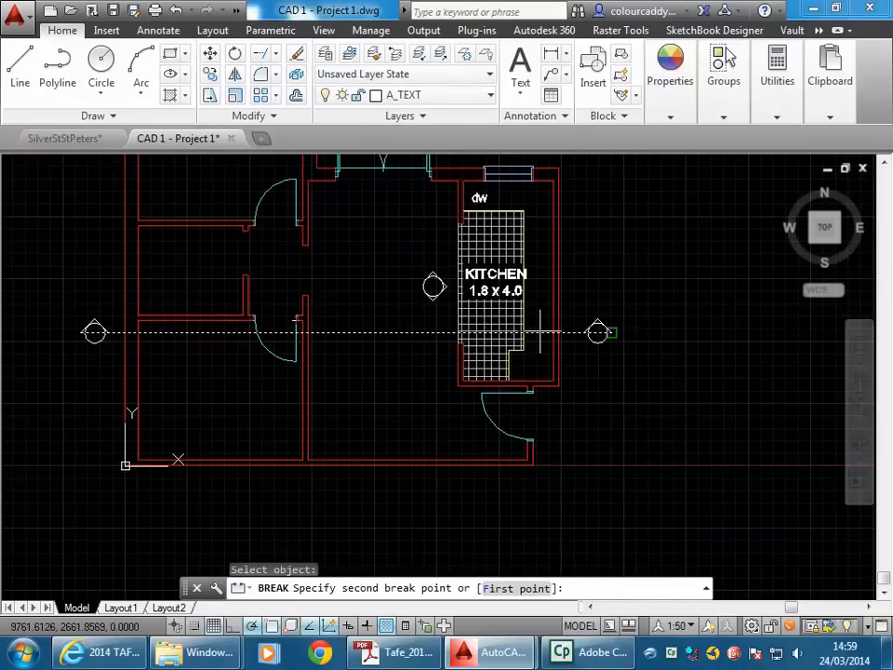
{"action": "scroll", "coordinate": [540, 332], "scroll_direction": "up", "scroll_amount": 5}
{"action": "scroll", "coordinate": [539, 329], "scroll_direction": "down", "scroll_amount": 2}
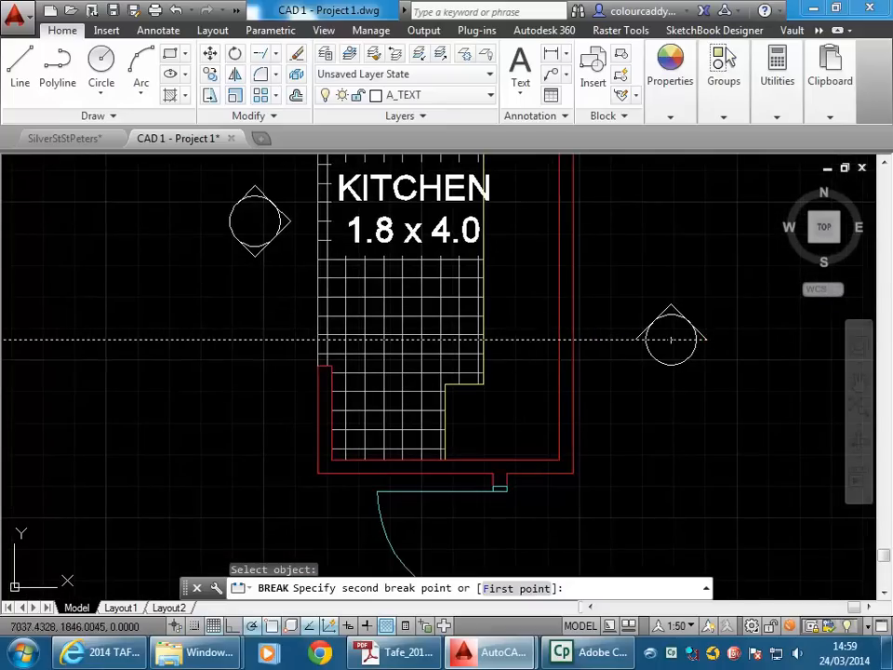
{"action": "left_click", "coordinate": [271, 627]}
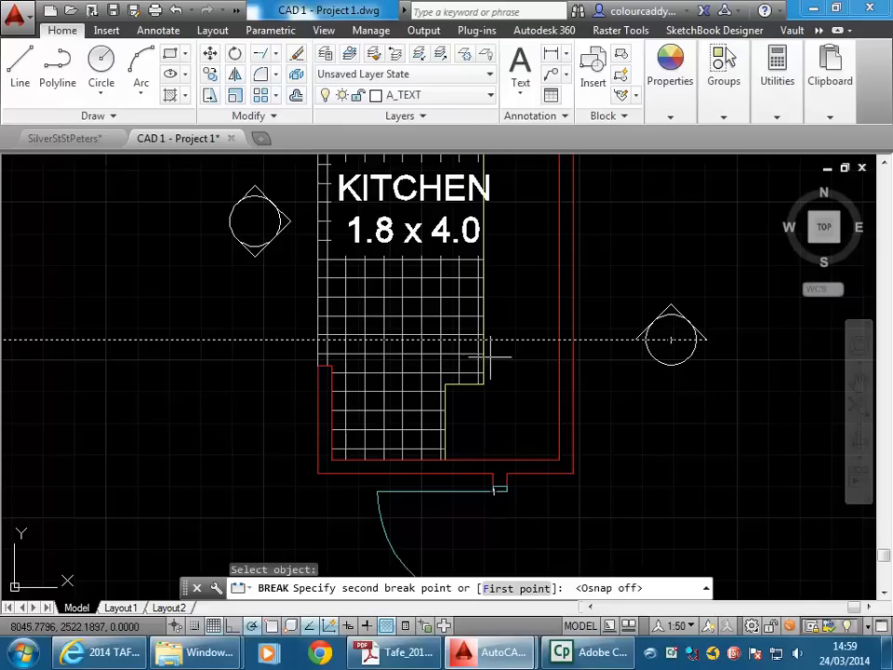
{"action": "left_click", "coordinate": [516, 465]}
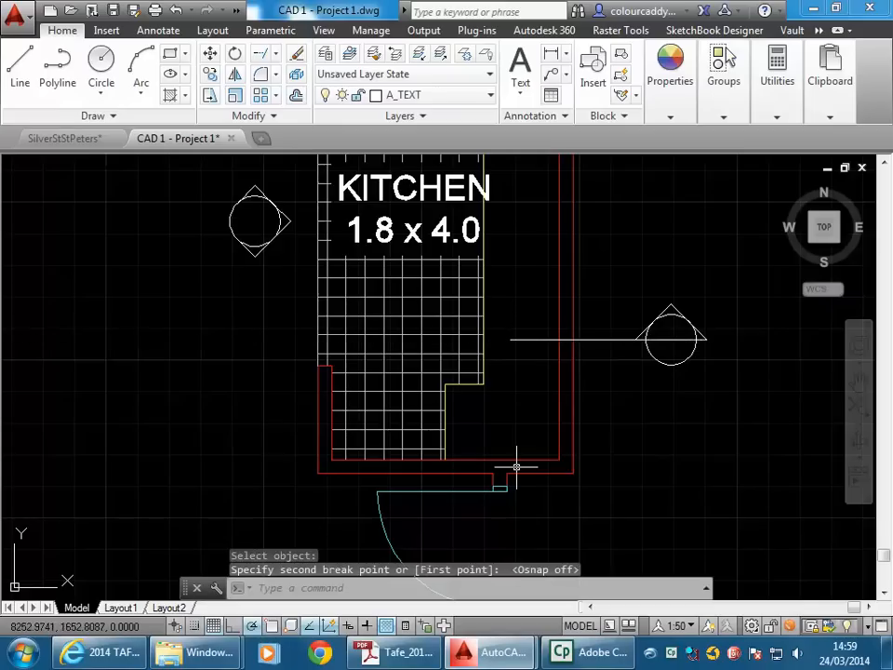
Examine the two remaining section line stubs, their end markers and the three-pointed marker beside the kitchen.
{"action": "scroll", "coordinate": [497, 339], "scroll_direction": "down", "scroll_amount": 6}
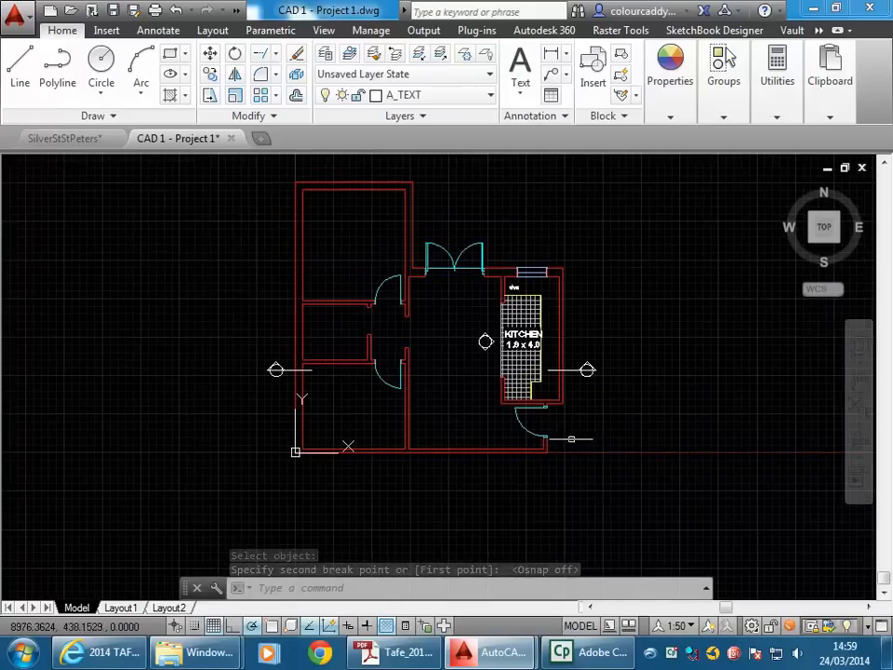
{"action": "scroll", "coordinate": [396, 389], "scroll_direction": "up", "scroll_amount": 4}
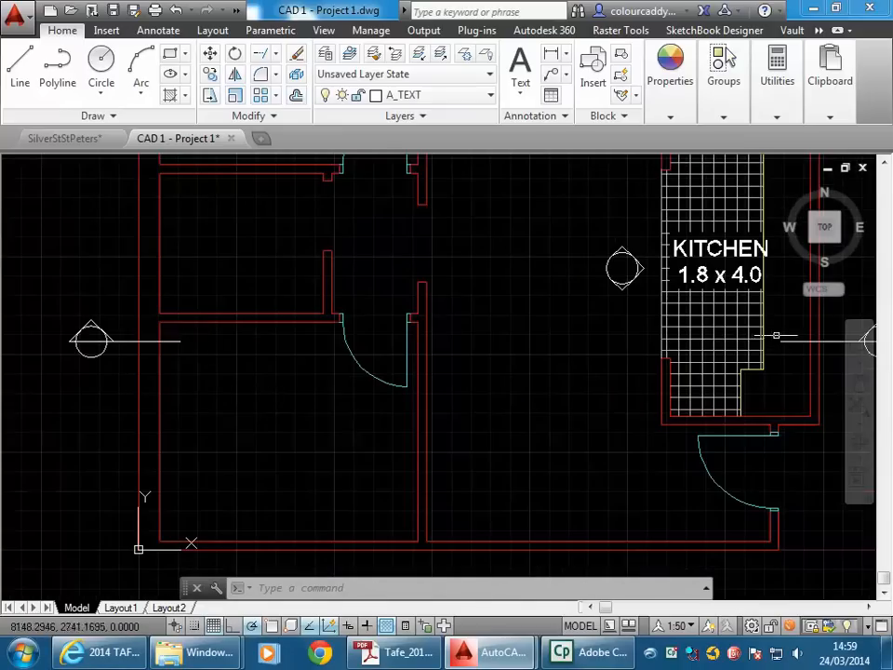
{"action": "scroll", "coordinate": [476, 277], "scroll_direction": "down", "scroll_amount": 4}
{"action": "middle_click_drag", "start_coordinate": [389, 379], "coordinate": [329, 382]}
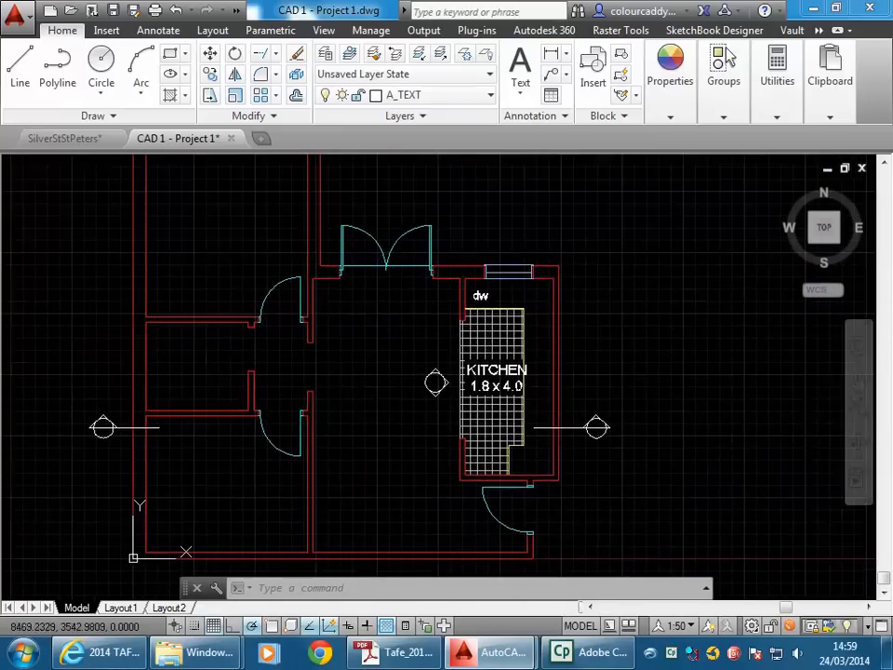
{"action": "scroll", "coordinate": [556, 388], "scroll_direction": "up", "scroll_amount": 4}
{"action": "scroll", "coordinate": [581, 426], "scroll_direction": "up", "scroll_amount": 2}
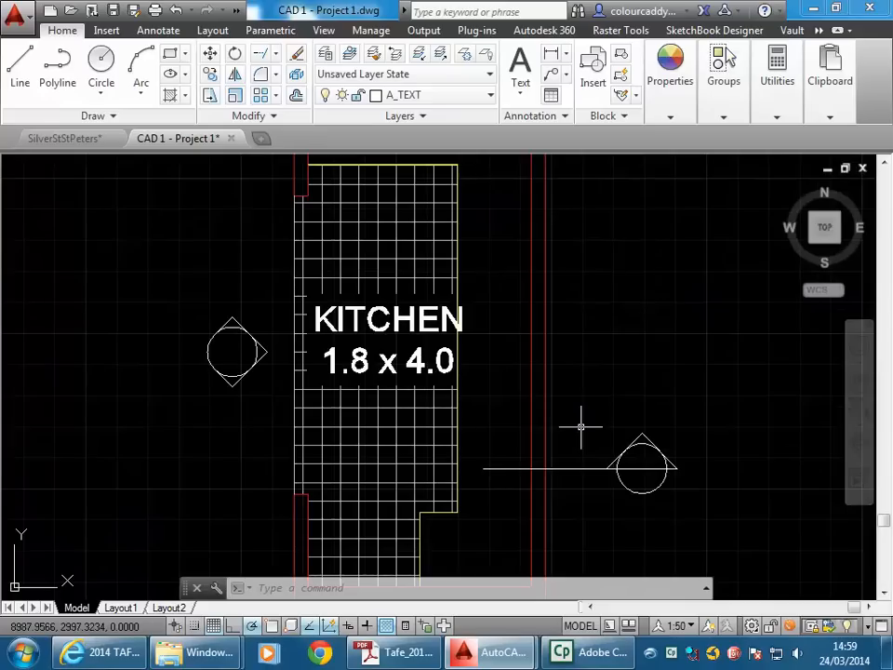
{"action": "mouse_move", "coordinate": [581, 392]}
{"action": "middle_mouse_down"}
{"action": "mouse_move", "coordinate": [539, 374]}
{"action": "mouse_move", "coordinate": [566, 348]}
{"action": "middle_mouse_up"}
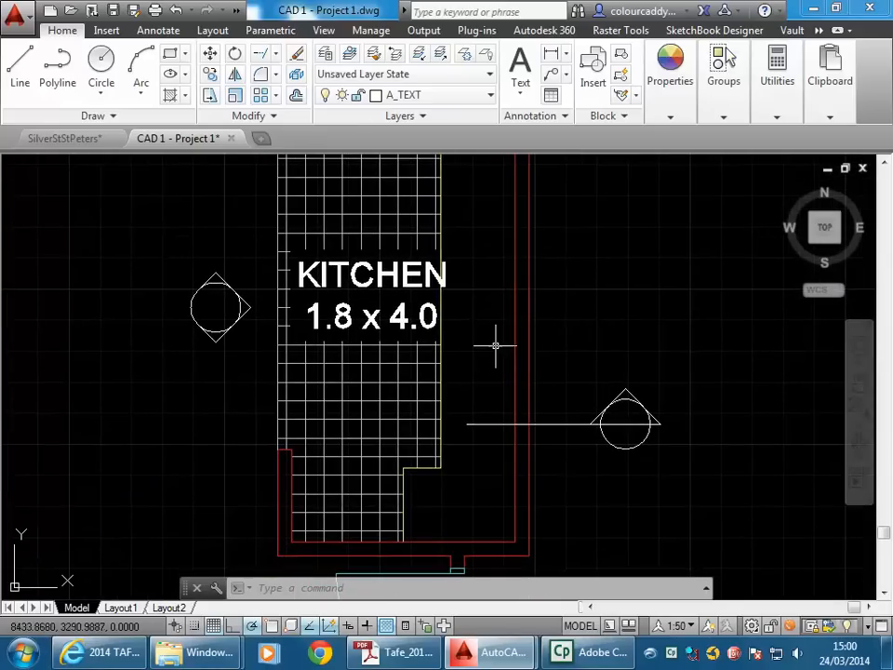
{"action": "scroll", "coordinate": [4, 279], "scroll_direction": "up", "scroll_amount": 4}
{"action": "scroll", "coordinate": [304, 349], "scroll_direction": "down", "scroll_amount": 5}
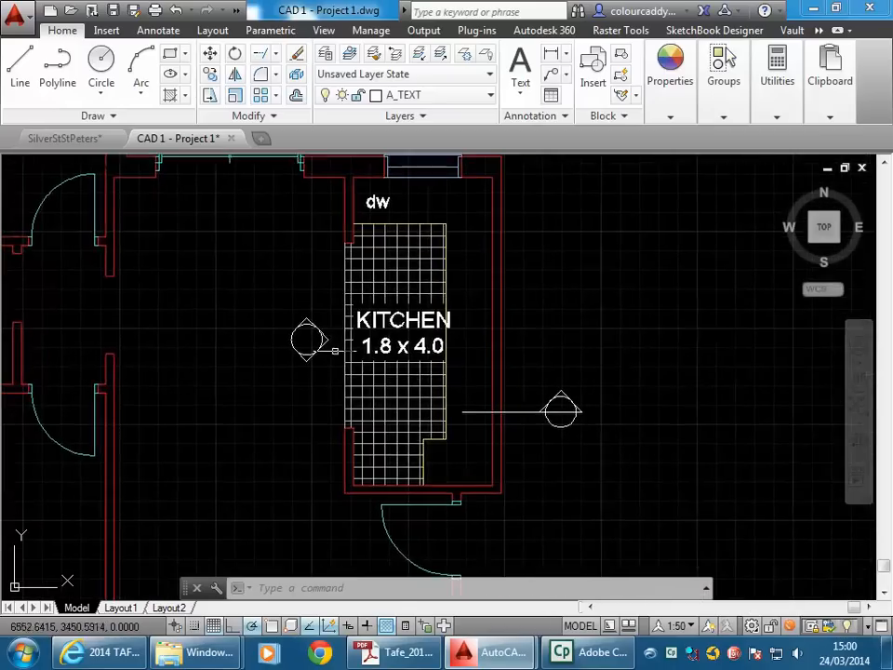
Move the three-pointed marker by its circle's centre onto the kitchen's tile hatch, just below the room label.
{"action": "scroll", "coordinate": [354, 382], "scroll_direction": "up", "scroll_amount": 2}
{"action": "left_click", "coordinate": [323, 279]}
{"action": "left_click", "coordinate": [215, 372]}
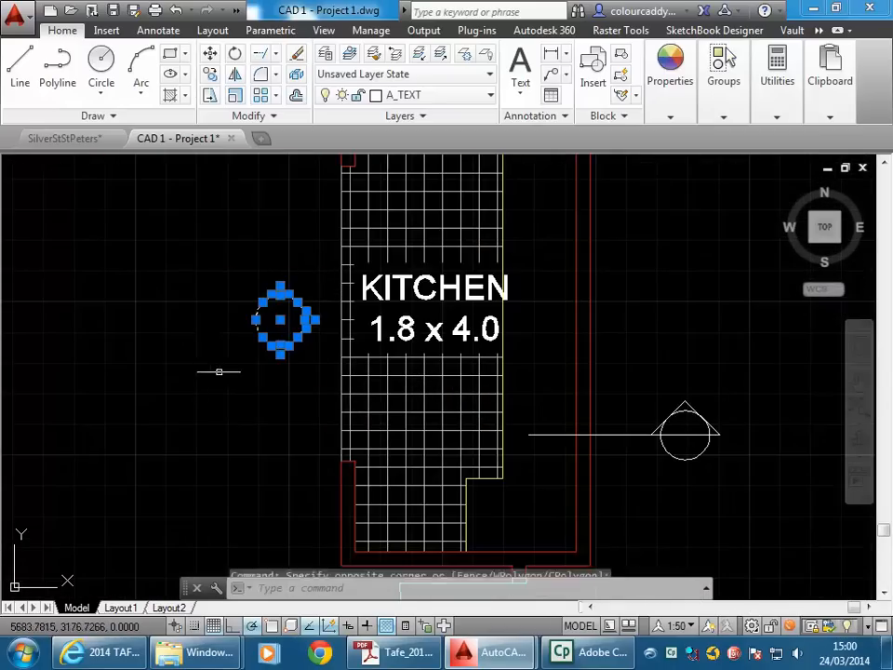
{"action": "scroll", "coordinate": [419, 349], "scroll_direction": "up", "scroll_amount": 2}
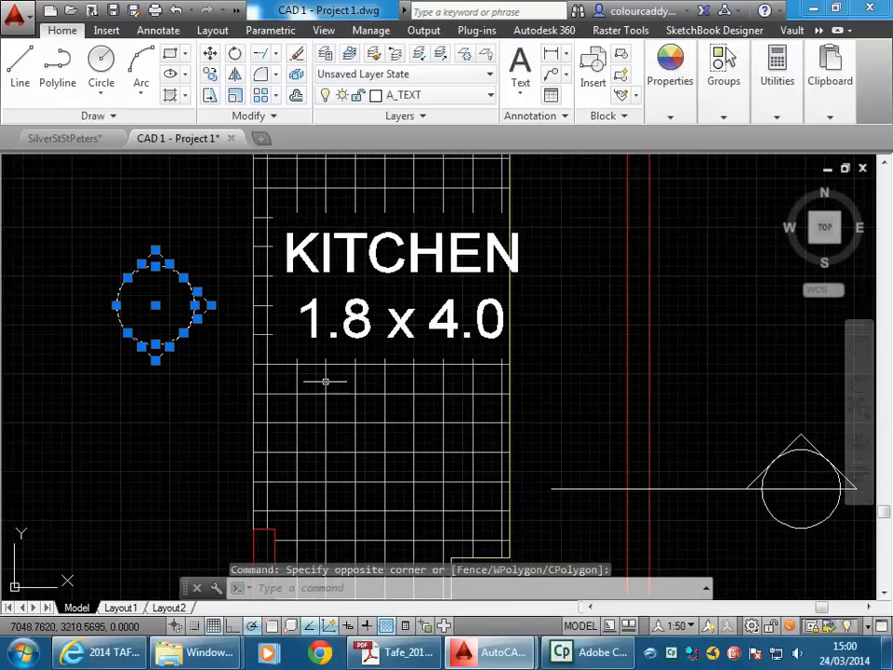
{"action": "left_click", "coordinate": [211, 54]}
{"action": "left_click", "coordinate": [154, 305]}
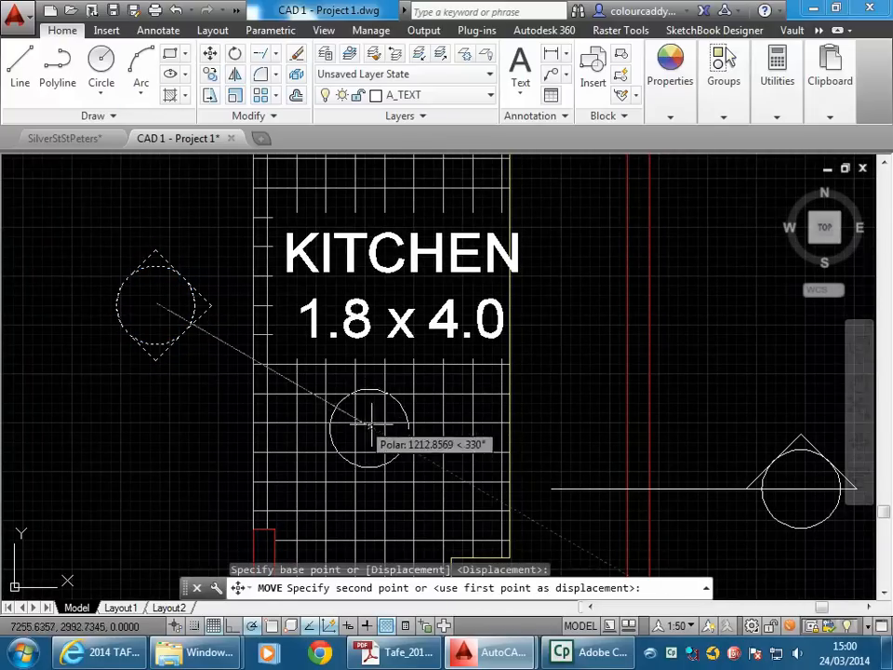
{"action": "scroll", "coordinate": [375, 419], "scroll_direction": "up", "scroll_amount": 2}
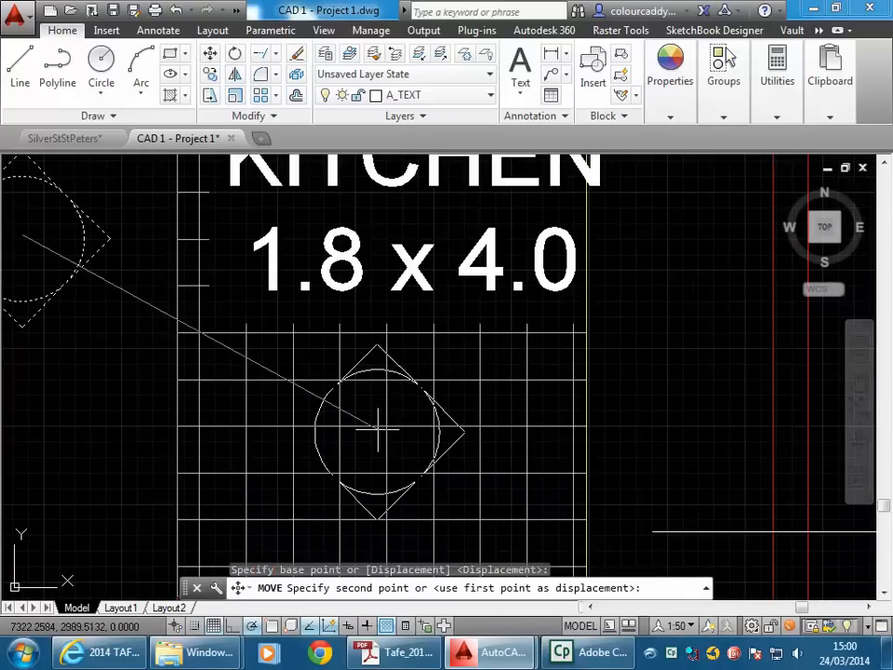
{"action": "scroll", "coordinate": [373, 419], "scroll_direction": "down", "scroll_amount": 2}
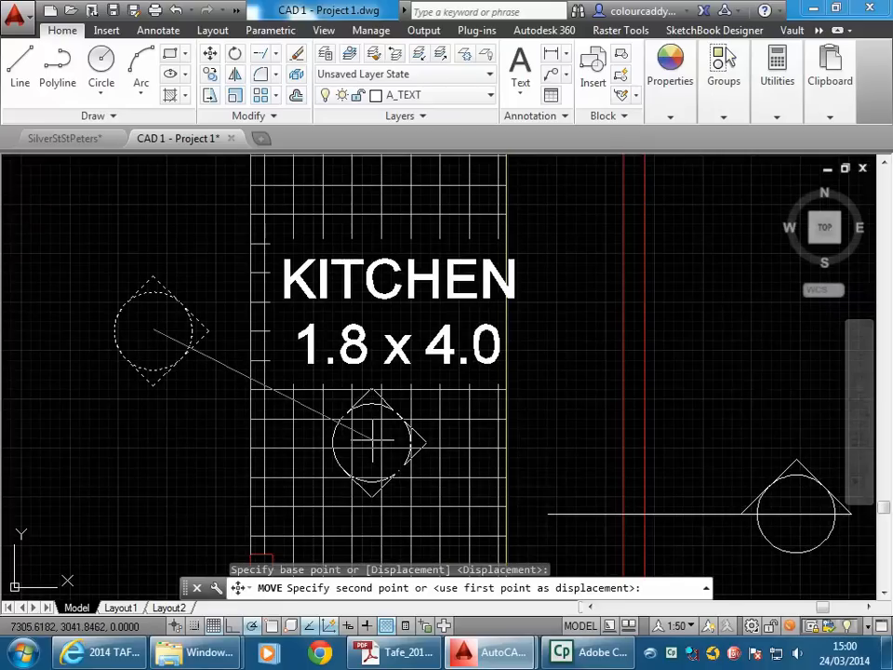
{"action": "scroll", "coordinate": [368, 445], "scroll_direction": "up", "scroll_amount": 2}
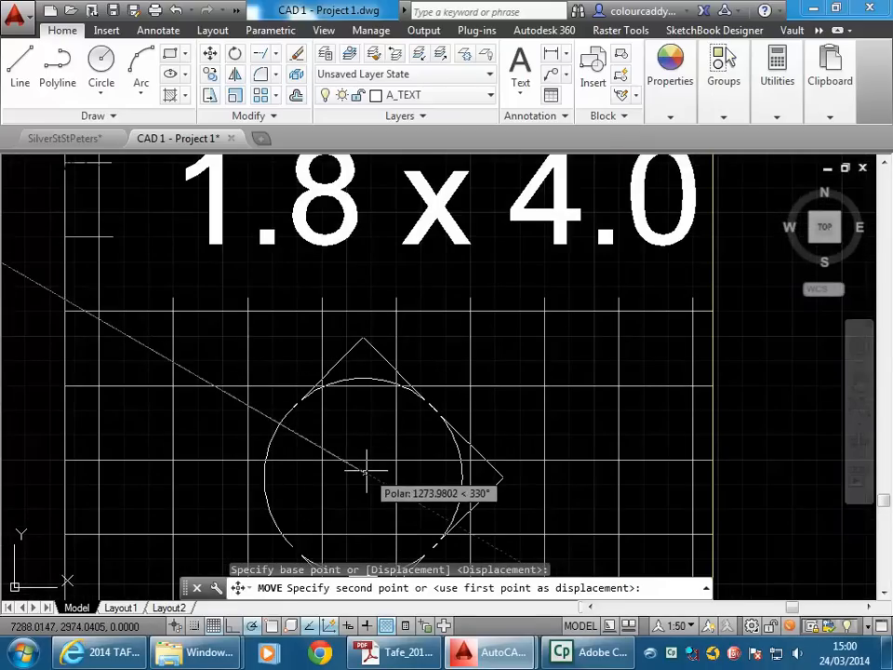
{"action": "left_click", "coordinate": [366, 471]}
{"action": "scroll", "coordinate": [339, 355], "scroll_direction": "down", "scroll_amount": 3}
{"action": "middle_click_drag", "start_coordinate": [339, 354], "coordinate": [216, 317]}
{"action": "scroll", "coordinate": [227, 363], "scroll_direction": "down", "scroll_amount": 2}
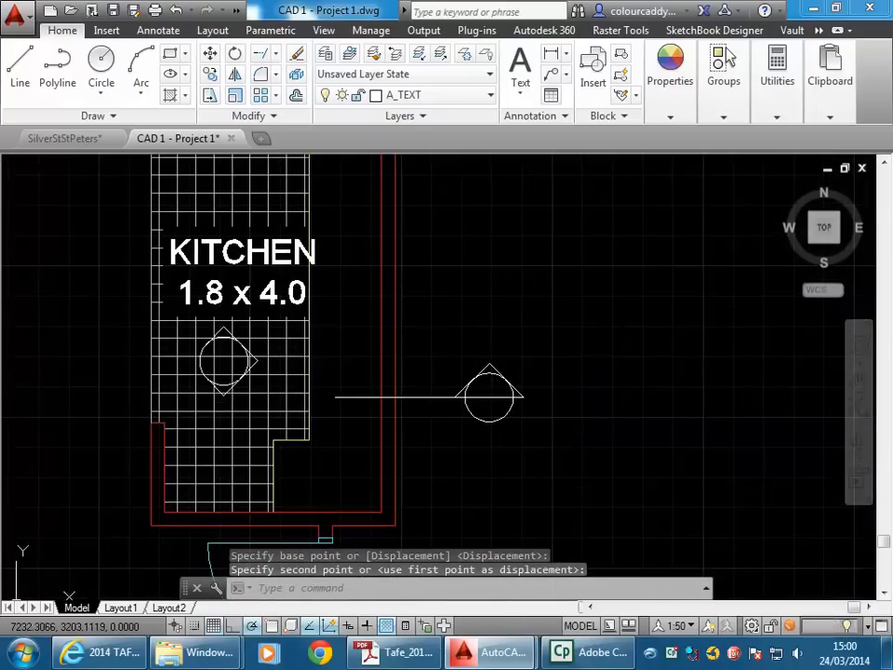
Add the three-pointed marker's circle and pointer edges as boundary objects of the kitchen's tile hatch.
{"action": "middle_click_drag", "start_coordinate": [169, 472], "coordinate": [192, 479]}
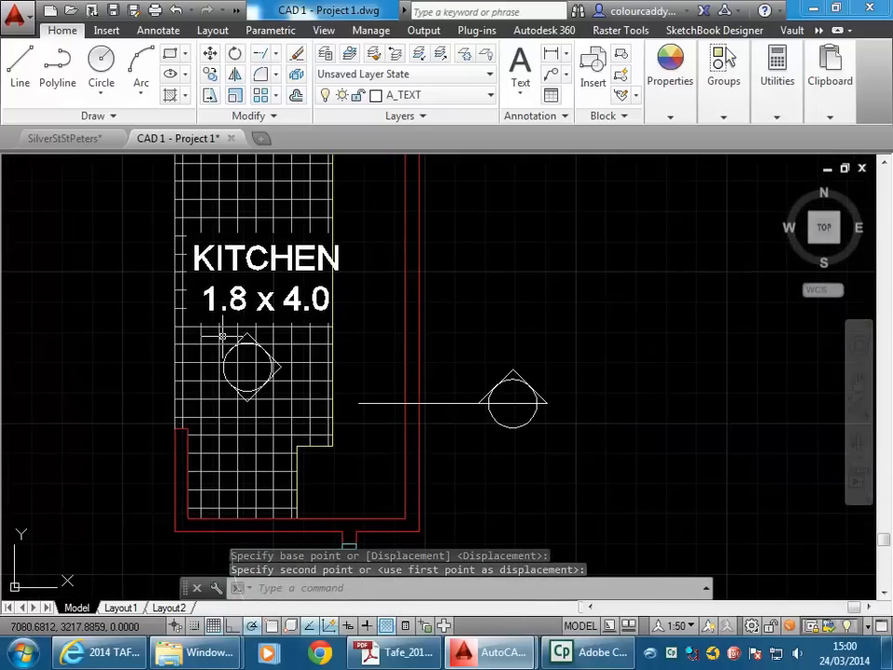
{"action": "scroll", "coordinate": [190, 309], "scroll_direction": "up", "scroll_amount": 2}
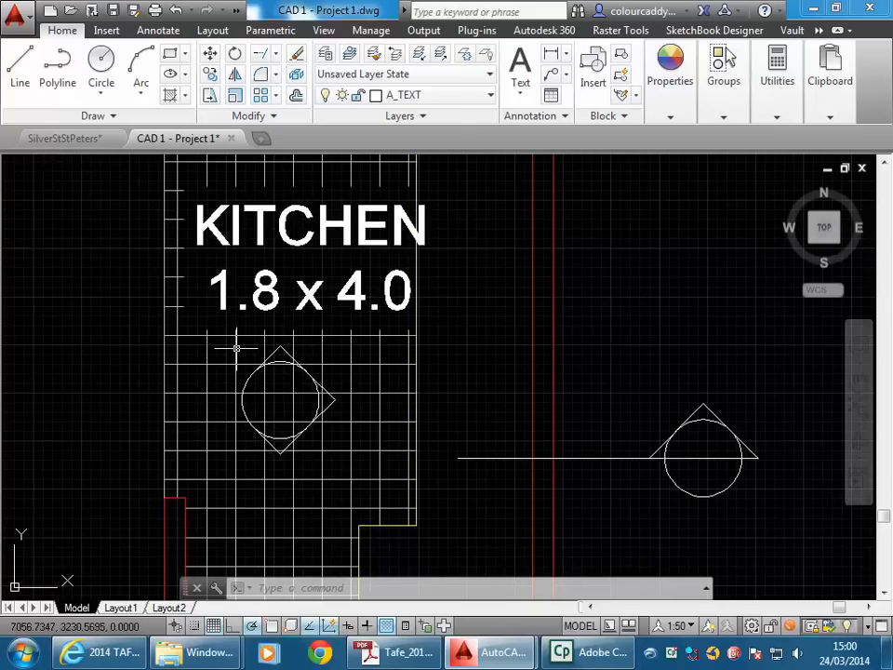
{"action": "left_click", "coordinate": [236, 348]}
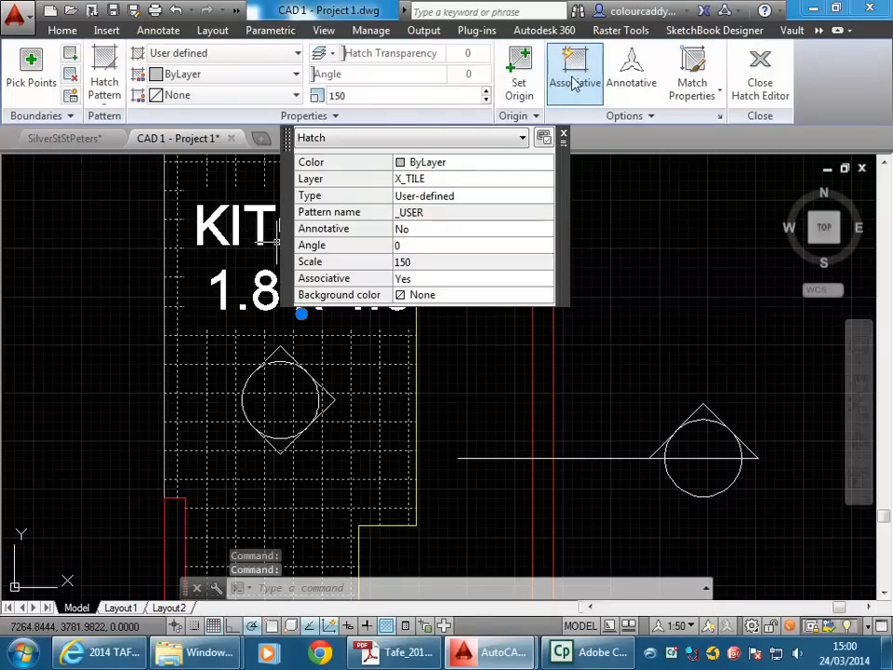
{"action": "left_click_drag", "start_coordinate": [563, 199], "coordinate": [791, 354]}
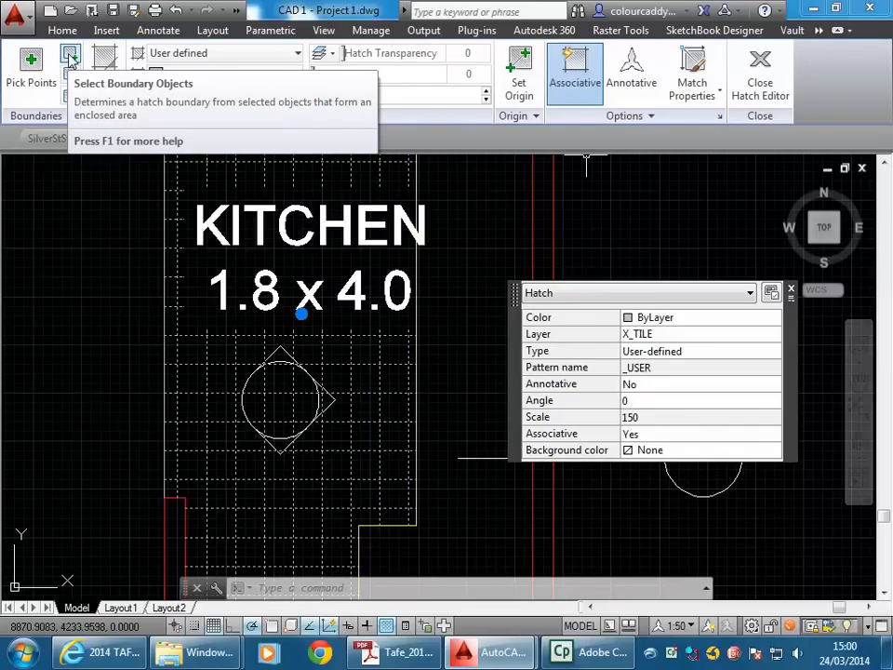
{"action": "left_click", "coordinate": [70, 56]}
{"action": "scroll", "coordinate": [274, 347], "scroll_direction": "up", "scroll_amount": 3}
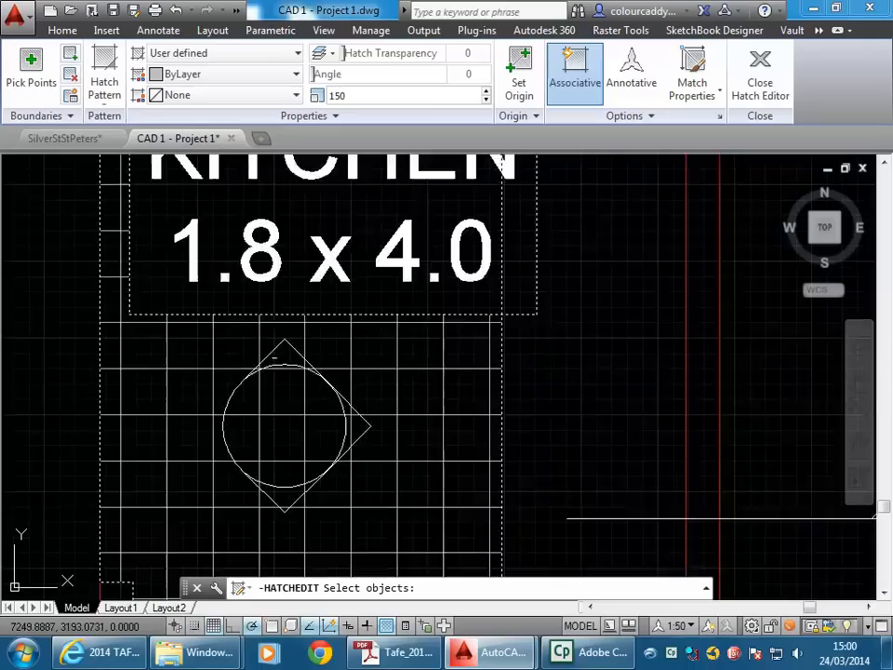
{"action": "left_click", "coordinate": [273, 344]}
{"action": "left_click", "coordinate": [298, 342]}
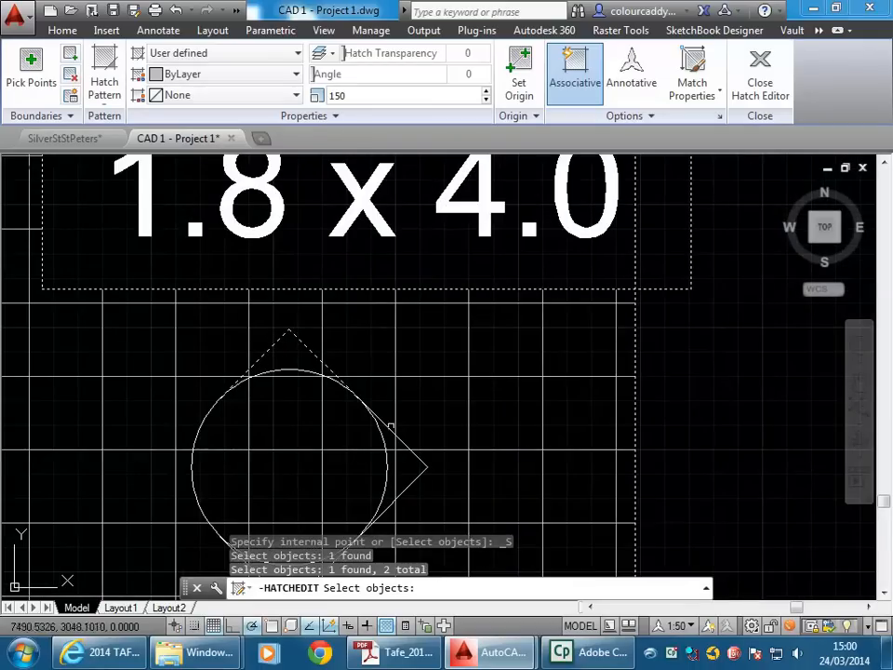
{"action": "left_click", "coordinate": [404, 442]}
{"action": "left_click", "coordinate": [415, 475]}
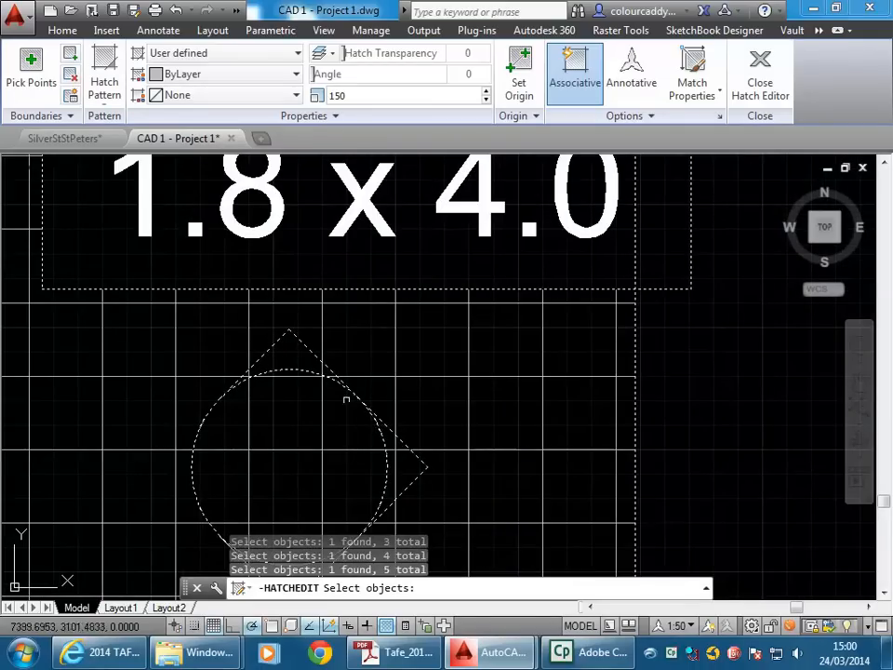
{"action": "scroll", "coordinate": [346, 399], "scroll_direction": "down", "scroll_amount": 3}
{"action": "scroll", "coordinate": [251, 436], "scroll_direction": "up", "scroll_amount": 5}
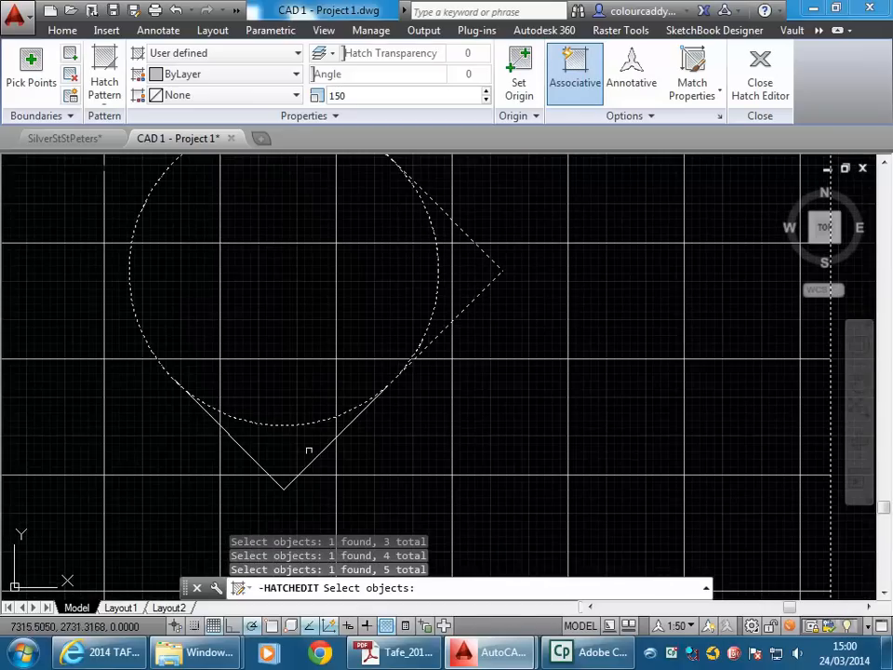
{"action": "left_click", "coordinate": [259, 465]}
{"action": "scroll", "coordinate": [258, 409], "scroll_direction": "down", "scroll_amount": 5}
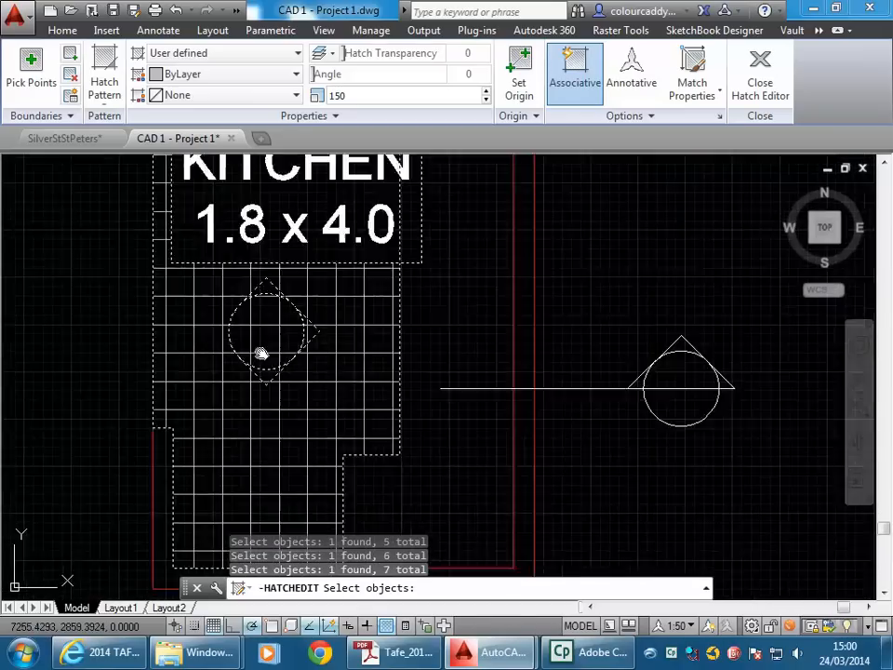
{"action": "scroll", "coordinate": [239, 391], "scroll_direction": "up", "scroll_amount": 5}
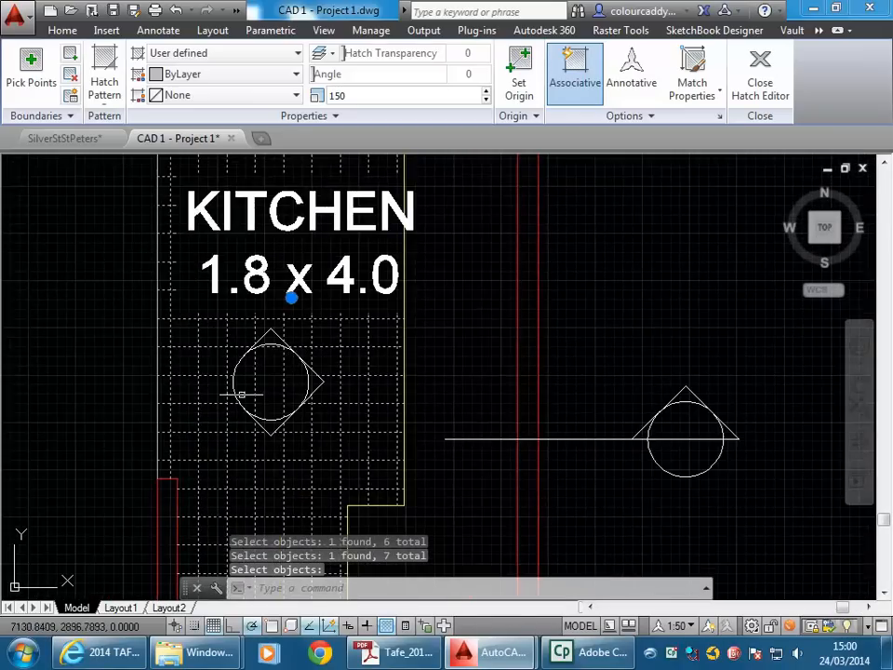
Choose Outer Island Detection for the kitchen's tile hatch and check the hatch around the marker.
{"action": "middle_click_drag", "start_coordinate": [306, 395], "coordinate": [262, 375]}
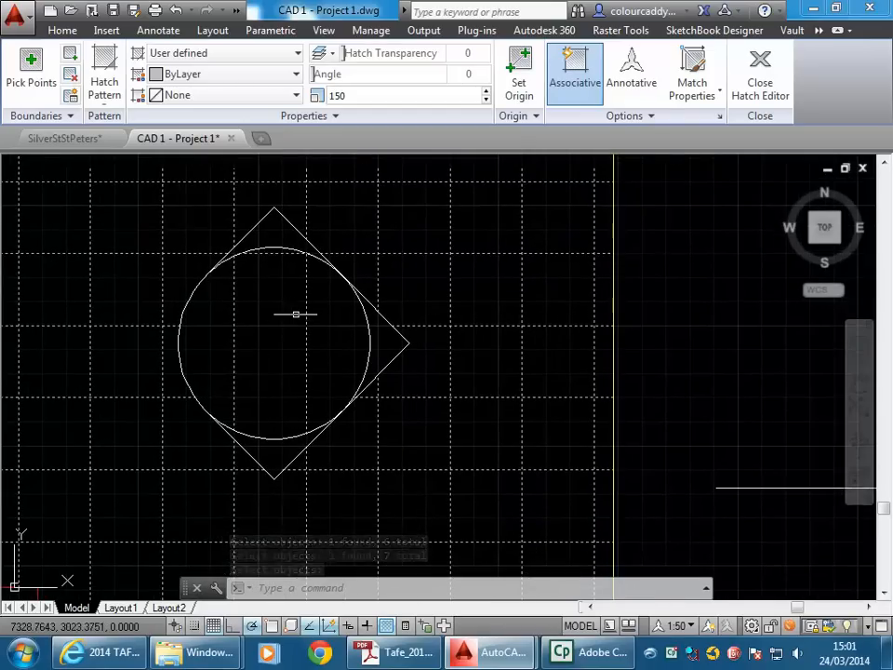
{"action": "scroll", "coordinate": [295, 312], "scroll_direction": "up", "scroll_amount": 2}
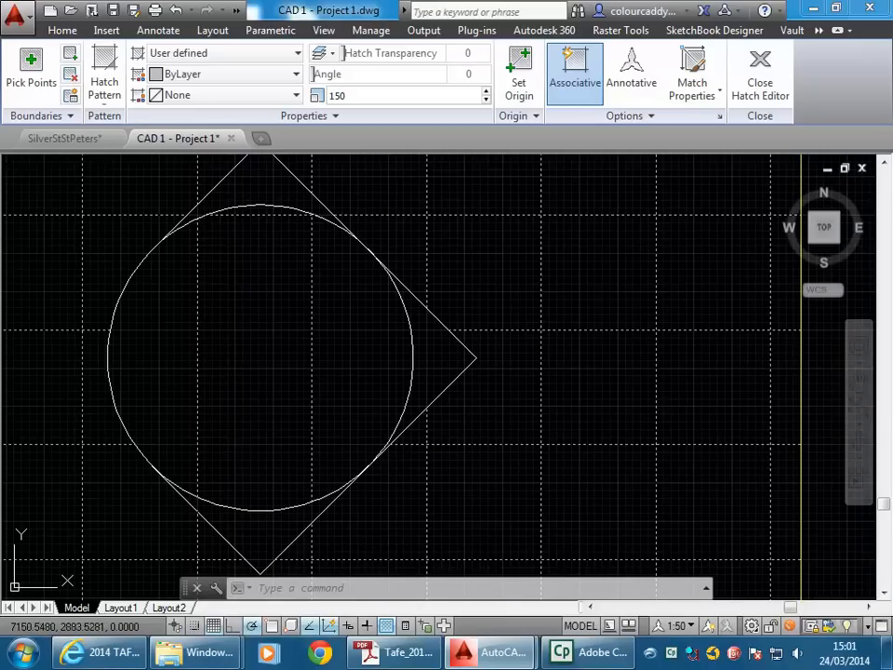
{"action": "scroll", "coordinate": [318, 397], "scroll_direction": "down", "scroll_amount": 4}
{"action": "middle_click_drag", "start_coordinate": [318, 398], "coordinate": [305, 407]}
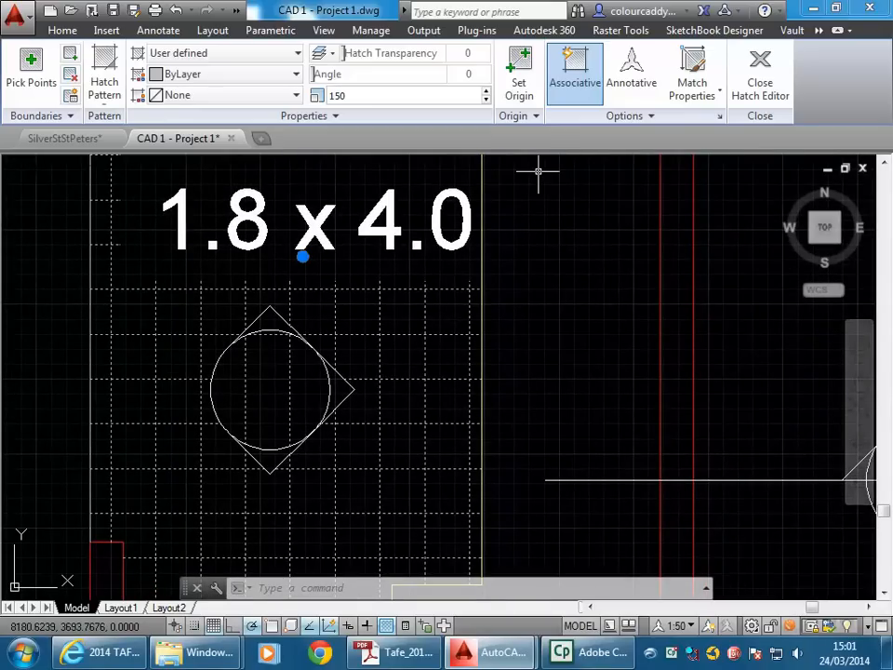
{"action": "left_click", "coordinate": [588, 118]}
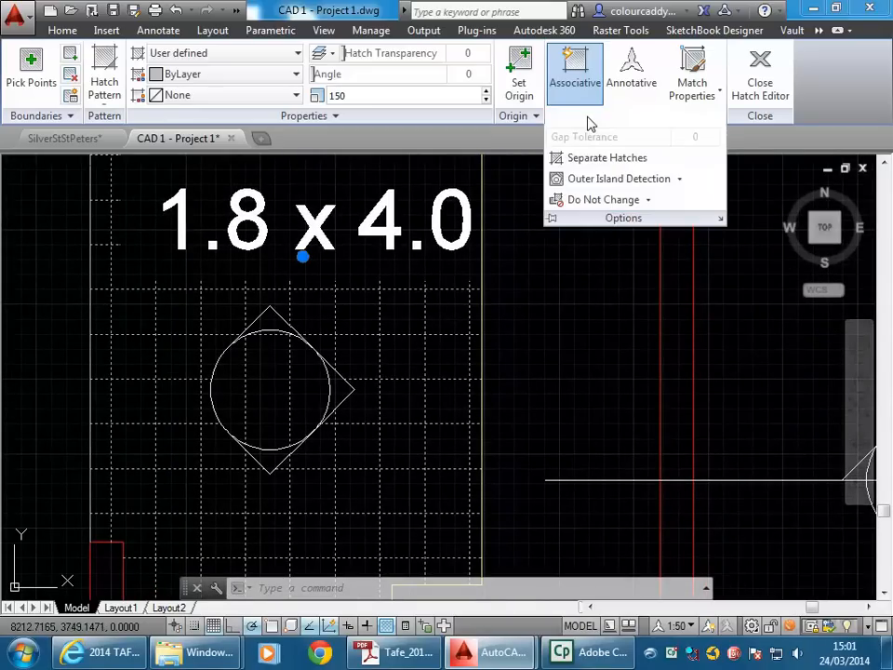
{"action": "left_click", "coordinate": [680, 180]}
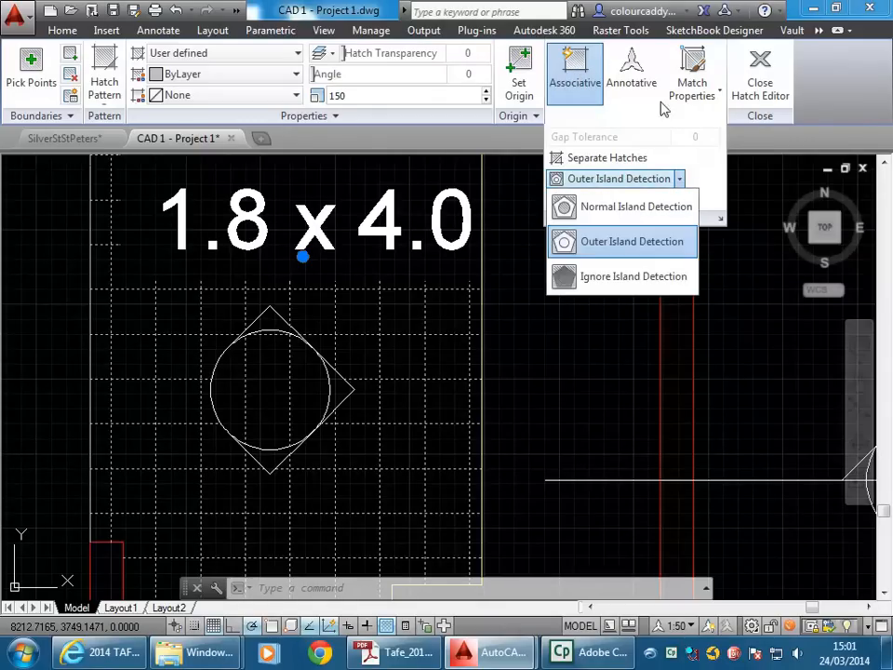
{"action": "left_click", "coordinate": [622, 249]}
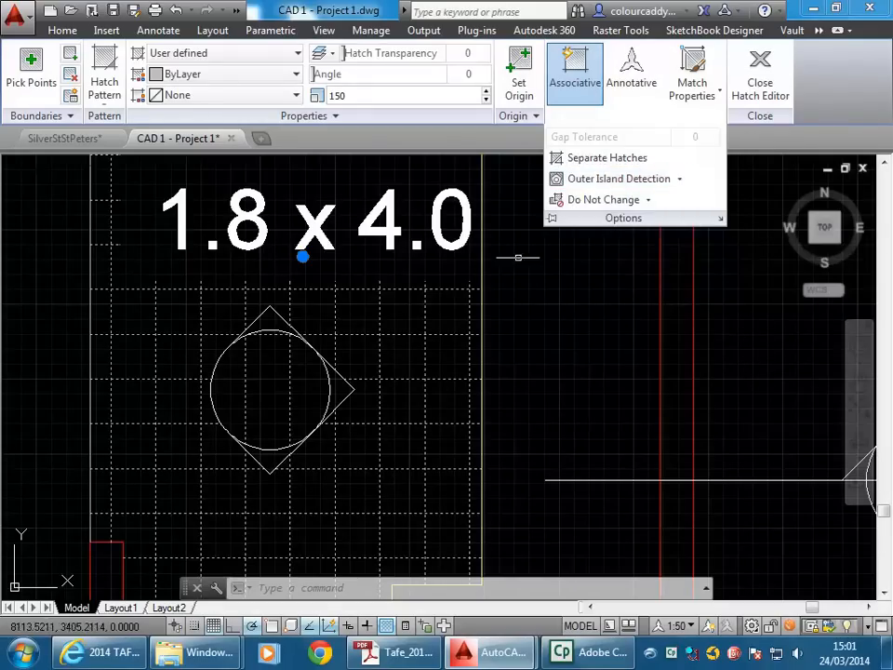
{"action": "scroll", "coordinate": [256, 368], "scroll_direction": "down", "scroll_amount": 4}
{"action": "scroll", "coordinate": [281, 326], "scroll_direction": "down", "scroll_amount": 2}
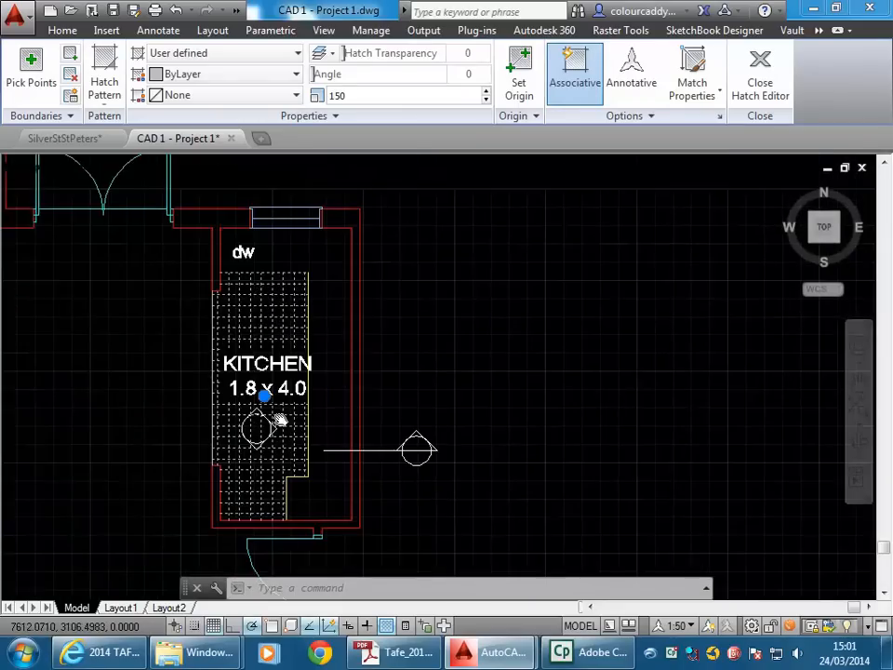
{"action": "scroll", "coordinate": [277, 334], "scroll_direction": "up", "scroll_amount": 4}
{"action": "scroll", "coordinate": [225, 437], "scroll_direction": "down", "scroll_amount": 2}
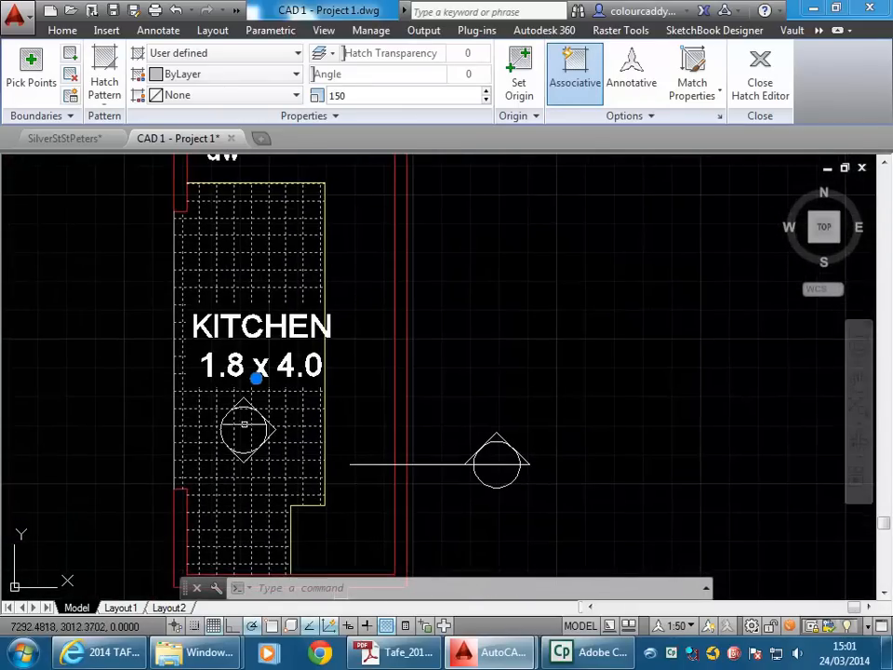
{"action": "left_click", "coordinate": [612, 117]}
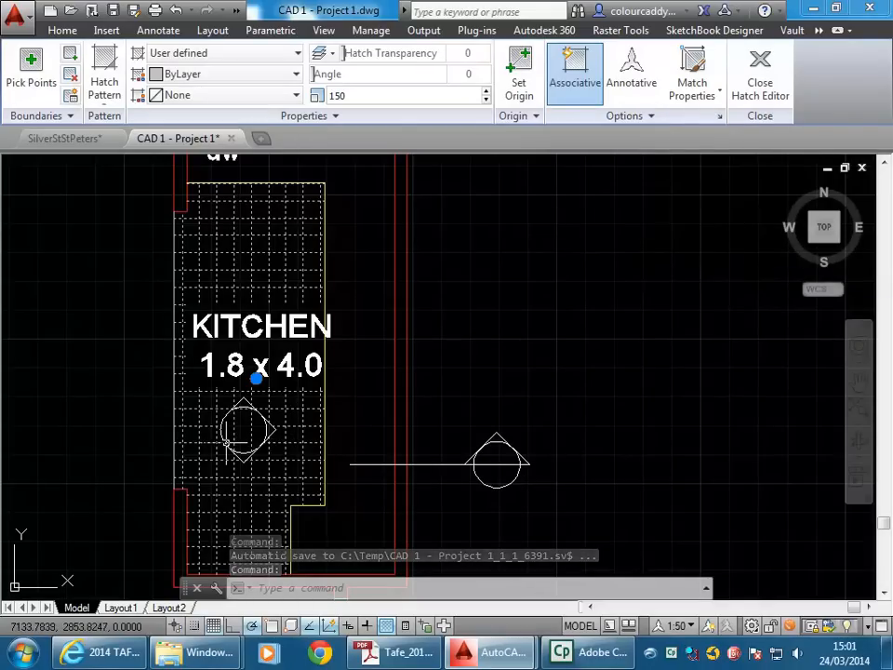
Try to redefine the kitchen hatch's boundary by picking an internal point beside the marker.
{"action": "scroll", "coordinate": [219, 422], "scroll_direction": "up", "scroll_amount": 2}
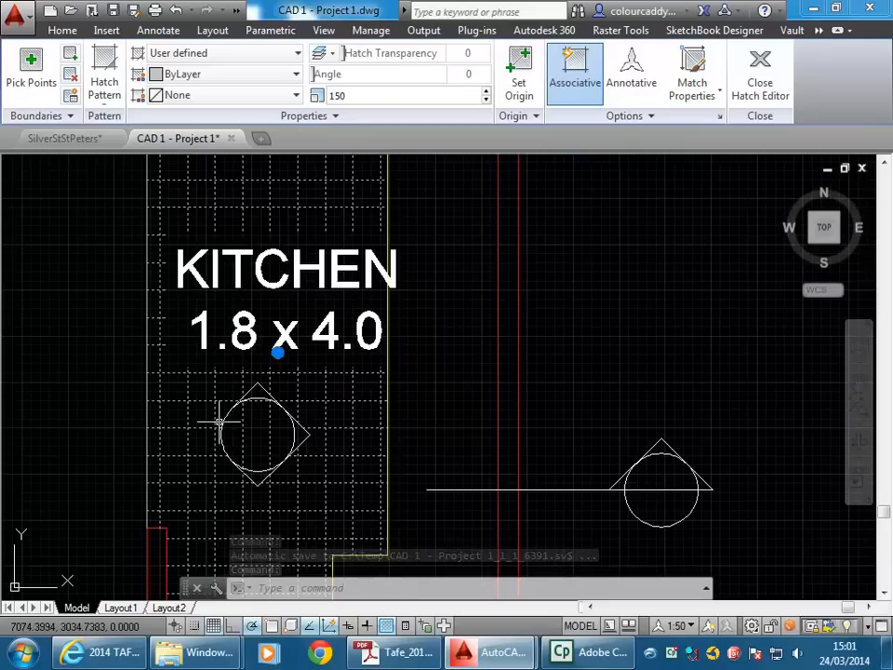
{"action": "left_click", "coordinate": [31, 62]}
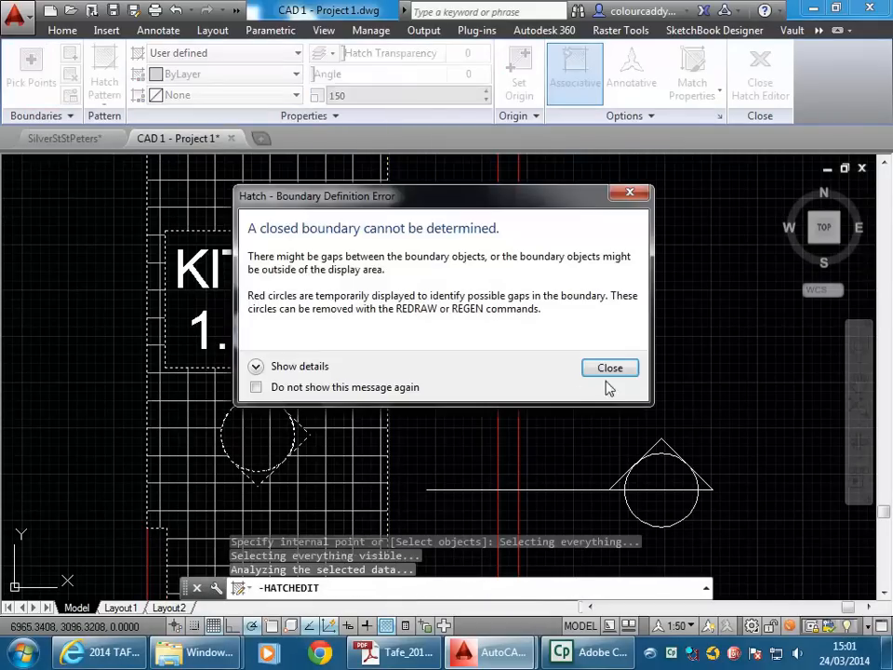
{"action": "left_click", "coordinate": [610, 368]}
{"action": "scroll", "coordinate": [215, 486], "scroll_direction": "down", "scroll_amount": 2}
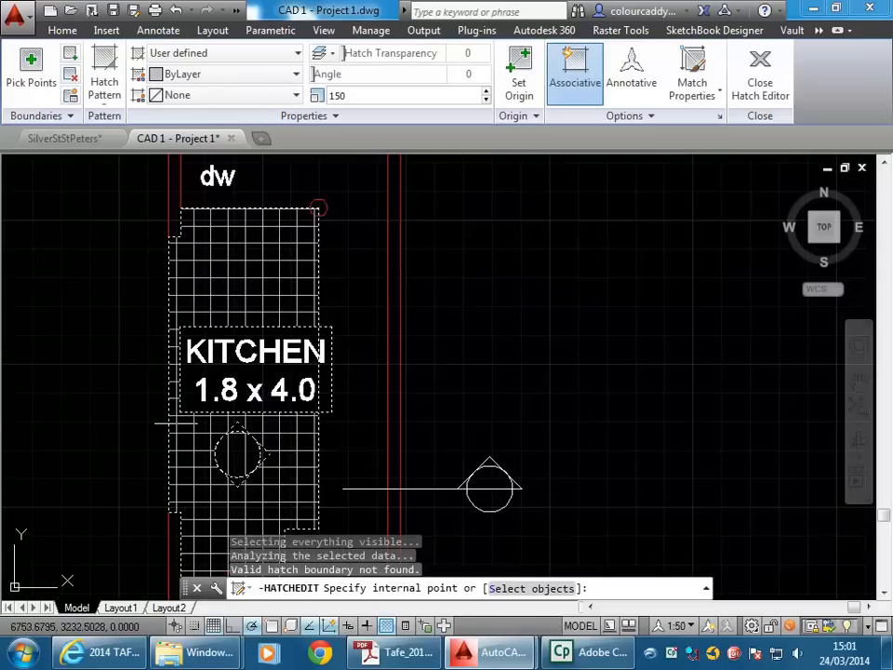
{"action": "scroll", "coordinate": [206, 424], "scroll_direction": "down", "scroll_amount": 2}
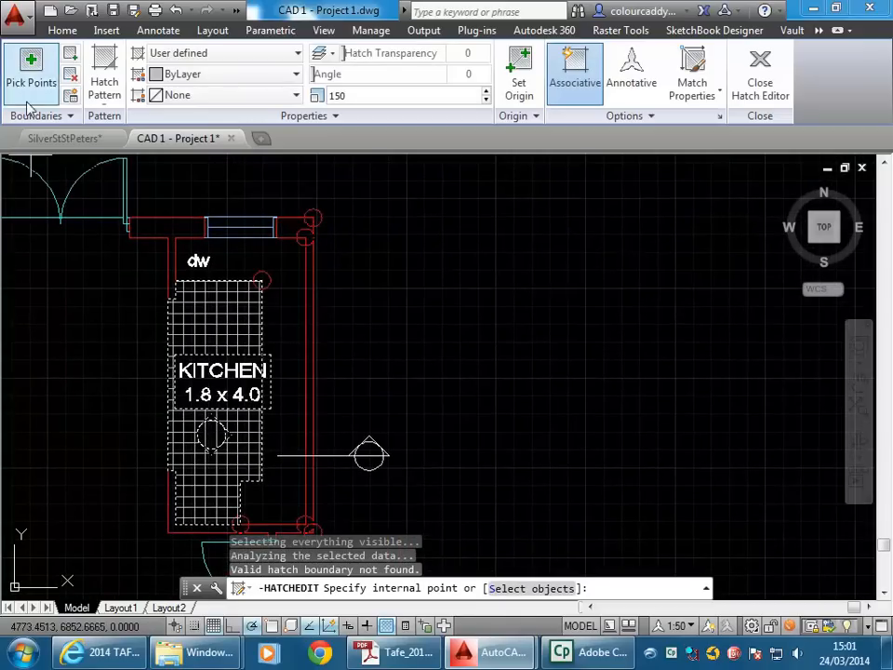
Try to remove boundary objects from the kitchen's tile hatch, including the yellow cabinet edge.
{"action": "left_click", "coordinate": [61, 116]}
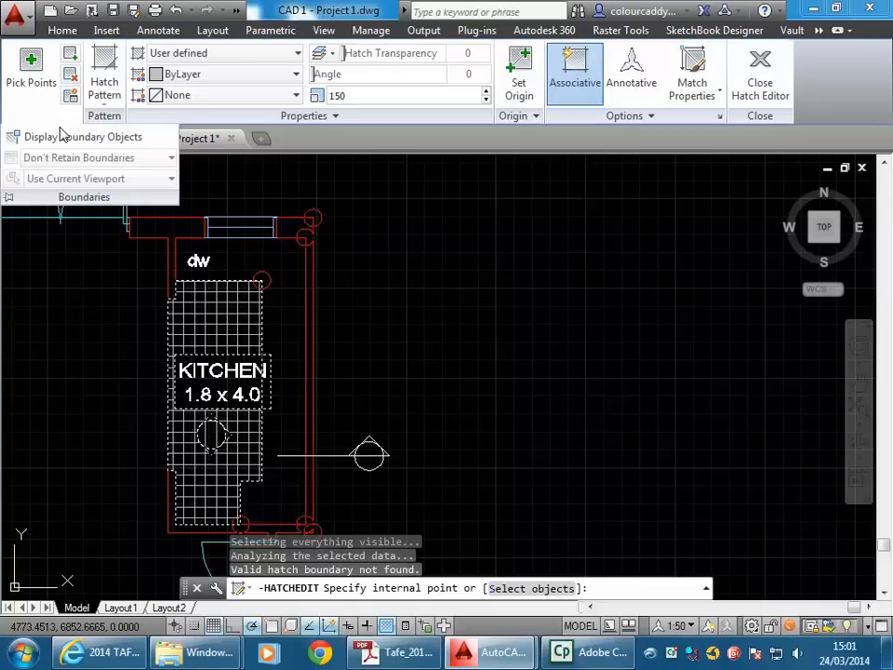
{"action": "left_click", "coordinate": [73, 76]}
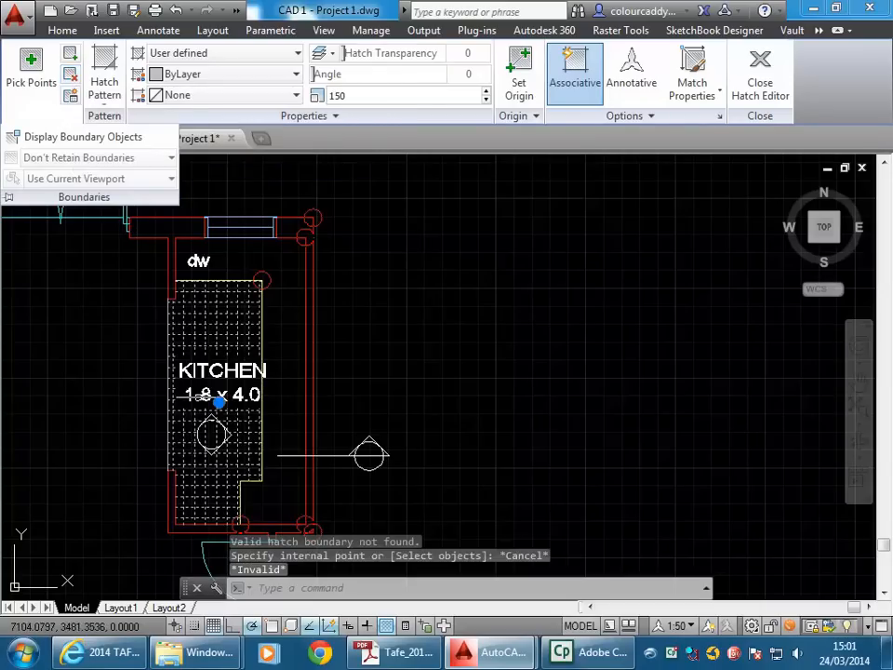
{"action": "scroll", "coordinate": [219, 400], "scroll_direction": "up", "scroll_amount": 3}
{"action": "left_click", "coordinate": [72, 76]}
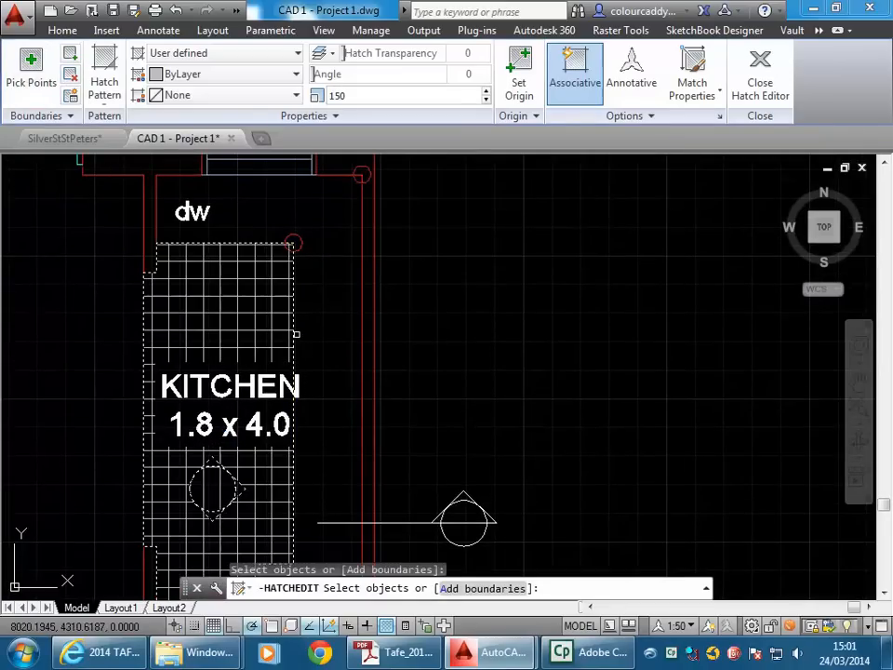
{"action": "left_click", "coordinate": [294, 335]}
{"action": "left_click", "coordinate": [294, 335]}
{"action": "scroll", "coordinate": [189, 492], "scroll_direction": "up", "scroll_amount": 3}
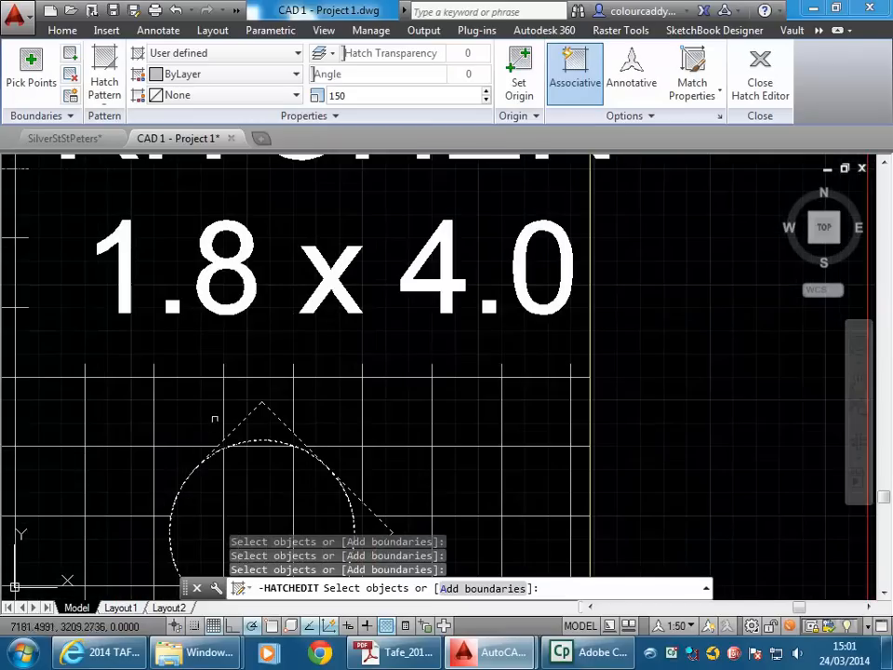
{"action": "scroll", "coordinate": [250, 439], "scroll_direction": "down", "scroll_amount": 2}
{"action": "mouse_move", "coordinate": [250, 445]}
{"action": "middle_mouse_down"}
{"action": "mouse_move", "coordinate": [164, 343]}
{"action": "mouse_move", "coordinate": [177, 377]}
{"action": "middle_mouse_up"}
{"action": "scroll", "coordinate": [224, 415], "scroll_direction": "down", "scroll_amount": 3}
{"action": "scroll", "coordinate": [164, 342], "scroll_direction": "down", "scroll_amount": 2}
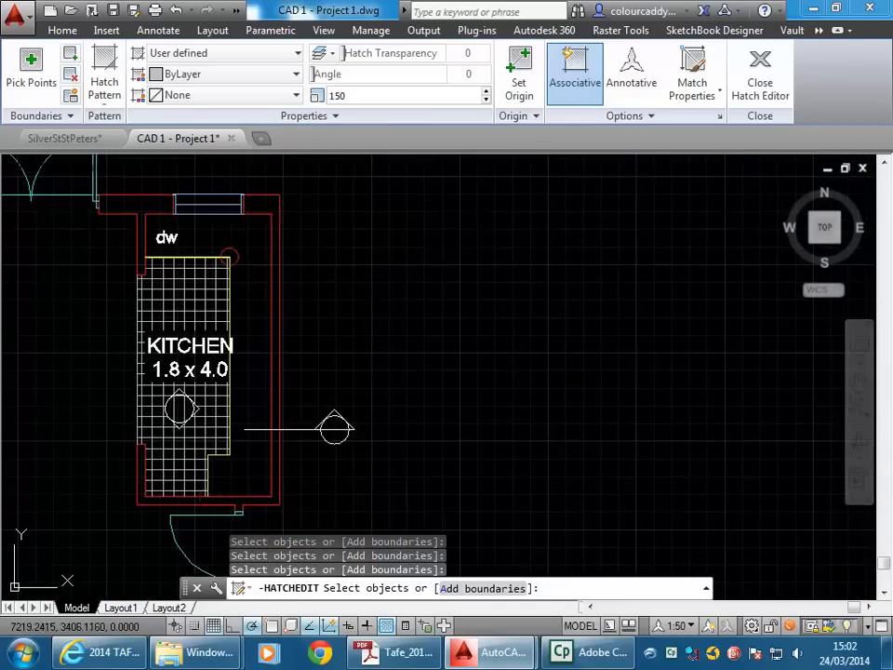
{"action": "left_click", "coordinate": [11, 44]}
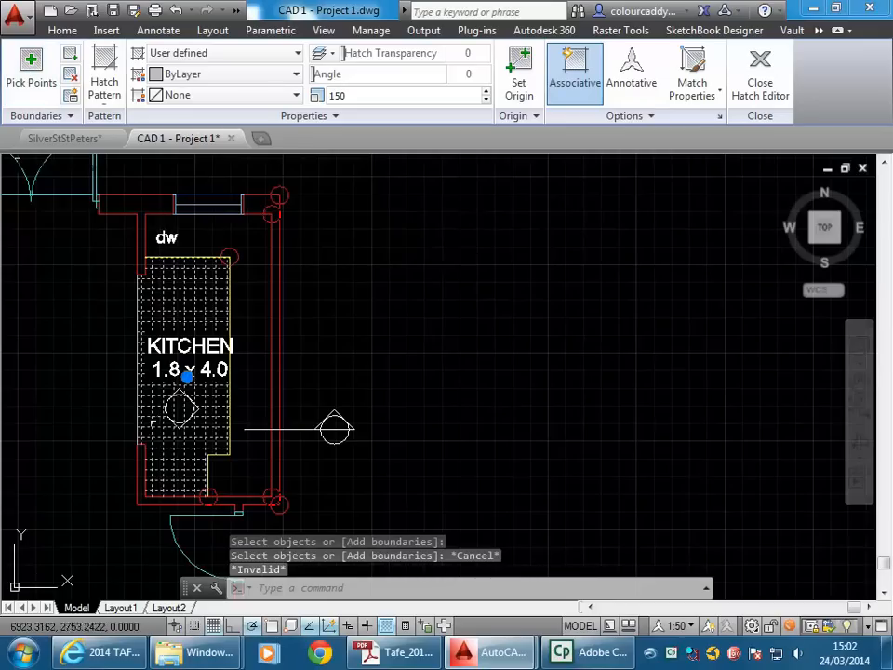
Try to redefine the kitchen hatch's boundary by picking an internal point above the room label.
{"action": "left_click", "coordinate": [31, 57]}
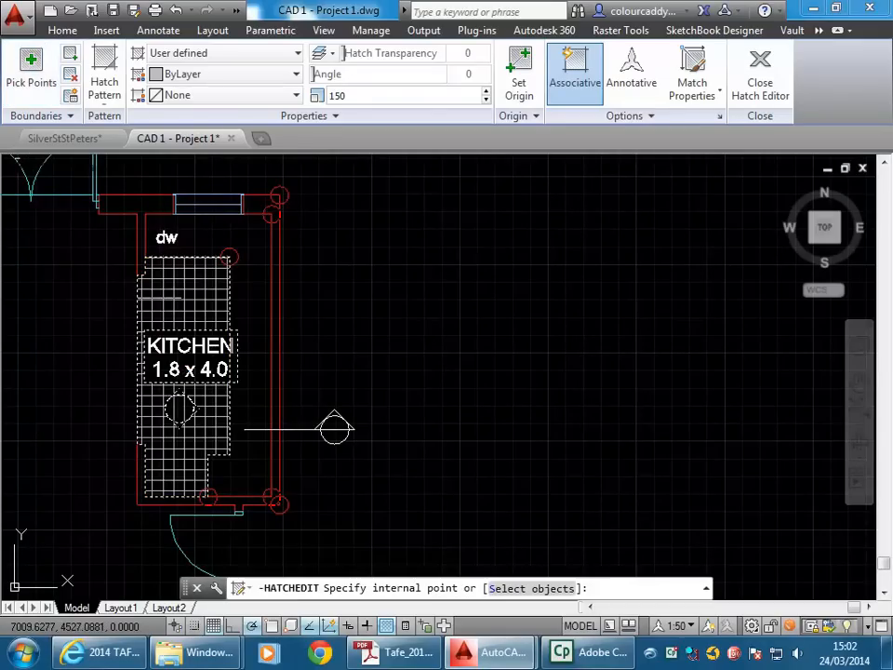
{"action": "left_click", "coordinate": [164, 300]}
{"action": "scroll", "coordinate": [131, 379], "scroll_direction": "up", "scroll_amount": 2}
{"action": "scroll", "coordinate": [131, 379], "scroll_direction": "down", "scroll_amount": 2}
{"action": "right_click", "coordinate": [153, 318]}
{"action": "left_click", "coordinate": [193, 329]}
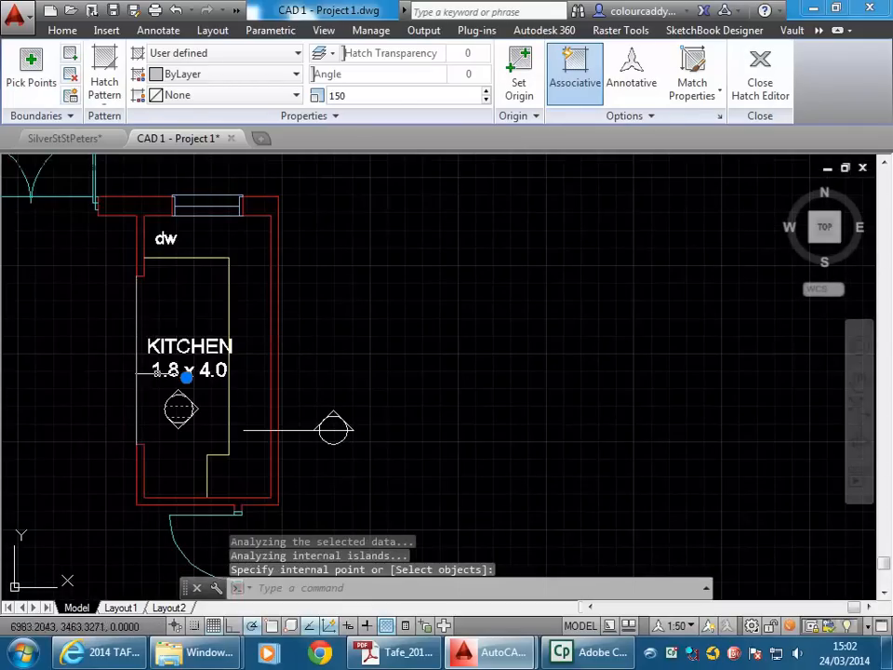
Delete the kitchen's existing hatch and create a new one by picking a point in the kitchen floor above the room label.
{"action": "key", "text": "Delete"}
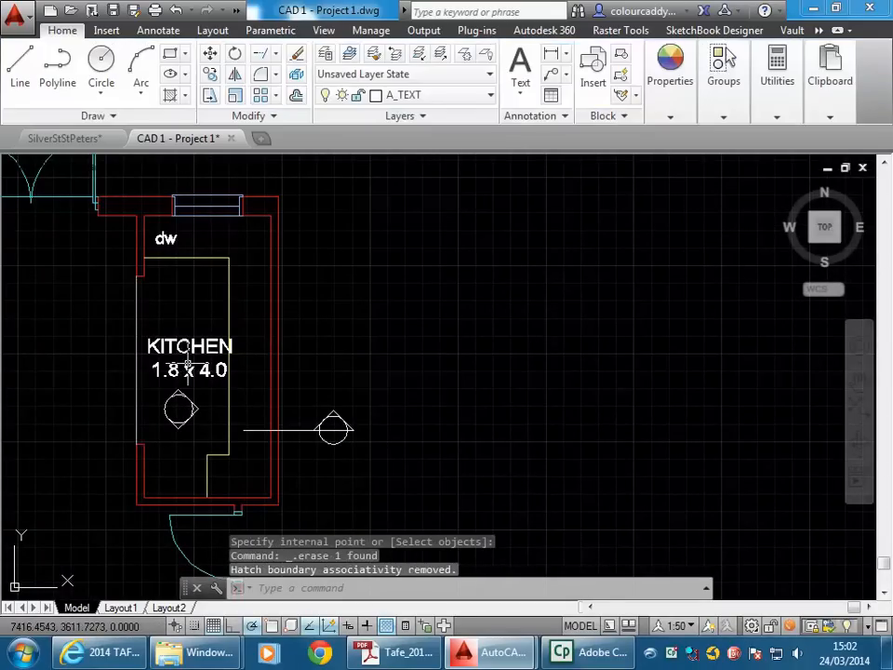
{"action": "left_click", "coordinate": [171, 97]}
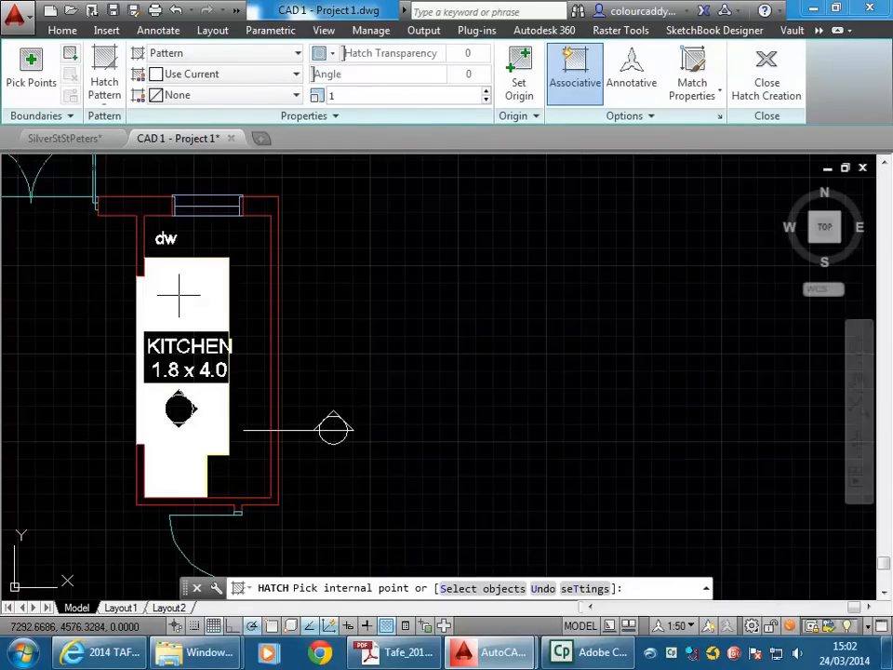
{"action": "left_click", "coordinate": [607, 118]}
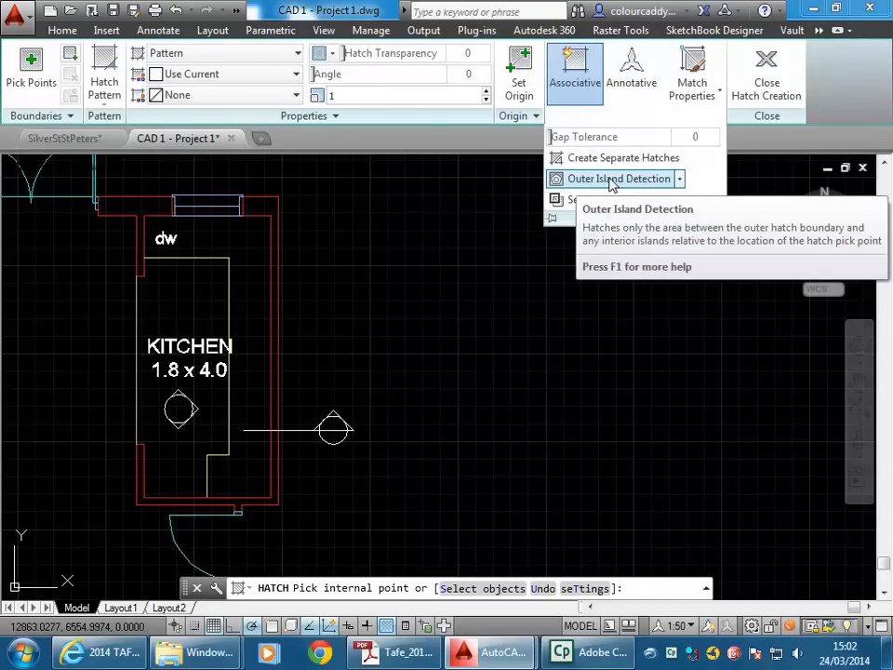
{"action": "left_click", "coordinate": [179, 303]}
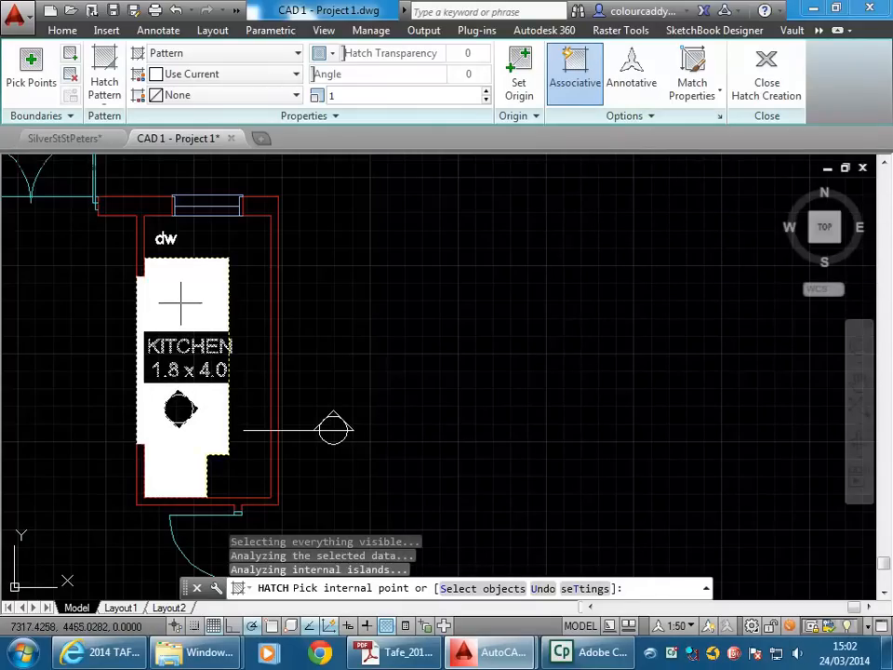
Make the new kitchen hatch User defined with a spacing of 150 and Double lines, and finish it.
{"action": "left_click", "coordinate": [172, 56]}
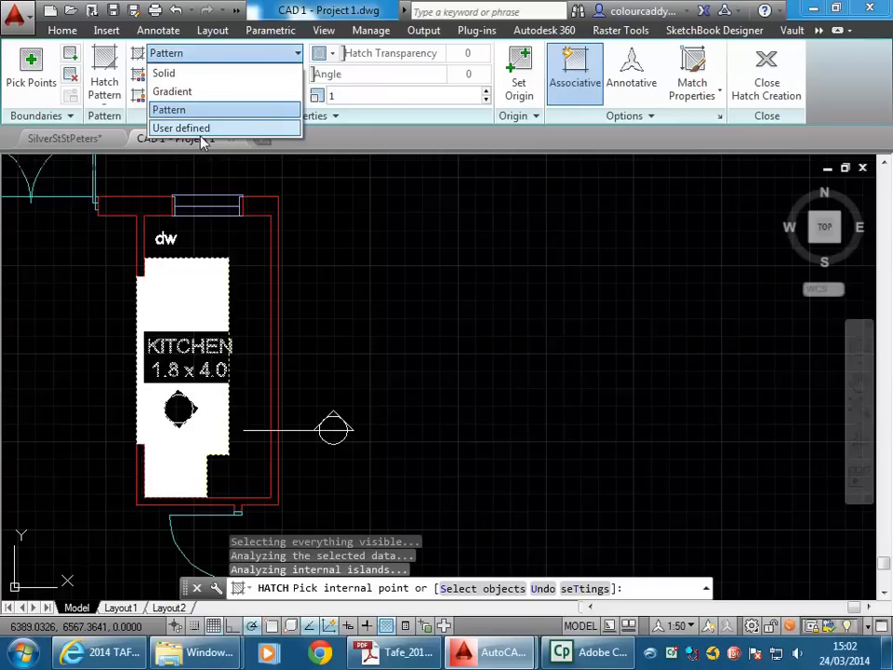
{"action": "left_click", "coordinate": [189, 134]}
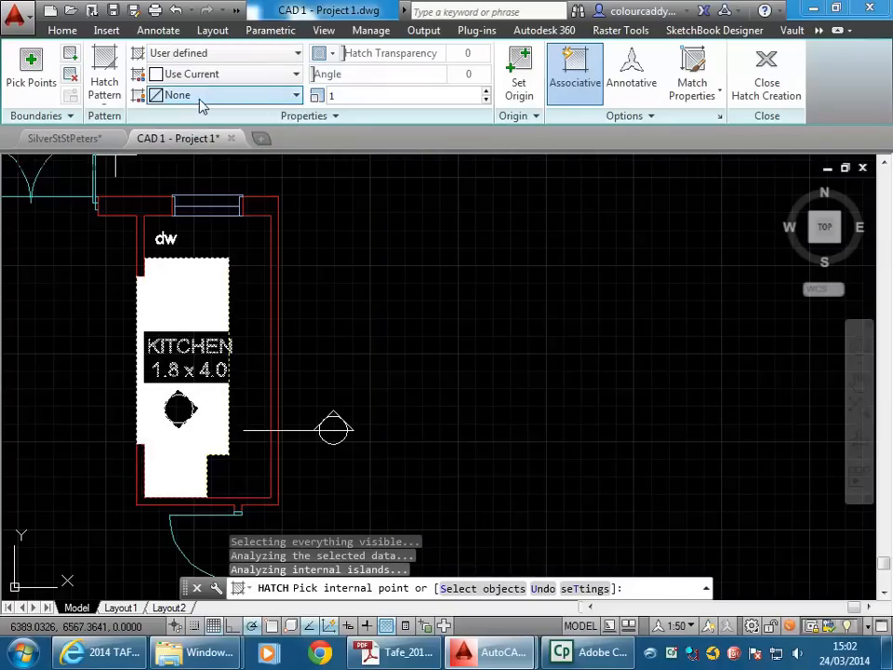
{"action": "left_click", "coordinate": [368, 97]}
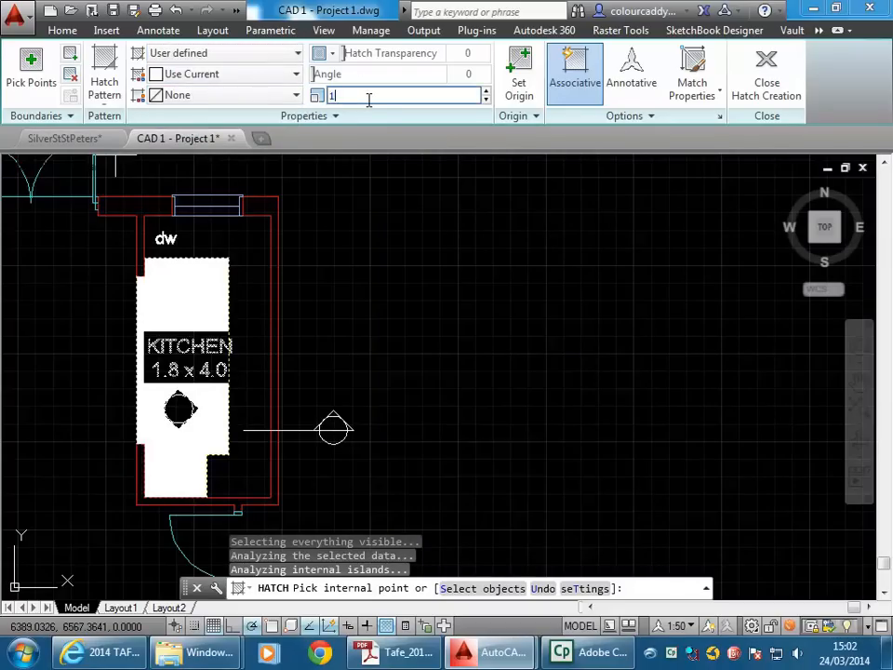
{"action": "type", "text": "150"}
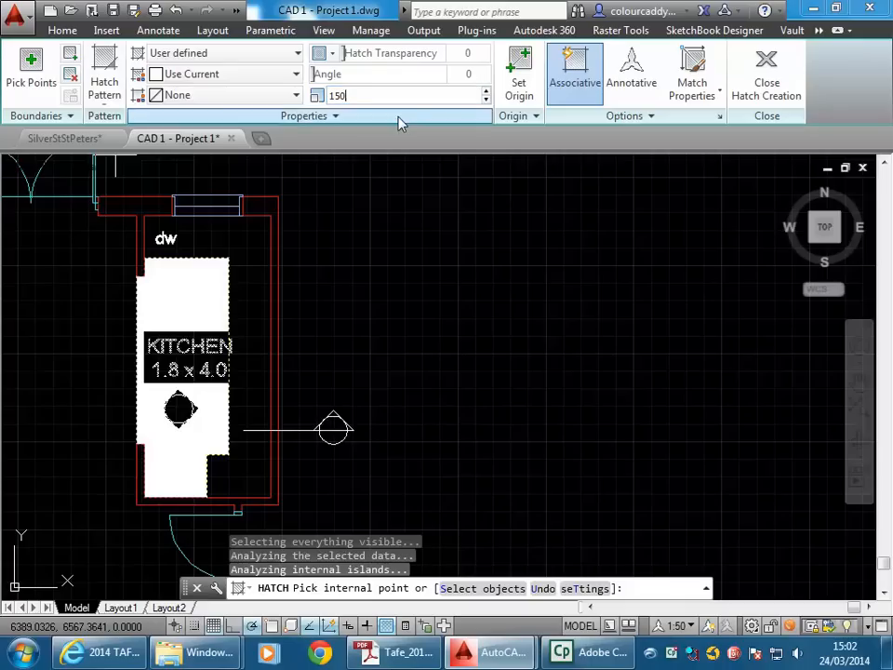
{"action": "left_click", "coordinate": [397, 117]}
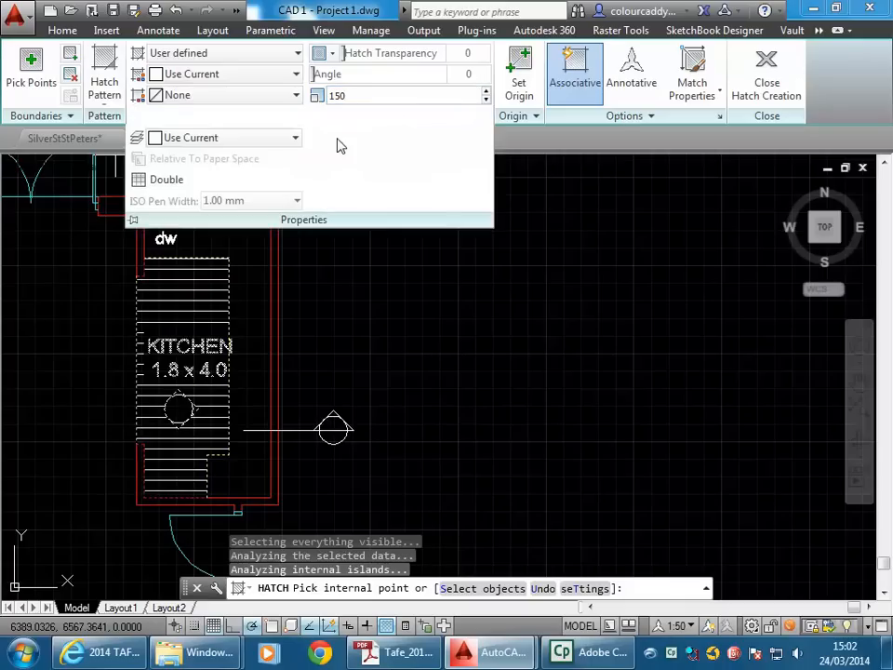
{"action": "left_click", "coordinate": [167, 181]}
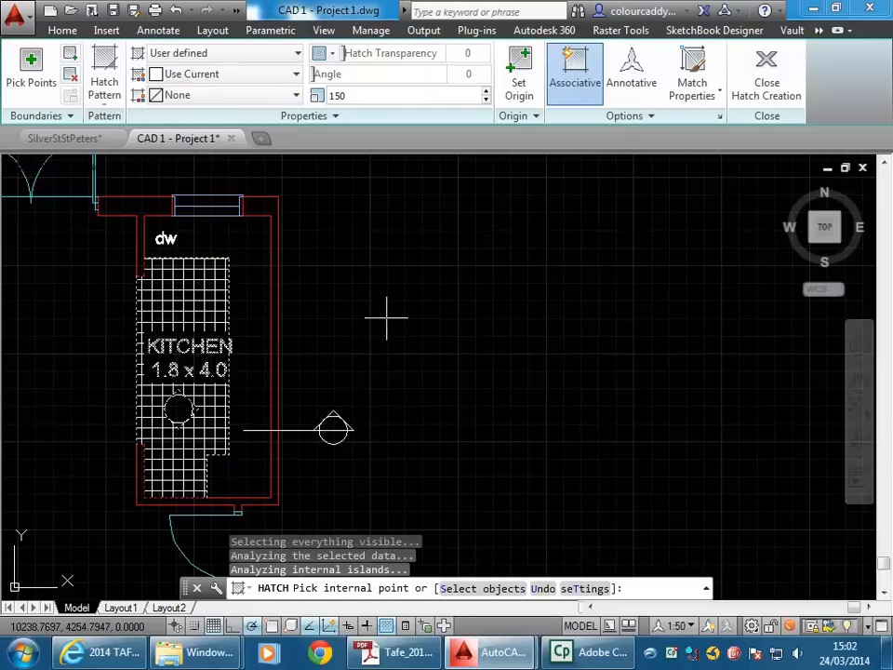
{"action": "key", "text": "Return"}
View the floor plan in a corner isometric view and return to the top view.
{"action": "mouse_move", "coordinate": [105, 299]}
{"action": "middle_mouse_down"}
{"action": "mouse_move", "coordinate": [176, 382]}
{"action": "mouse_move", "coordinate": [192, 426]}
{"action": "mouse_move", "coordinate": [155, 405]}
{"action": "mouse_move", "coordinate": [317, 380]}
{"action": "middle_mouse_up"}
{"action": "scroll", "coordinate": [165, 401], "scroll_direction": "down", "scroll_amount": 5}
{"action": "middle_click_drag", "start_coordinate": [364, 451], "coordinate": [381, 400]}
{"action": "scroll", "coordinate": [375, 382], "scroll_direction": "up", "scroll_amount": 2}
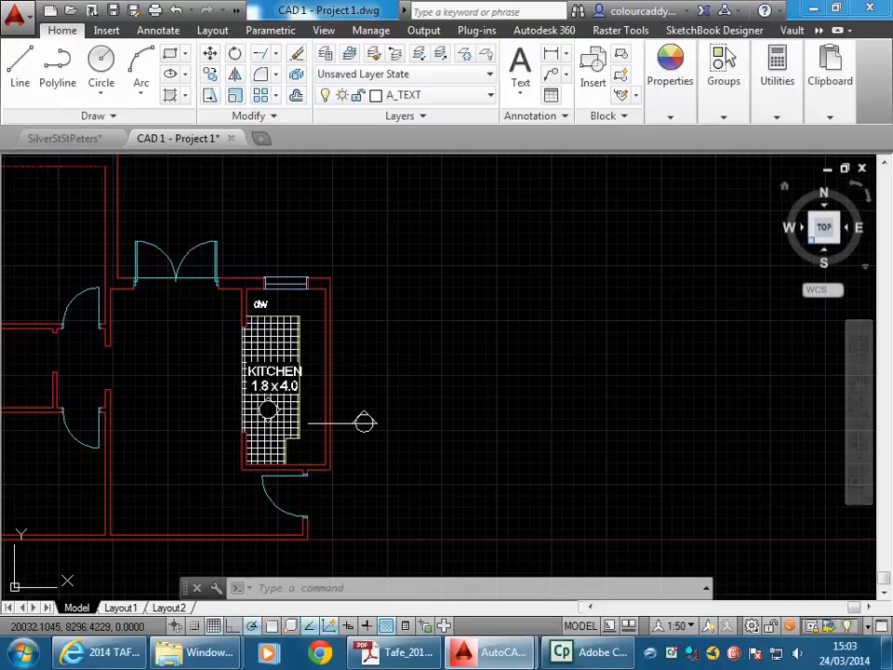
{"action": "left_click", "coordinate": [811, 240]}
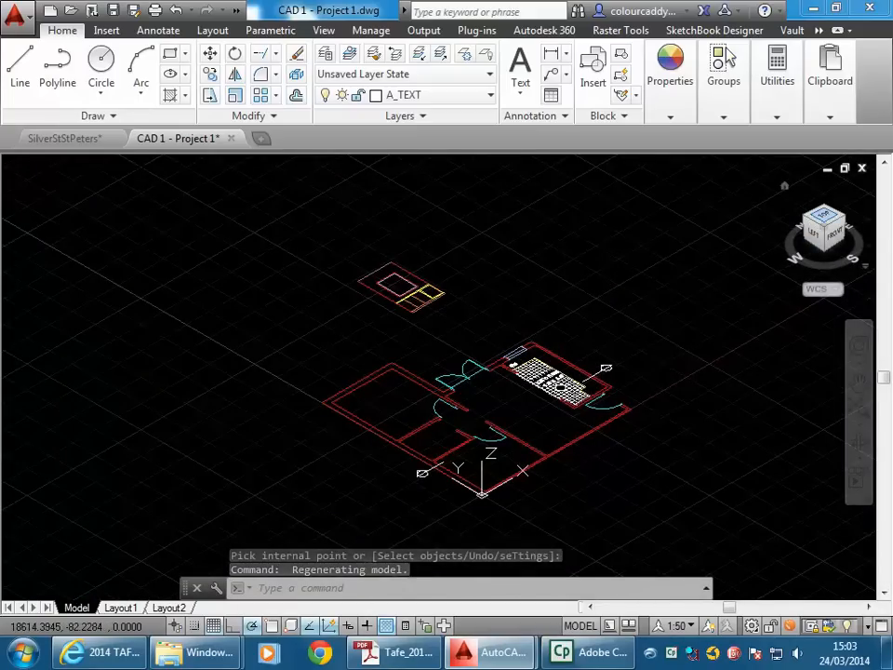
{"action": "left_click", "coordinate": [823, 221]}
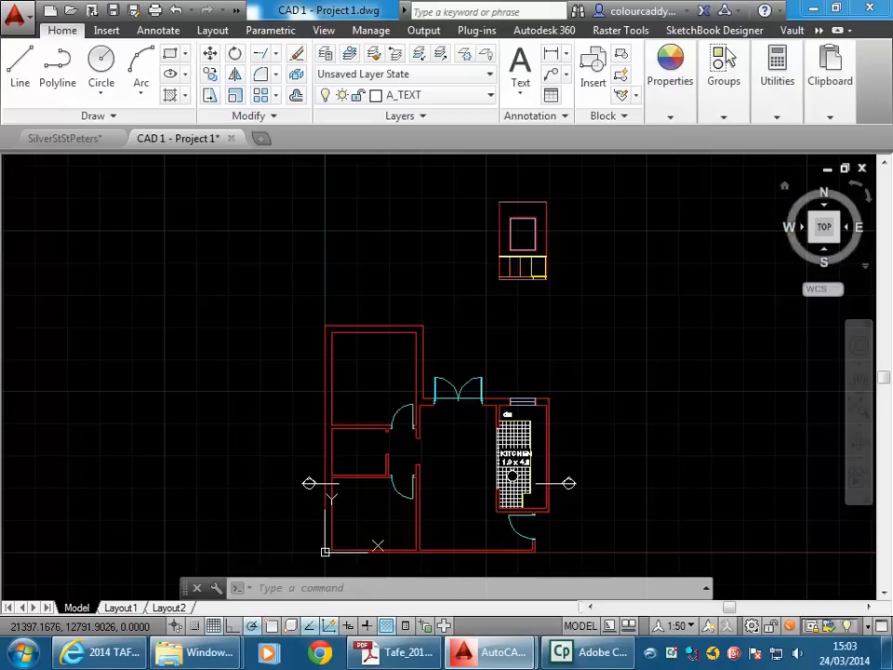
Turn the top view in quarter turns through full rotations until north points up again.
{"action": "left_click", "coordinate": [866, 198]}
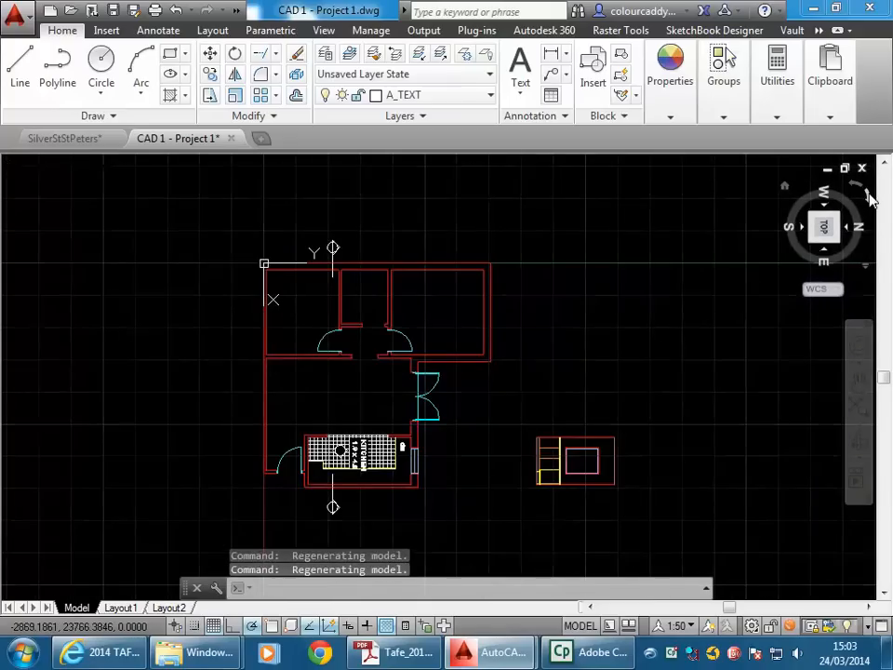
{"action": "left_click", "coordinate": [867, 199]}
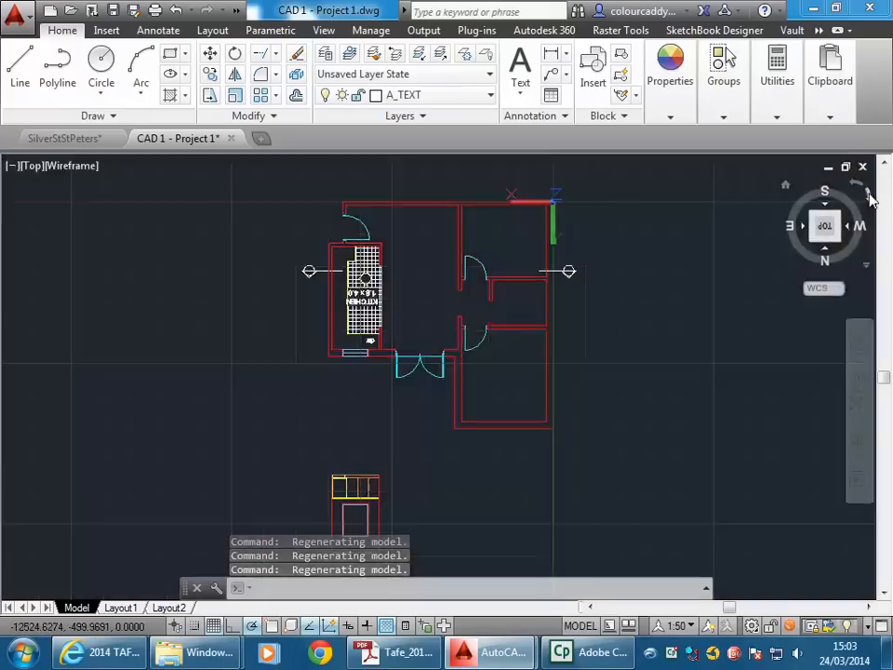
{"action": "left_click", "coordinate": [869, 195]}
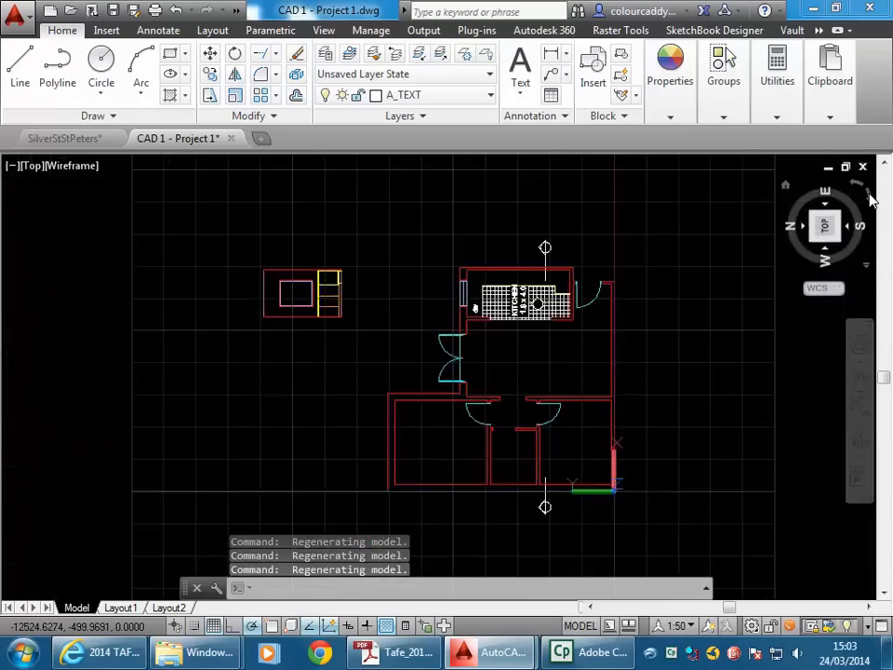
{"action": "left_click", "coordinate": [869, 197]}
{"action": "left_click", "coordinate": [869, 197]}
{"action": "left_click", "coordinate": [869, 198]}
{"action": "left_click", "coordinate": [869, 197]}
{"action": "left_click", "coordinate": [869, 197]}
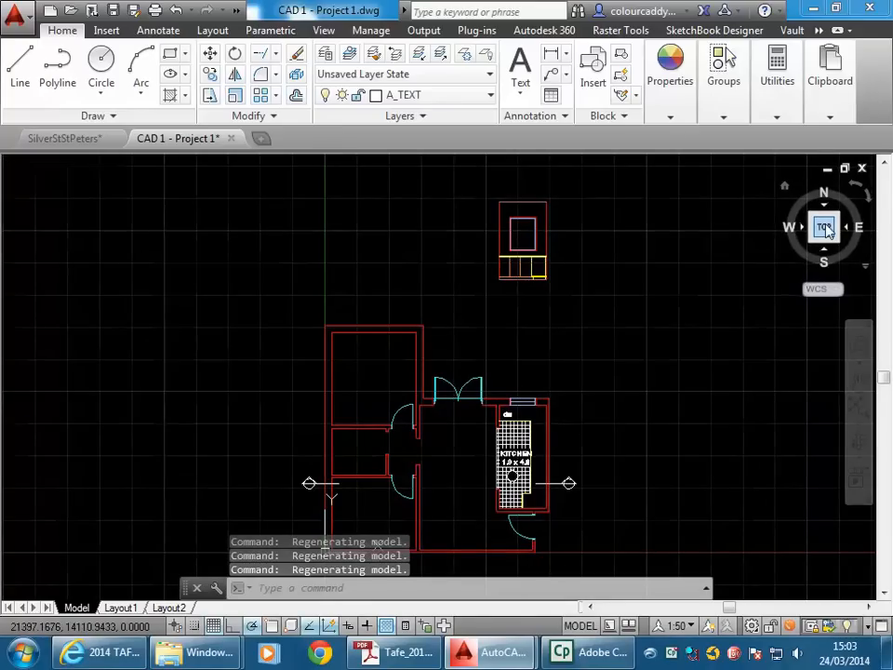
Rotate the top view until east points up and frame the kitchen closely.
{"action": "left_click", "coordinate": [868, 198]}
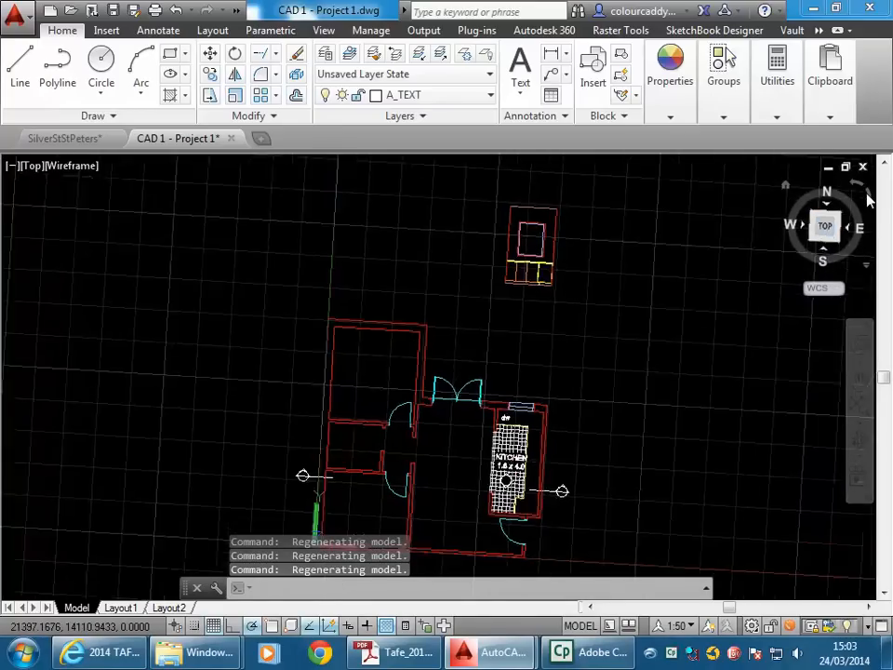
{"action": "left_click", "coordinate": [867, 198]}
{"action": "left_click", "coordinate": [867, 199]}
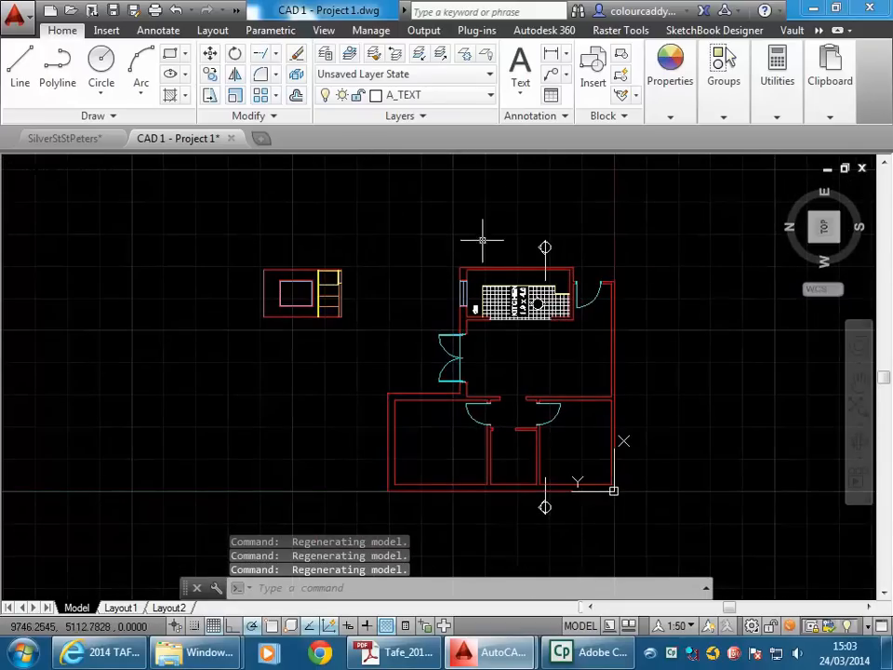
{"action": "scroll", "coordinate": [446, 251], "scroll_direction": "up", "scroll_amount": 5}
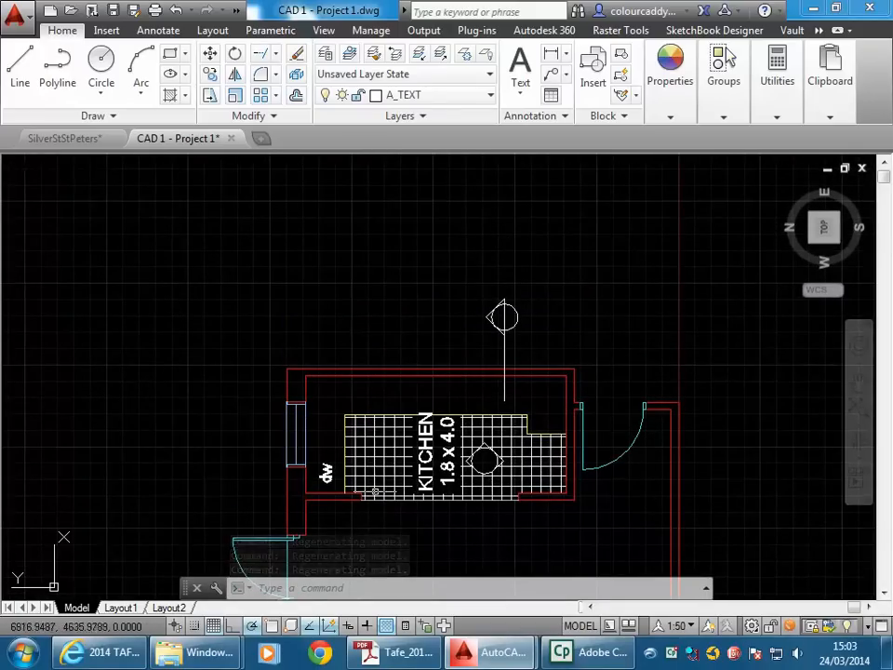
{"action": "scroll", "coordinate": [436, 436], "scroll_direction": "up", "scroll_amount": 2}
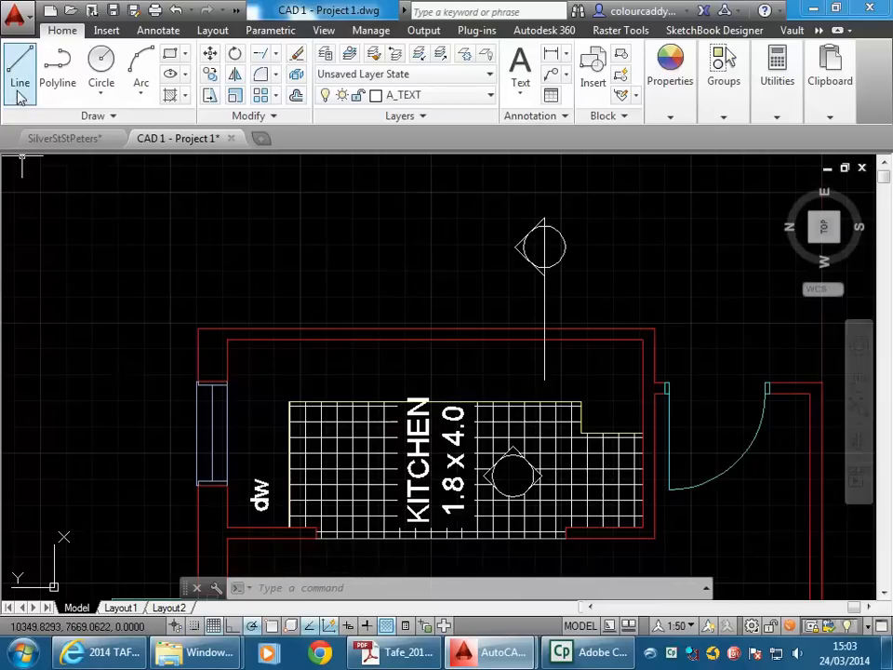
On layer X_WALL with object snap on, draw a line projecting east from the kitchen's inner north-east corner, beside the window wall.
{"action": "left_click", "coordinate": [416, 96]}
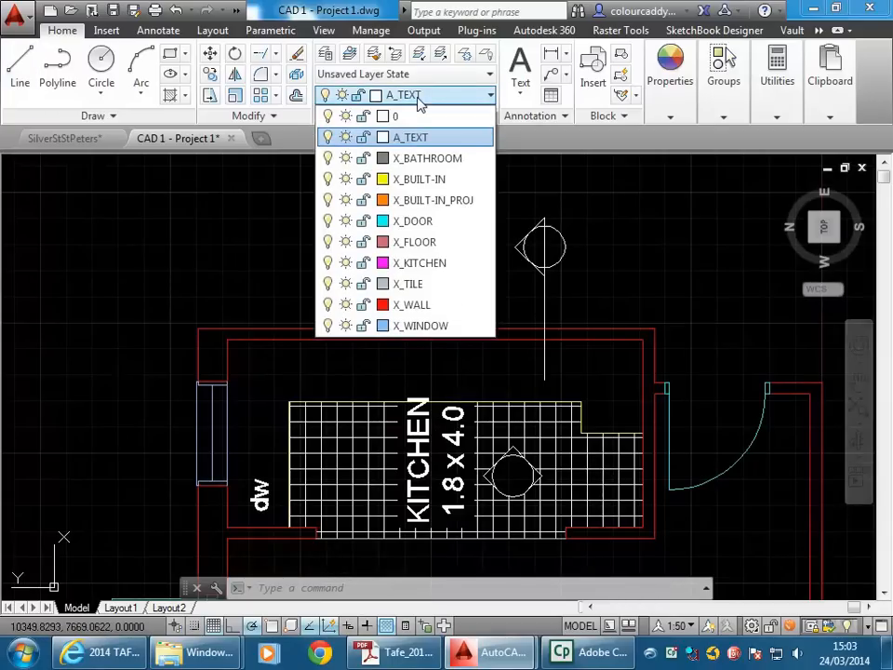
{"action": "left_click", "coordinate": [411, 304]}
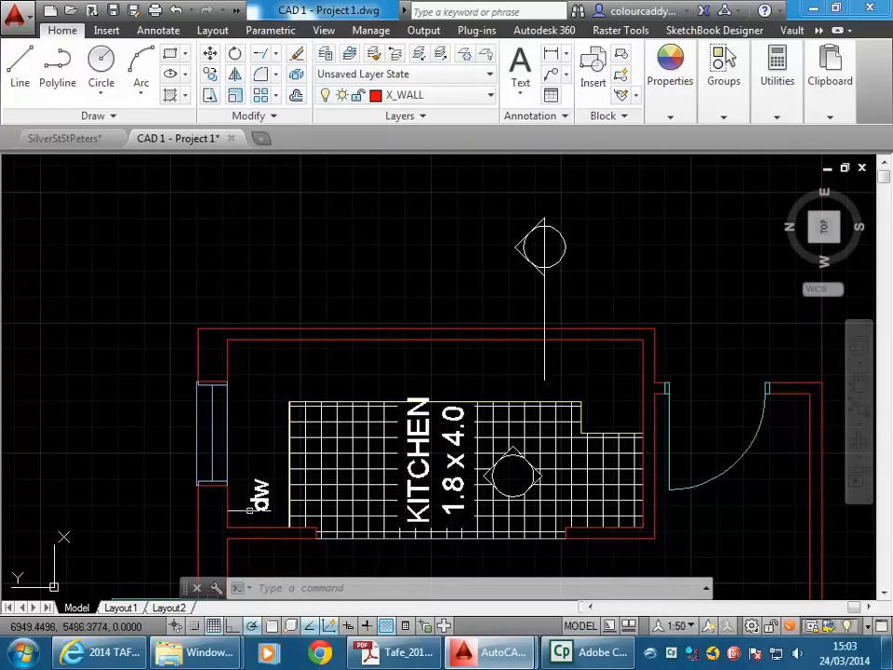
{"action": "left_click", "coordinate": [9, 70]}
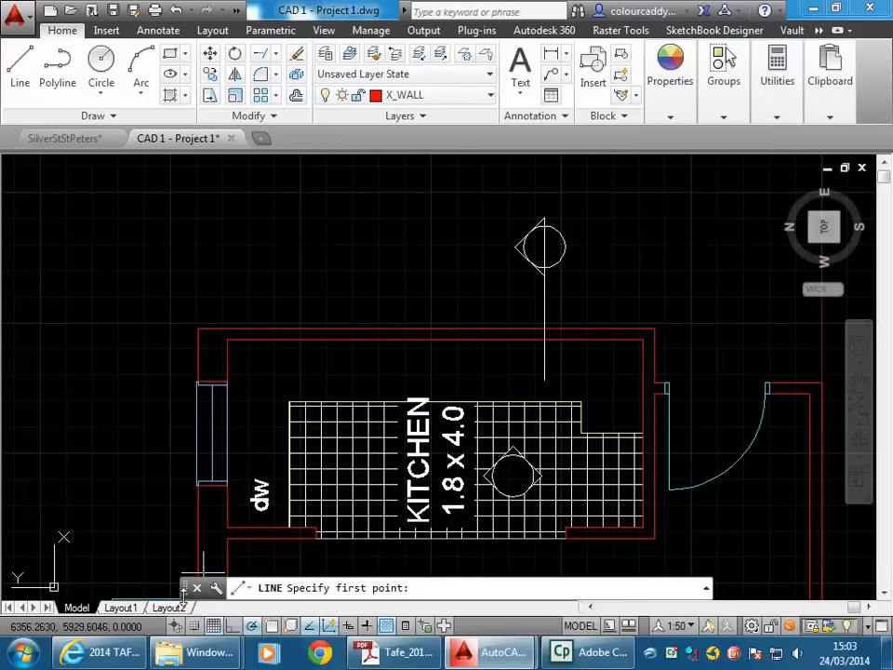
{"action": "left_click", "coordinate": [271, 625]}
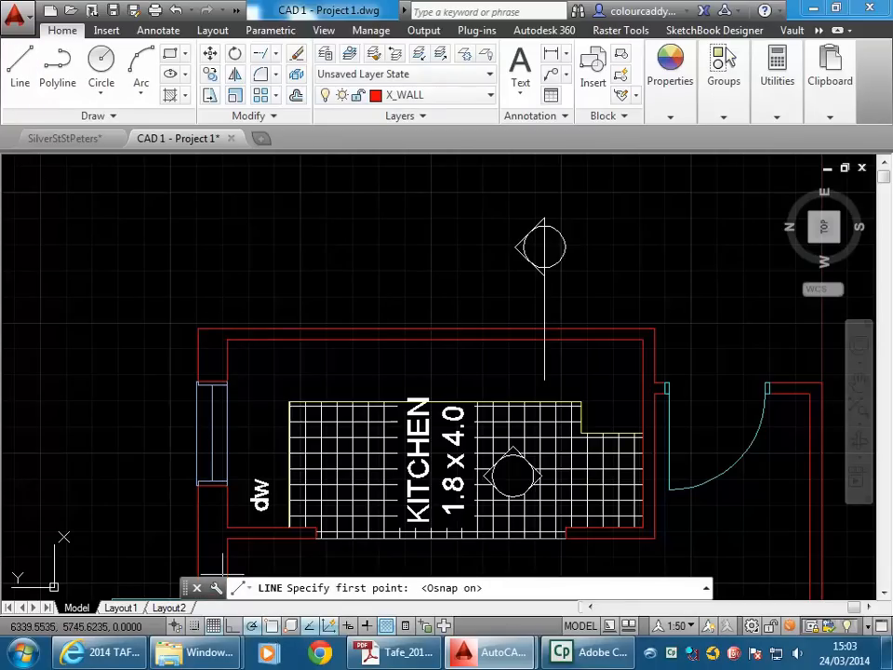
{"action": "left_click", "coordinate": [226, 339]}
{"action": "scroll", "coordinate": [233, 279], "scroll_direction": "down", "scroll_amount": 4}
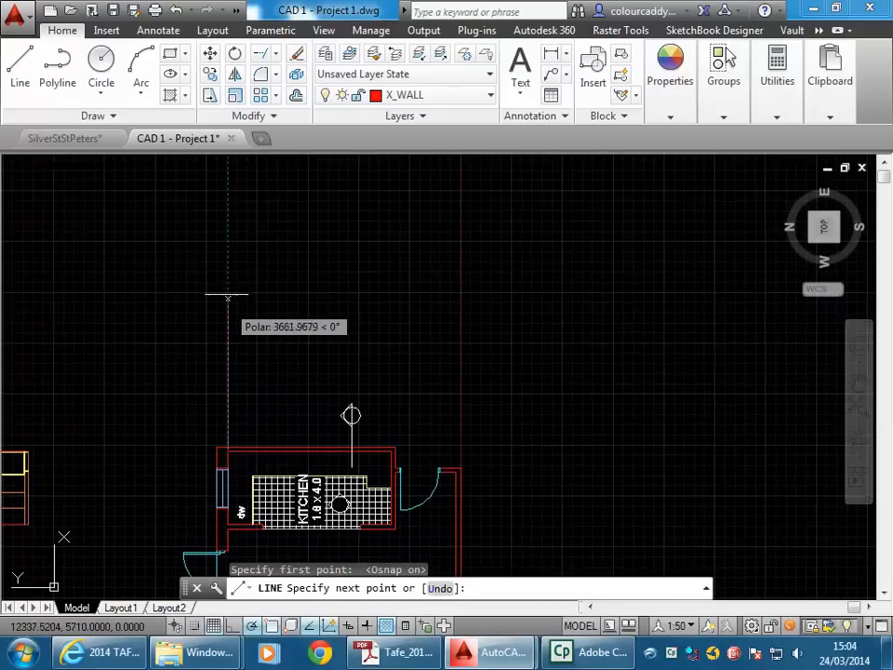
{"action": "left_click", "coordinate": [228, 270]}
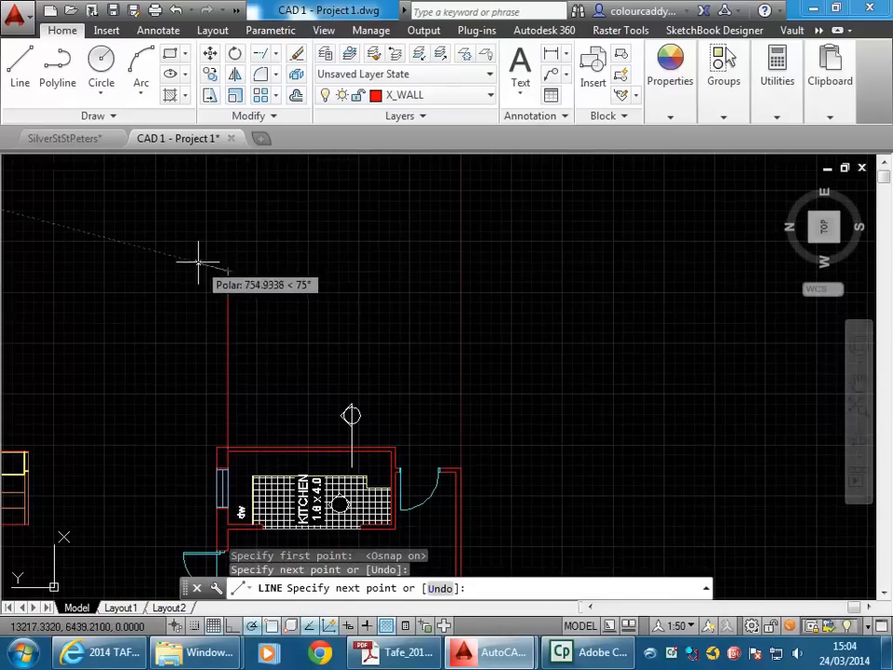
{"action": "right_click", "coordinate": [198, 262]}
{"action": "left_click", "coordinate": [223, 272]}
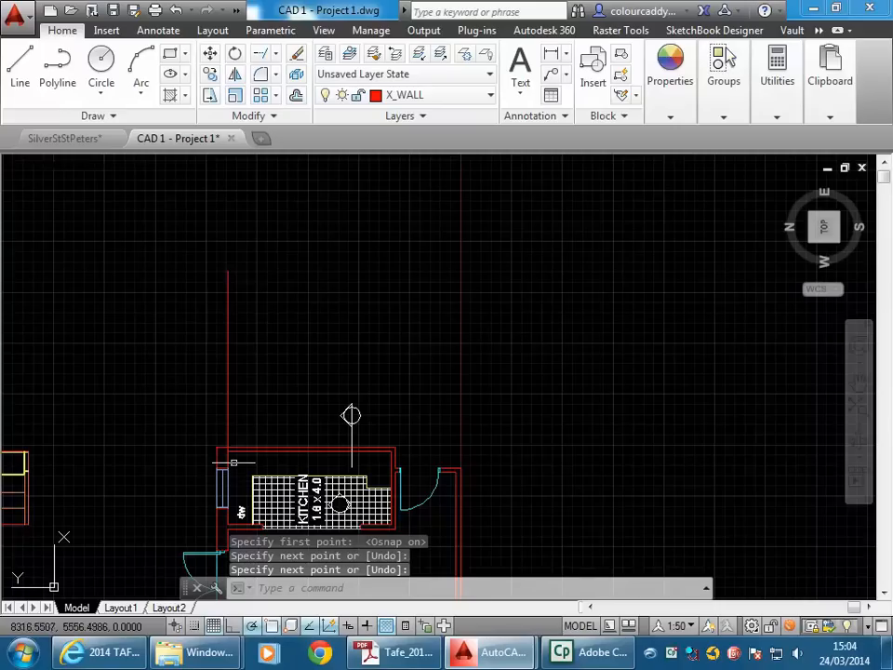
Check the layer of the outer floor-edge line on the existing elevation, then clear the selection.
{"action": "middle_click_drag", "start_coordinate": [233, 462], "coordinate": [249, 407]}
{"action": "middle_click_drag", "start_coordinate": [140, 435], "coordinate": [358, 420]}
{"action": "scroll", "coordinate": [220, 447], "scroll_direction": "up", "scroll_amount": 2}
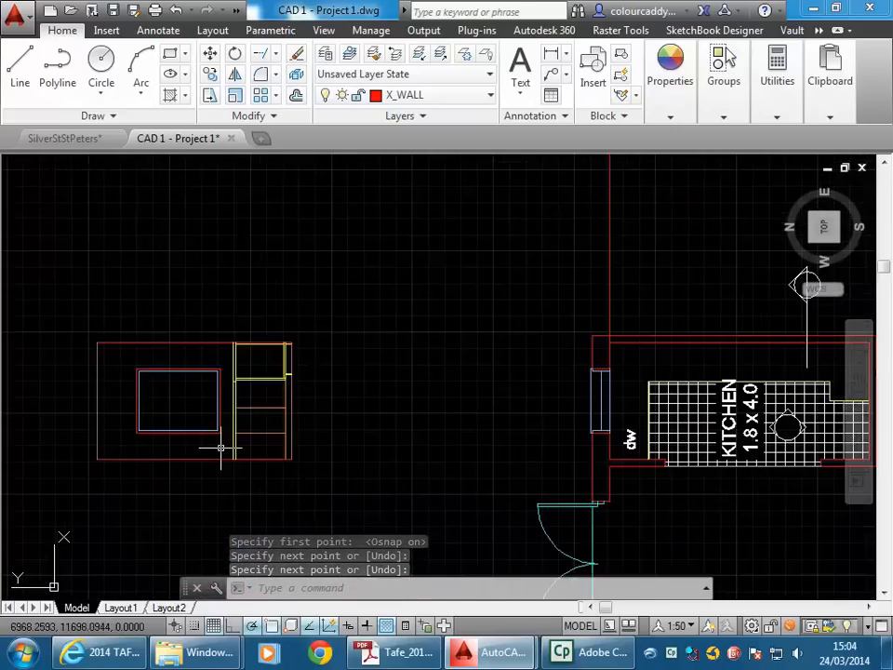
{"action": "scroll", "coordinate": [315, 427], "scroll_direction": "up", "scroll_amount": 4}
{"action": "left_click", "coordinate": [258, 418]}
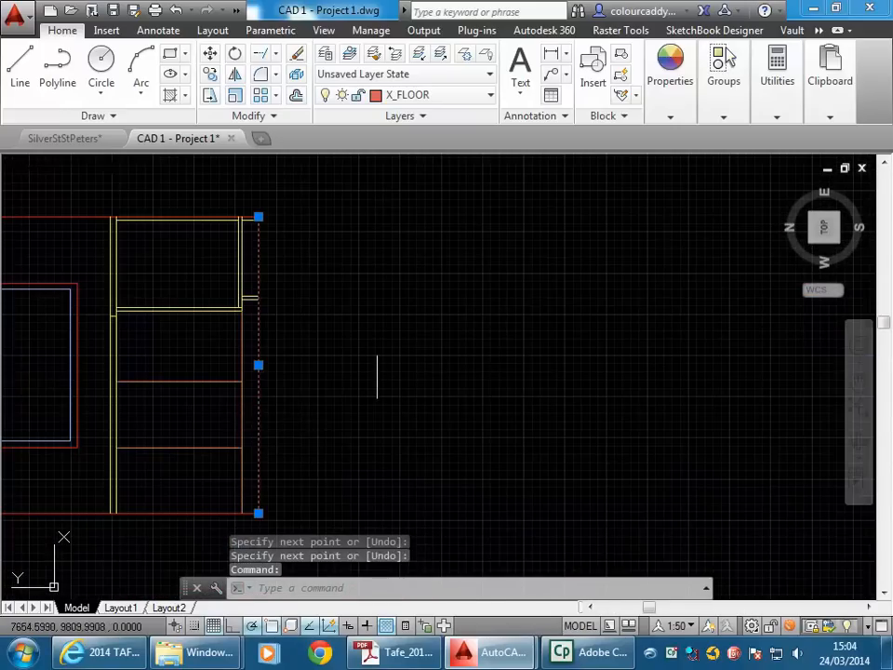
{"action": "key", "text": "Escape"}
{"action": "key", "text": "Escape"}
{"action": "scroll", "coordinate": [313, 361], "scroll_direction": "down", "scroll_amount": 5}
{"action": "middle_click_drag", "start_coordinate": [312, 361], "coordinate": [208, 387]}
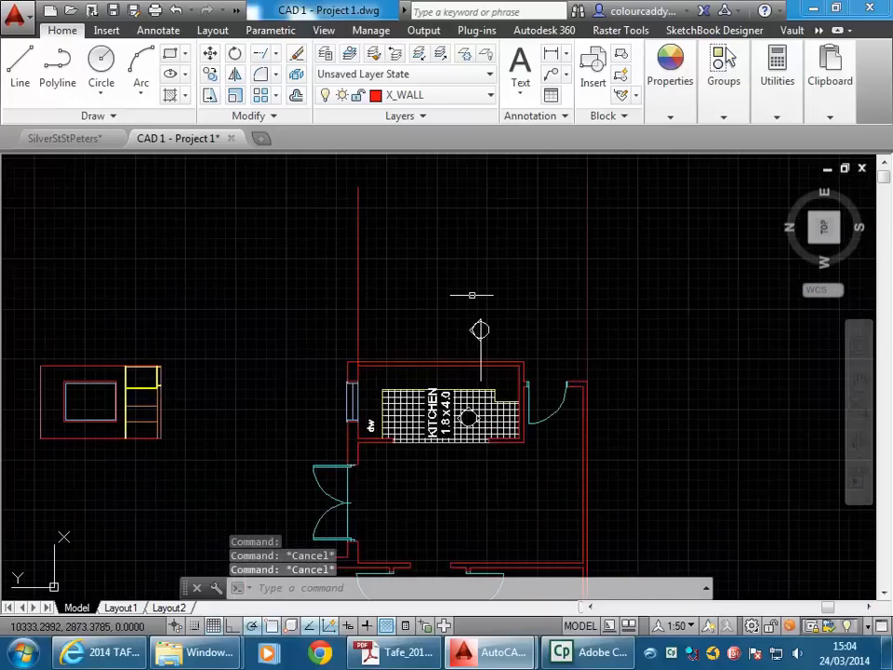
Make X_FLOOR current and draw a horizontal floor line above the kitchen, crossing the projected wall line and extending past the south wall.
{"action": "scroll", "coordinate": [472, 295], "scroll_direction": "up", "scroll_amount": 2}
{"action": "middle_click_drag", "start_coordinate": [499, 182], "coordinate": [442, 170]}
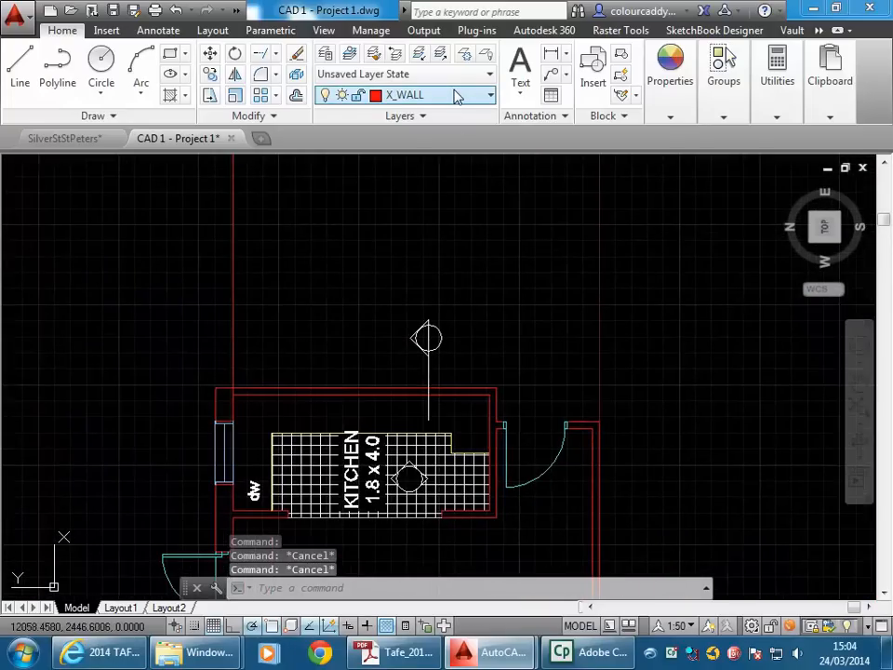
{"action": "left_click", "coordinate": [457, 97]}
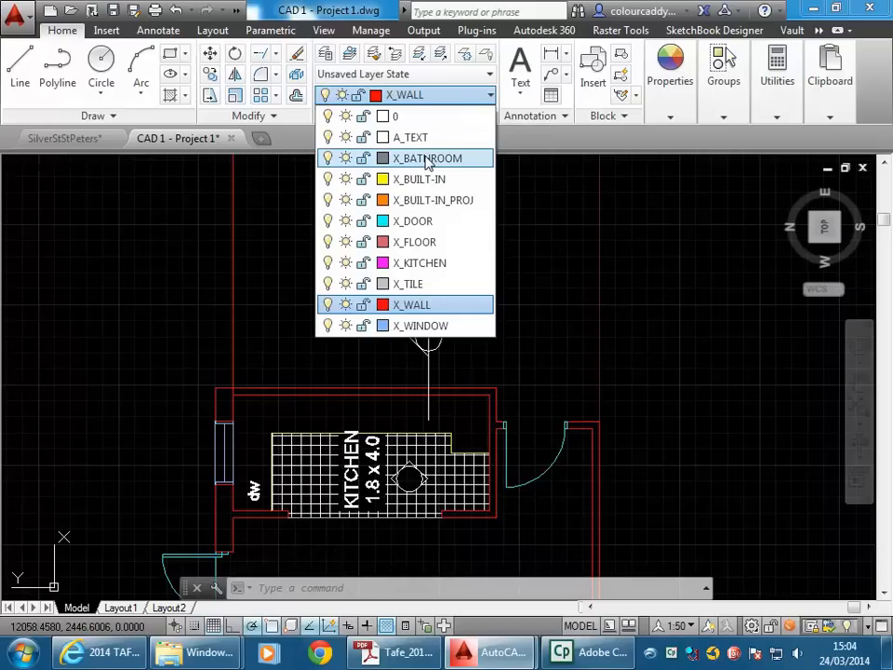
{"action": "left_click", "coordinate": [423, 244]}
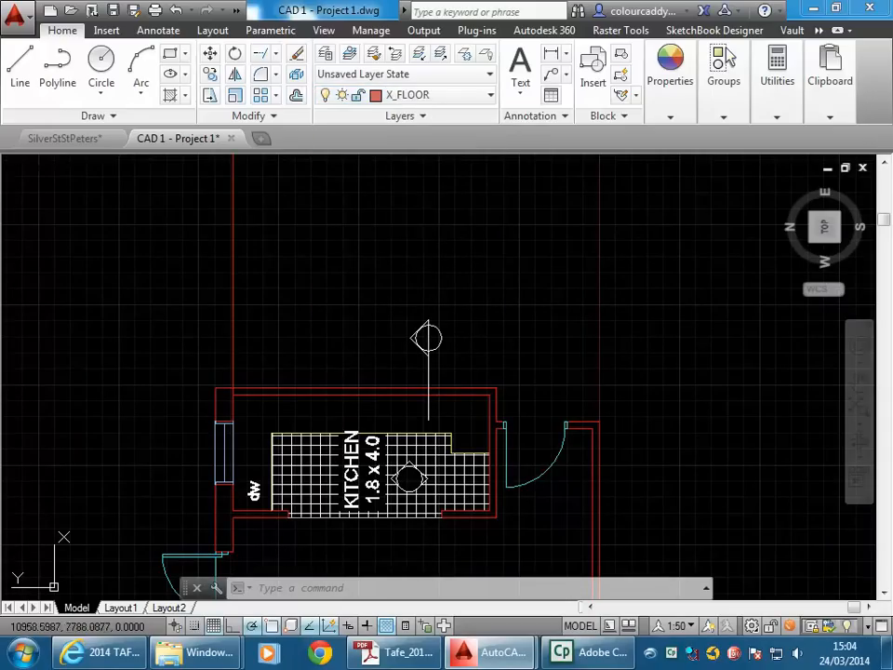
{"action": "scroll", "coordinate": [328, 257], "scroll_direction": "down", "scroll_amount": 4}
{"action": "middle_click_drag", "start_coordinate": [327, 257], "coordinate": [307, 319]}
{"action": "scroll", "coordinate": [301, 292], "scroll_direction": "up", "scroll_amount": 2}
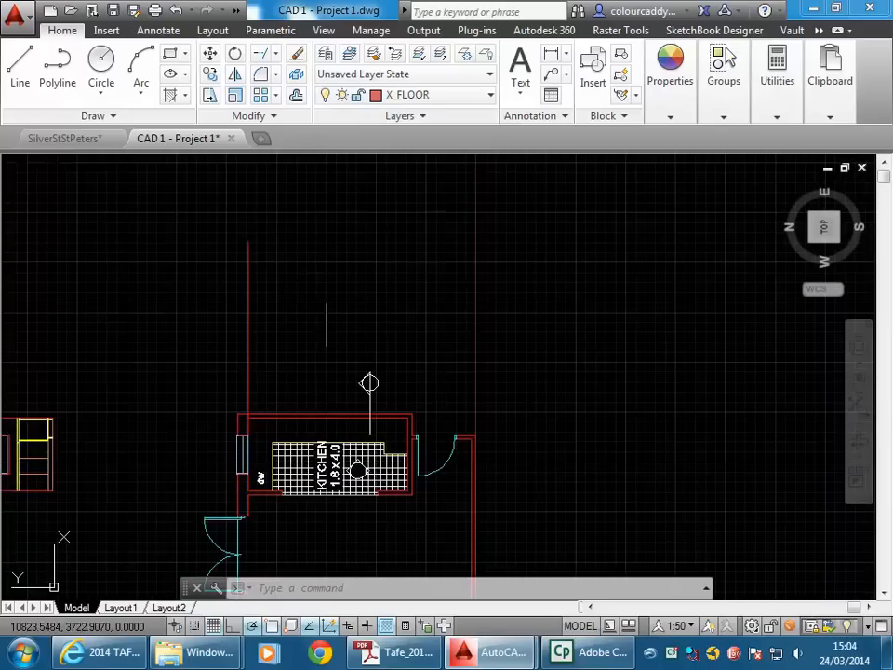
{"action": "left_click", "coordinate": [18, 70]}
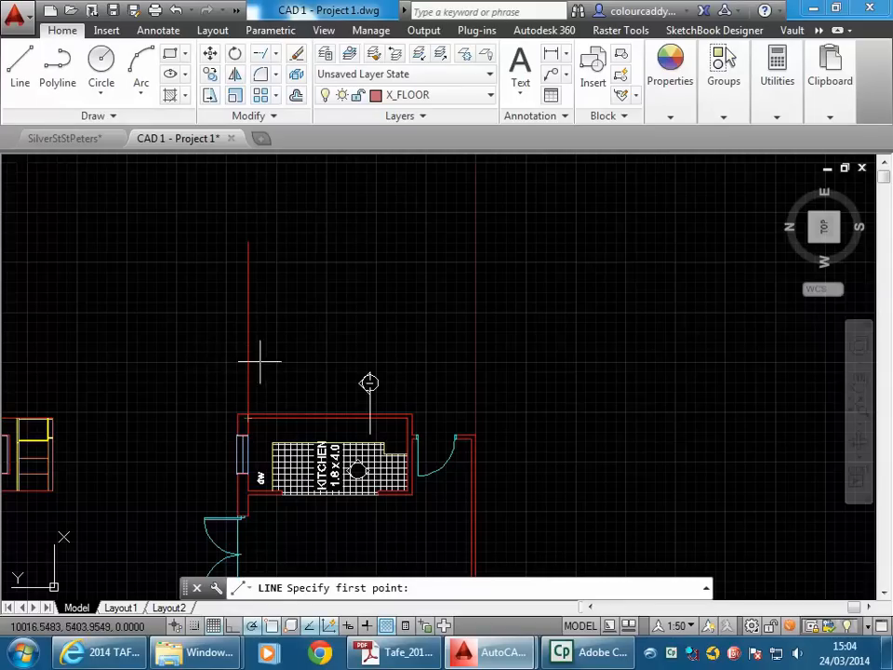
{"action": "left_click", "coordinate": [221, 361]}
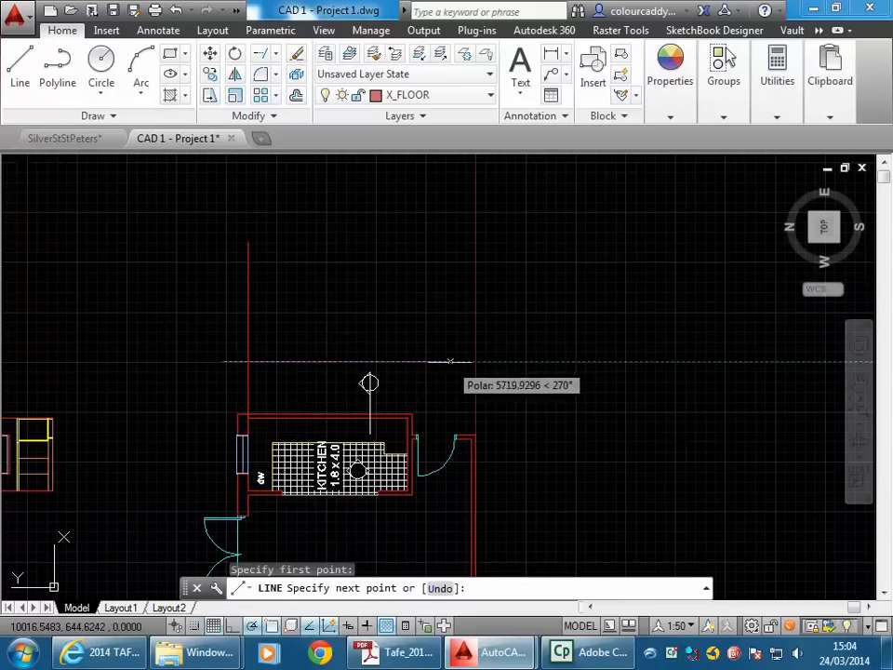
{"action": "left_click", "coordinate": [450, 361]}
{"action": "right_click", "coordinate": [438, 321]}
{"action": "left_click", "coordinate": [463, 335]}
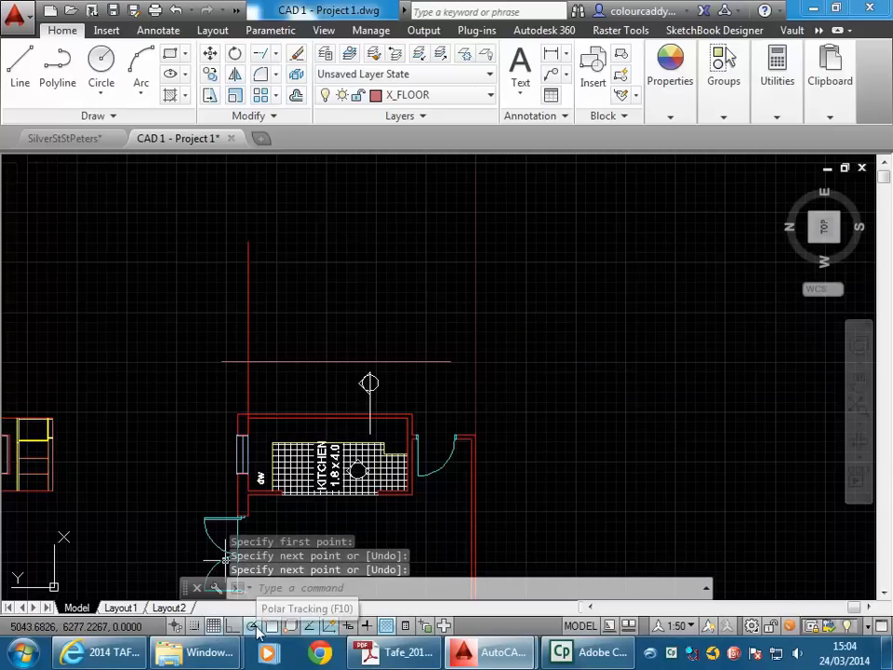
Make X_WALL current and draw a second line projecting east from the inner face of the kitchen's south wall.
{"action": "left_click", "coordinate": [424, 93]}
{"action": "left_click", "coordinate": [408, 303]}
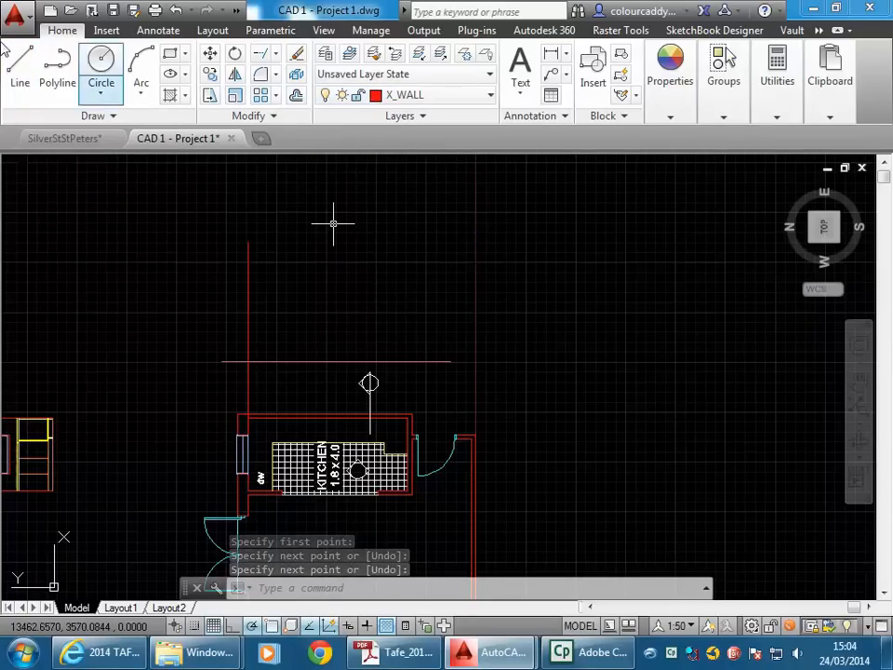
{"action": "left_click", "coordinate": [19, 57]}
{"action": "scroll", "coordinate": [405, 410], "scroll_direction": "up", "scroll_amount": 6}
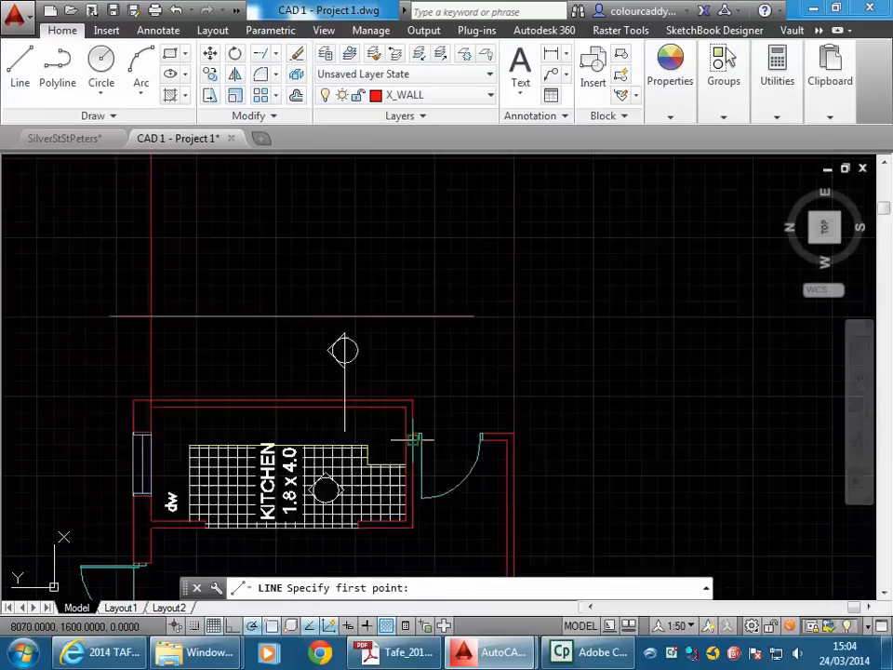
{"action": "left_click", "coordinate": [400, 383]}
{"action": "scroll", "coordinate": [415, 310], "scroll_direction": "down", "scroll_amount": 8}
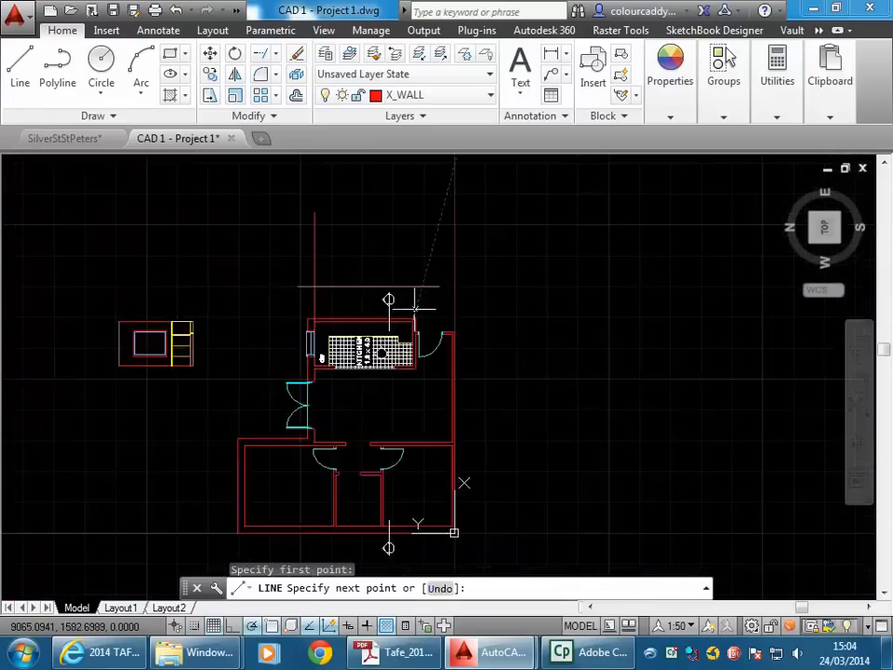
{"action": "middle_click_drag", "start_coordinate": [415, 310], "coordinate": [413, 407]}
{"action": "left_click", "coordinate": [412, 292]}
{"action": "right_click", "coordinate": [415, 294]}
{"action": "left_click", "coordinate": [431, 304]}
Measure the floor-to-ceiling height of the existing elevation between two corners of its outline.
{"action": "mouse_move", "coordinate": [256, 485]}
{"action": "middle_mouse_down"}
{"action": "mouse_move", "coordinate": [295, 429]}
{"action": "mouse_move", "coordinate": [253, 466]}
{"action": "middle_mouse_up"}
{"action": "scroll", "coordinate": [240, 455], "scroll_direction": "up", "scroll_amount": 5}
{"action": "scroll", "coordinate": [247, 432], "scroll_direction": "up", "scroll_amount": 3}
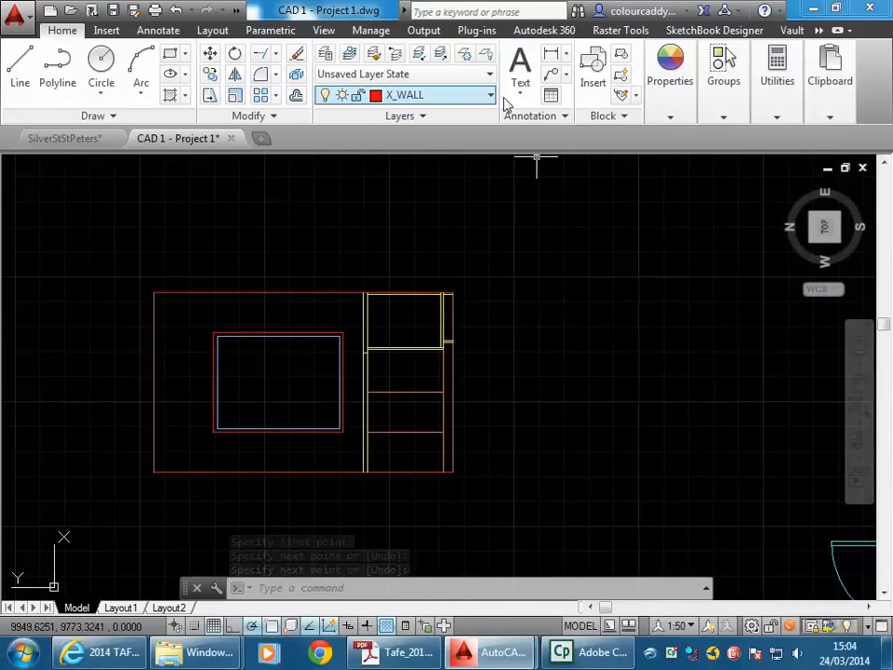
{"action": "left_click", "coordinate": [783, 93]}
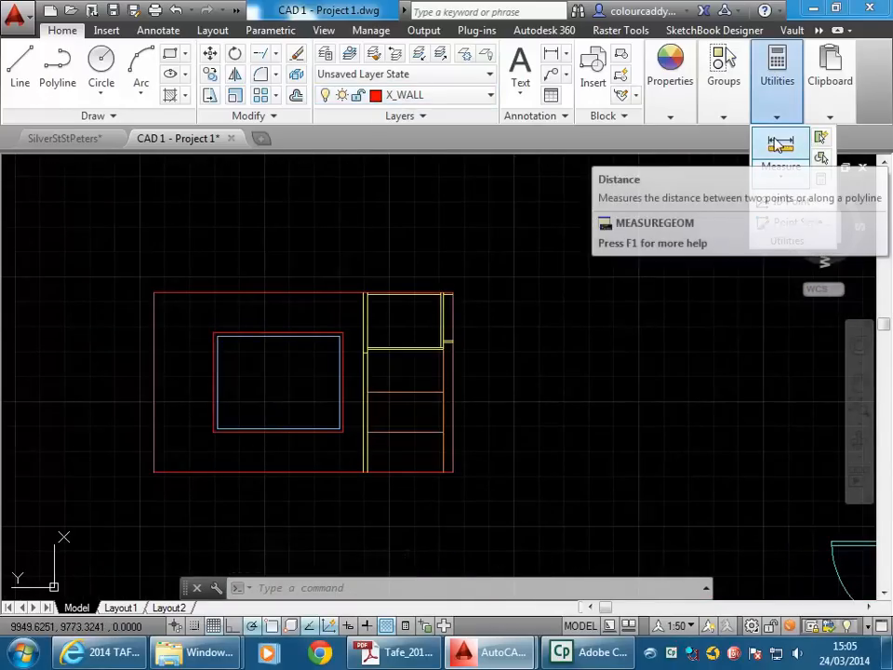
{"action": "left_click", "coordinate": [782, 157]}
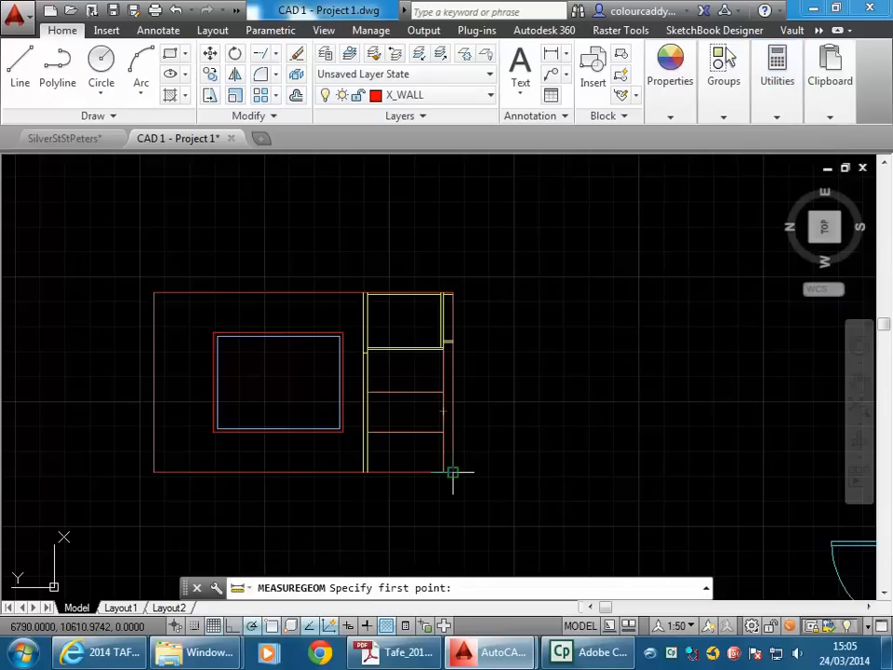
{"action": "left_click", "coordinate": [452, 472]}
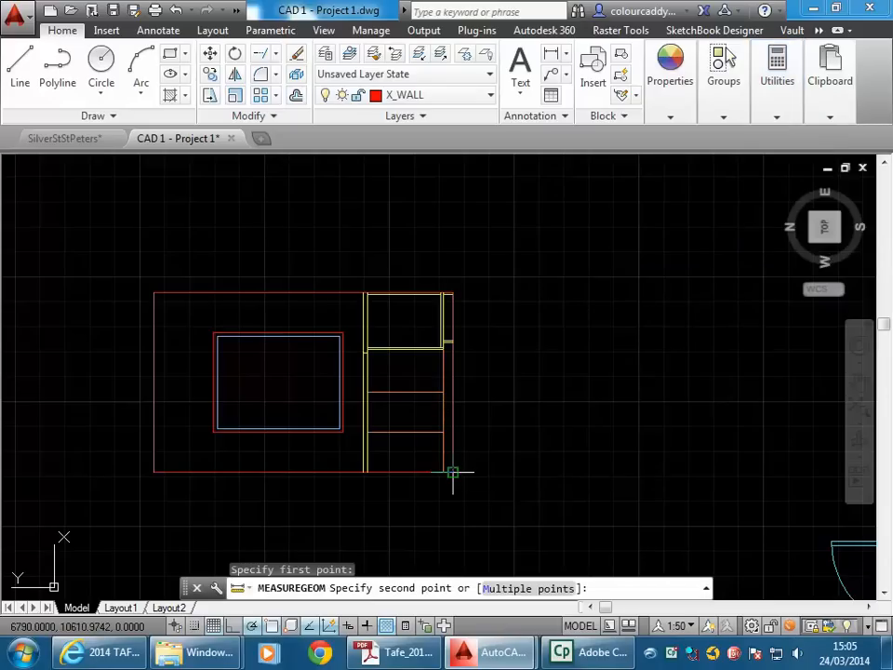
{"action": "left_click", "coordinate": [153, 472]}
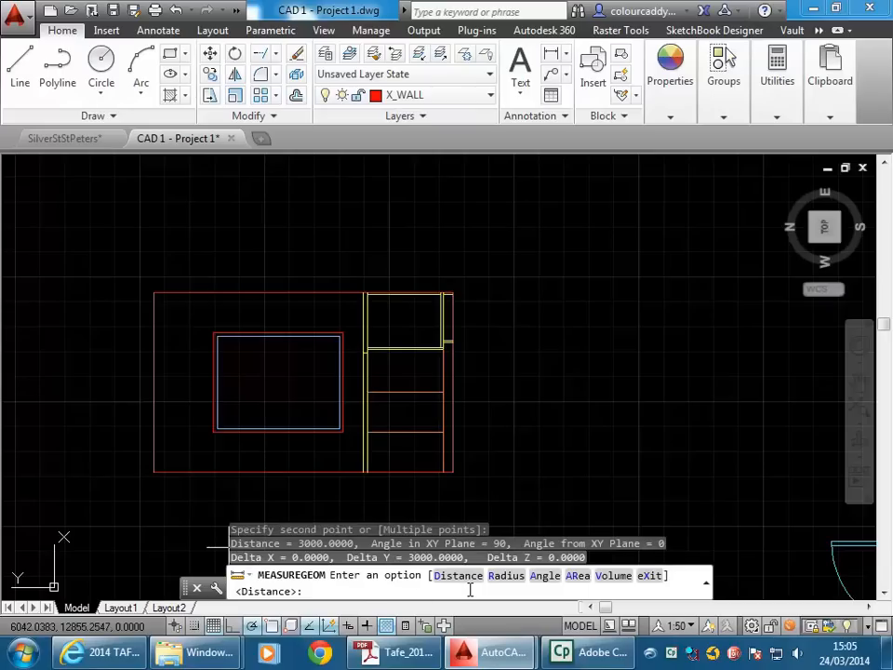
Offset the new floor line by 3000 away from the kitchen to form the elevation's ceiling line.
{"action": "scroll", "coordinate": [464, 354], "scroll_direction": "down", "scroll_amount": 2}
{"action": "middle_click_drag", "start_coordinate": [464, 355], "coordinate": [136, 457]}
{"action": "middle_click_drag", "start_coordinate": [608, 276], "coordinate": [461, 407]}
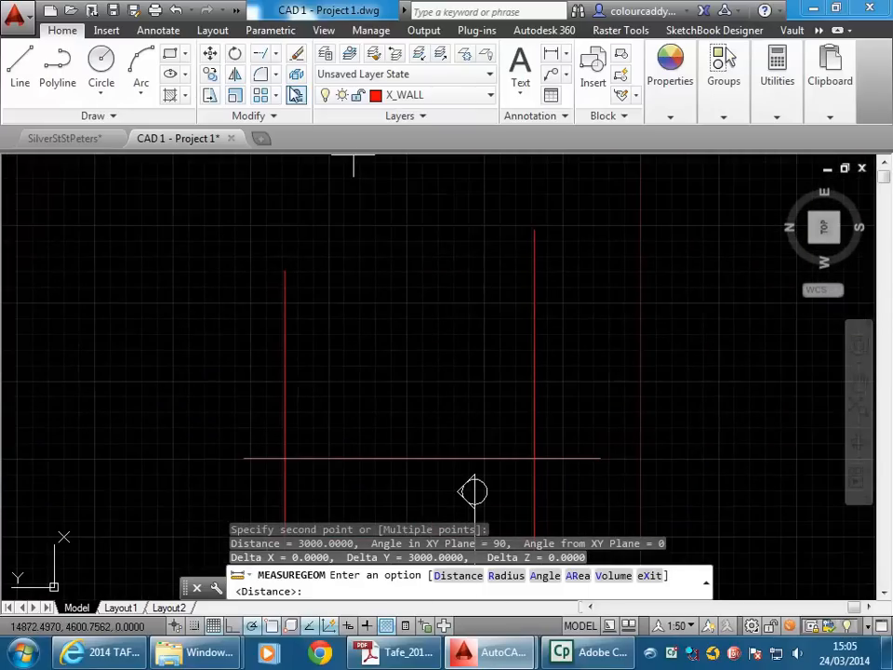
{"action": "left_click", "coordinate": [296, 98]}
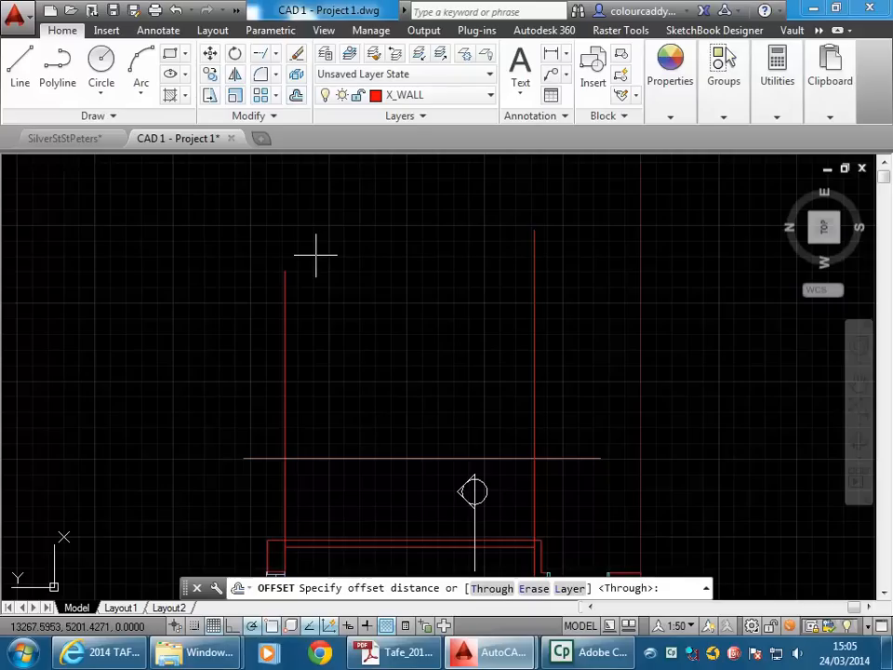
{"action": "key", "text": "Return"}
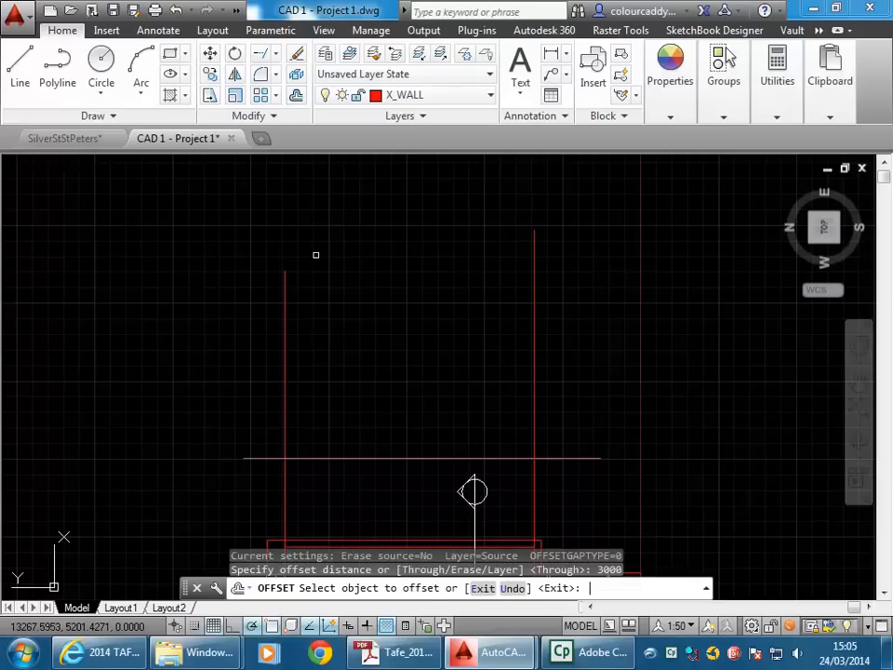
{"action": "left_click", "coordinate": [386, 457]}
{"action": "left_click", "coordinate": [380, 334]}
{"action": "right_click", "coordinate": [381, 338]}
{"action": "left_click", "coordinate": [396, 346]}
Fillet the north wall line with the floor and ceiling lines to close both corners at that end of the elevation.
{"action": "scroll", "coordinate": [376, 393], "scroll_direction": "up", "scroll_amount": 2}
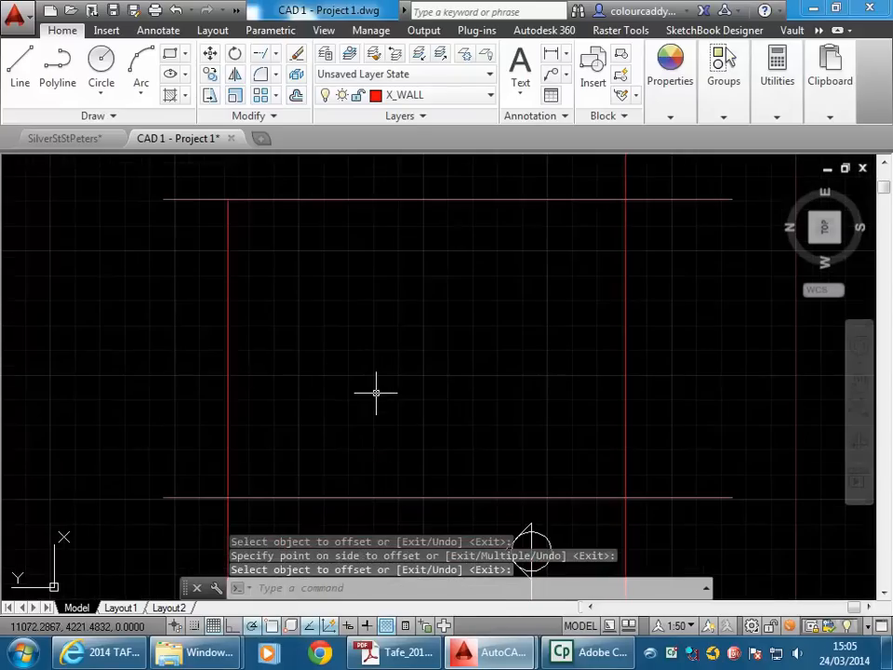
{"action": "left_click", "coordinate": [260, 74]}
{"action": "left_click", "coordinate": [258, 500]}
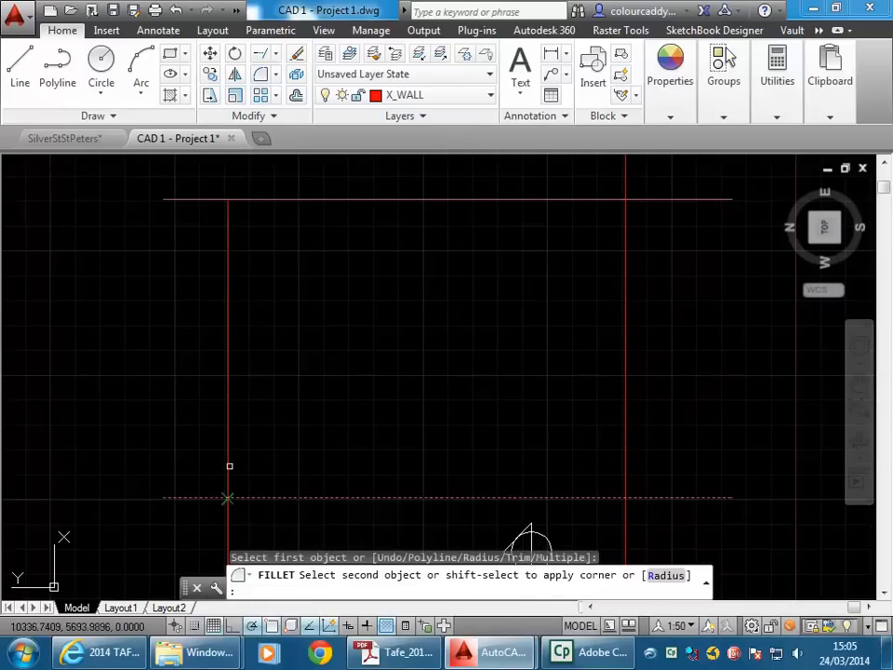
{"action": "left_click", "coordinate": [228, 462]}
{"action": "right_click", "coordinate": [229, 209]}
{"action": "left_click", "coordinate": [234, 220]}
{"action": "left_click", "coordinate": [233, 219]}
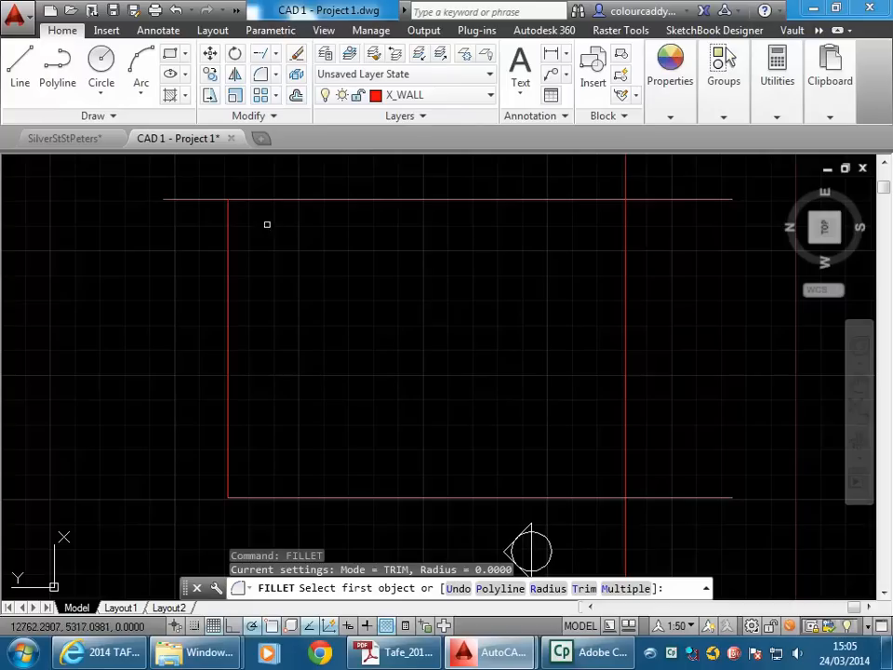
{"action": "left_click", "coordinate": [230, 225]}
{"action": "left_click", "coordinate": [260, 198]}
Fillet the south wall line with the ceiling and floor lines to complete the rectangular elevation outline.
{"action": "right_click", "coordinate": [517, 182]}
{"action": "left_click", "coordinate": [550, 192]}
{"action": "left_click", "coordinate": [598, 199]}
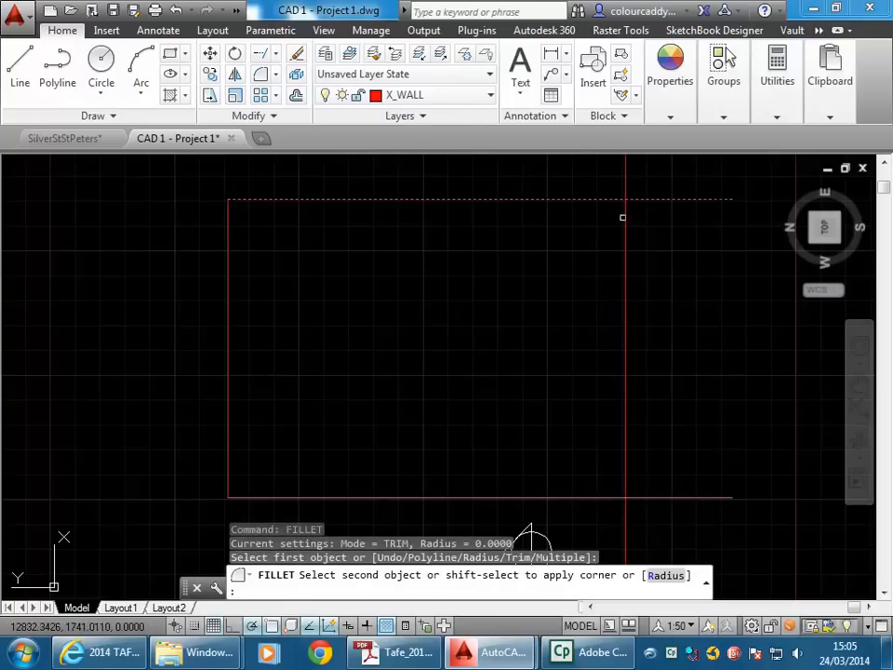
{"action": "left_click", "coordinate": [623, 216]}
{"action": "right_click", "coordinate": [608, 219]}
{"action": "left_click", "coordinate": [642, 230]}
{"action": "left_click", "coordinate": [619, 470]}
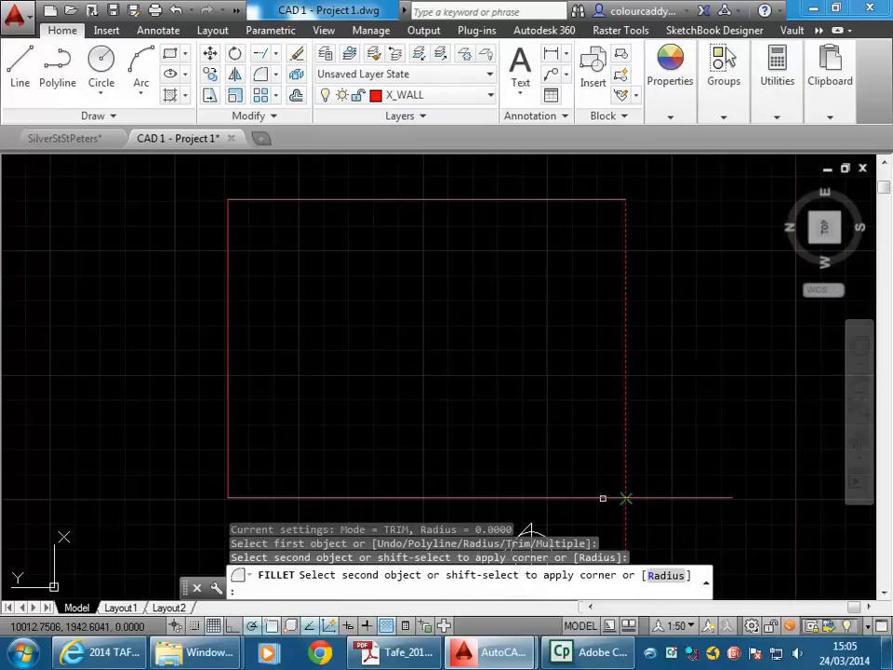
{"action": "left_click", "coordinate": [603, 499]}
Make X_BUILT-IN the current layer for projecting the kitchen bench from the plan.
{"action": "scroll", "coordinate": [537, 435], "scroll_direction": "down", "scroll_amount": 2}
{"action": "middle_click_drag", "start_coordinate": [526, 426], "coordinate": [499, 288]}
{"action": "scroll", "coordinate": [470, 452], "scroll_direction": "up", "scroll_amount": 1}
{"action": "middle_click_drag", "start_coordinate": [457, 456], "coordinate": [405, 489]}
{"action": "scroll", "coordinate": [416, 435], "scroll_direction": "up", "scroll_amount": 2}
{"action": "middle_click_drag", "start_coordinate": [410, 424], "coordinate": [325, 447]}
{"action": "scroll", "coordinate": [464, 410], "scroll_direction": "up", "scroll_amount": 2}
{"action": "middle_click_drag", "start_coordinate": [451, 439], "coordinate": [394, 490]}
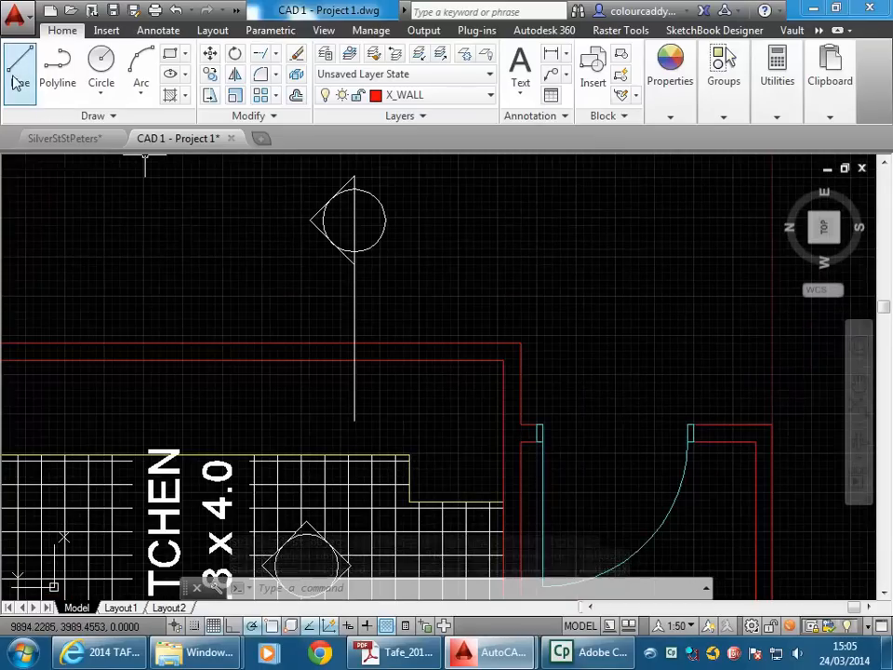
{"action": "left_click", "coordinate": [418, 96]}
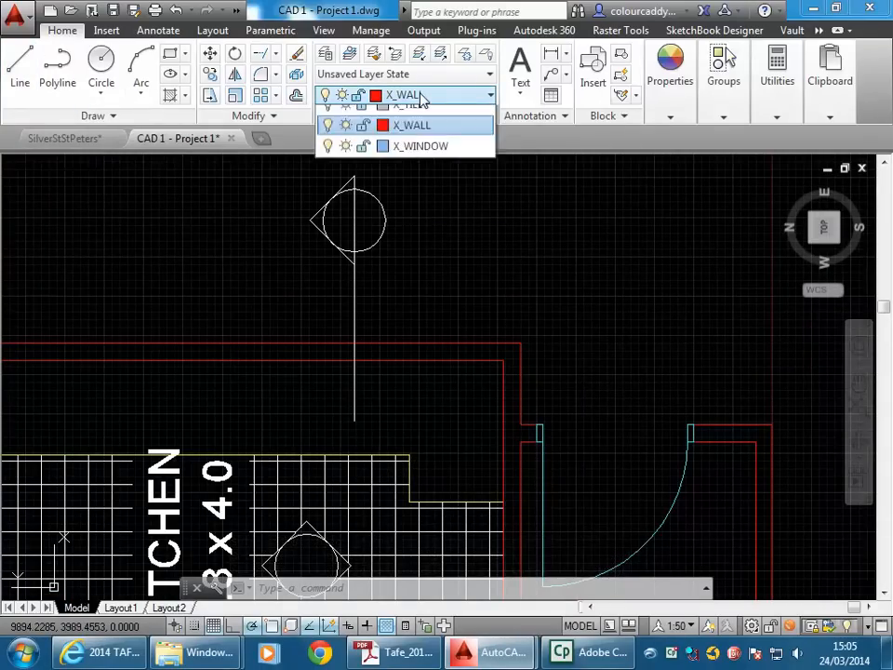
{"action": "left_click", "coordinate": [429, 178]}
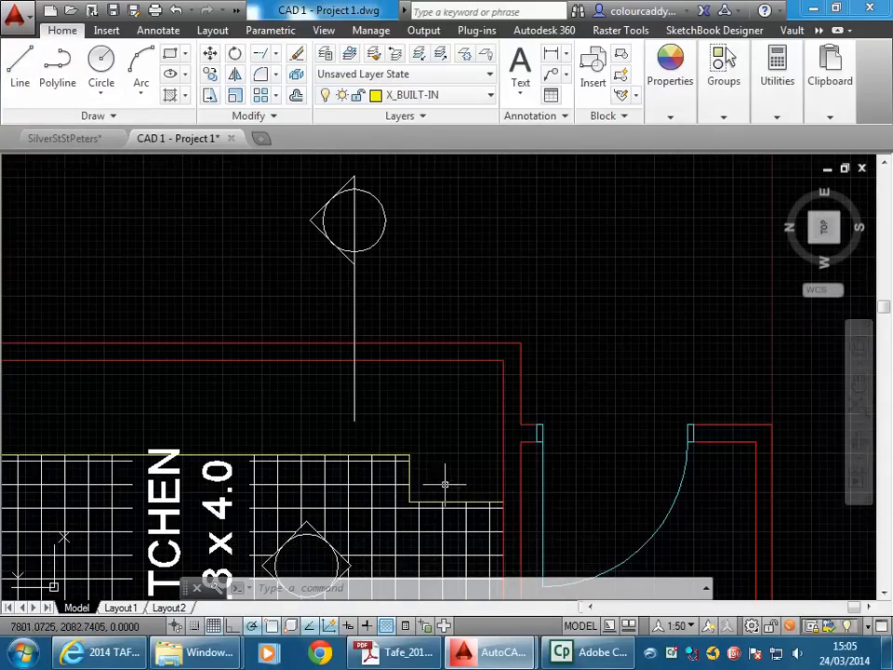
Draw a projection line from the inner corner of the stepped bench edge in the plan up into the new elevation.
{"action": "scroll", "coordinate": [445, 484], "scroll_direction": "up", "scroll_amount": 2}
{"action": "left_click", "coordinate": [20, 65]}
{"action": "middle_click_drag", "start_coordinate": [293, 448], "coordinate": [283, 394]}
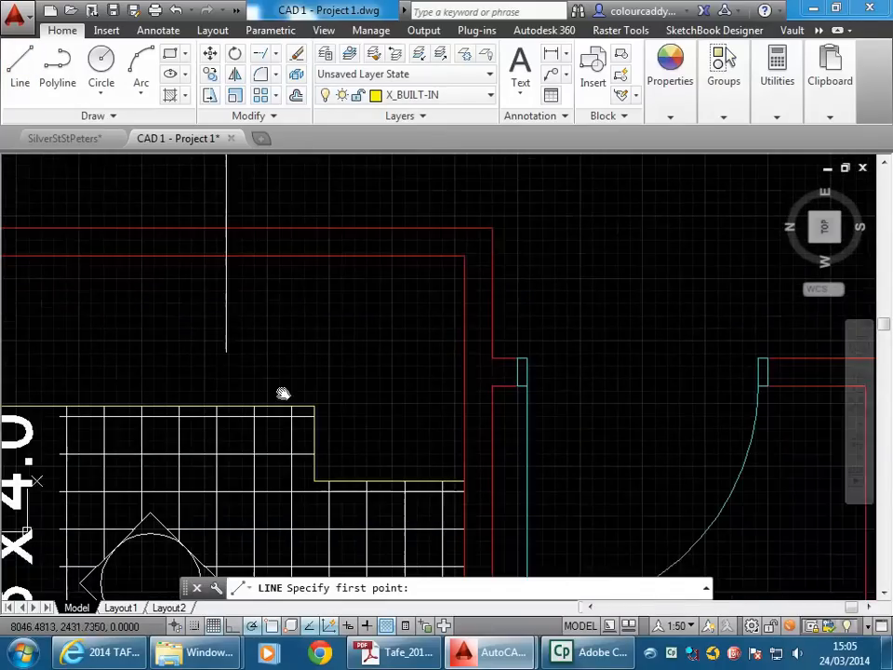
{"action": "scroll", "coordinate": [309, 479], "scroll_direction": "up", "scroll_amount": 2}
{"action": "left_click", "coordinate": [306, 484]}
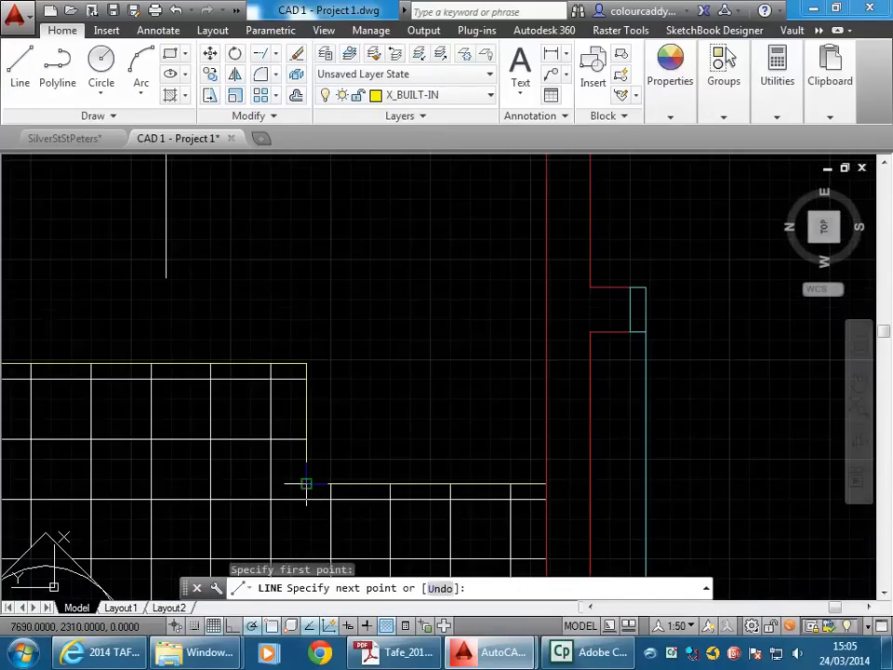
{"action": "scroll", "coordinate": [307, 375], "scroll_direction": "down", "scroll_amount": 4}
{"action": "middle_click_drag", "start_coordinate": [304, 349], "coordinate": [285, 473]}
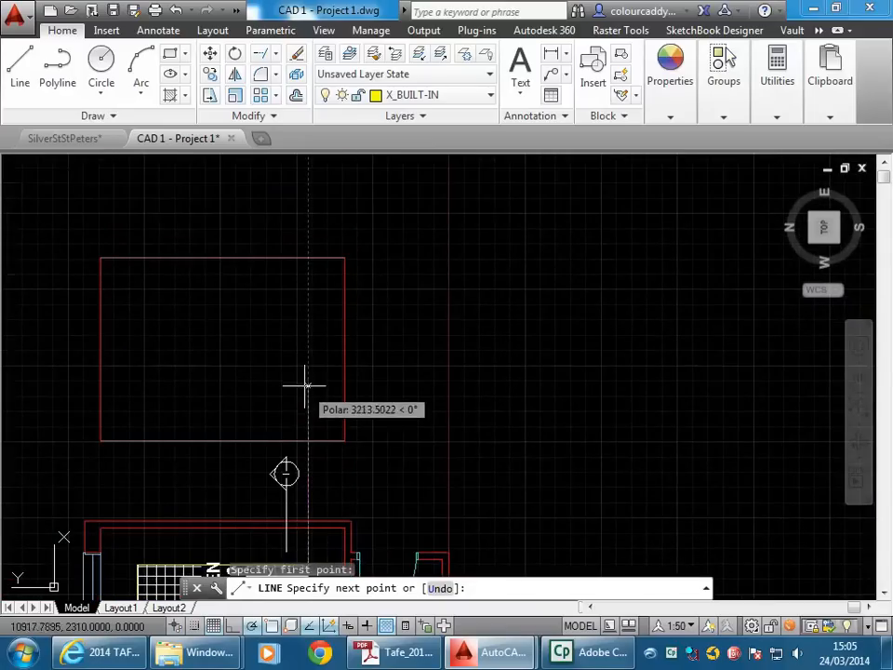
{"action": "scroll", "coordinate": [304, 378], "scroll_direction": "up", "scroll_amount": 3}
{"action": "middle_click_drag", "start_coordinate": [304, 378], "coordinate": [351, 304]}
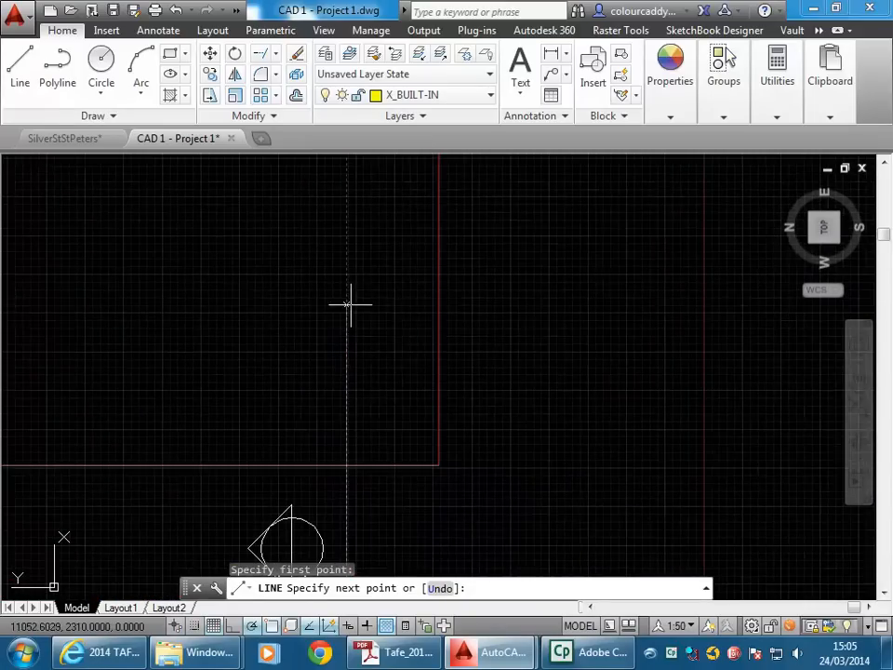
{"action": "left_click", "coordinate": [347, 239]}
{"action": "right_click", "coordinate": [350, 240]}
{"action": "left_click", "coordinate": [395, 255]}
Offset the elevation's floor line by 900 towards the ceiling to set the bench height.
{"action": "mouse_move", "coordinate": [399, 386]}
{"action": "middle_mouse_down"}
{"action": "mouse_move", "coordinate": [441, 381]}
{"action": "mouse_move", "coordinate": [408, 365]}
{"action": "middle_mouse_up"}
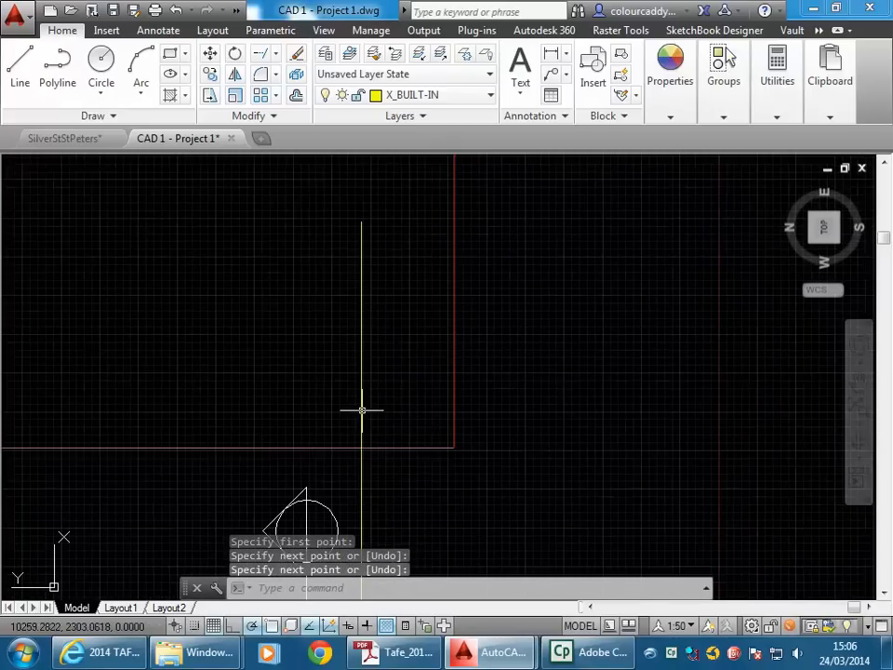
{"action": "scroll", "coordinate": [415, 354], "scroll_direction": "up", "scroll_amount": 2}
{"action": "middle_click_drag", "start_coordinate": [415, 354], "coordinate": [409, 400]}
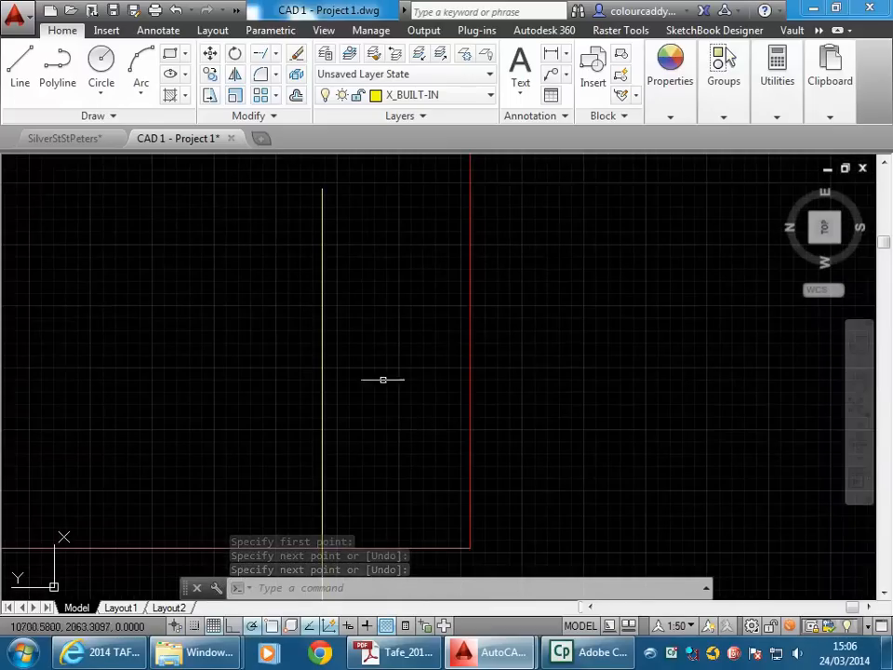
{"action": "left_click", "coordinate": [296, 96]}
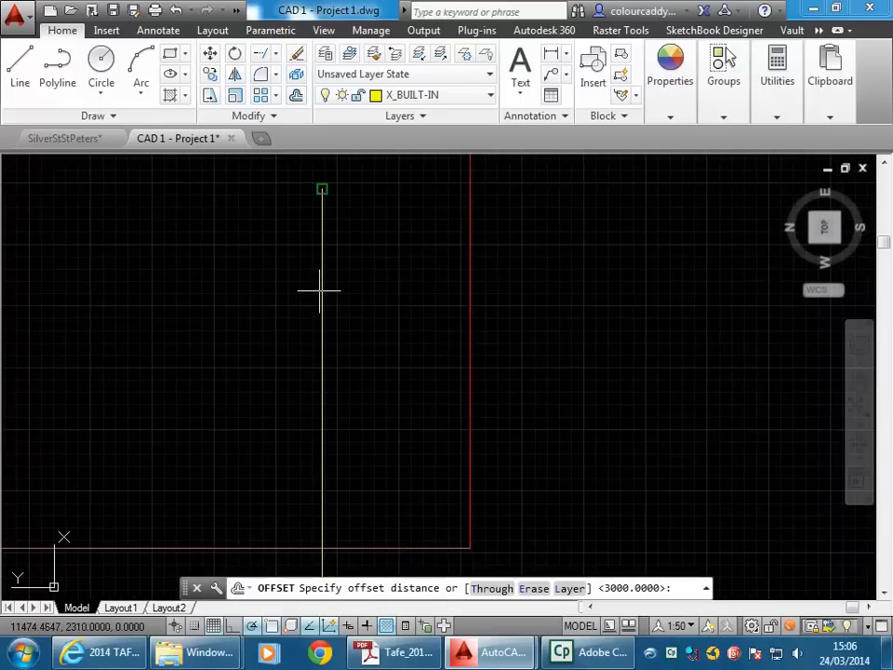
{"action": "scroll", "coordinate": [372, 307], "scroll_direction": "down", "scroll_amount": 2}
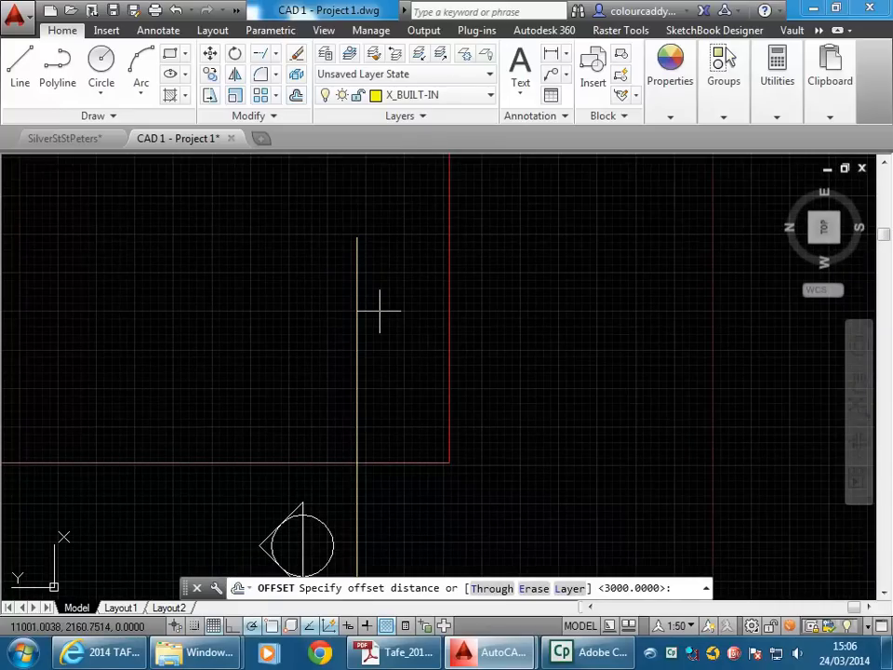
{"action": "type", "text": "900"}
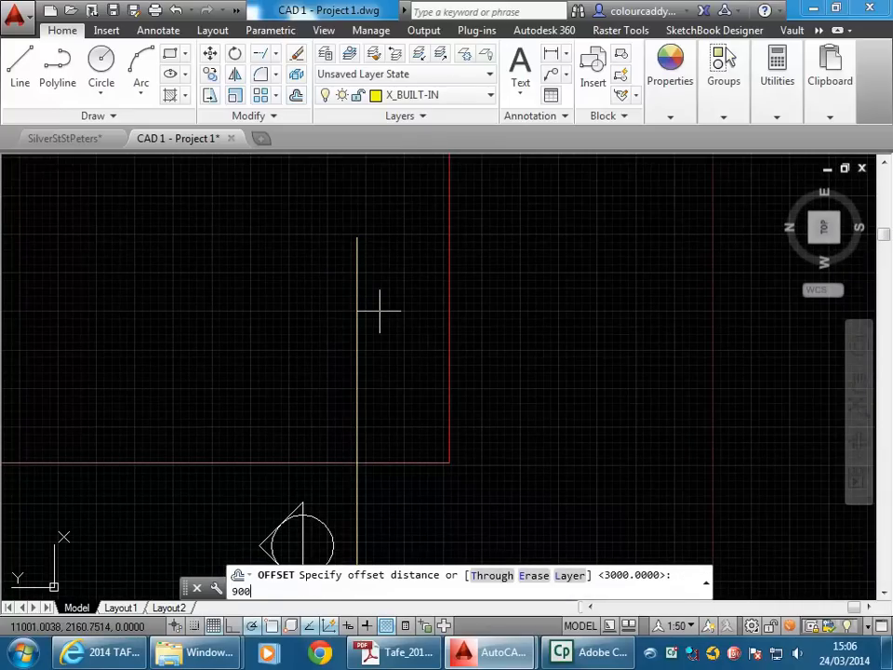
{"action": "key", "text": "Return"}
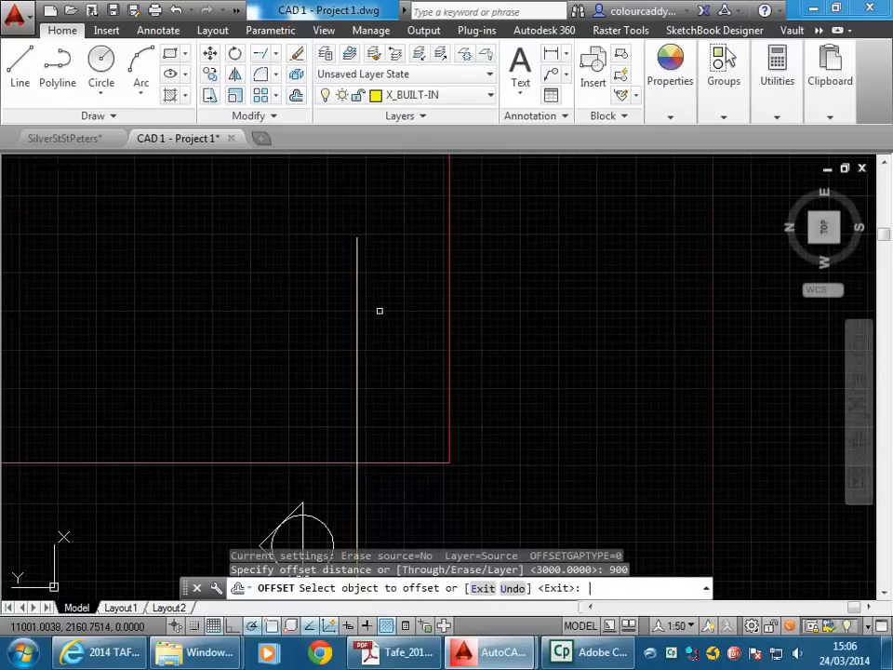
{"action": "left_click", "coordinate": [408, 462]}
{"action": "left_click", "coordinate": [405, 308]}
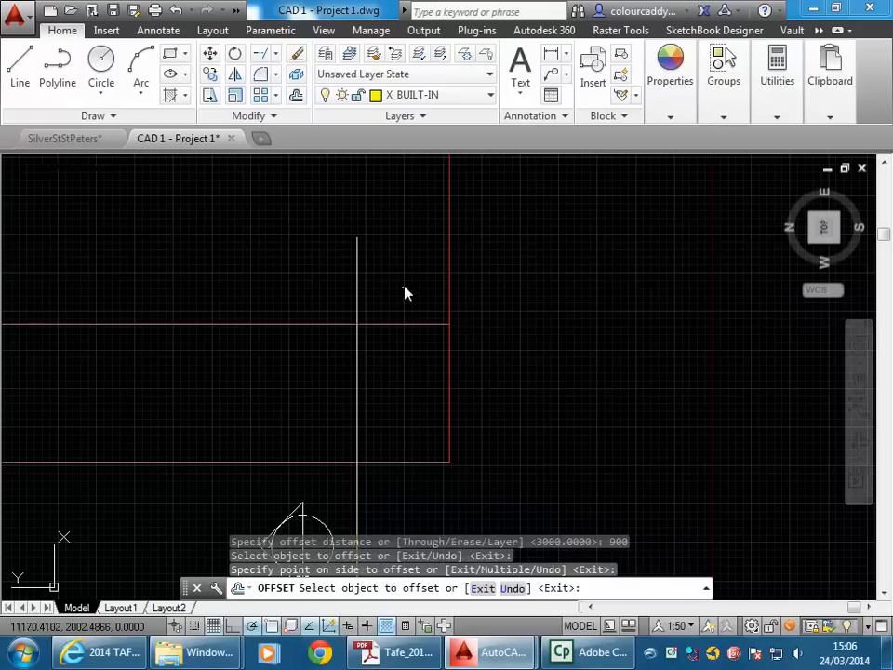
{"action": "right_click", "coordinate": [405, 293]}
{"action": "left_click", "coordinate": [419, 298]}
Move the bench height line to the X_BUILT-IN layer and clear the selection.
{"action": "left_click", "coordinate": [415, 300]}
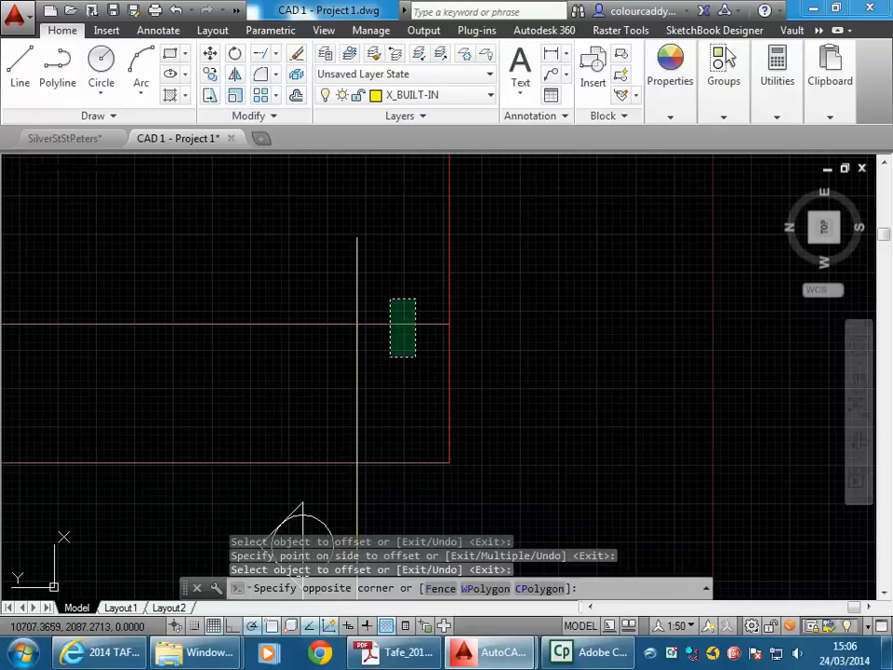
{"action": "left_click", "coordinate": [391, 358]}
{"action": "left_click", "coordinate": [422, 96]}
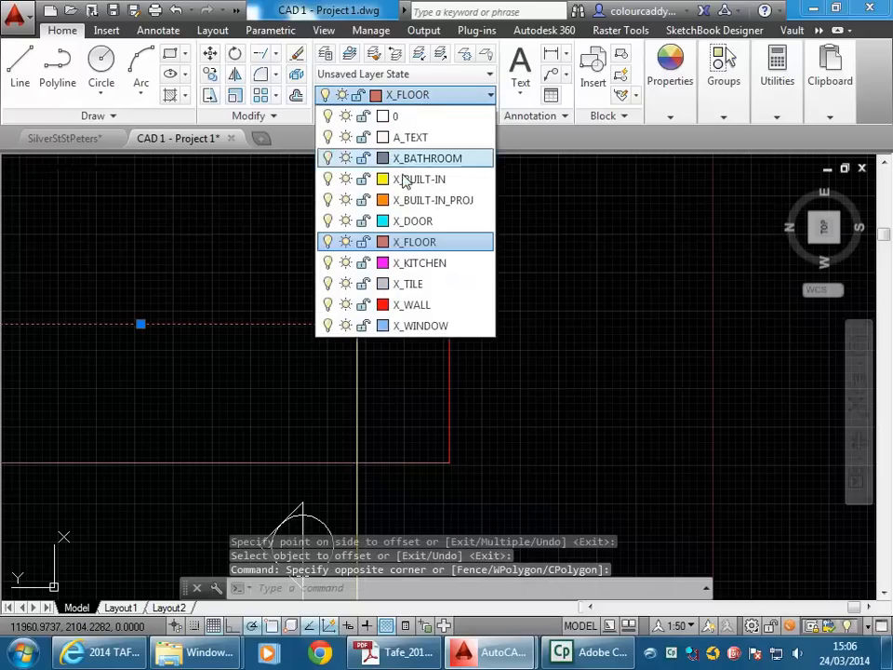
{"action": "left_click", "coordinate": [421, 182]}
{"action": "key", "text": "Escape"}
{"action": "key", "text": "Escape"}
{"action": "key", "text": "Escape"}
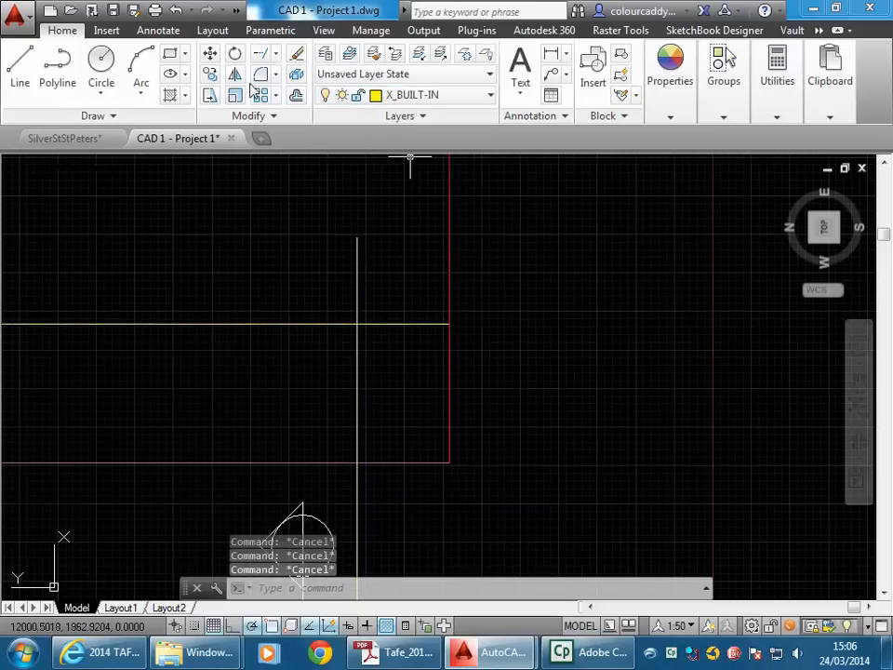
Offset the bench height line by 40 towards the floor to give the benchtop its thickness.
{"action": "left_click", "coordinate": [296, 96]}
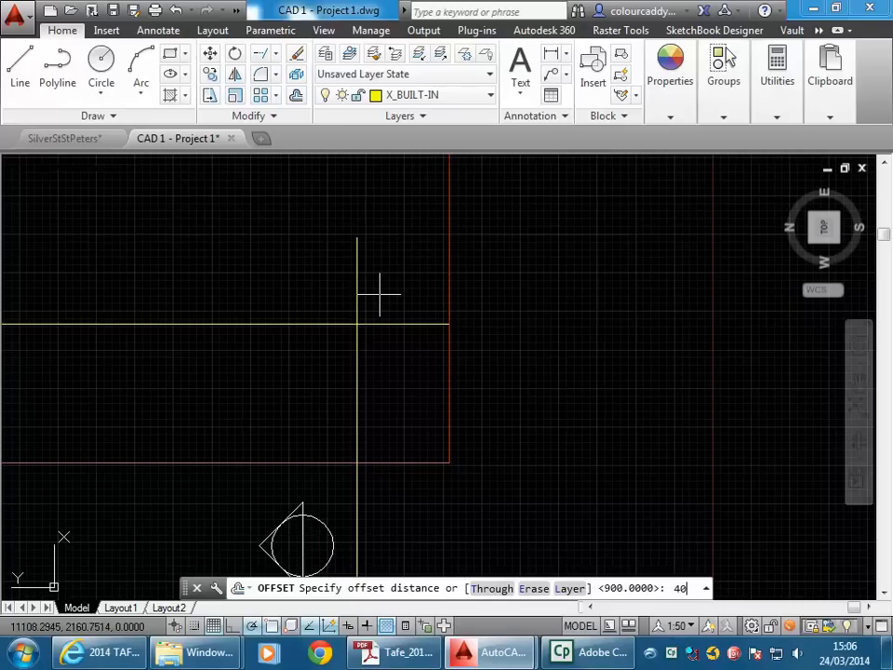
{"action": "type", "text": "40"}
{"action": "key", "text": "Return"}
{"action": "left_click", "coordinate": [393, 325]}
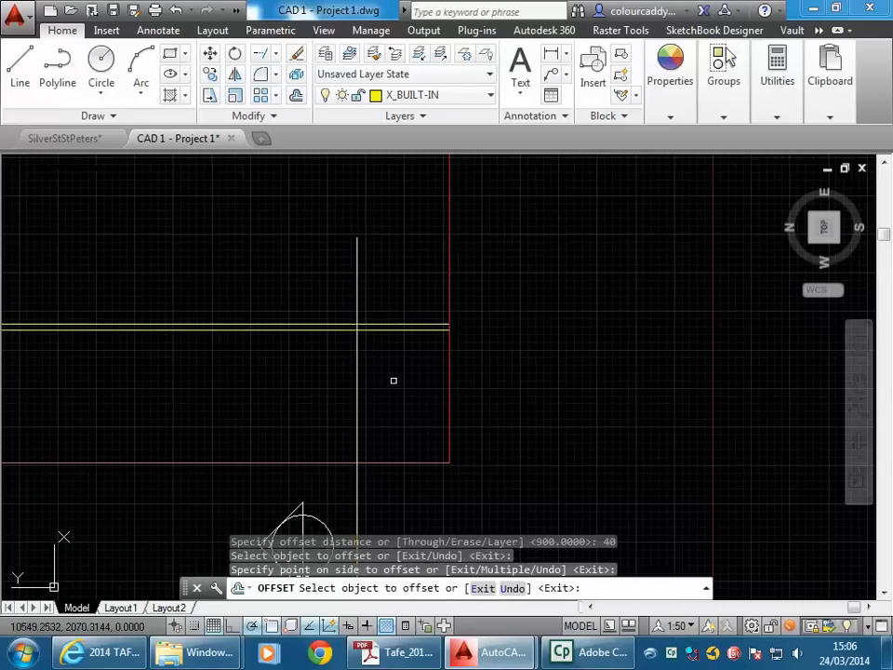
{"action": "key", "text": "Return"}
Fillet the projection line with the upper and lower benchtop lines to close the benchtop's free end.
{"action": "scroll", "coordinate": [372, 304], "scroll_direction": "up", "scroll_amount": 6}
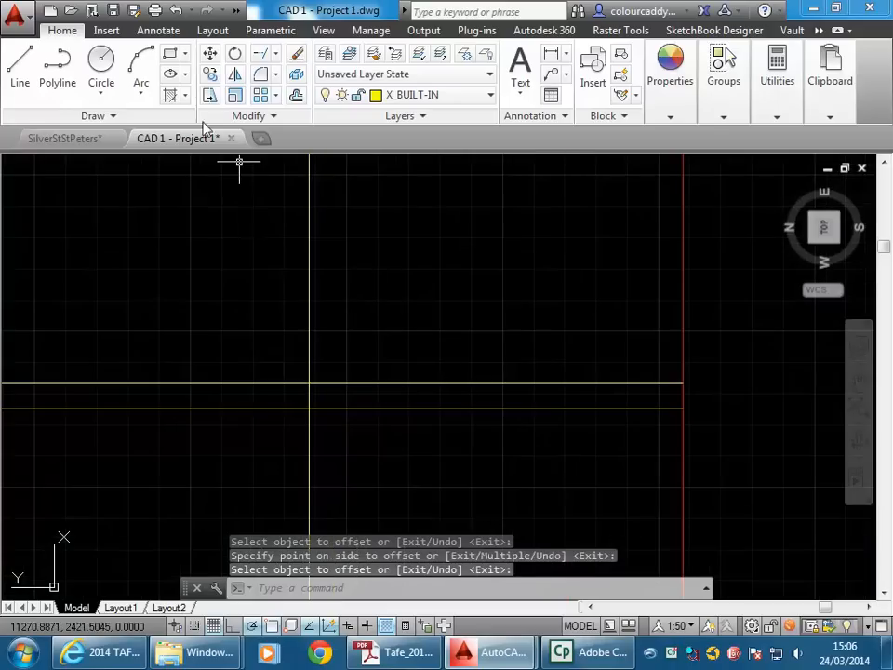
{"action": "left_click", "coordinate": [328, 384]}
{"action": "left_click", "coordinate": [310, 398]}
{"action": "right_click", "coordinate": [274, 43]}
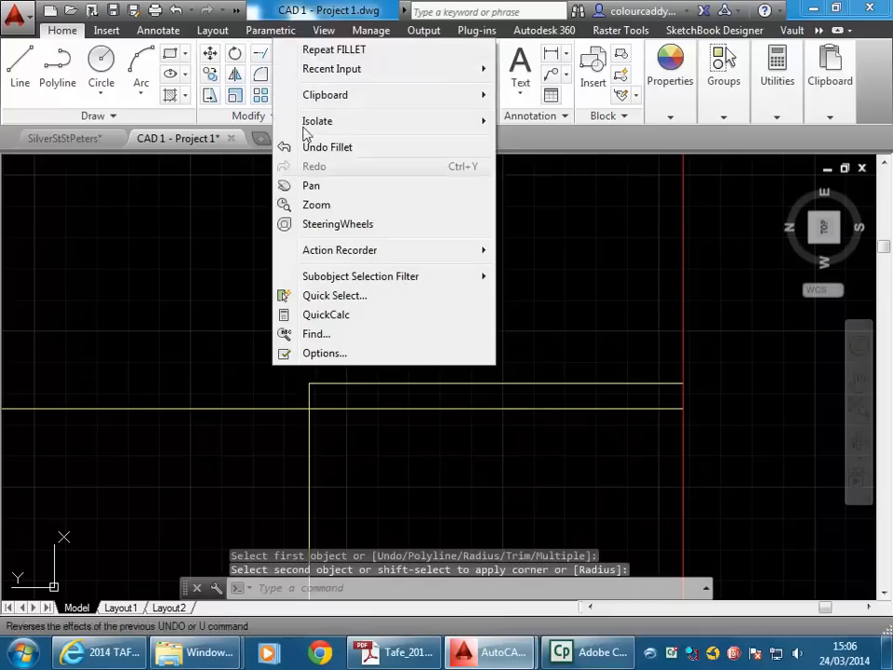
{"action": "left_click", "coordinate": [322, 52]}
{"action": "left_click", "coordinate": [323, 406]}
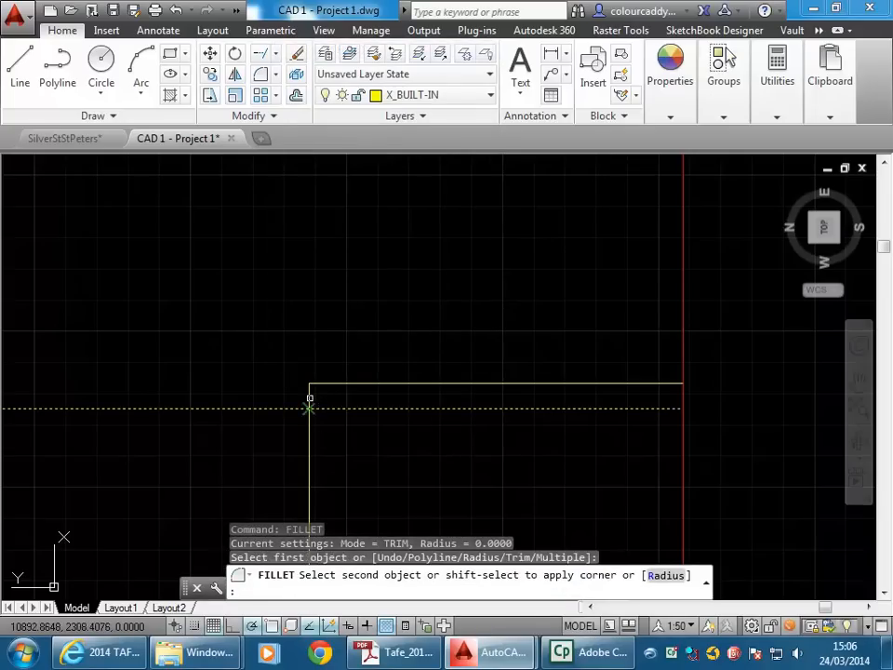
{"action": "left_click", "coordinate": [309, 405]}
Examine the stepped bench edge and kitchen layout in the plan against the benchtop in the elevation.
{"action": "scroll", "coordinate": [309, 400], "scroll_direction": "down", "scroll_amount": 5}
{"action": "middle_click_drag", "start_coordinate": [241, 401], "coordinate": [374, 299]}
{"action": "scroll", "coordinate": [352, 280], "scroll_direction": "down", "scroll_amount": 3}
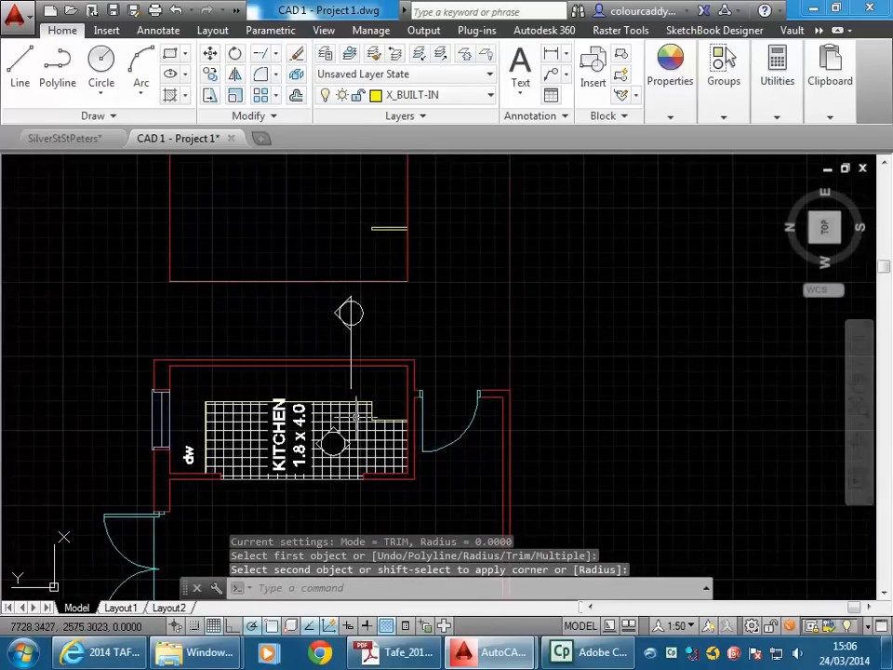
{"action": "scroll", "coordinate": [374, 412], "scroll_direction": "up", "scroll_amount": 4}
{"action": "scroll", "coordinate": [364, 430], "scroll_direction": "up", "scroll_amount": 2}
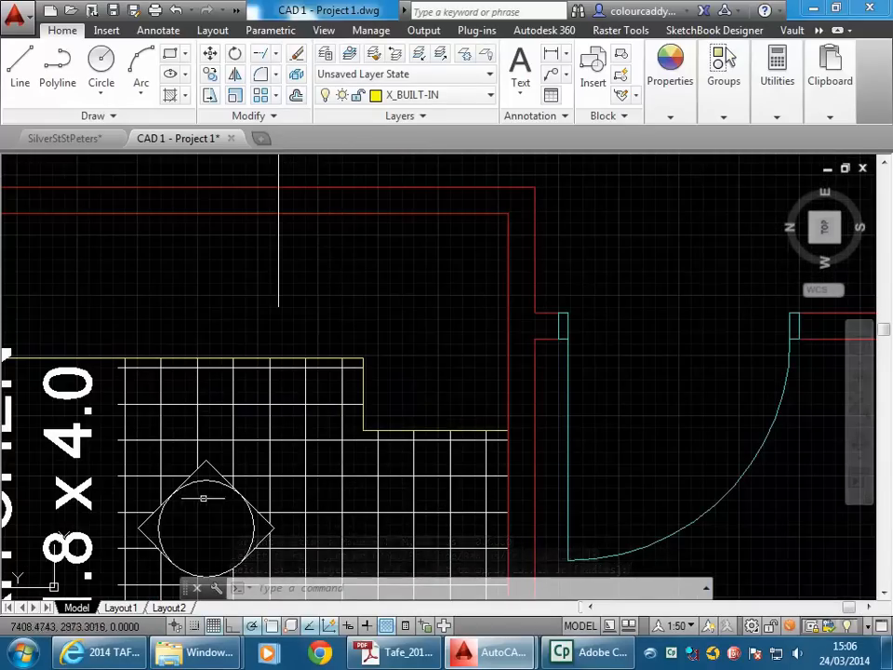
{"action": "scroll", "coordinate": [397, 374], "scroll_direction": "up", "scroll_amount": 4}
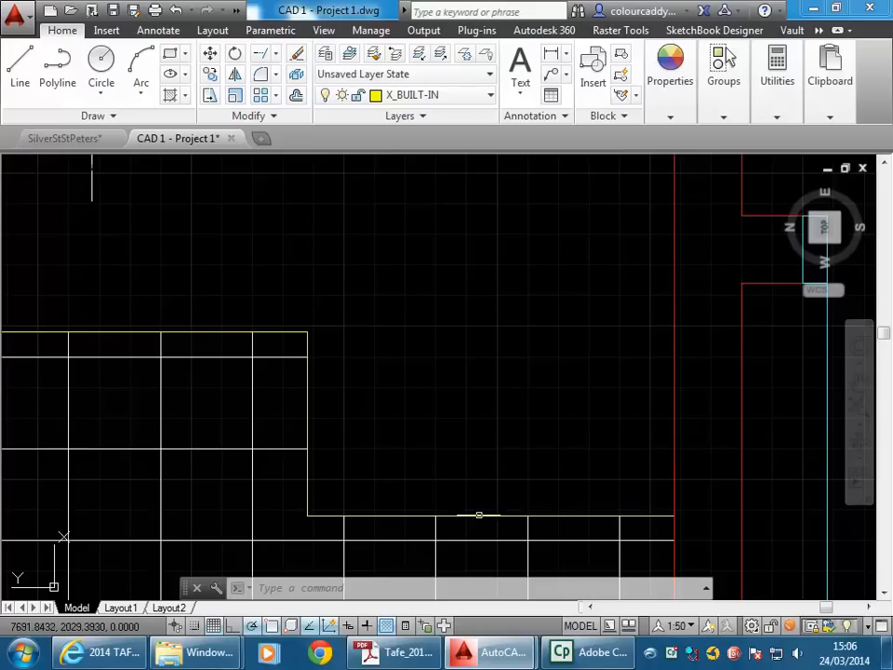
{"action": "scroll", "coordinate": [484, 514], "scroll_direction": "down", "scroll_amount": 4}
{"action": "middle_click_drag", "start_coordinate": [121, 432], "coordinate": [206, 436]}
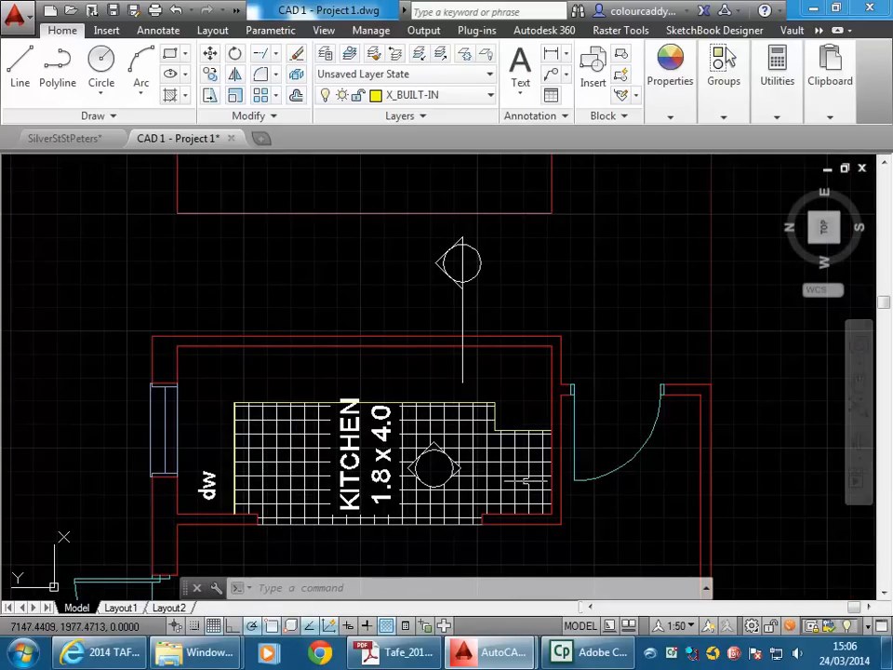
{"action": "scroll", "coordinate": [453, 415], "scroll_direction": "down", "scroll_amount": 2}
{"action": "mouse_move", "coordinate": [448, 352]}
{"action": "middle_mouse_down"}
{"action": "mouse_move", "coordinate": [419, 489]}
{"action": "mouse_move", "coordinate": [419, 463]}
{"action": "mouse_move", "coordinate": [498, 415]}
{"action": "mouse_move", "coordinate": [474, 404]}
{"action": "middle_mouse_up"}
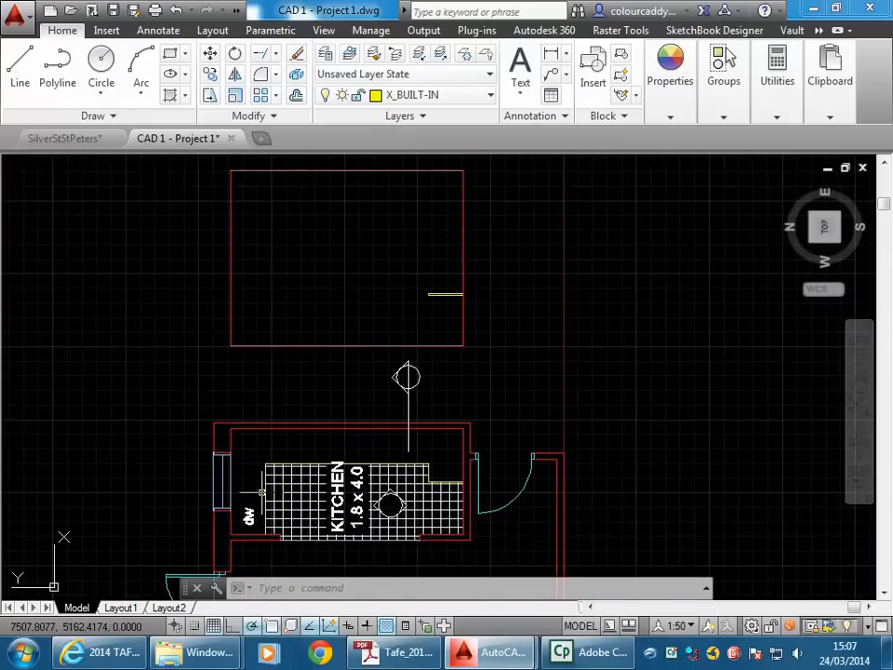
Select the benchtop lines beside the south wall in the elevation with a selection window.
{"action": "mouse_move", "coordinate": [279, 294]}
{"action": "middle_mouse_down"}
{"action": "mouse_move", "coordinate": [306, 359]}
{"action": "mouse_move", "coordinate": [261, 421]}
{"action": "middle_mouse_up"}
{"action": "scroll", "coordinate": [330, 346], "scroll_direction": "up", "scroll_amount": 2}
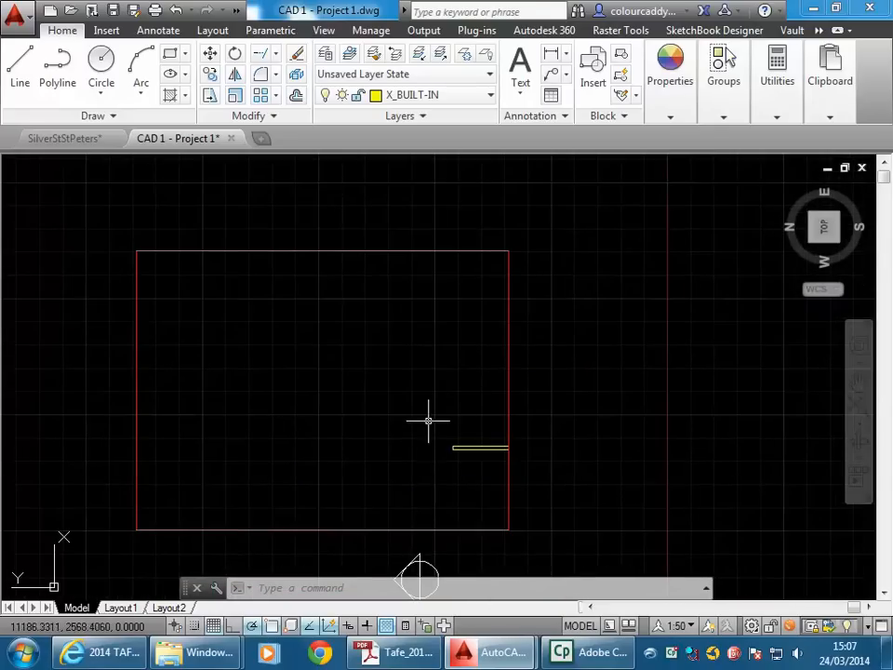
{"action": "left_click", "coordinate": [394, 408]}
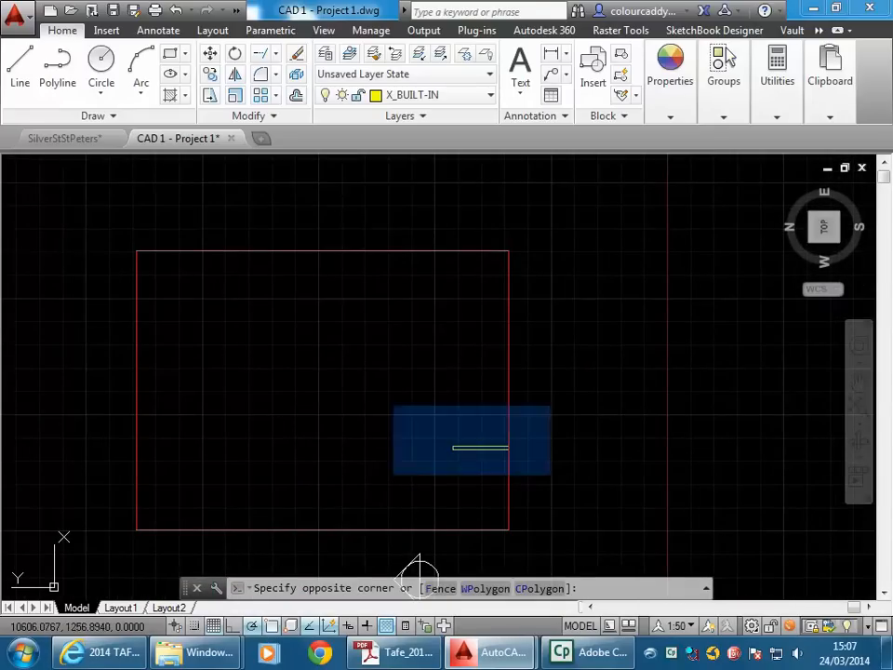
Mirror the short benchtop section across the elevation's vertical centreline through the top and bottom midpoints, keeping the original.
{"action": "left_click", "coordinate": [556, 473]}
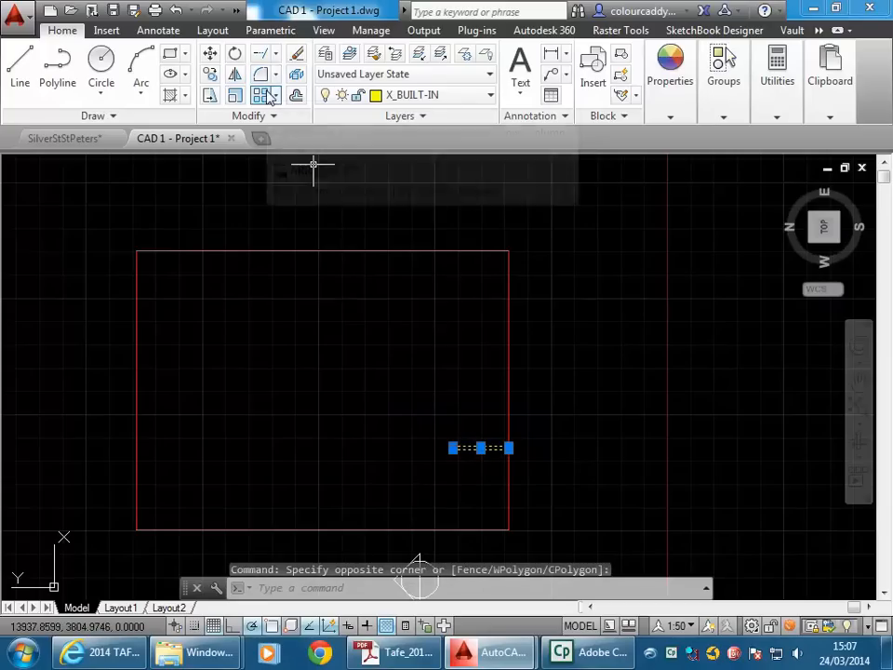
{"action": "left_click", "coordinate": [235, 73]}
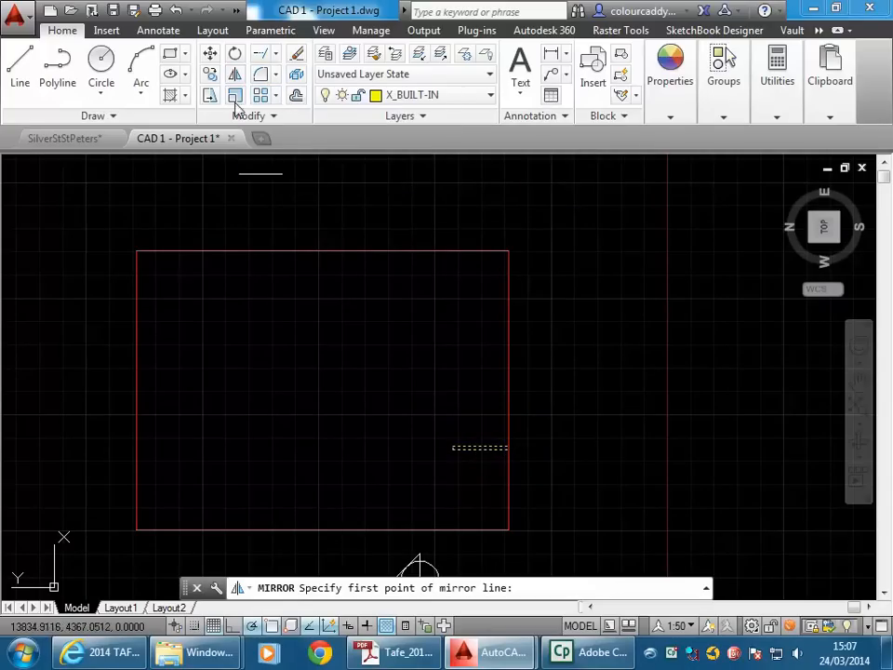
{"action": "left_click", "coordinate": [322, 251]}
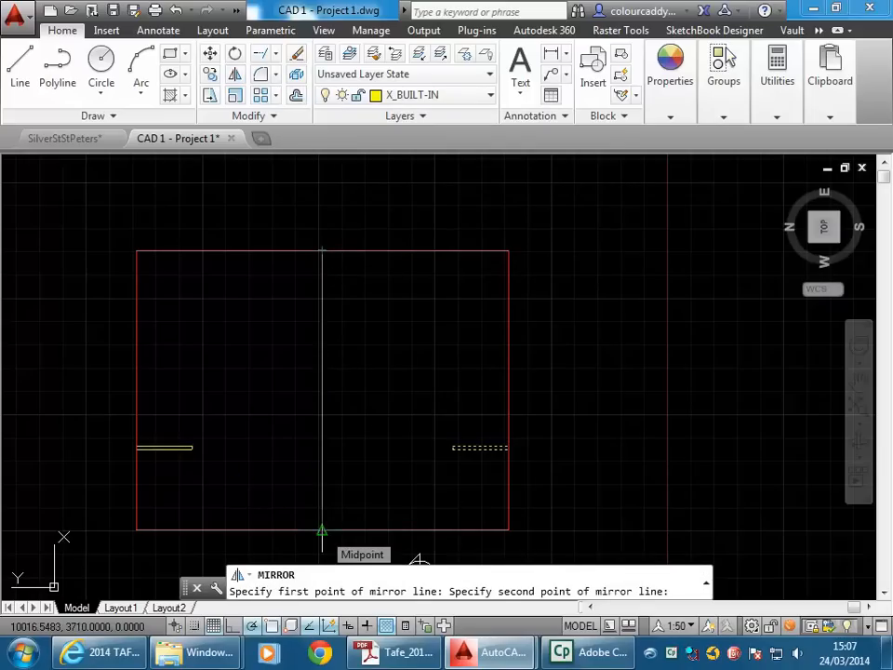
{"action": "left_click", "coordinate": [322, 530]}
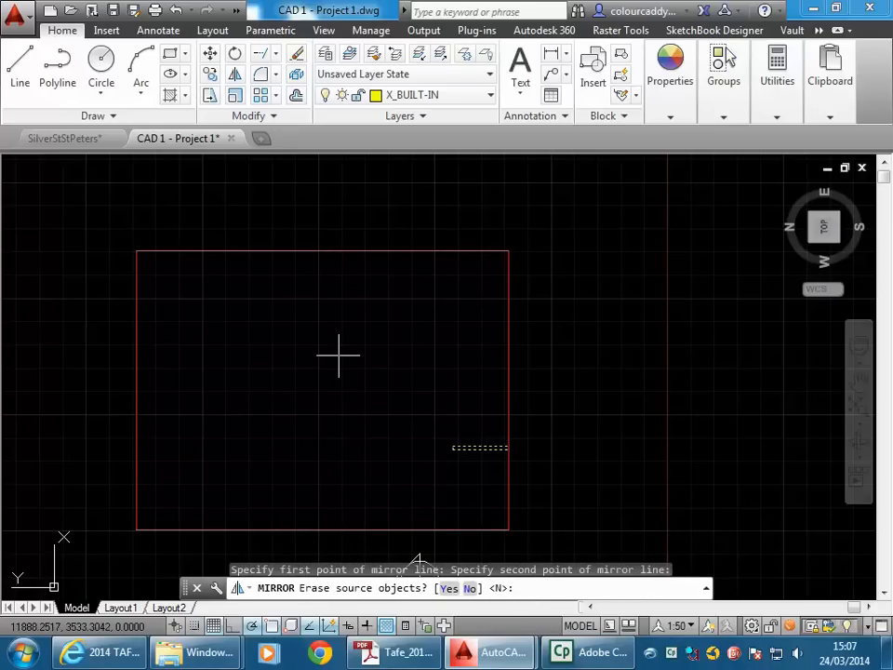
{"action": "key", "text": "Return"}
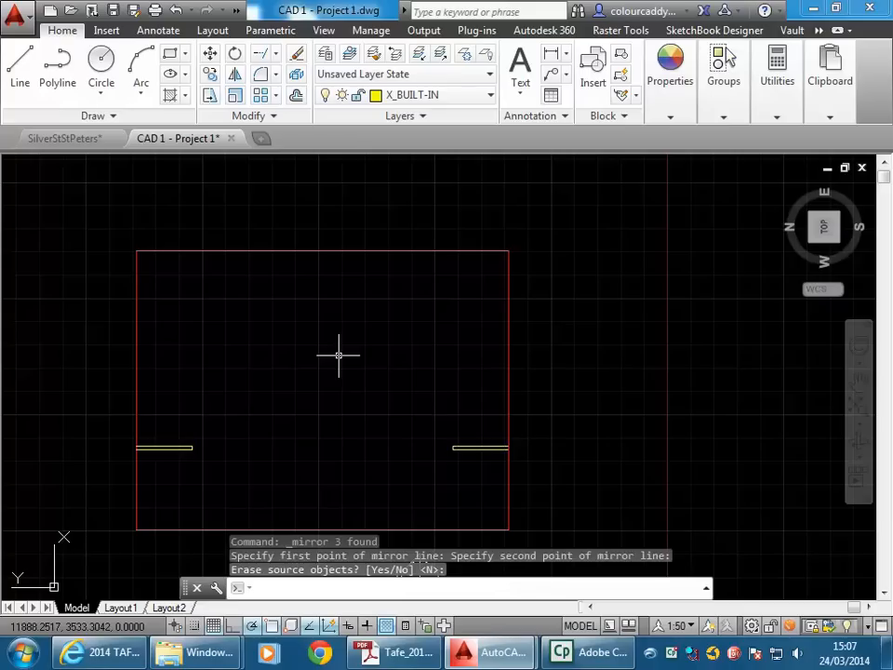
Copy the yellow cabinet panel linework from the neighbouring elevation to the lower wall corner of the left benchtop section.
{"action": "scroll", "coordinate": [428, 247], "scroll_direction": "down", "scroll_amount": 2}
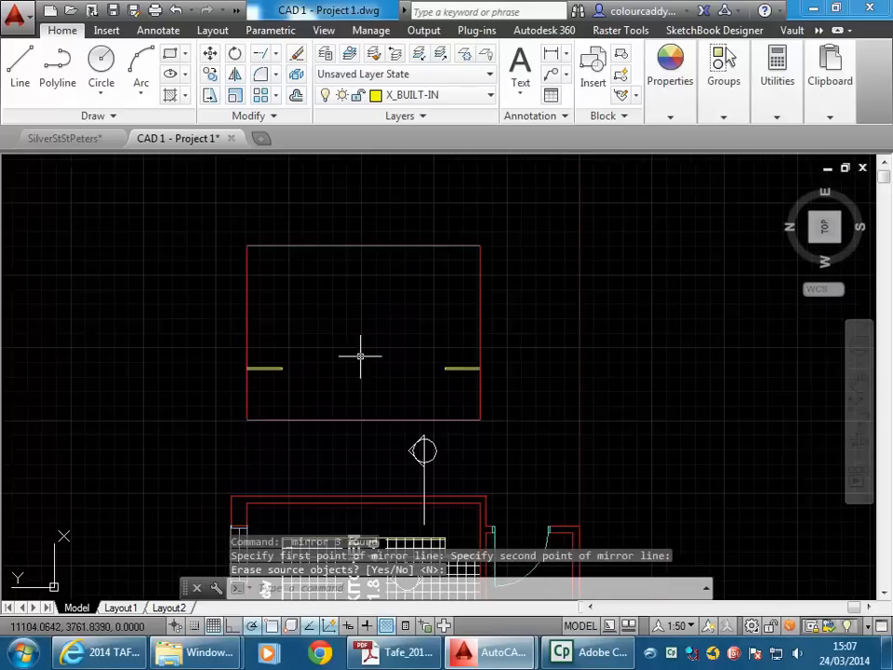
{"action": "middle_click_drag", "start_coordinate": [311, 512], "coordinate": [373, 395]}
{"action": "middle_click_drag", "start_coordinate": [265, 409], "coordinate": [361, 359]}
{"action": "scroll", "coordinate": [515, 381], "scroll_direction": "up", "scroll_amount": 7}
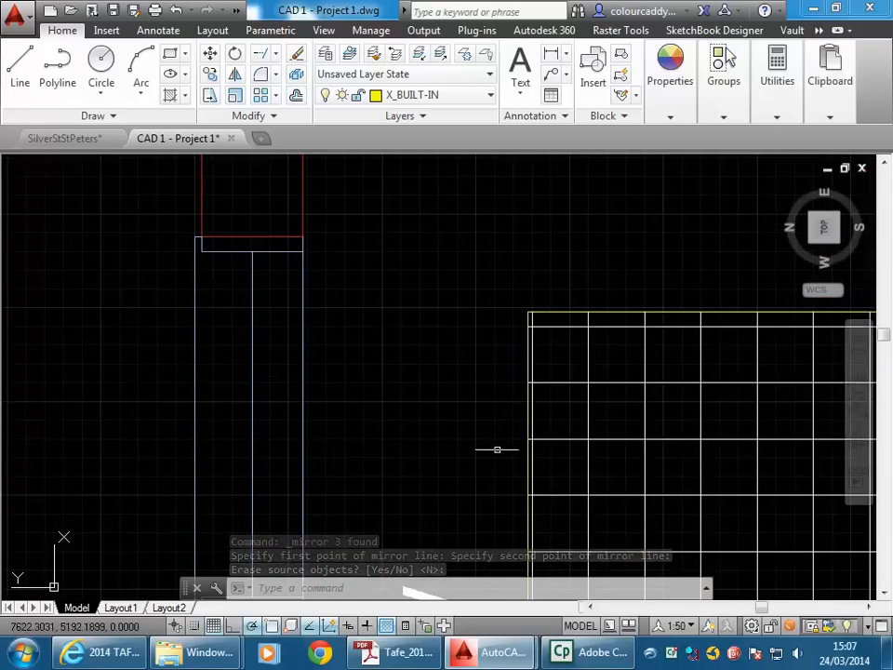
{"action": "scroll", "coordinate": [516, 358], "scroll_direction": "down", "scroll_amount": 2}
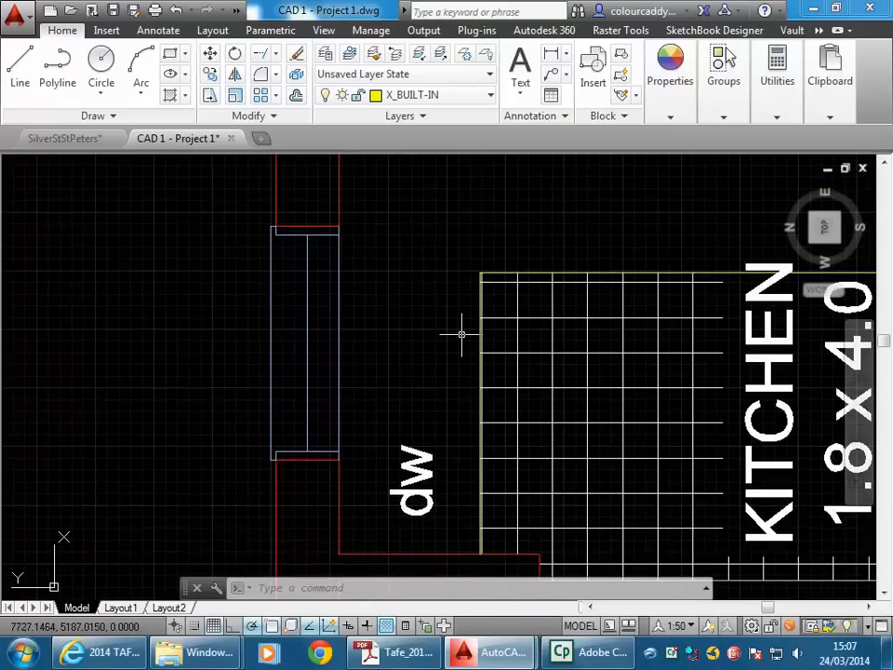
{"action": "scroll", "coordinate": [386, 340], "scroll_direction": "down", "scroll_amount": 3}
{"action": "mouse_move", "coordinate": [387, 340]}
{"action": "middle_mouse_down"}
{"action": "mouse_move", "coordinate": [599, 395]}
{"action": "mouse_move", "coordinate": [586, 437]}
{"action": "middle_mouse_up"}
{"action": "scroll", "coordinate": [300, 418], "scroll_direction": "up", "scroll_amount": 2}
{"action": "middle_click_drag", "start_coordinate": [174, 427], "coordinate": [230, 477]}
{"action": "scroll", "coordinate": [241, 487], "scroll_direction": "up", "scroll_amount": 1}
{"action": "middle_click_drag", "start_coordinate": [282, 431], "coordinate": [222, 443]}
{"action": "scroll", "coordinate": [256, 433], "scroll_direction": "up", "scroll_amount": 1}
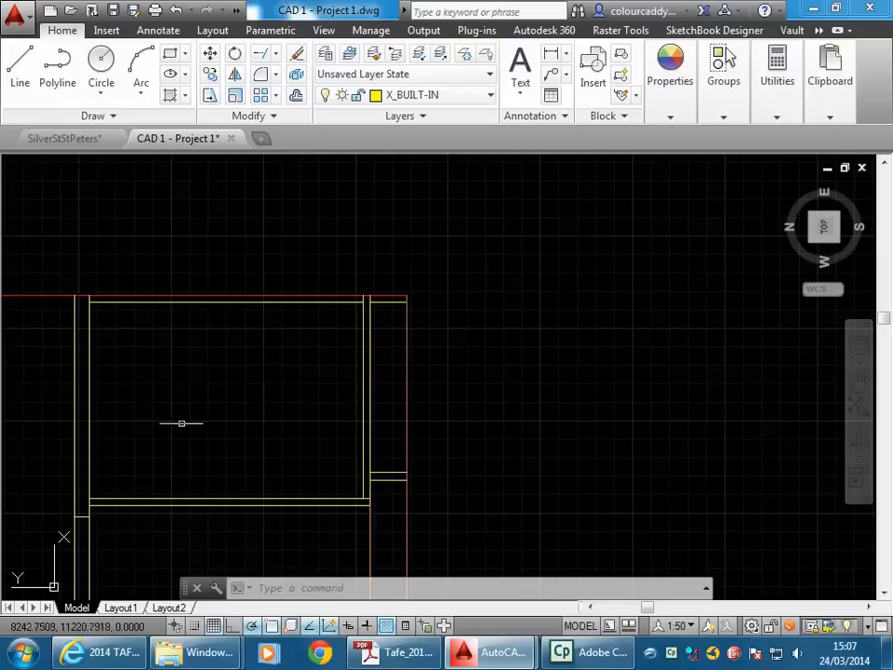
{"action": "middle_click_drag", "start_coordinate": [146, 396], "coordinate": [128, 371]}
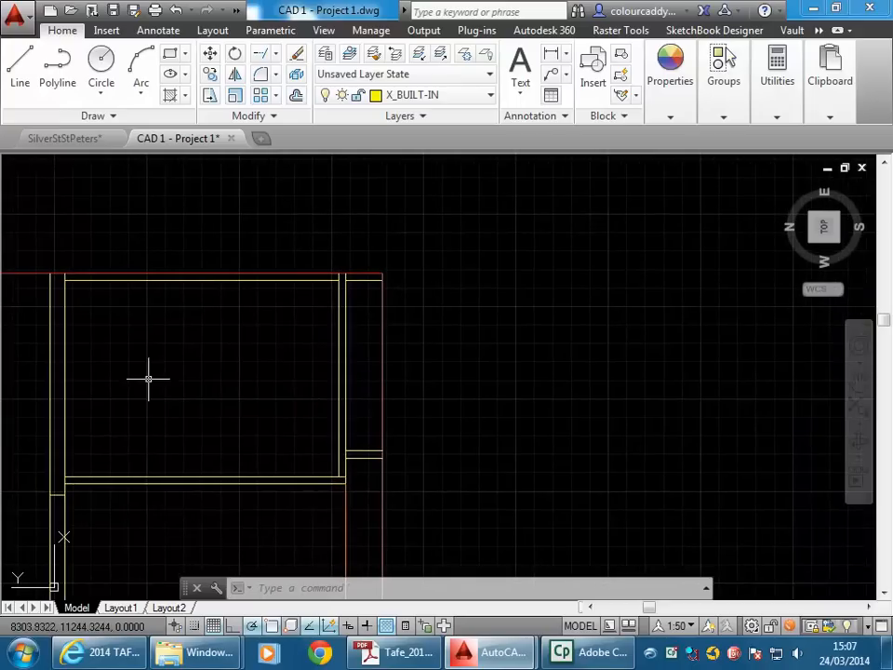
{"action": "left_click", "coordinate": [57, 253]}
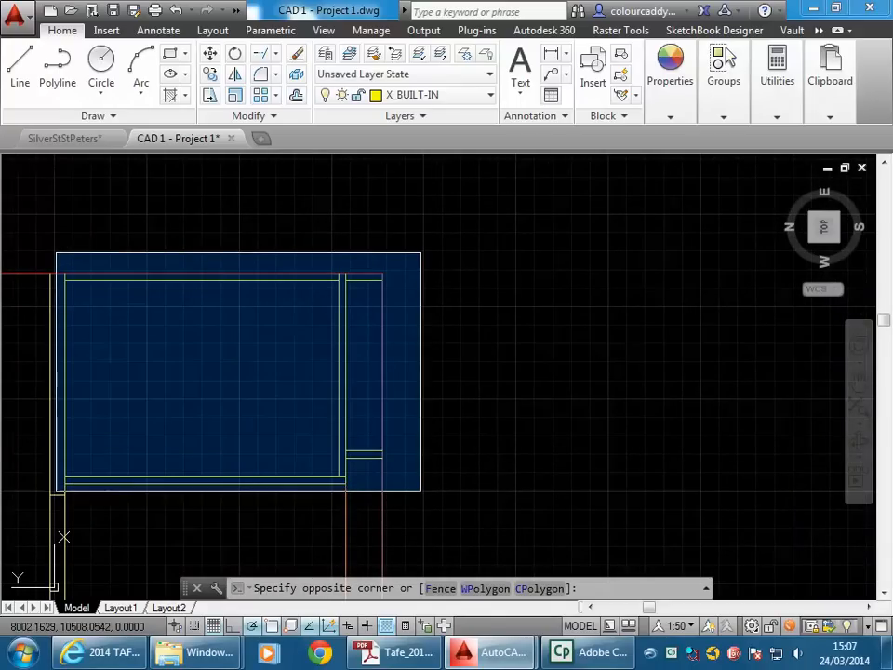
{"action": "left_click", "coordinate": [419, 487]}
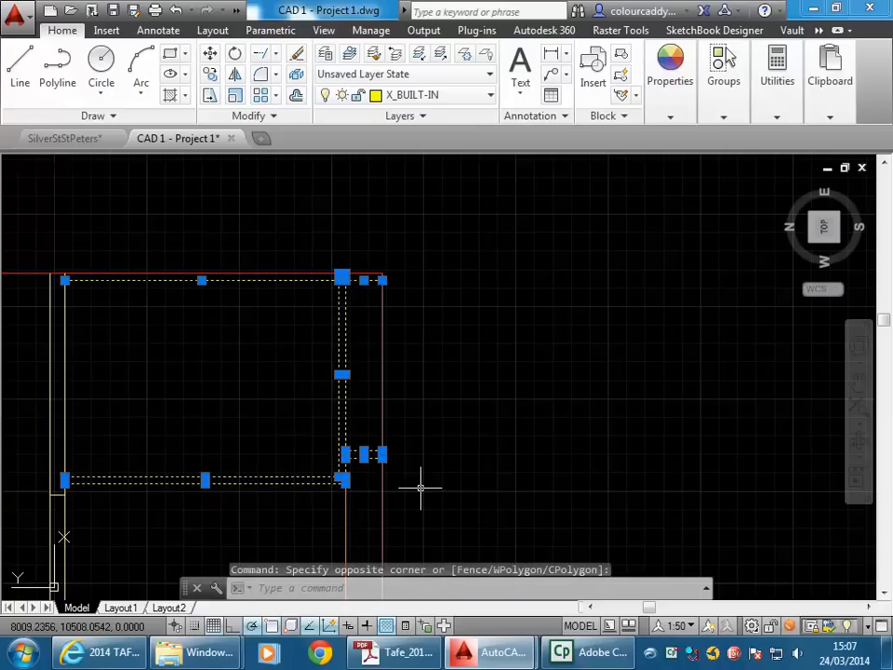
{"action": "left_click", "coordinate": [209, 78]}
{"action": "middle_click_drag", "start_coordinate": [93, 207], "coordinate": [245, 291]}
{"action": "scroll", "coordinate": [223, 300], "scroll_direction": "up", "scroll_amount": 2}
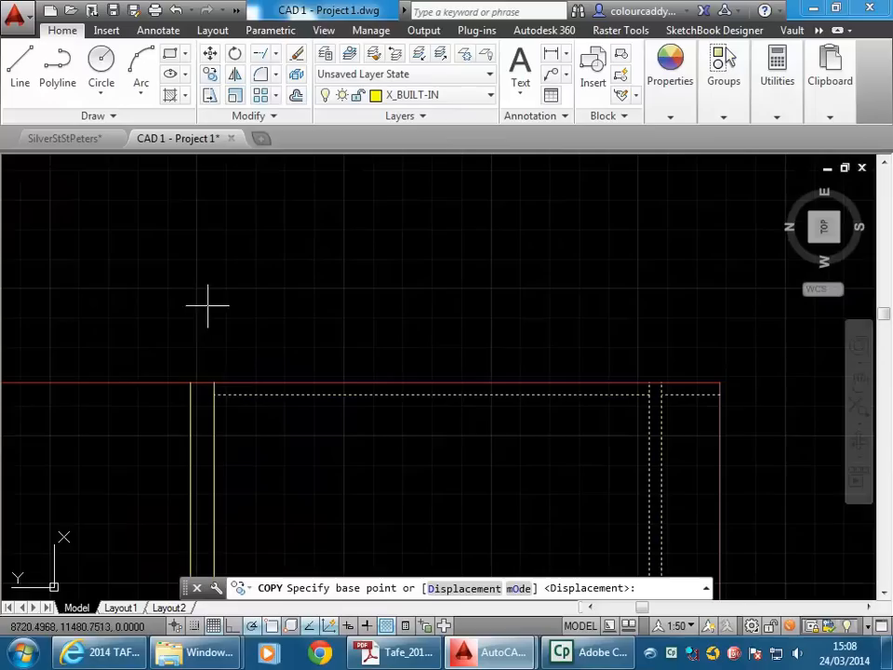
{"action": "left_click", "coordinate": [214, 382]}
{"action": "scroll", "coordinate": [279, 307], "scroll_direction": "down", "scroll_amount": 3}
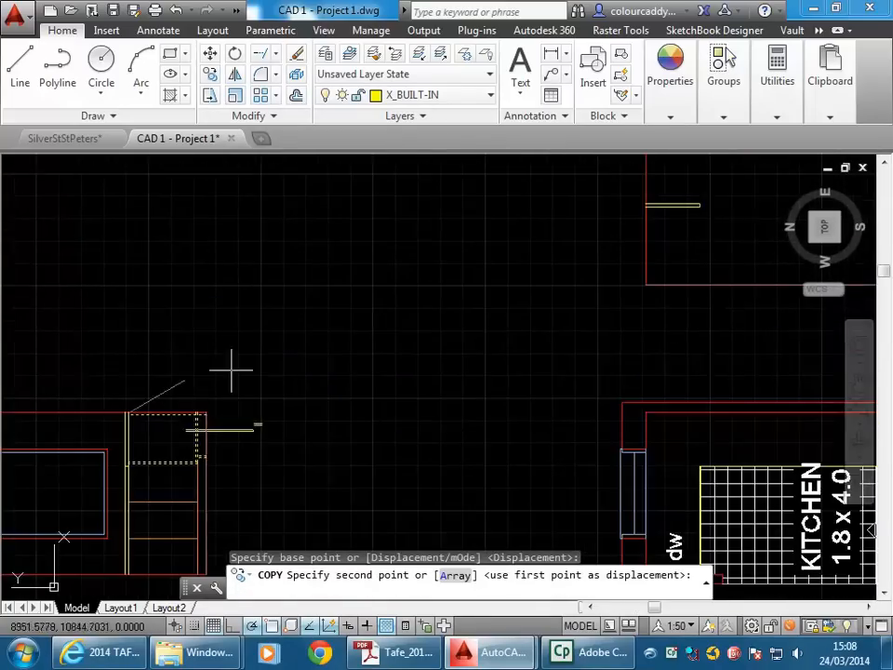
{"action": "scroll", "coordinate": [231, 371], "scroll_direction": "down", "scroll_amount": 3}
{"action": "scroll", "coordinate": [321, 405], "scroll_direction": "up", "scroll_amount": 4}
{"action": "middle_click_drag", "start_coordinate": [344, 389], "coordinate": [181, 400]}
{"action": "scroll", "coordinate": [201, 336], "scroll_direction": "up", "scroll_amount": 2}
{"action": "middle_click_drag", "start_coordinate": [211, 281], "coordinate": [97, 336]}
{"action": "scroll", "coordinate": [105, 334], "scroll_direction": "up", "scroll_amount": 2}
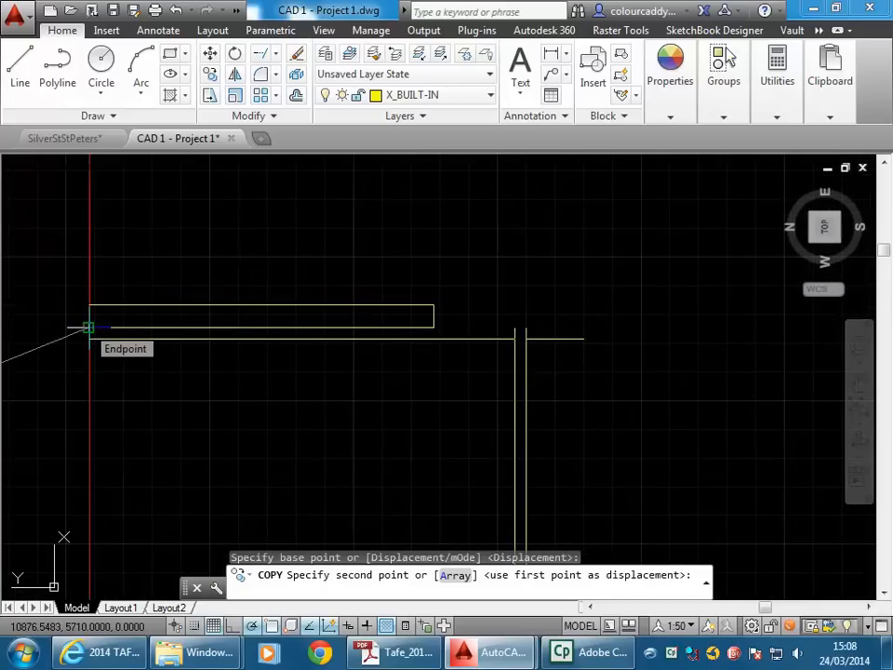
{"action": "left_click", "coordinate": [88, 327]}
{"action": "scroll", "coordinate": [183, 257], "scroll_direction": "down", "scroll_amount": 5}
{"action": "right_click", "coordinate": [208, 242]}
{"action": "left_click", "coordinate": [213, 243]}
Rotate the copied cabinet linework to 270° about the benchtop's lower wall corner.
{"action": "scroll", "coordinate": [150, 323], "scroll_direction": "up", "scroll_amount": 2}
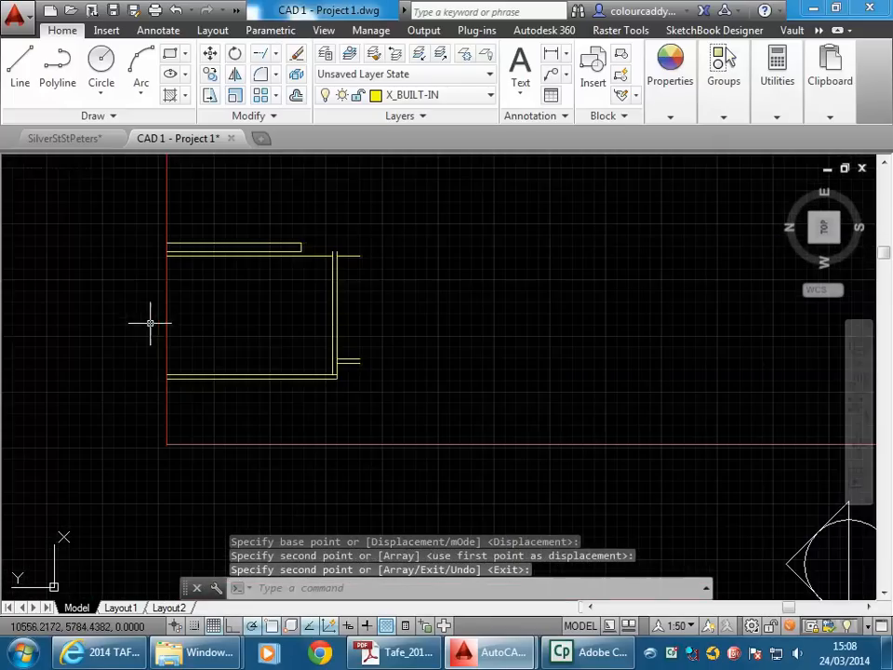
{"action": "scroll", "coordinate": [260, 352], "scroll_direction": "up", "scroll_amount": 2}
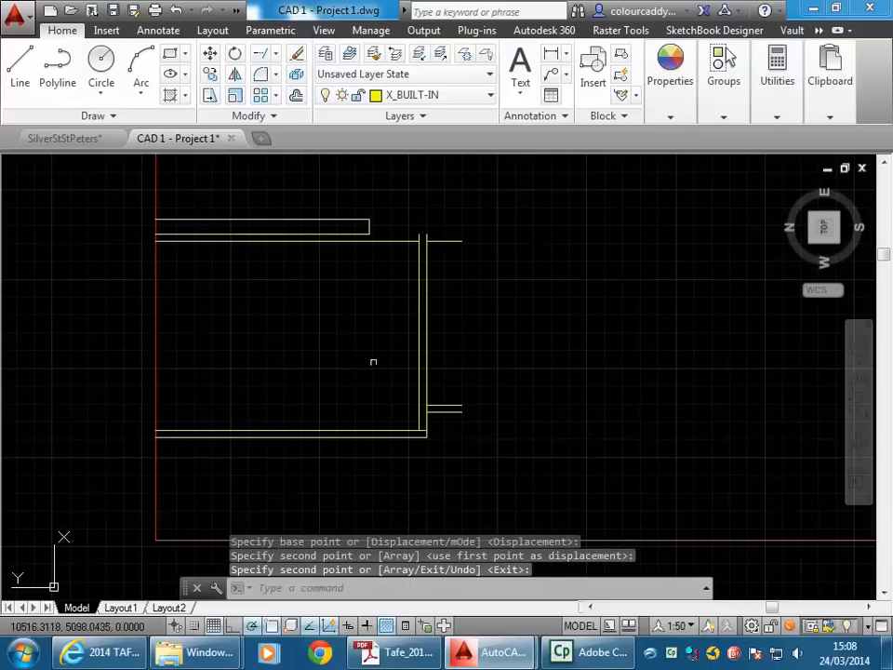
{"action": "left_click", "coordinate": [448, 243]}
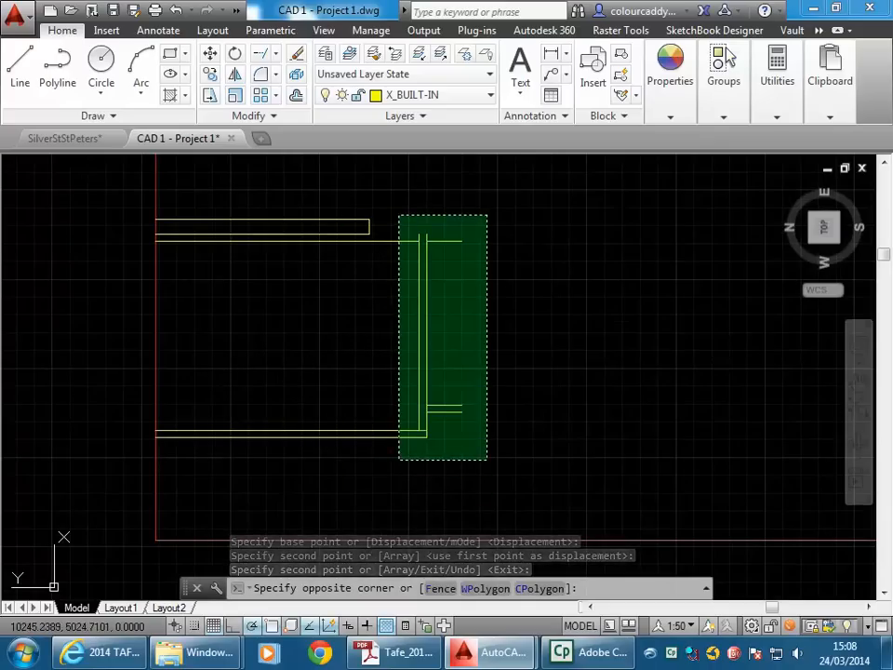
{"action": "left_click", "coordinate": [401, 463]}
{"action": "scroll", "coordinate": [290, 352], "scroll_direction": "up", "scroll_amount": 2}
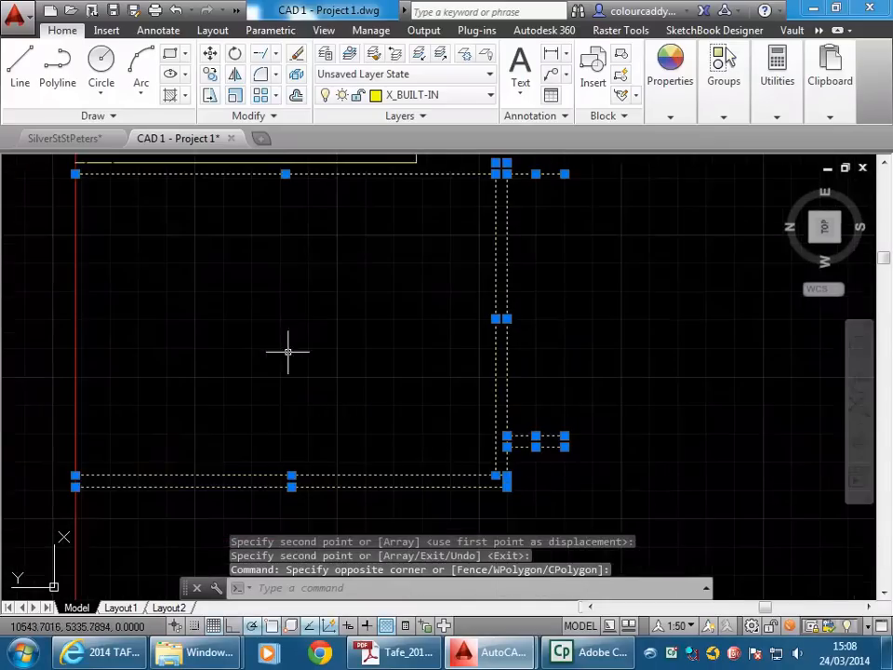
{"action": "left_click", "coordinate": [234, 53]}
{"action": "middle_click_drag", "start_coordinate": [256, 327], "coordinate": [410, 419]}
{"action": "scroll", "coordinate": [243, 273], "scroll_direction": "up", "scroll_amount": 2}
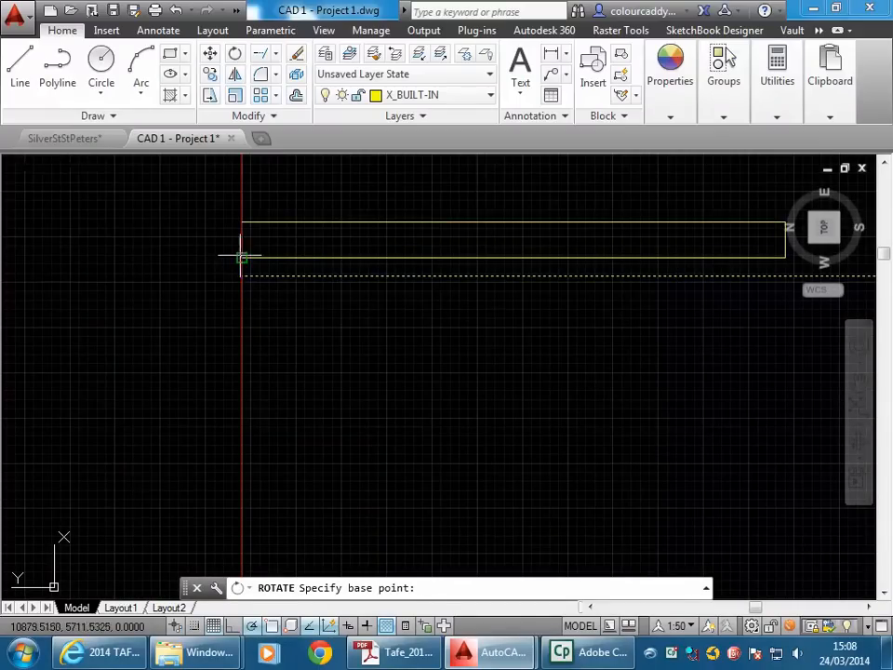
{"action": "left_click", "coordinate": [241, 257]}
{"action": "scroll", "coordinate": [240, 257], "scroll_direction": "down", "scroll_amount": 3}
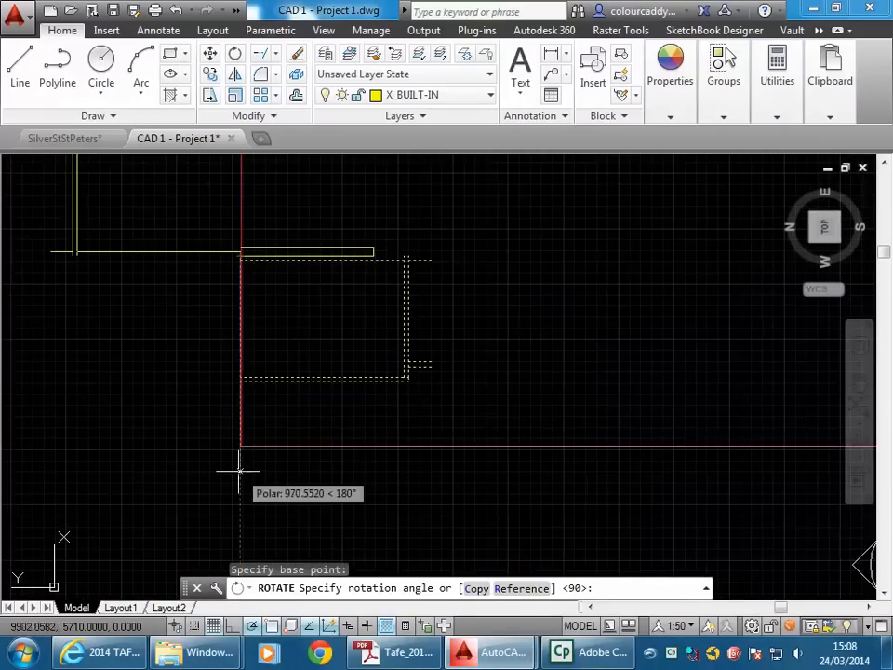
{"action": "scroll", "coordinate": [280, 471], "scroll_direction": "down", "scroll_amount": 4}
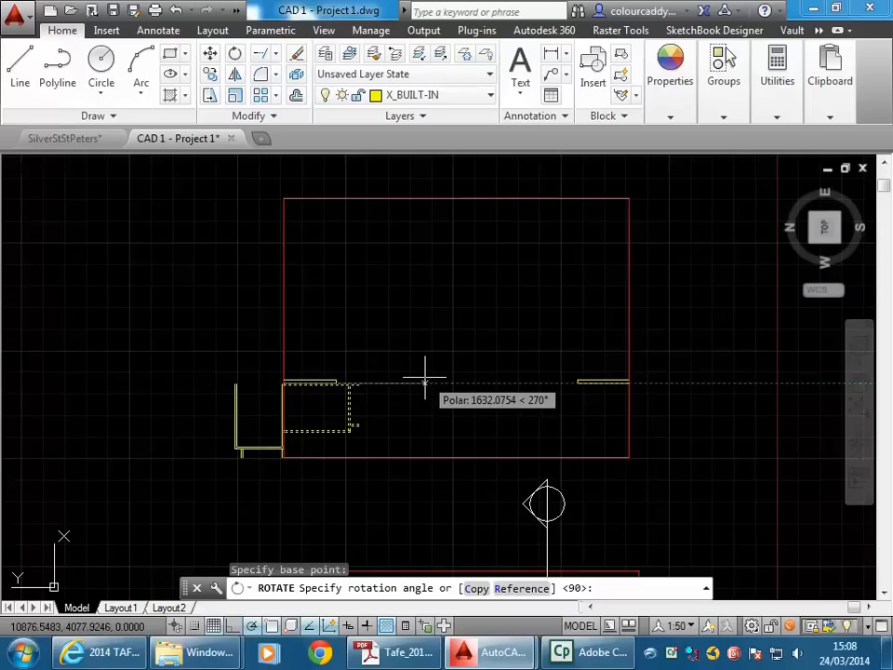
{"action": "key", "text": "Escape"}
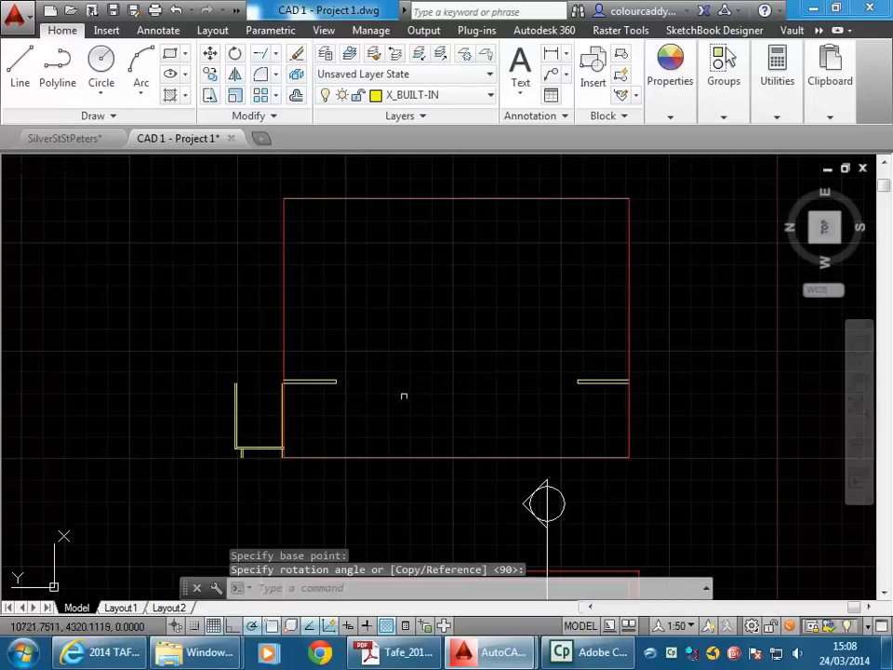
Mirror the rotated cabinet linework across the left wall line so it sits under the benchtop, erasing the source objects.
{"action": "scroll", "coordinate": [225, 443], "scroll_direction": "up", "scroll_amount": 2}
{"action": "scroll", "coordinate": [372, 409], "scroll_direction": "up", "scroll_amount": 1}
{"action": "middle_click_drag", "start_coordinate": [398, 414], "coordinate": [325, 401]}
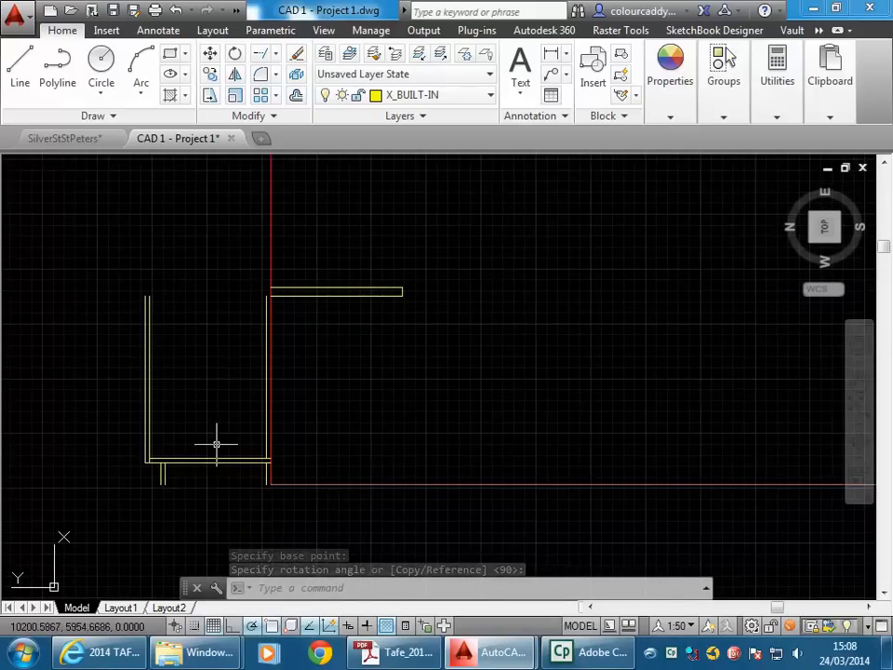
{"action": "left_click", "coordinate": [97, 280]}
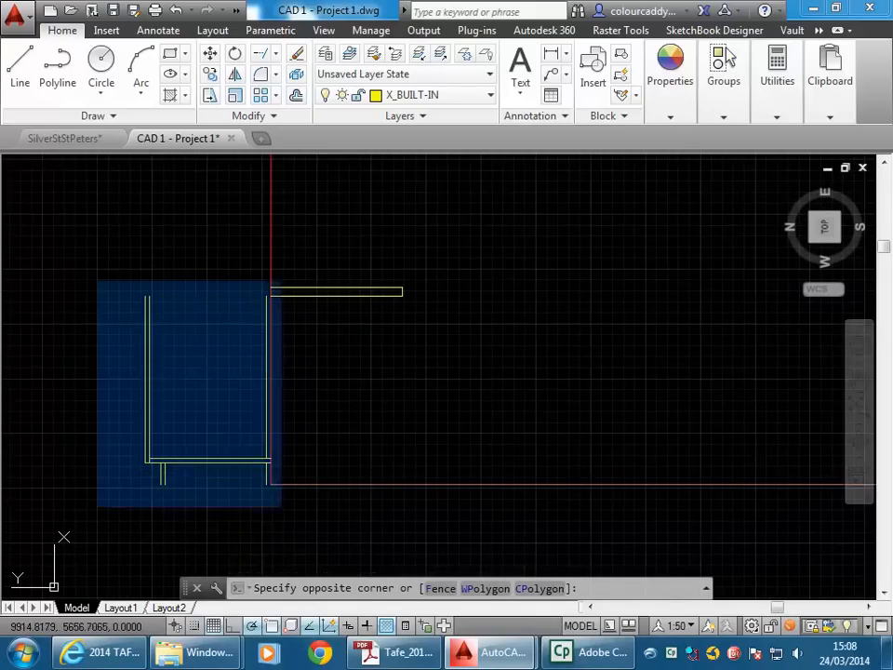
{"action": "left_click", "coordinate": [282, 514]}
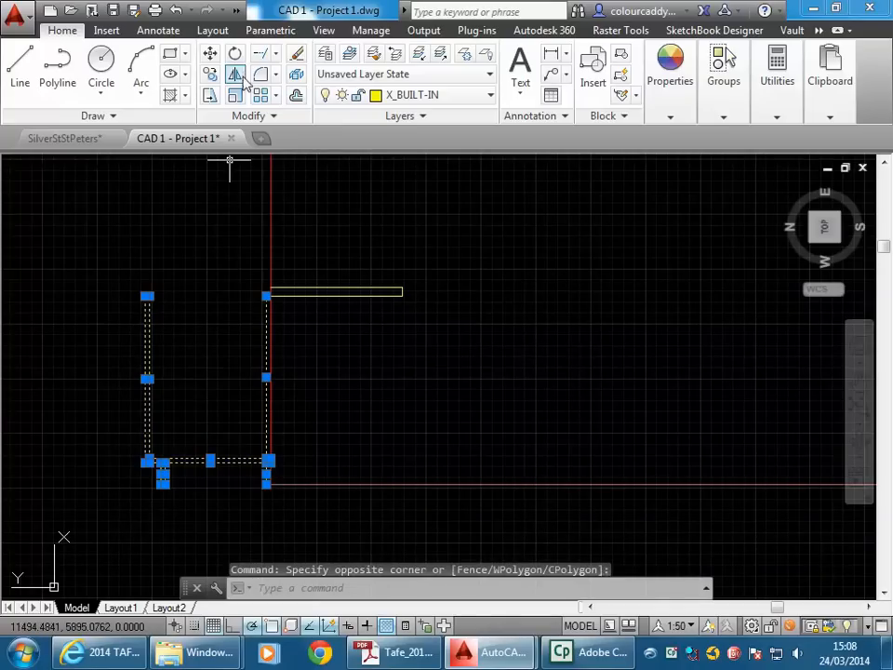
{"action": "left_click", "coordinate": [234, 75]}
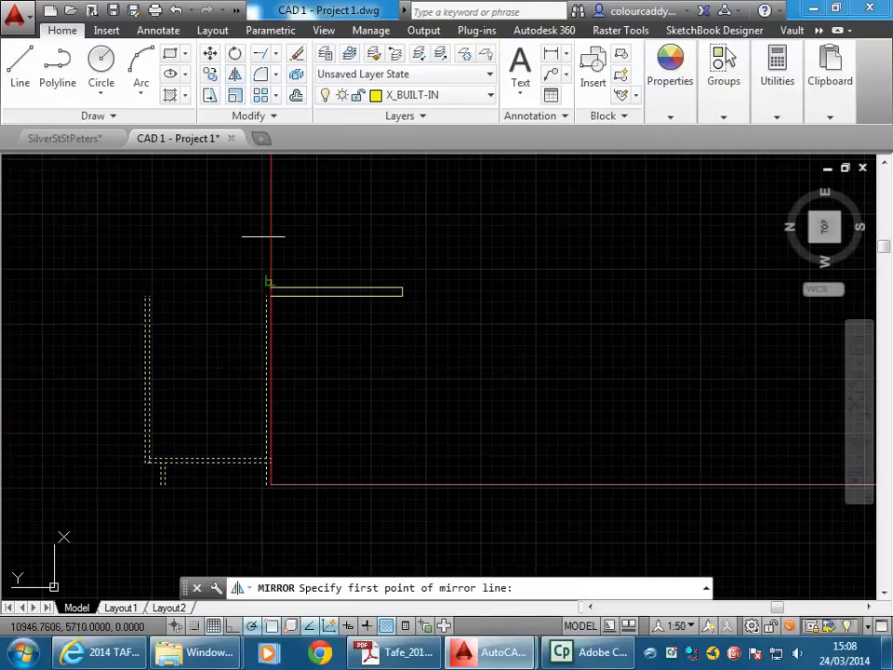
{"action": "left_click", "coordinate": [267, 293]}
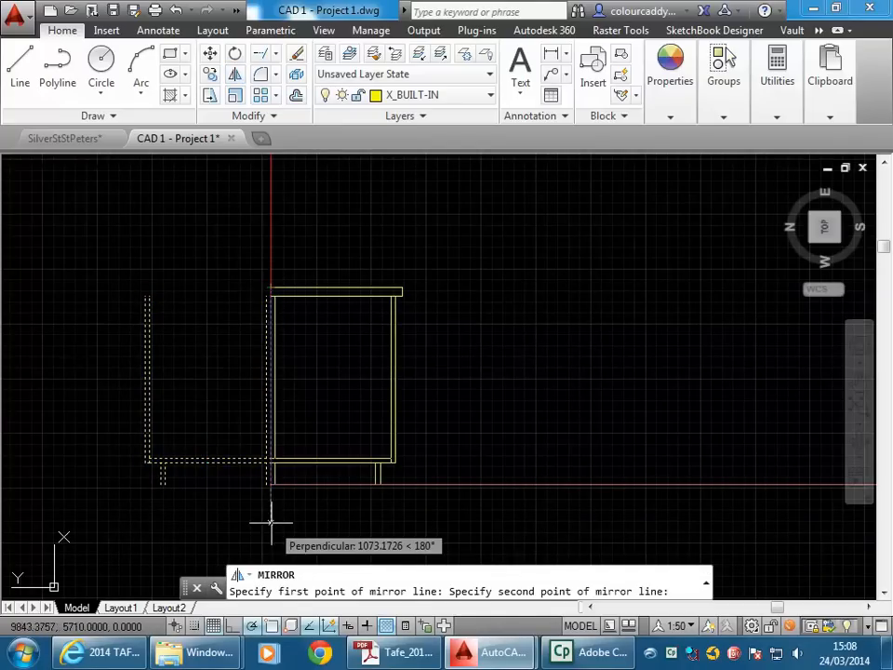
{"action": "left_click", "coordinate": [271, 522]}
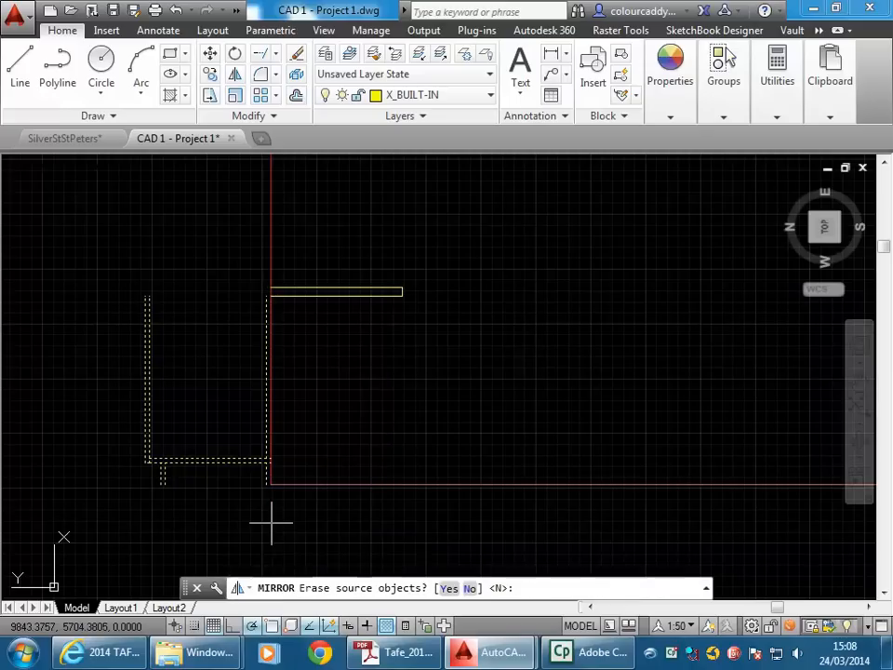
{"action": "left_click", "coordinate": [448, 589]}
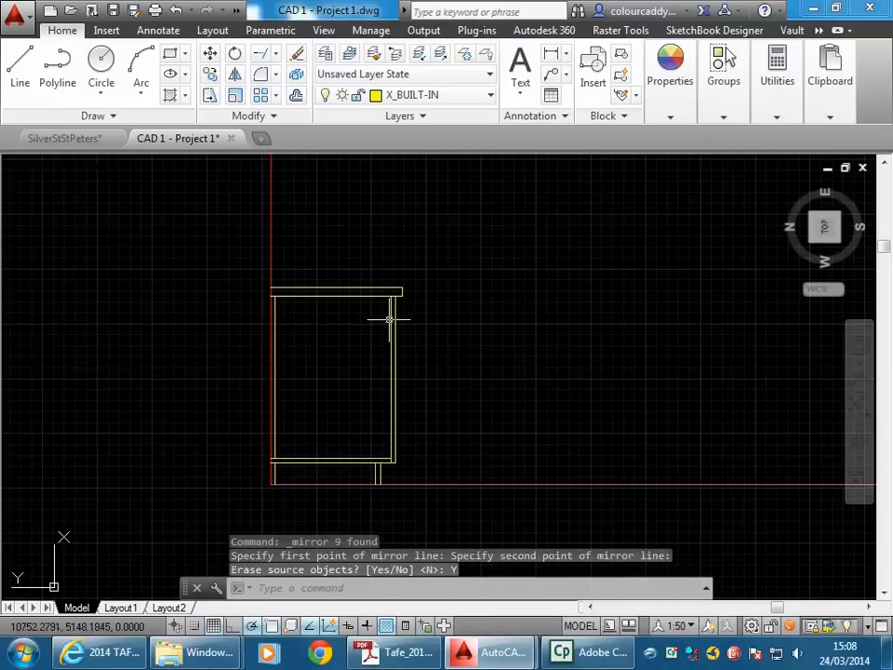
Mirror the left cabinet's outer front line, base line and outer kickboard line across the elevation's vertical centreline, keeping the originals.
{"action": "scroll", "coordinate": [390, 309], "scroll_direction": "down", "scroll_amount": 5}
{"action": "scroll", "coordinate": [353, 361], "scroll_direction": "up", "scroll_amount": 4}
{"action": "mouse_move", "coordinate": [217, 310]}
{"action": "middle_mouse_down"}
{"action": "mouse_move", "coordinate": [279, 357]}
{"action": "mouse_move", "coordinate": [227, 361]}
{"action": "middle_mouse_up"}
{"action": "scroll", "coordinate": [276, 357], "scroll_direction": "up", "scroll_amount": 2}
{"action": "scroll", "coordinate": [258, 355], "scroll_direction": "down", "scroll_amount": 2}
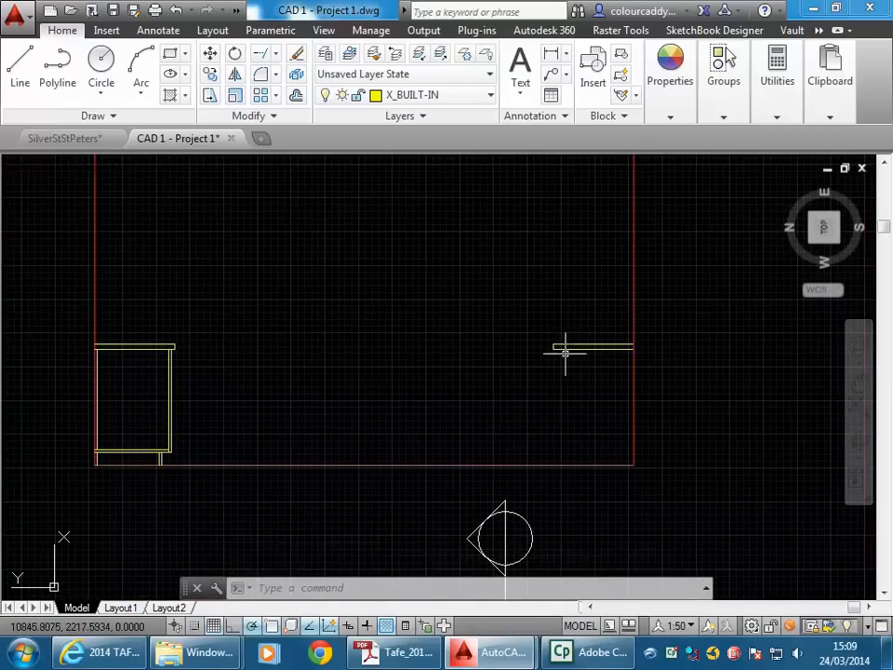
{"action": "middle_click_drag", "start_coordinate": [160, 454], "coordinate": [355, 458]}
{"action": "scroll", "coordinate": [358, 453], "scroll_direction": "up", "scroll_amount": 4}
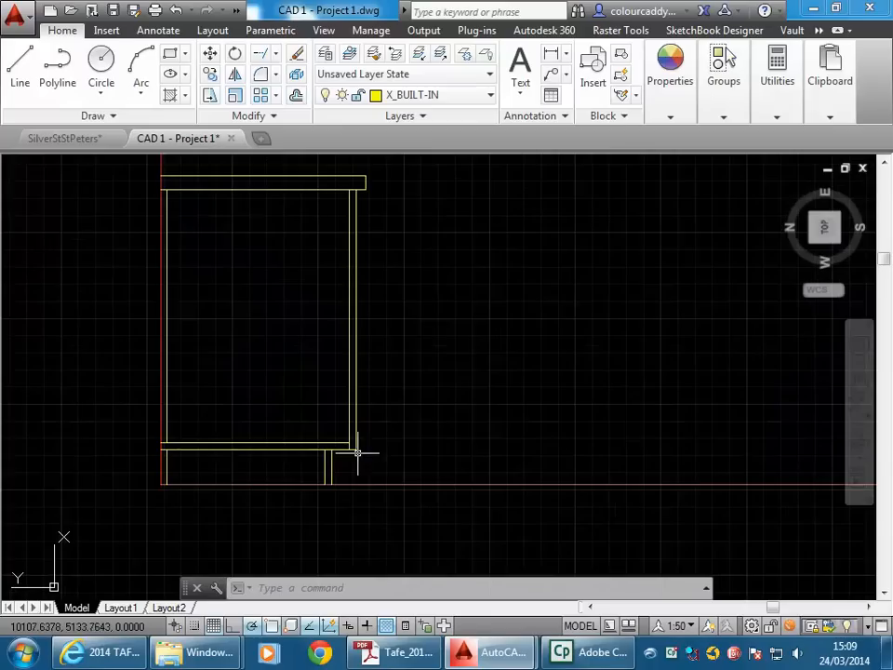
{"action": "left_click", "coordinate": [354, 364]}
{"action": "scroll", "coordinate": [326, 461], "scroll_direction": "up", "scroll_amount": 3}
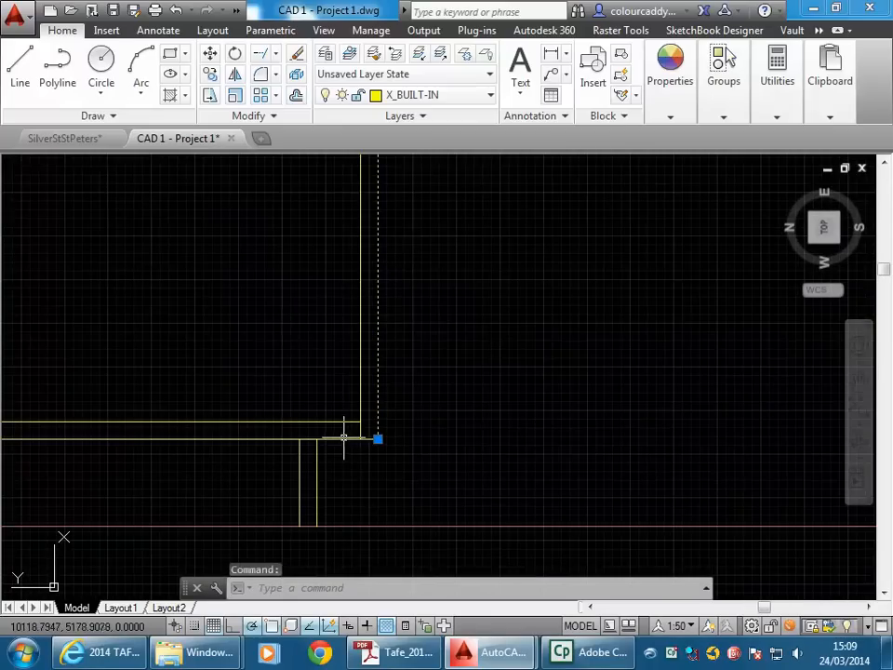
{"action": "left_click", "coordinate": [344, 438]}
{"action": "left_click", "coordinate": [316, 458]}
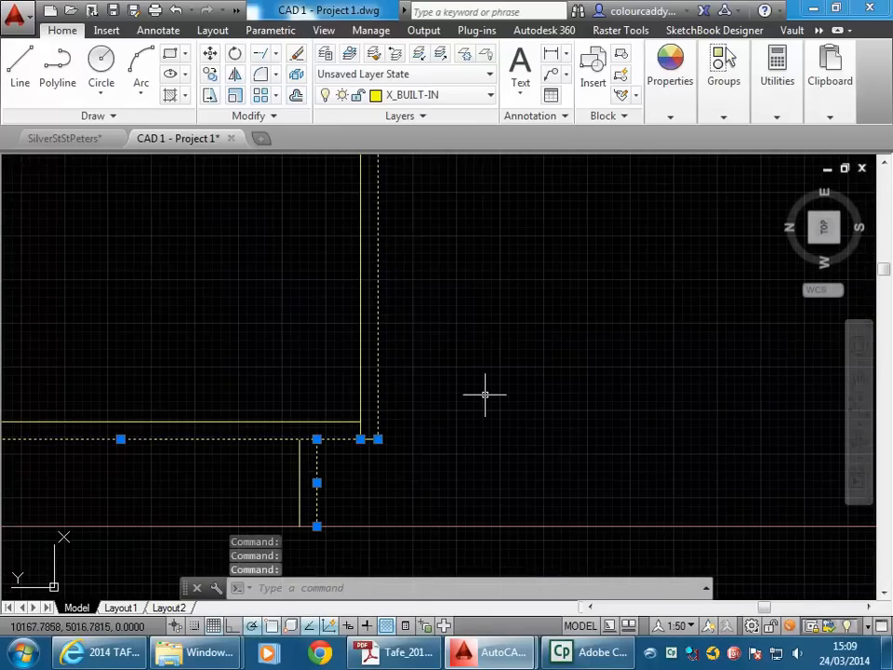
{"action": "scroll", "coordinate": [545, 339], "scroll_direction": "down", "scroll_amount": 3}
{"action": "mouse_move", "coordinate": [545, 339]}
{"action": "middle_mouse_down"}
{"action": "mouse_move", "coordinate": [397, 409]}
{"action": "mouse_move", "coordinate": [468, 393]}
{"action": "mouse_move", "coordinate": [331, 414]}
{"action": "middle_mouse_up"}
{"action": "scroll", "coordinate": [468, 393], "scroll_direction": "down", "scroll_amount": 1}
{"action": "scroll", "coordinate": [448, 374], "scroll_direction": "down", "scroll_amount": 1}
{"action": "middle_click_drag", "start_coordinate": [449, 375], "coordinate": [295, 423]}
{"action": "scroll", "coordinate": [321, 404], "scroll_direction": "down", "scroll_amount": 2}
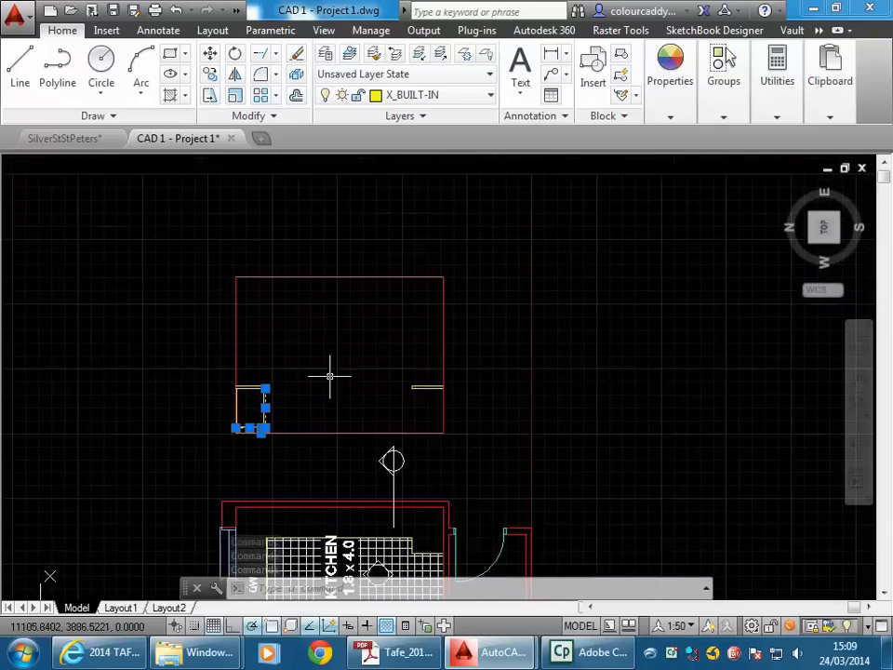
{"action": "scroll", "coordinate": [342, 363], "scroll_direction": "up", "scroll_amount": 1}
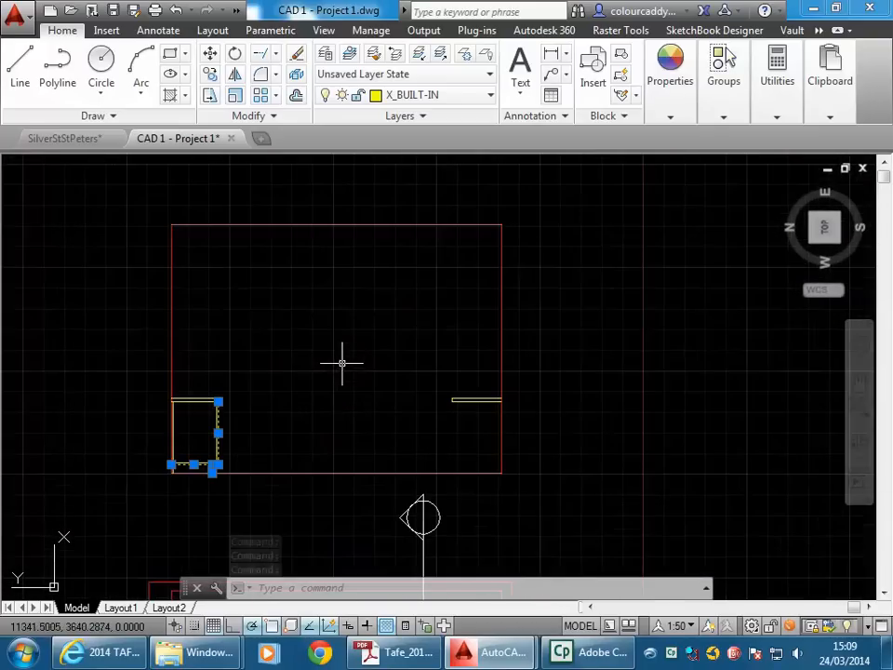
{"action": "left_click", "coordinate": [235, 74]}
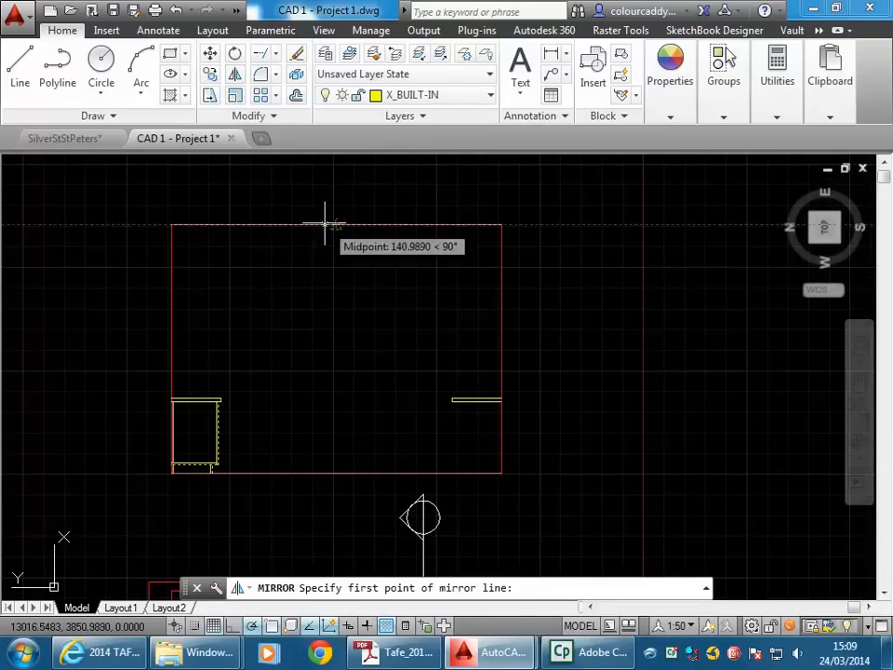
{"action": "left_click", "coordinate": [336, 224]}
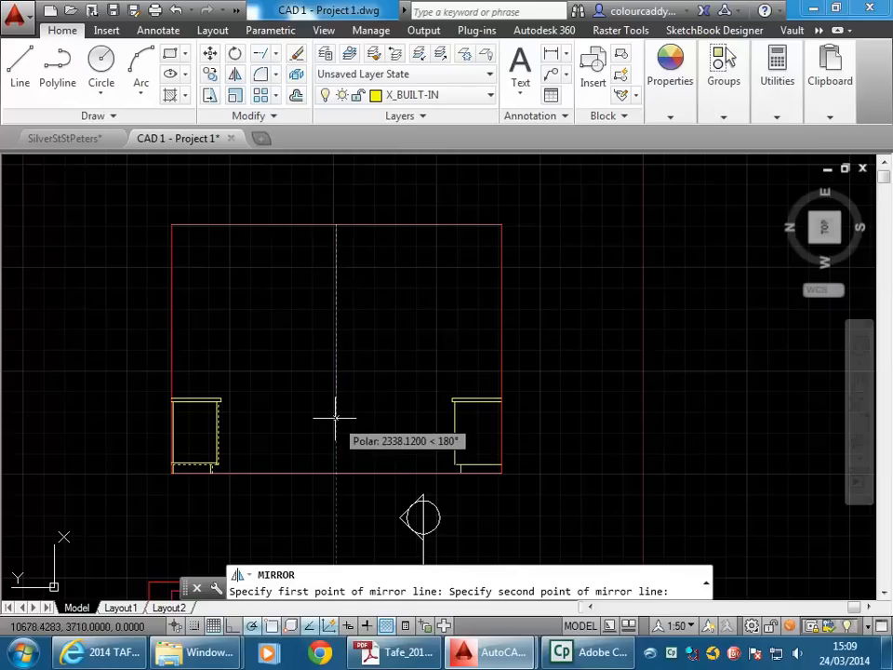
{"action": "left_click", "coordinate": [336, 473]}
{"action": "right_click", "coordinate": [410, 383]}
Fillet the right cabinet's base line and vertical front line into a sharp corner.
{"action": "scroll", "coordinate": [484, 456], "scroll_direction": "up", "scroll_amount": 4}
{"action": "scroll", "coordinate": [478, 398], "scroll_direction": "up", "scroll_amount": 2}
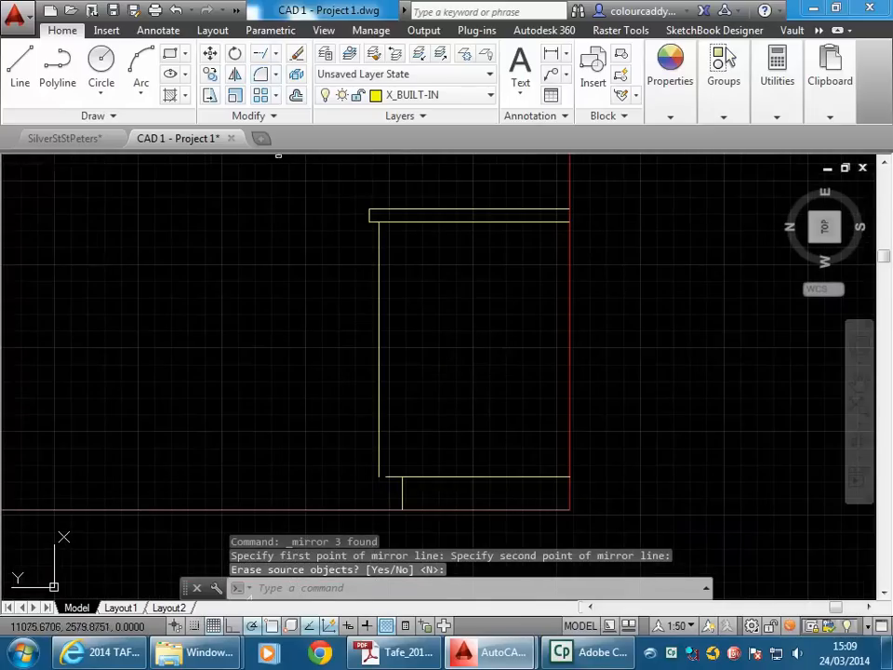
{"action": "left_click", "coordinate": [261, 74]}
{"action": "left_click", "coordinate": [422, 477]}
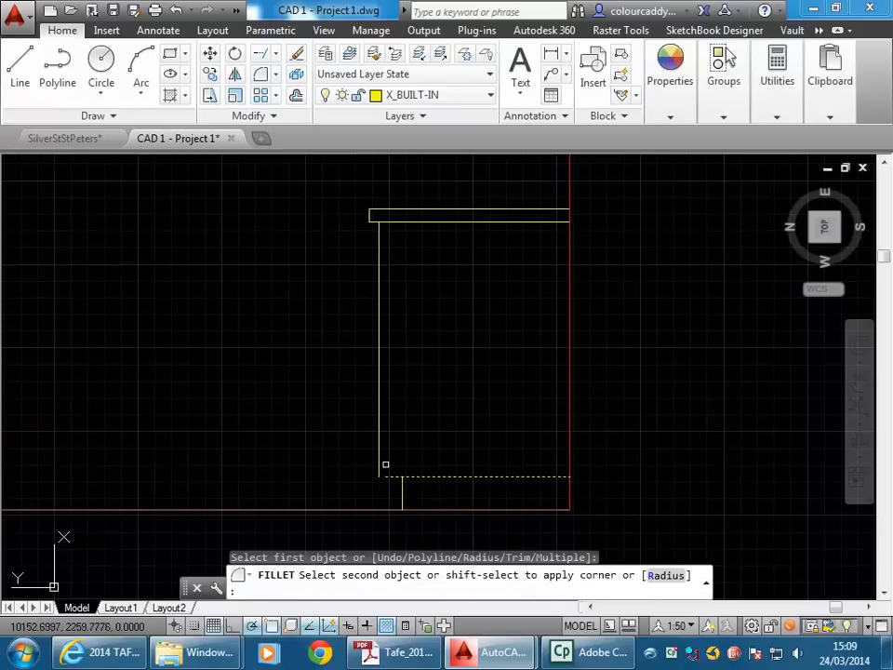
{"action": "left_click", "coordinate": [379, 461]}
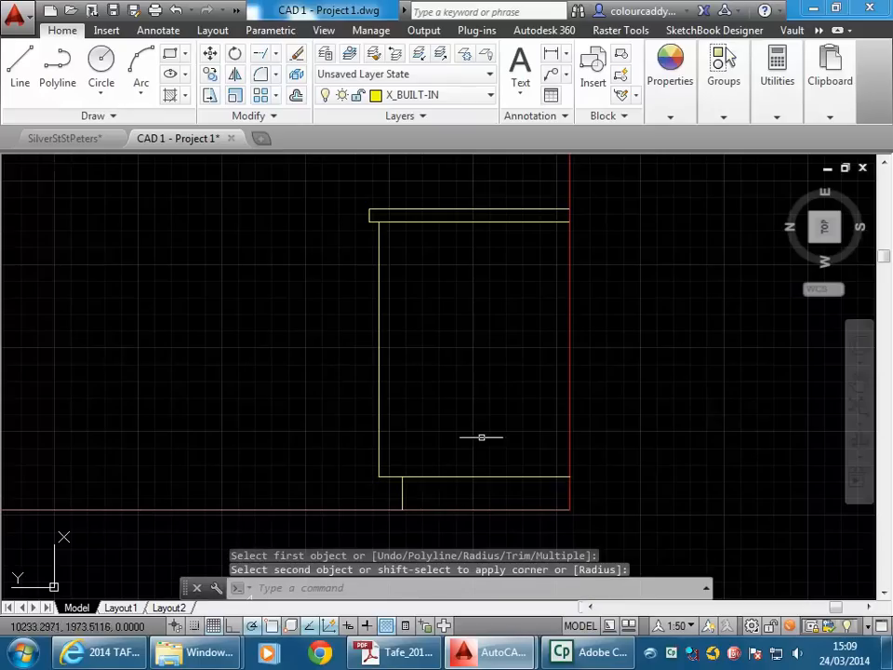
Make X_BUILT-IN_PROJ the current layer and move the right wall's benchtop and cabinet outline onto it.
{"action": "scroll", "coordinate": [391, 219], "scroll_direction": "down", "scroll_amount": 3}
{"action": "middle_click_drag", "start_coordinate": [391, 219], "coordinate": [366, 308]}
{"action": "scroll", "coordinate": [408, 349], "scroll_direction": "up", "scroll_amount": 4}
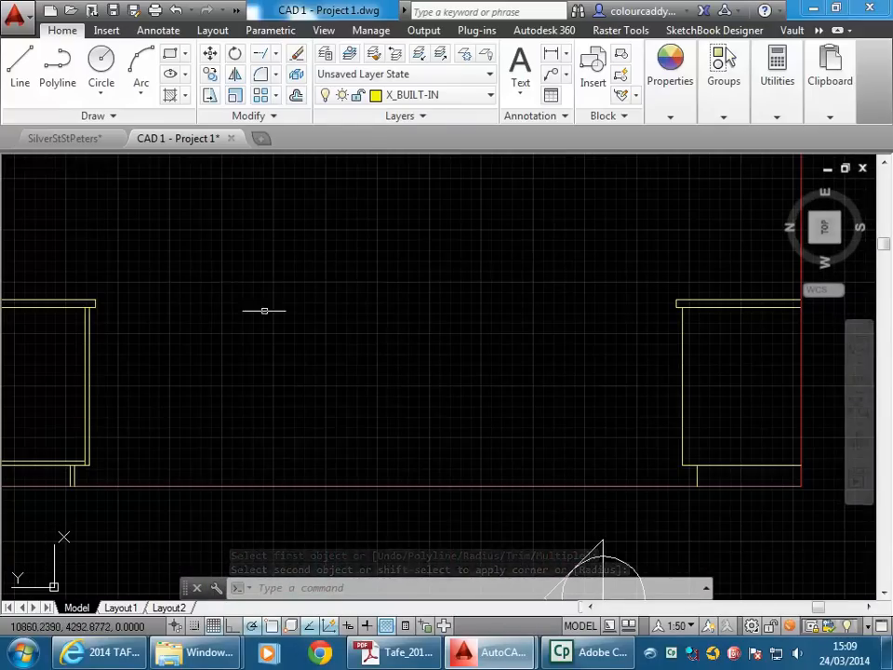
{"action": "left_click", "coordinate": [412, 97]}
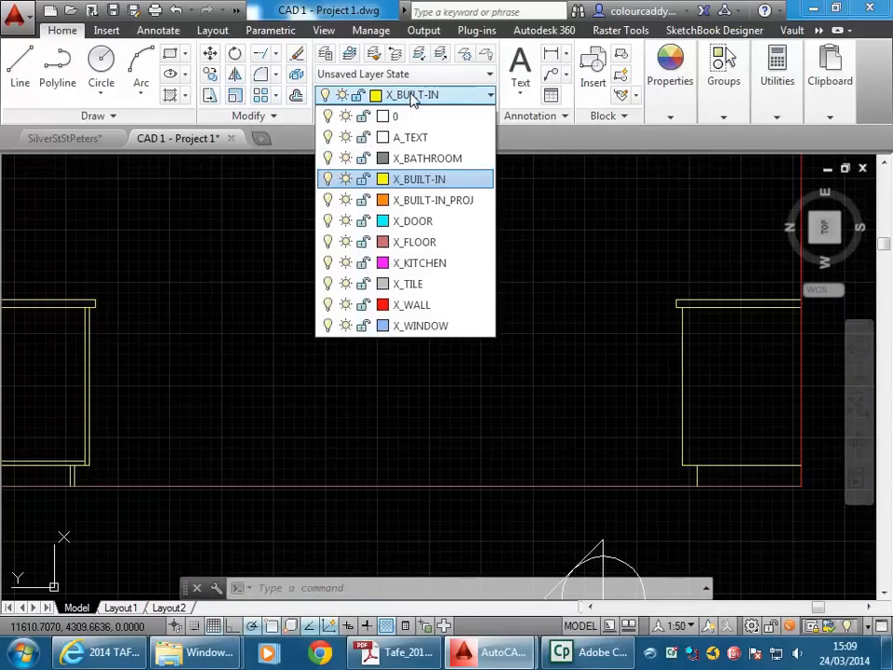
{"action": "left_click", "coordinate": [437, 201]}
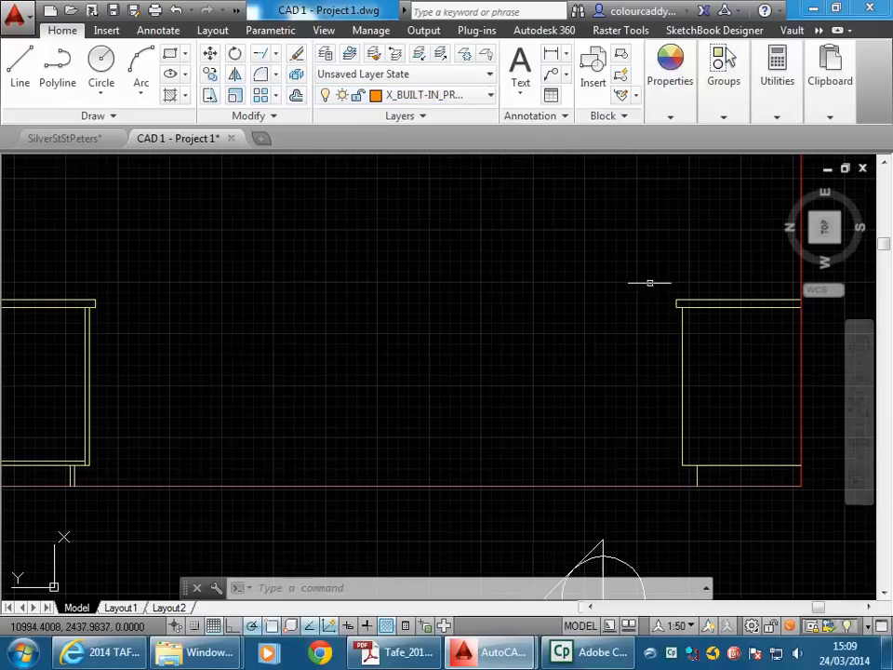
{"action": "left_click", "coordinate": [747, 272]}
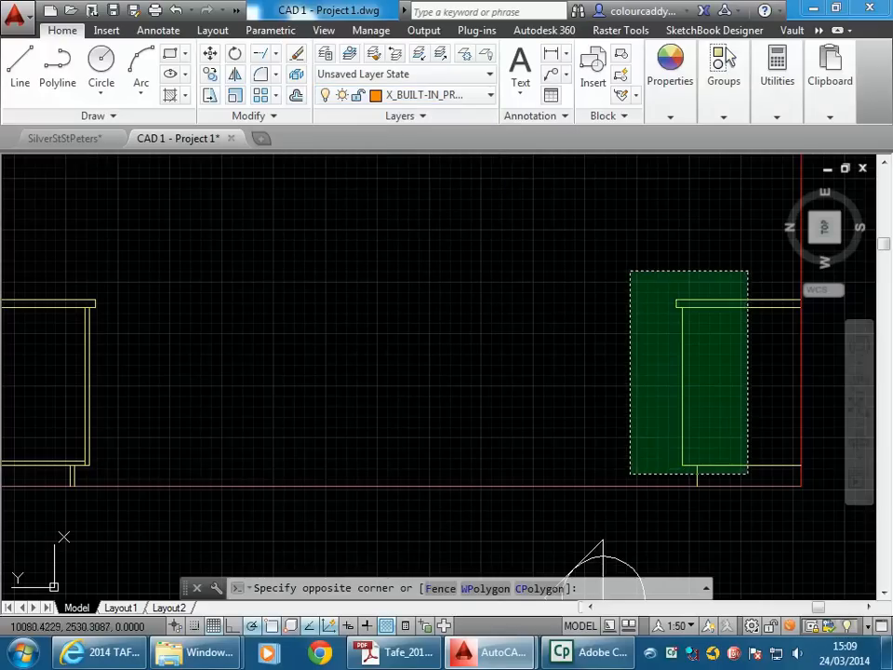
{"action": "left_click", "coordinate": [629, 472]}
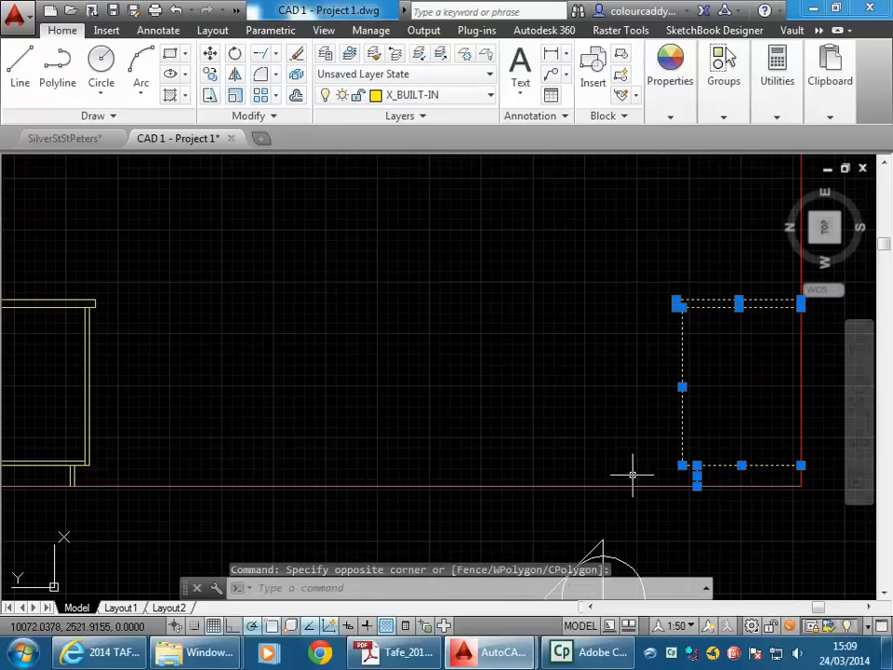
{"action": "left_click", "coordinate": [463, 97]}
{"action": "left_click", "coordinate": [438, 200]}
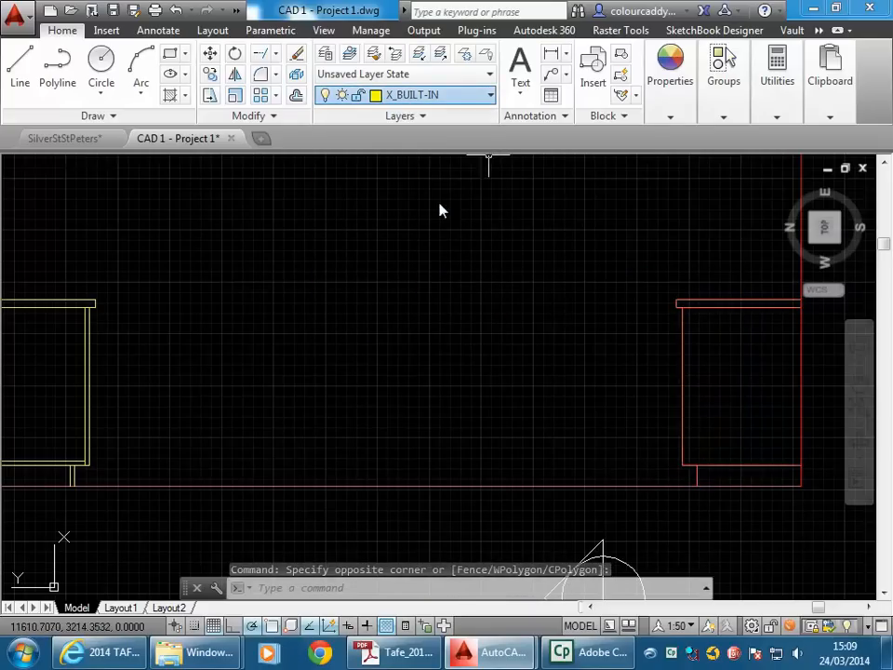
{"action": "key", "text": "Escape"}
{"action": "key", "text": "Escape"}
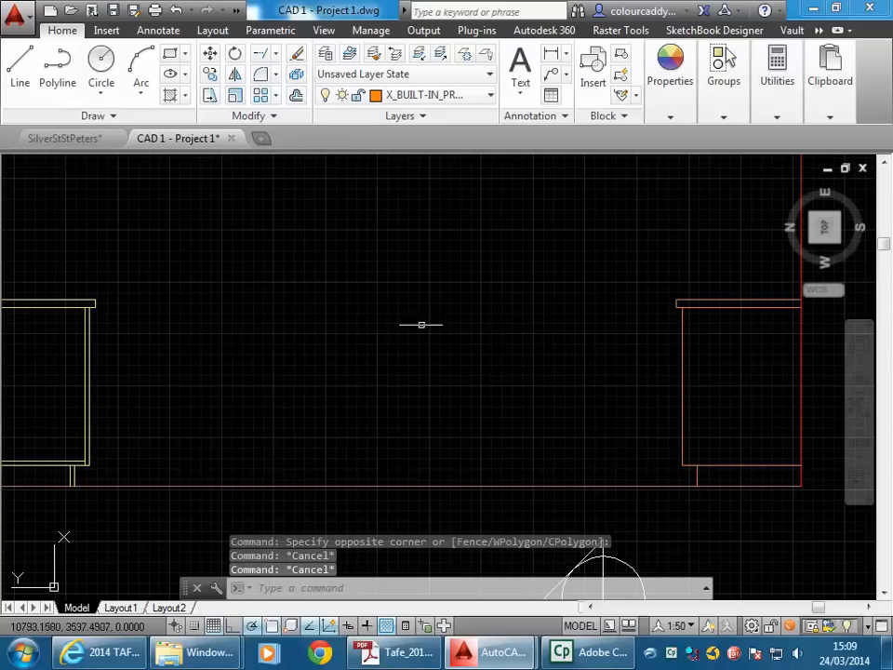
Use Fillet to extend the right benchtop's top and underside lines to the front edge of the left benchtop.
{"action": "left_click", "coordinate": [262, 74]}
{"action": "left_click", "coordinate": [696, 300]}
{"action": "scroll", "coordinate": [158, 260], "scroll_direction": "up", "scroll_amount": 4}
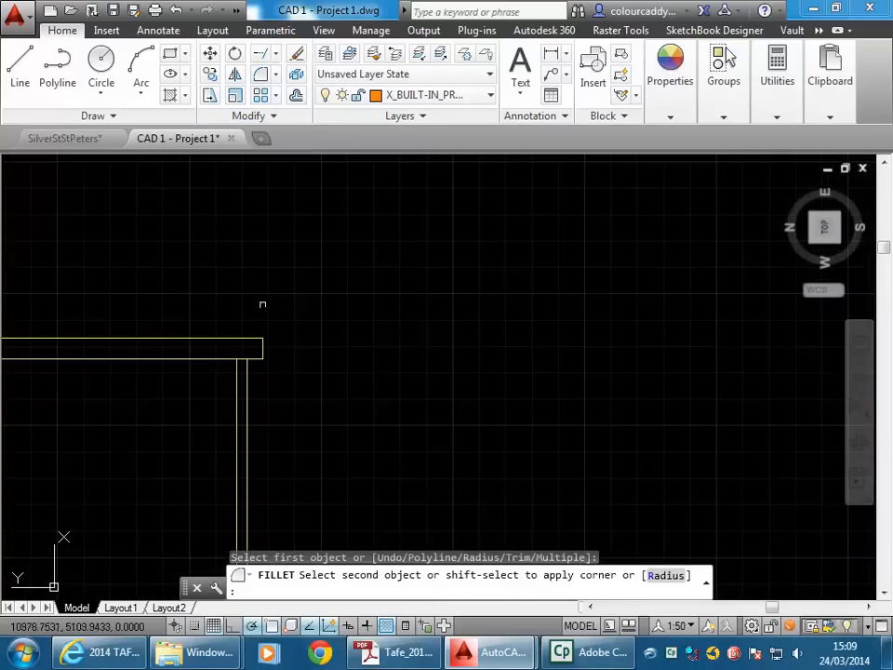
{"action": "scroll", "coordinate": [230, 349], "scroll_direction": "up", "scroll_amount": 4}
{"action": "right_click", "coordinate": [235, 280]}
{"action": "left_click", "coordinate": [255, 291]}
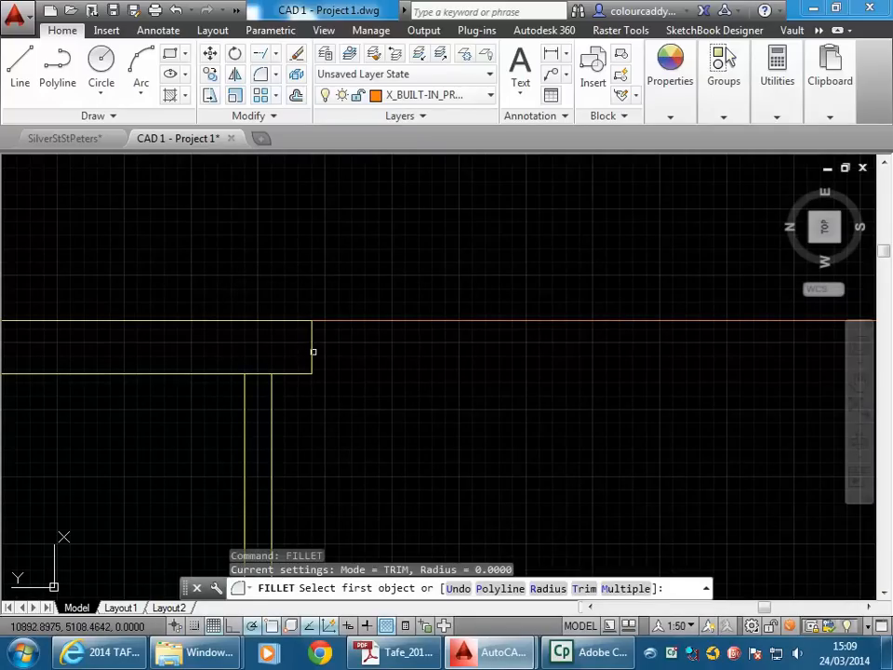
{"action": "left_click", "coordinate": [314, 352]}
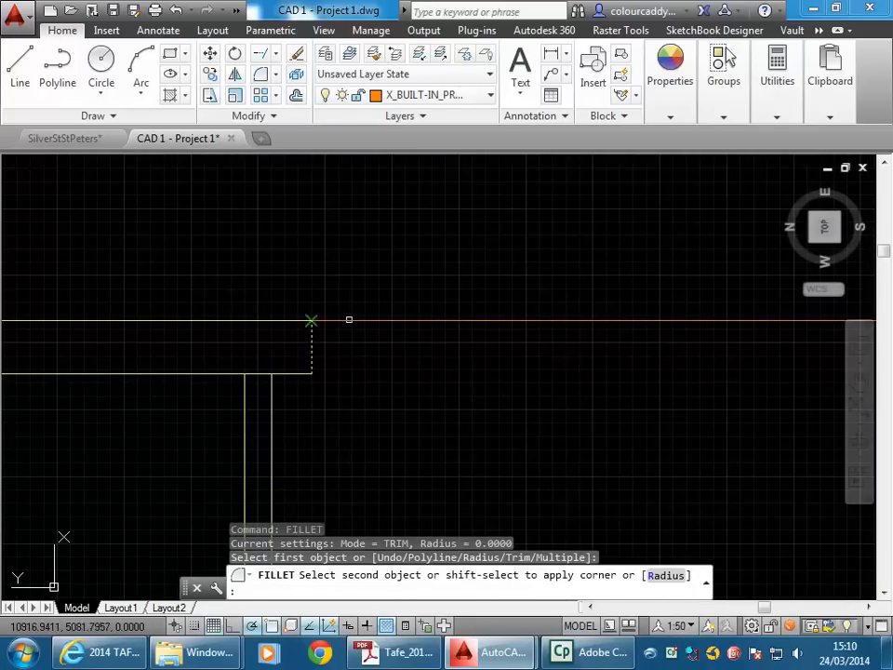
{"action": "scroll", "coordinate": [376, 274], "scroll_direction": "down", "scroll_amount": 3}
{"action": "scroll", "coordinate": [684, 339], "scroll_direction": "up", "scroll_amount": 5}
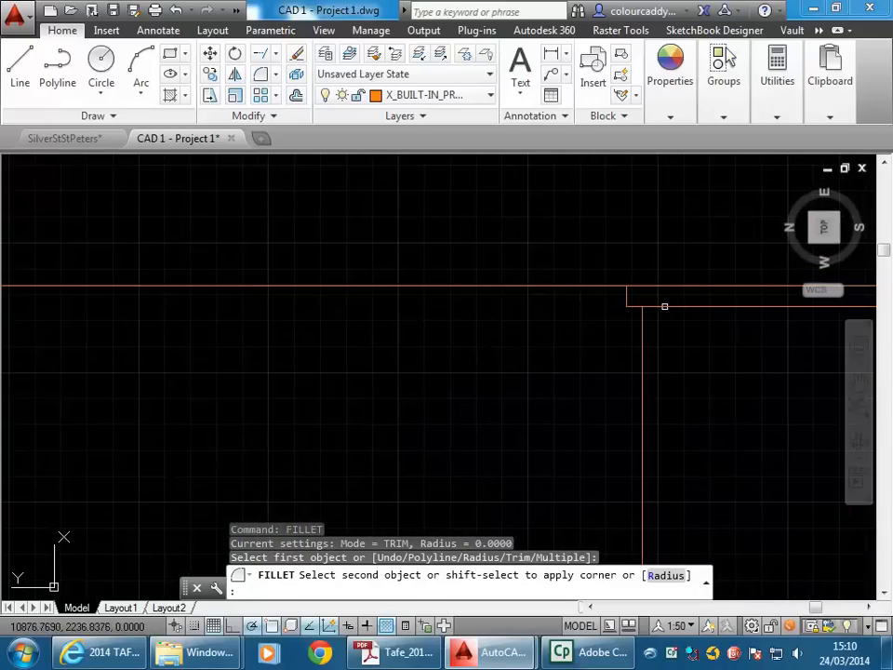
{"action": "left_click", "coordinate": [665, 306]}
Use Fillet to extend the right cabinet's base line across to the outer front line of the left cabinet.
{"action": "scroll", "coordinate": [267, 320], "scroll_direction": "down", "scroll_amount": 4}
{"action": "middle_click_drag", "start_coordinate": [267, 320], "coordinate": [515, 323]}
{"action": "scroll", "coordinate": [312, 329], "scroll_direction": "up", "scroll_amount": 2}
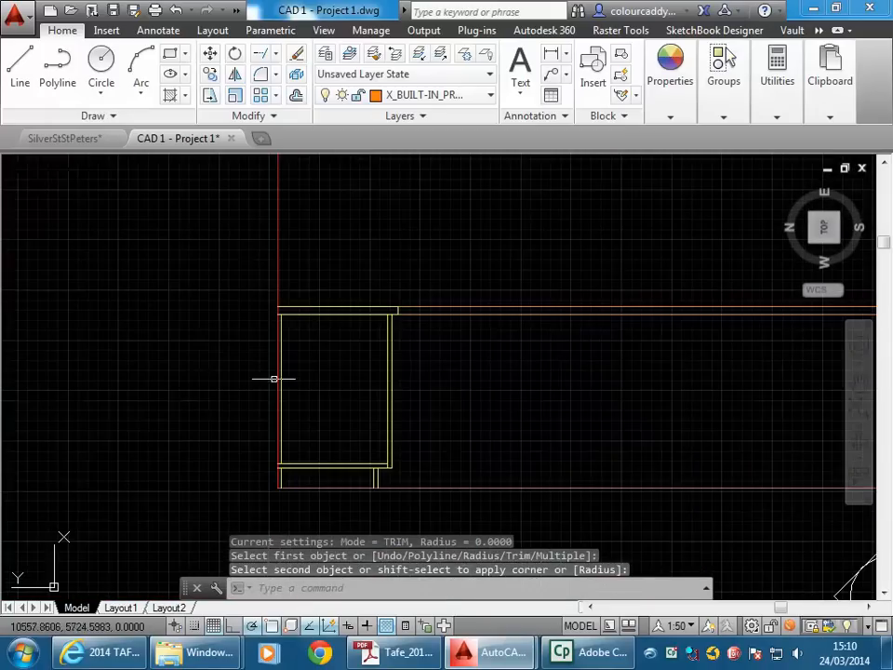
{"action": "middle_click_drag", "start_coordinate": [373, 395], "coordinate": [209, 371]}
{"action": "scroll", "coordinate": [209, 370], "scroll_direction": "down", "scroll_amount": 3}
{"action": "scroll", "coordinate": [443, 429], "scroll_direction": "down", "scroll_amount": 3}
{"action": "mouse_move", "coordinate": [443, 429]}
{"action": "middle_mouse_down"}
{"action": "mouse_move", "coordinate": [442, 328]}
{"action": "mouse_move", "coordinate": [415, 250]}
{"action": "middle_mouse_up"}
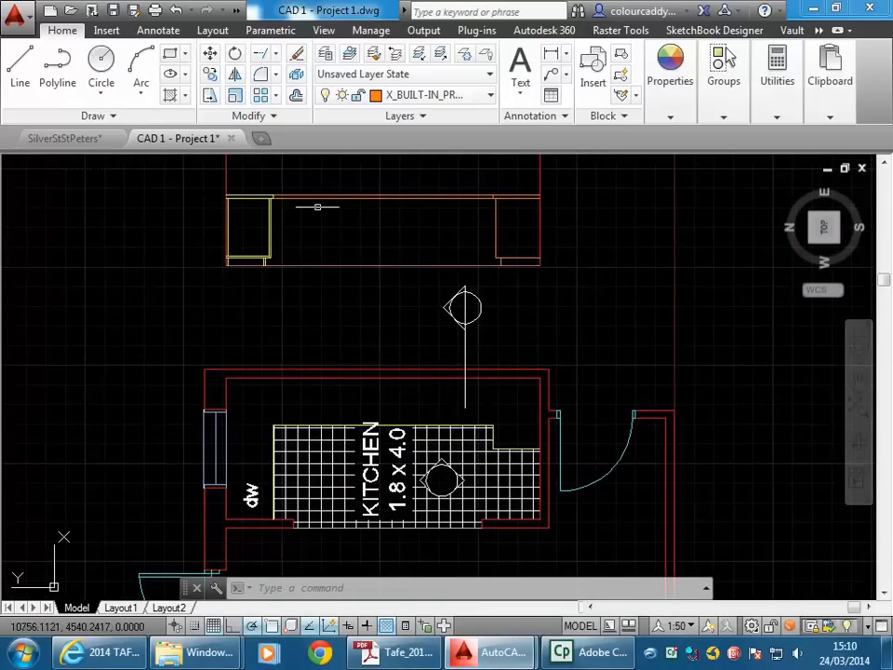
{"action": "scroll", "coordinate": [363, 341], "scroll_direction": "up", "scroll_amount": 5}
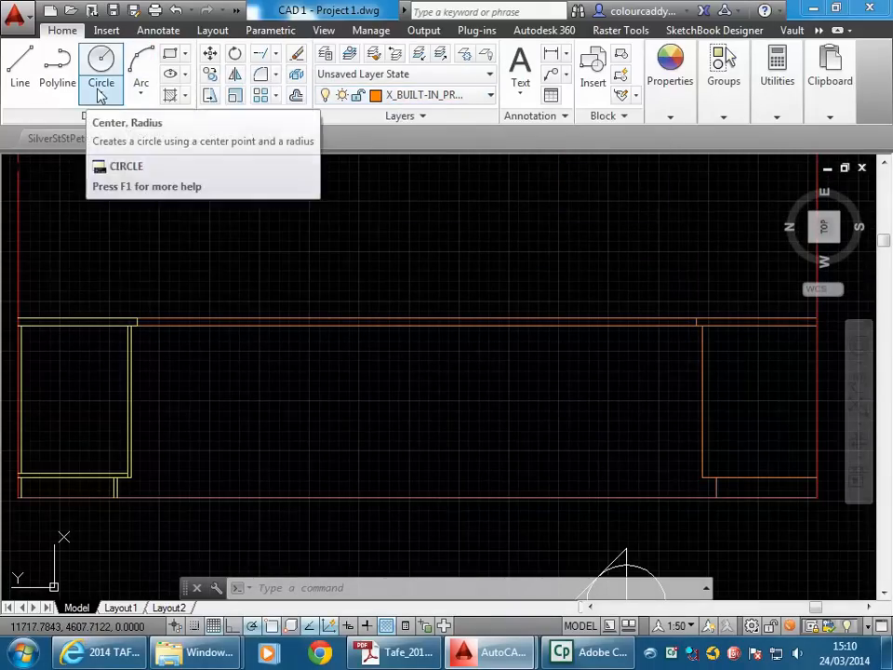
{"action": "left_click", "coordinate": [262, 73]}
{"action": "left_click", "coordinate": [727, 478]}
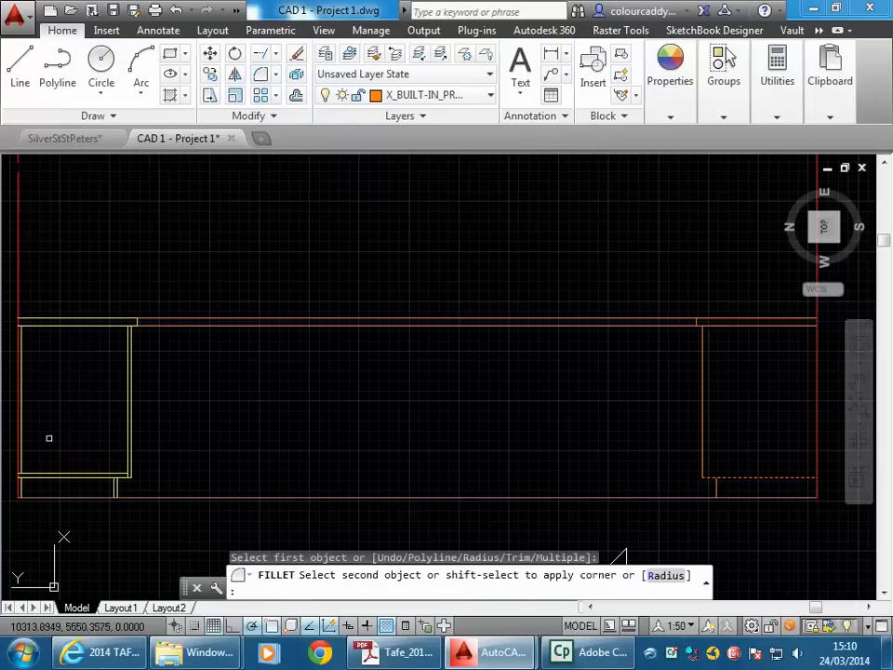
{"action": "left_click", "coordinate": [131, 453]}
Measure the horizontal distance along the base line between the front faces of the right and left cabinets.
{"action": "middle_click_drag", "start_coordinate": [256, 415], "coordinate": [245, 409]}
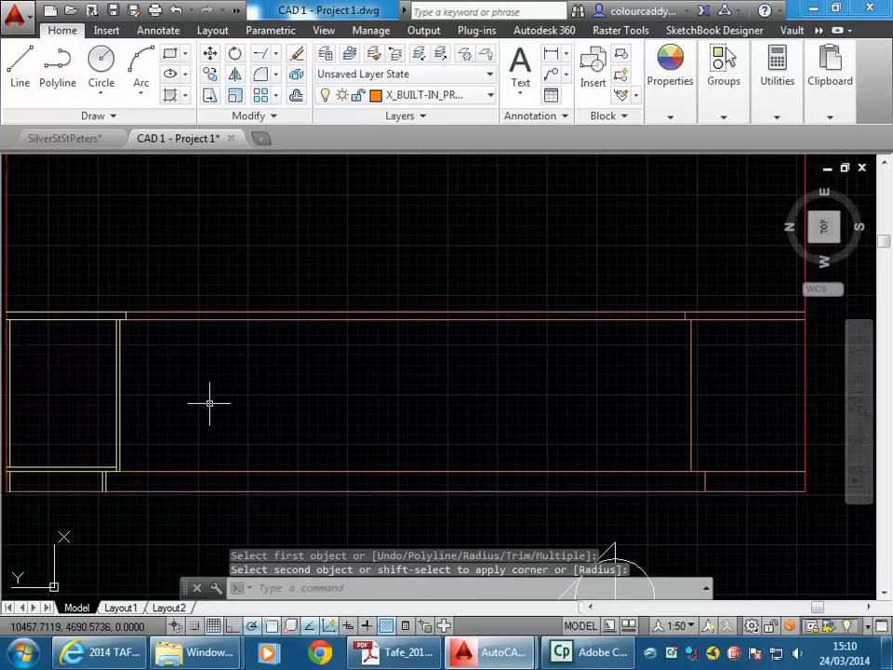
{"action": "left_click", "coordinate": [776, 94]}
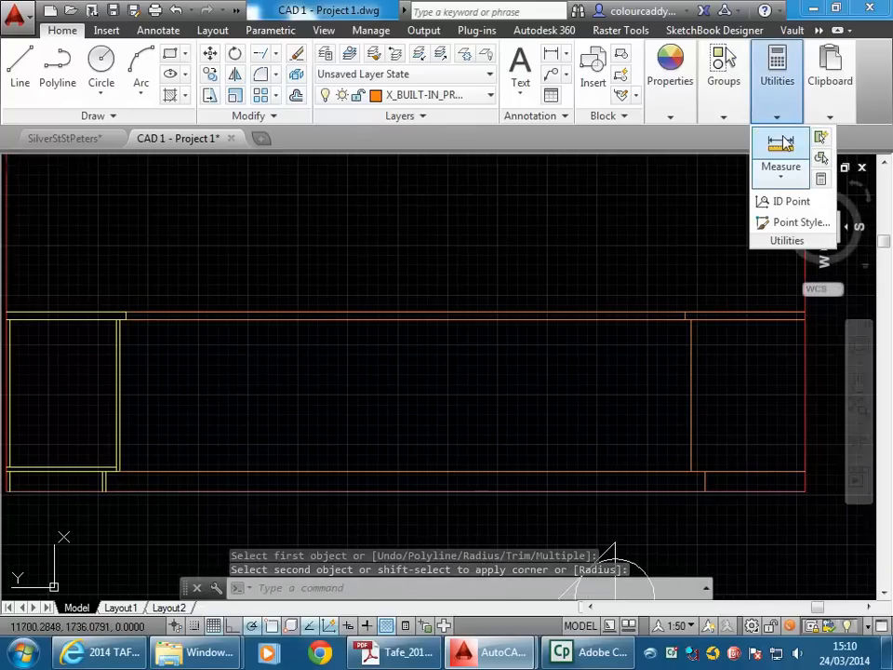
{"action": "left_click", "coordinate": [781, 159]}
{"action": "left_click", "coordinate": [691, 471]}
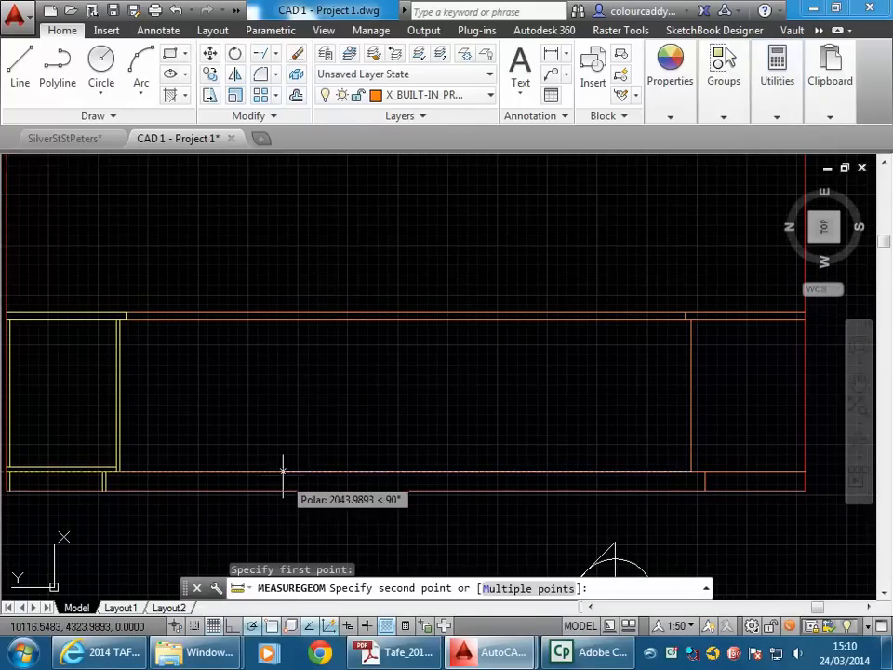
{"action": "left_click", "coordinate": [122, 480]}
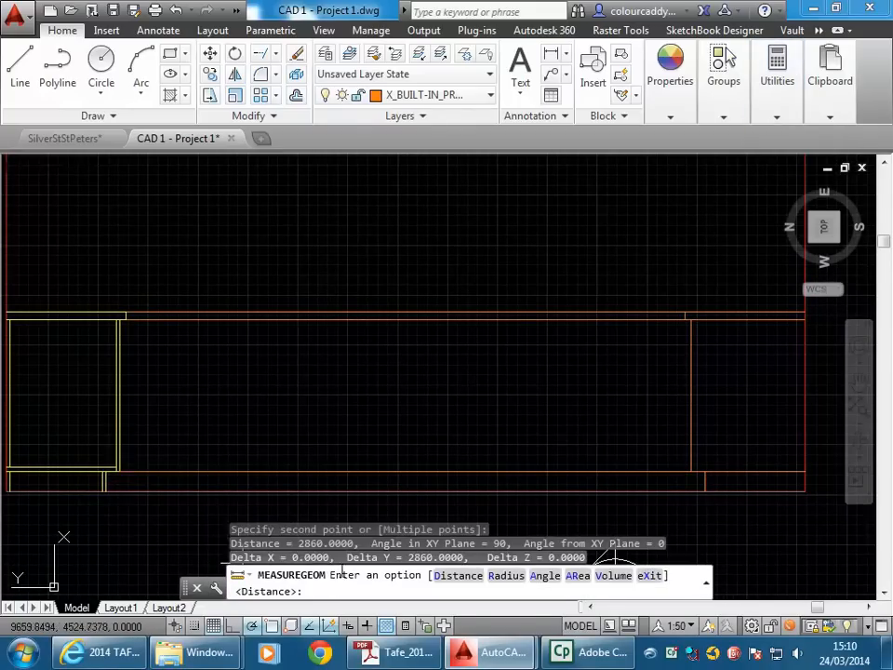
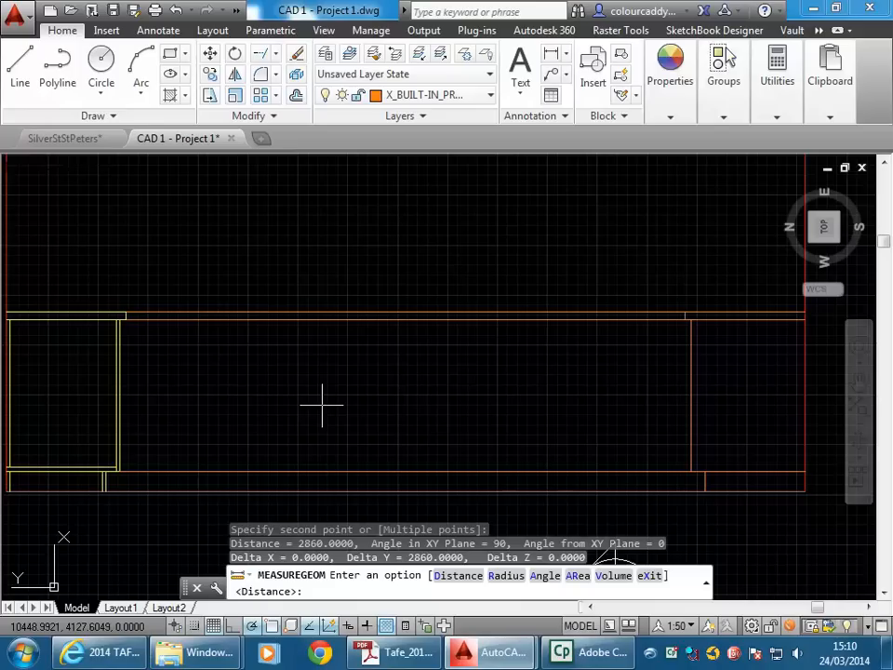
{"action": "key", "text": "Escape"}
{"action": "key", "text": "F2"}
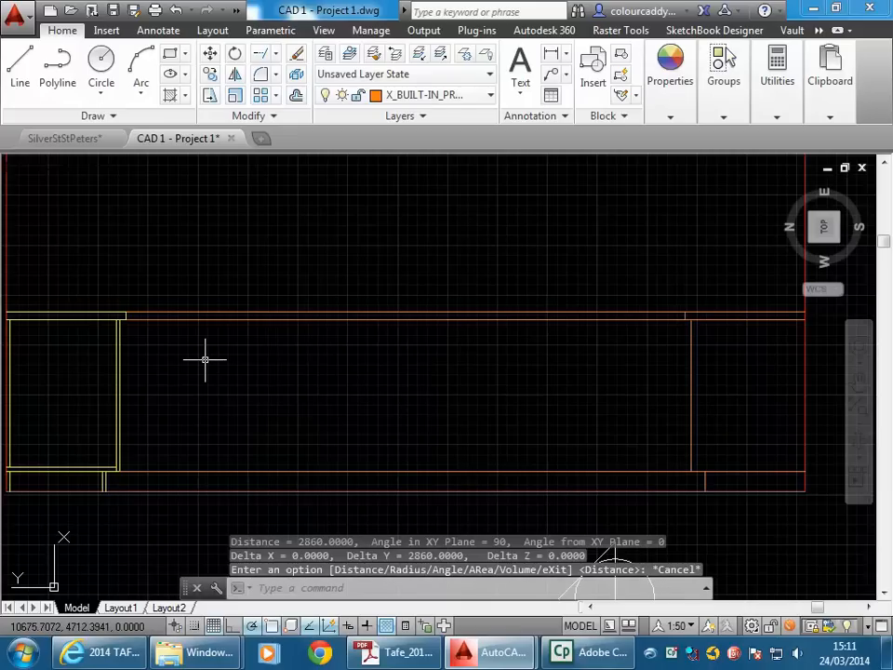
Offset the left cabinet's outer front line 400 mm towards the right cabinet.
{"action": "left_click", "coordinate": [297, 97]}
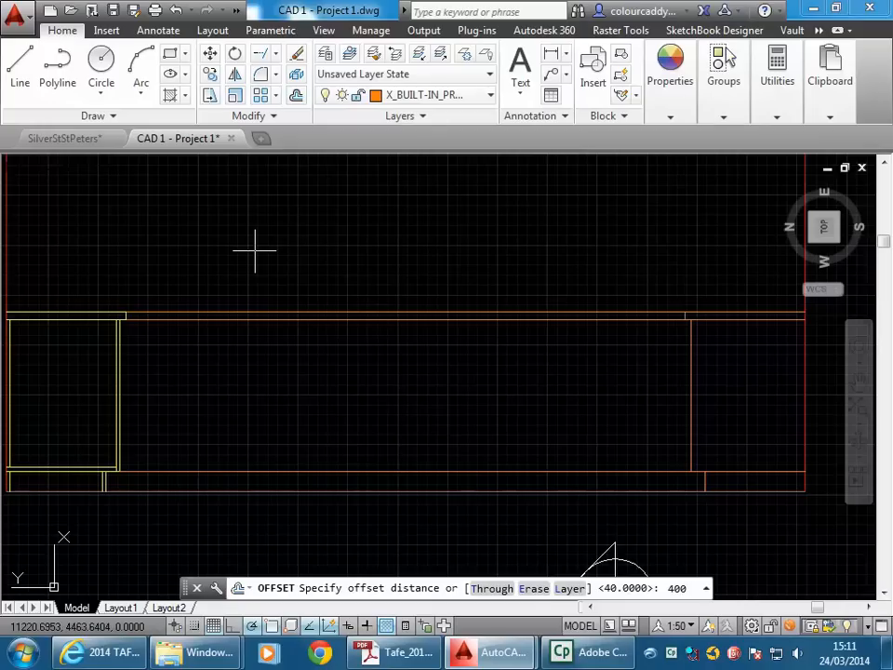
{"action": "type", "text": "400"}
{"action": "key", "text": "Return"}
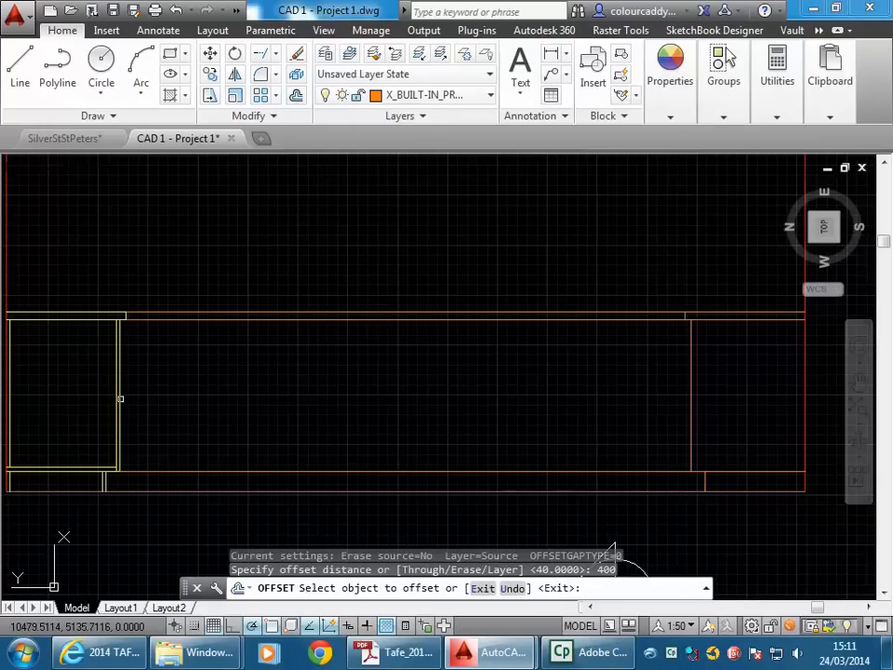
{"action": "scroll", "coordinate": [120, 398], "scroll_direction": "down", "scroll_amount": 5}
{"action": "middle_click_drag", "start_coordinate": [169, 276], "coordinate": [200, 279]}
{"action": "scroll", "coordinate": [214, 391], "scroll_direction": "up", "scroll_amount": 4}
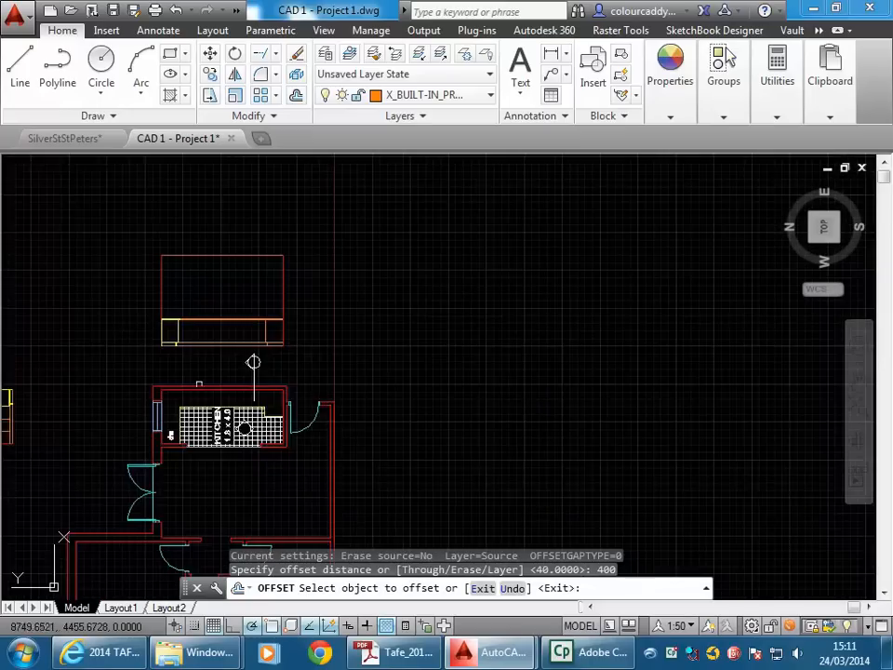
{"action": "scroll", "coordinate": [233, 398], "scroll_direction": "up", "scroll_amount": 2}
{"action": "middle_click_drag", "start_coordinate": [259, 398], "coordinate": [251, 380]}
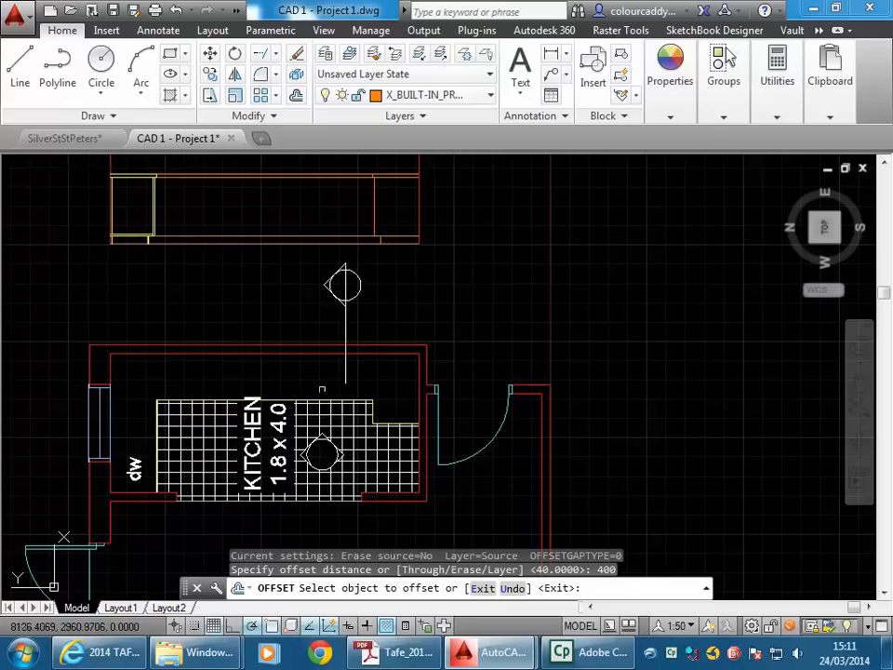
{"action": "mouse_move", "coordinate": [192, 198]}
{"action": "middle_mouse_down"}
{"action": "mouse_move", "coordinate": [229, 223]}
{"action": "mouse_move", "coordinate": [246, 306]}
{"action": "mouse_move", "coordinate": [133, 368]}
{"action": "middle_mouse_up"}
{"action": "scroll", "coordinate": [245, 313], "scroll_direction": "up", "scroll_amount": 4}
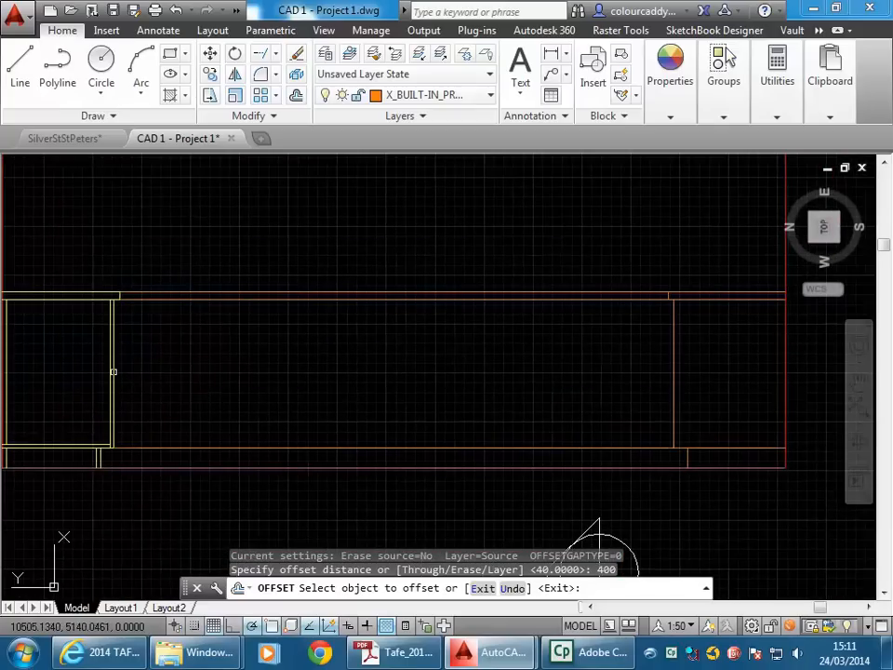
{"action": "left_click", "coordinate": [114, 371]}
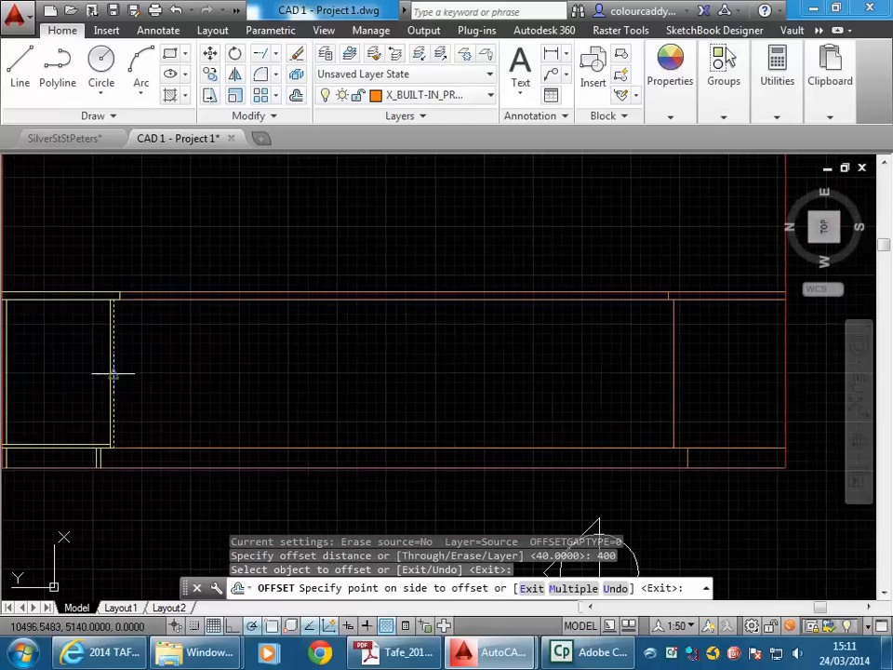
{"action": "left_click", "coordinate": [214, 386]}
{"action": "right_click", "coordinate": [269, 344]}
{"action": "left_click", "coordinate": [303, 352]}
Move the new vertical division line onto the X_BUILT-IN_PROJ layer.
{"action": "left_click", "coordinate": [191, 383]}
{"action": "left_click", "coordinate": [170, 384]}
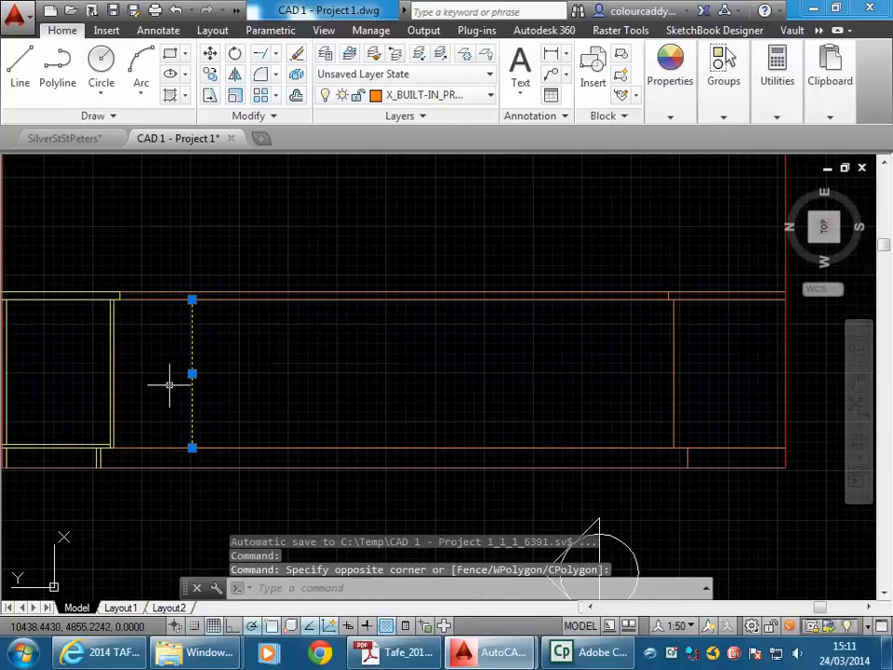
{"action": "left_click", "coordinate": [418, 94]}
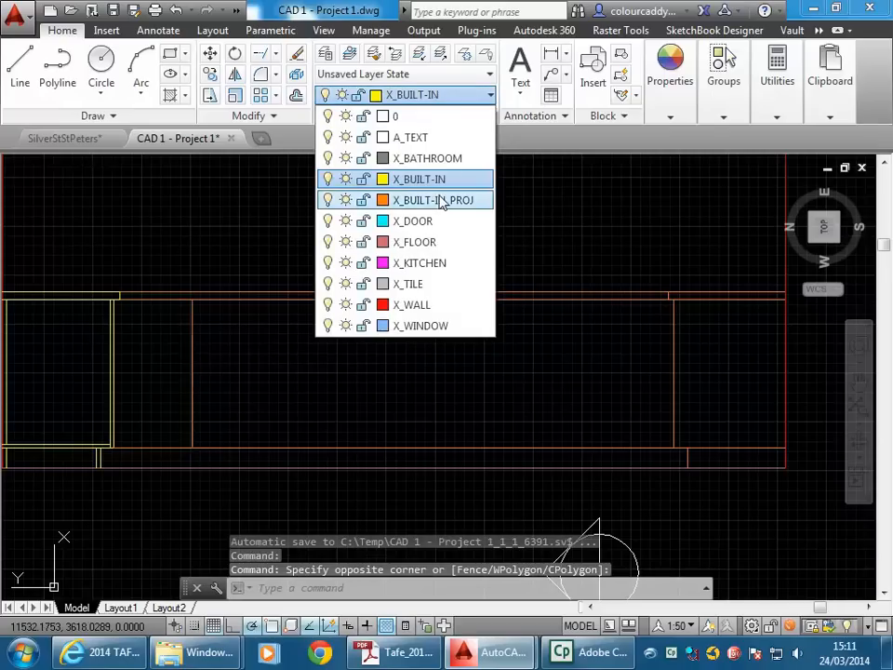
{"action": "left_click", "coordinate": [443, 200]}
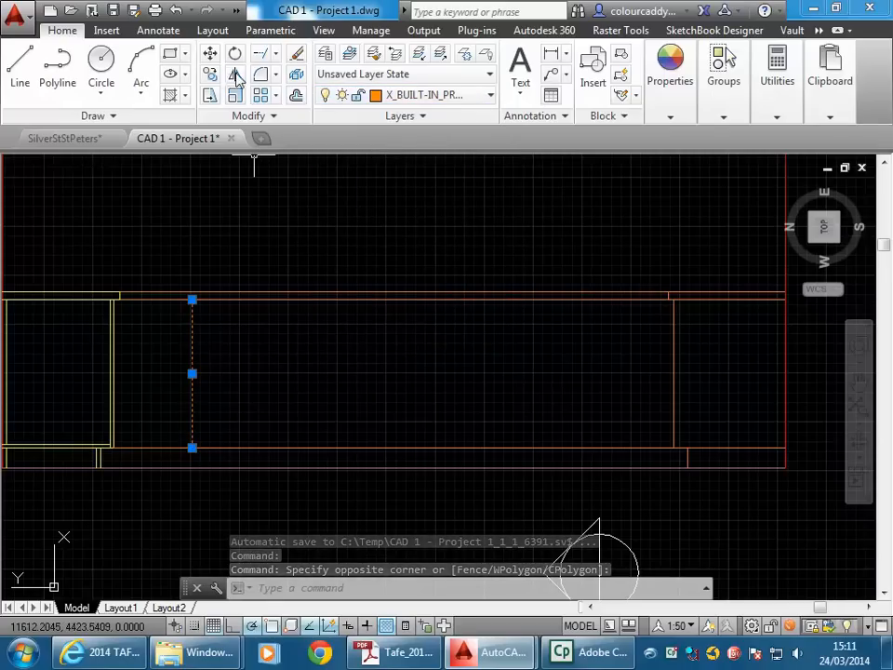
Offset the division line repeatedly by 400 mm to add five more cabinet divisions towards the right cabinet.
{"action": "left_click", "coordinate": [297, 95]}
{"action": "right_click", "coordinate": [276, 260]}
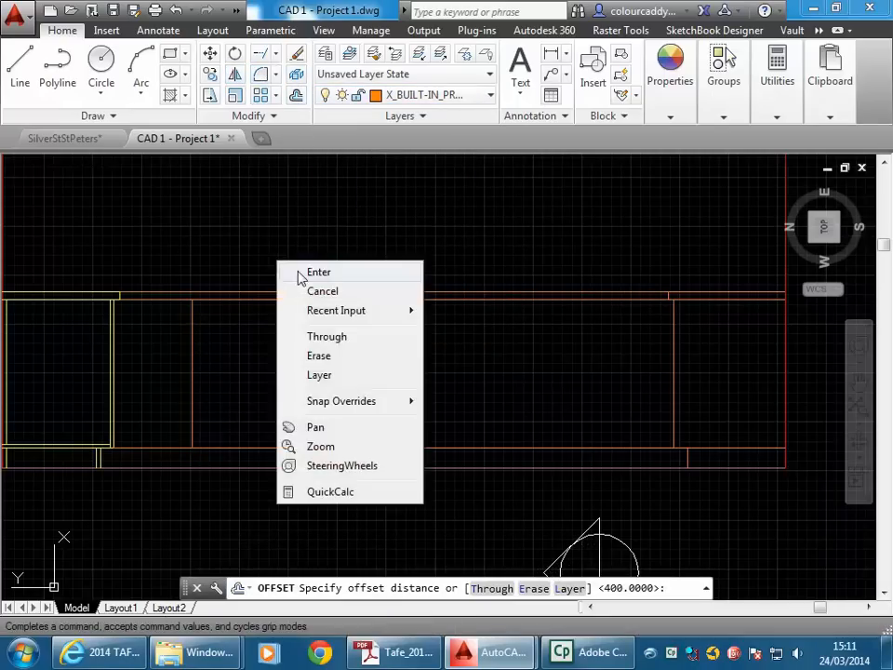
{"action": "left_click", "coordinate": [300, 274]}
{"action": "left_click", "coordinate": [192, 353]}
{"action": "left_click", "coordinate": [391, 361]}
{"action": "left_click", "coordinate": [268, 353]}
{"action": "left_click", "coordinate": [351, 363]}
{"action": "left_click", "coordinate": [349, 363]}
{"action": "left_click", "coordinate": [429, 359]}
{"action": "left_click", "coordinate": [429, 358]}
{"action": "left_click", "coordinate": [502, 357]}
{"action": "left_click", "coordinate": [506, 360]}
{"action": "left_click", "coordinate": [572, 357]}
{"action": "left_click", "coordinate": [580, 358]}
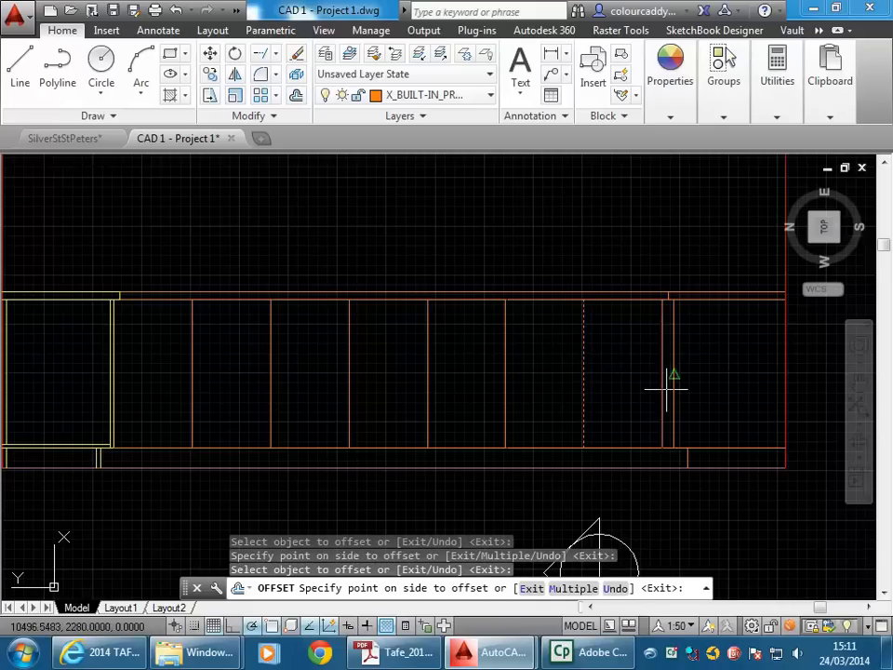
{"action": "key", "text": "Escape"}
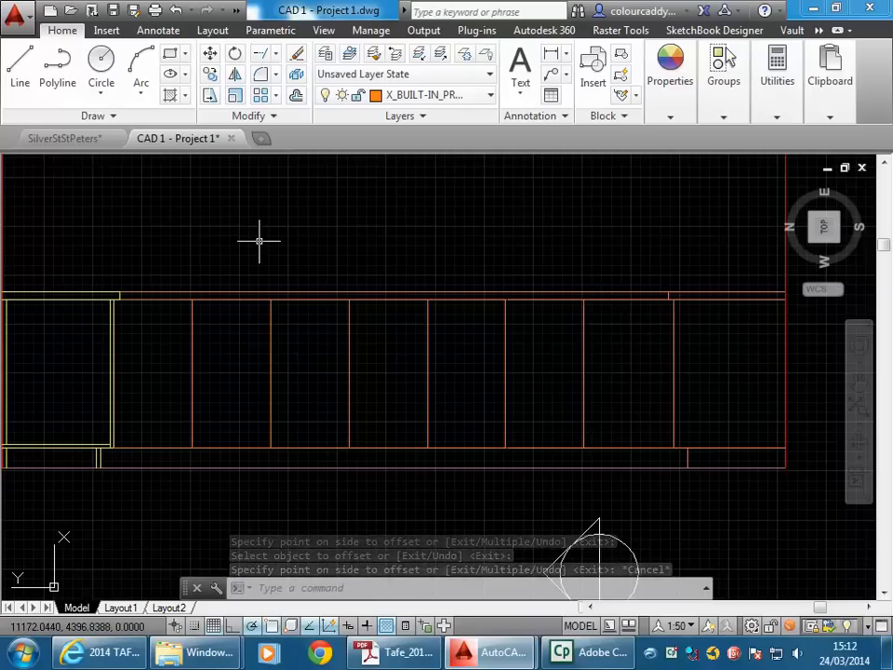
Examine the kitchen elevation with its cabinet divisions against the kitchen floor plan below it.
{"action": "middle_click_drag", "start_coordinate": [259, 242], "coordinate": [315, 247]}
{"action": "scroll", "coordinate": [314, 247], "scroll_direction": "down", "scroll_amount": 3}
{"action": "mouse_move", "coordinate": [356, 326]}
{"action": "middle_mouse_down"}
{"action": "mouse_move", "coordinate": [286, 415]}
{"action": "mouse_move", "coordinate": [317, 452]}
{"action": "middle_mouse_up"}
{"action": "scroll", "coordinate": [316, 398], "scroll_direction": "up", "scroll_amount": 2}
{"action": "scroll", "coordinate": [315, 399], "scroll_direction": "down", "scroll_amount": 4}
{"action": "middle_click_drag", "start_coordinate": [315, 400], "coordinate": [287, 293]}
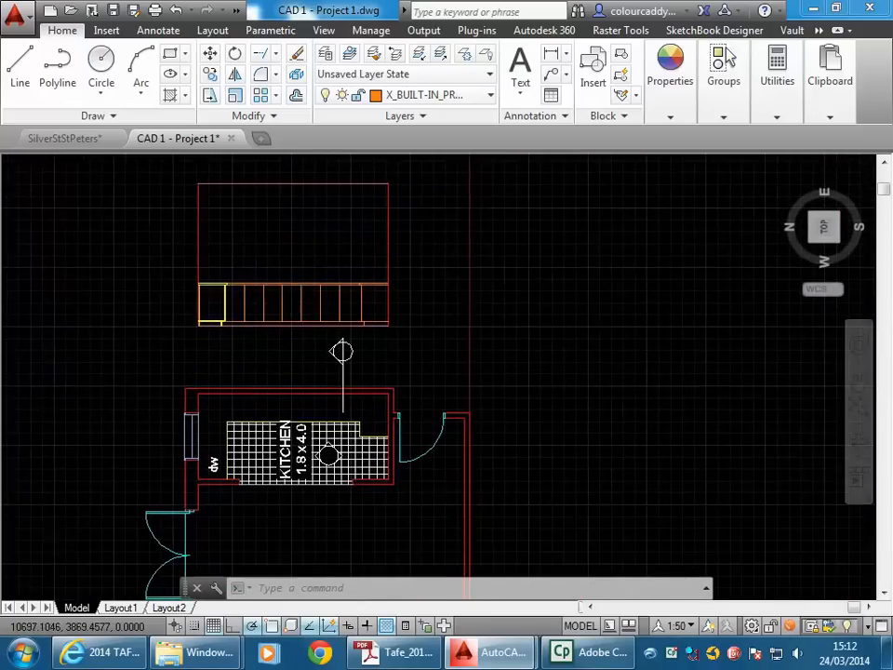
{"action": "scroll", "coordinate": [233, 423], "scroll_direction": "up", "scroll_amount": 2}
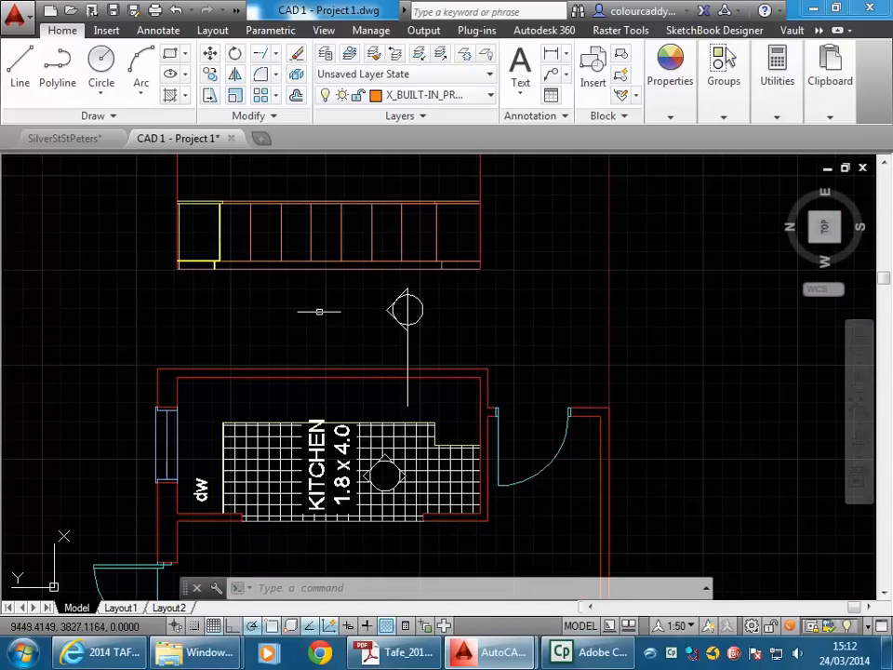
{"action": "scroll", "coordinate": [316, 383], "scroll_direction": "down", "scroll_amount": 2}
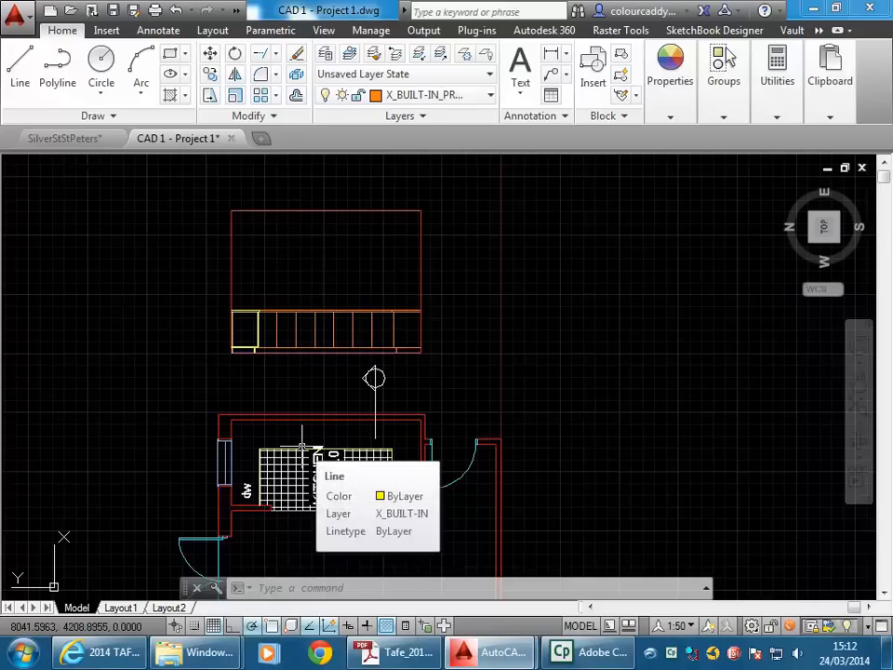
{"action": "mouse_move", "coordinate": [310, 428]}
{"action": "middle_mouse_down"}
{"action": "mouse_move", "coordinate": [276, 409]}
{"action": "mouse_move", "coordinate": [274, 446]}
{"action": "middle_mouse_up"}
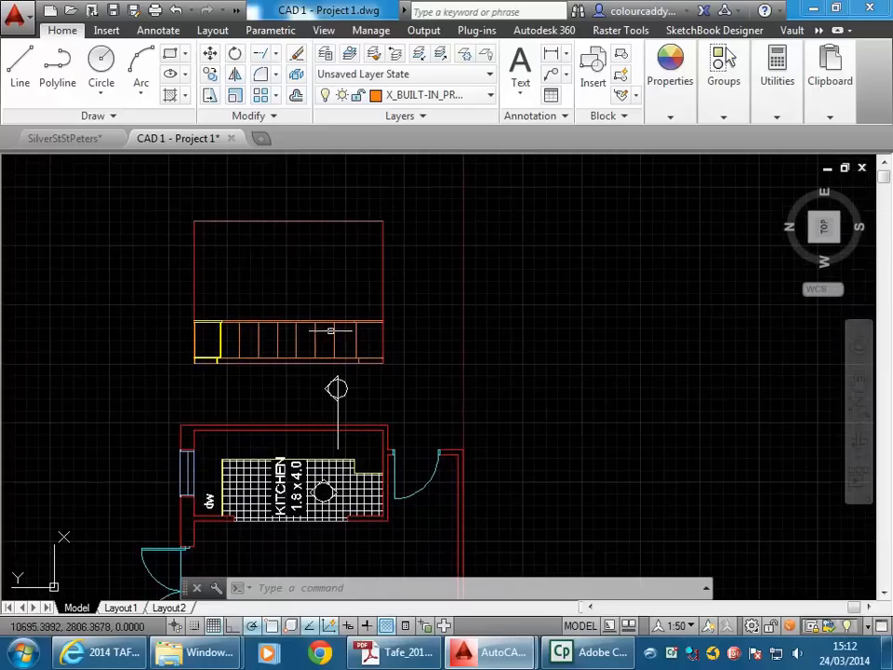
Rotate the plan view a quarter turn so that north points up.
{"action": "left_click", "coordinate": [869, 199]}
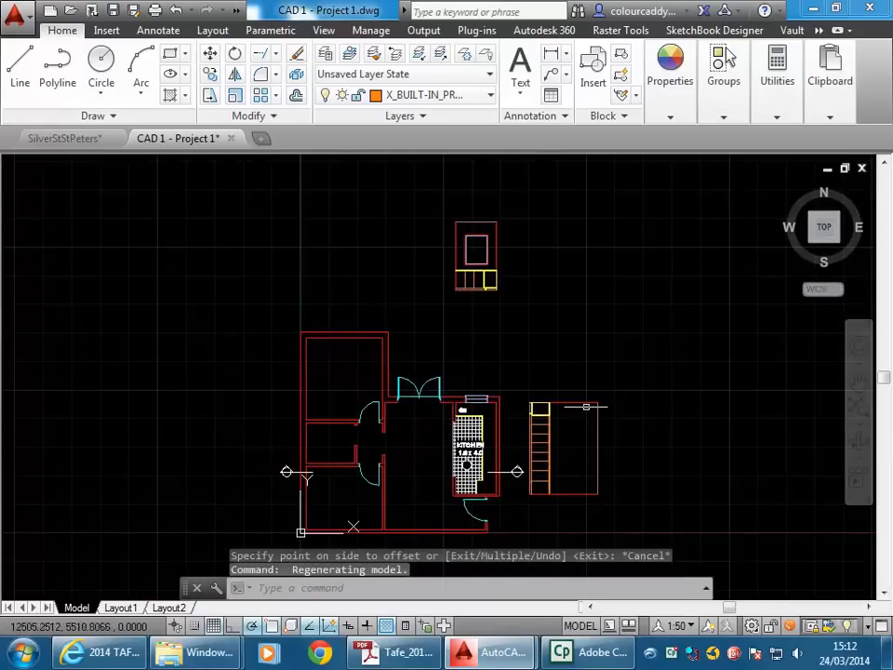
{"action": "scroll", "coordinate": [446, 454], "scroll_direction": "up", "scroll_amount": 2}
{"action": "scroll", "coordinate": [432, 421], "scroll_direction": "up", "scroll_amount": 2}
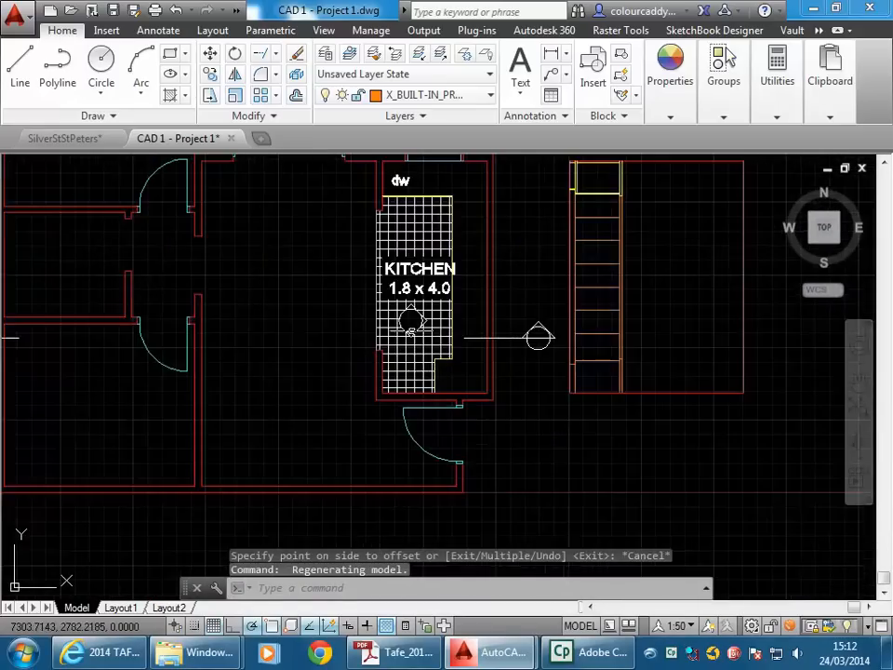
{"action": "scroll", "coordinate": [442, 265], "scroll_direction": "up", "scroll_amount": 2}
{"action": "scroll", "coordinate": [383, 353], "scroll_direction": "down", "scroll_amount": 2}
{"action": "middle_click_drag", "start_coordinate": [384, 354], "coordinate": [384, 257]}
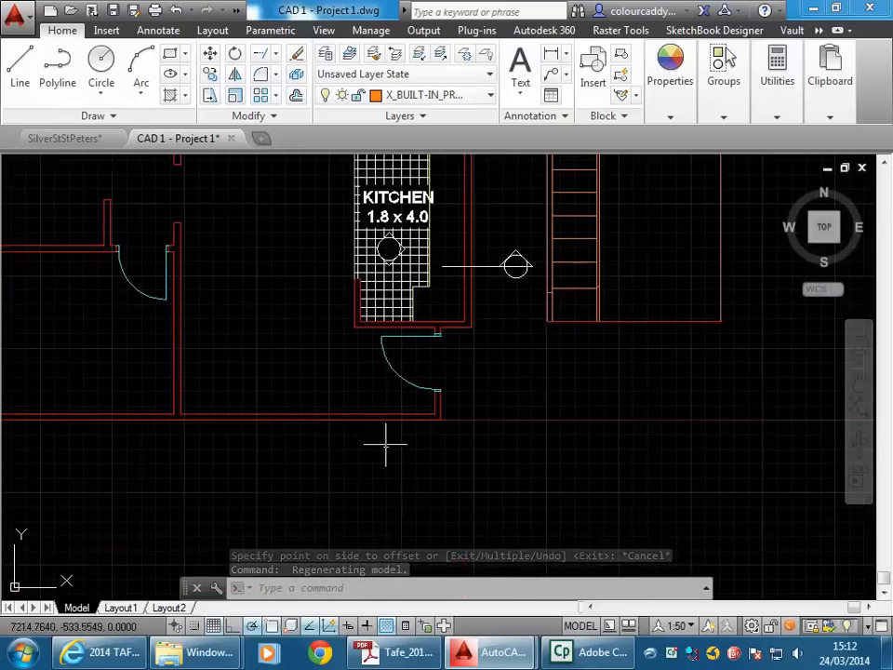
{"action": "scroll", "coordinate": [410, 455], "scroll_direction": "down", "scroll_amount": 2}
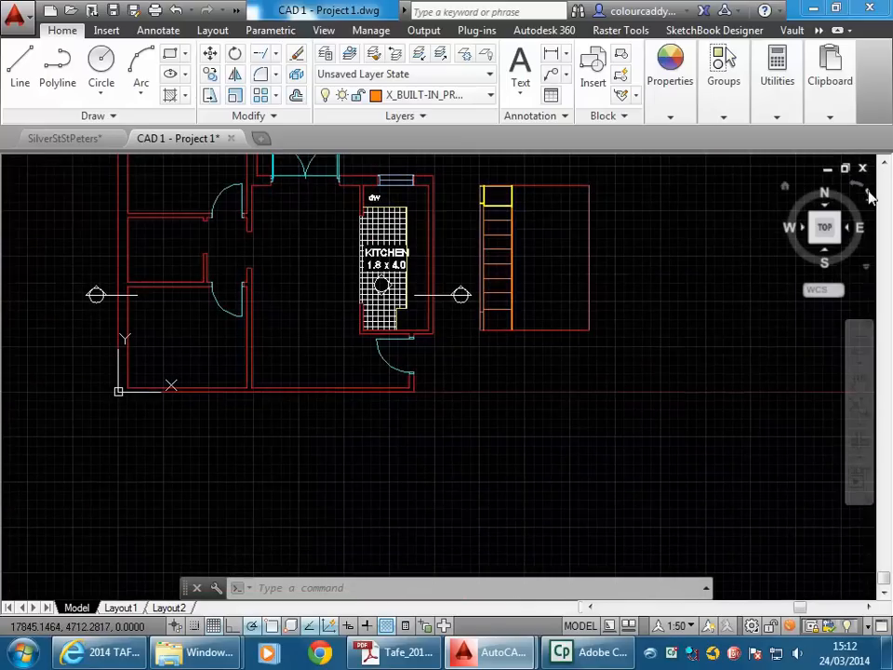
Rotate the plan view through a full turn in quarter-turn increments back to north up.
{"action": "left_click", "coordinate": [868, 194]}
{"action": "left_click", "coordinate": [868, 194]}
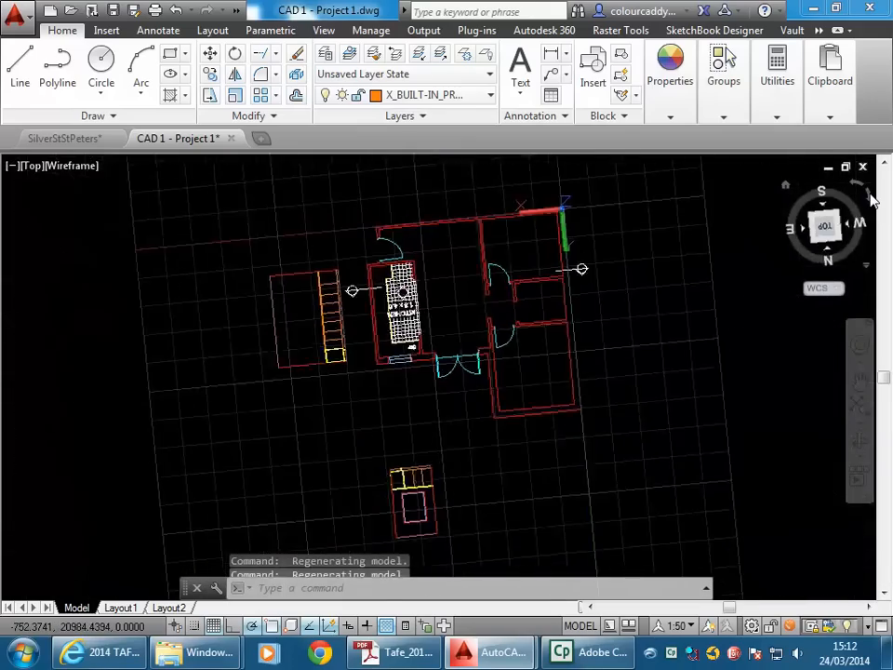
{"action": "left_click", "coordinate": [869, 194]}
{"action": "left_click", "coordinate": [869, 194]}
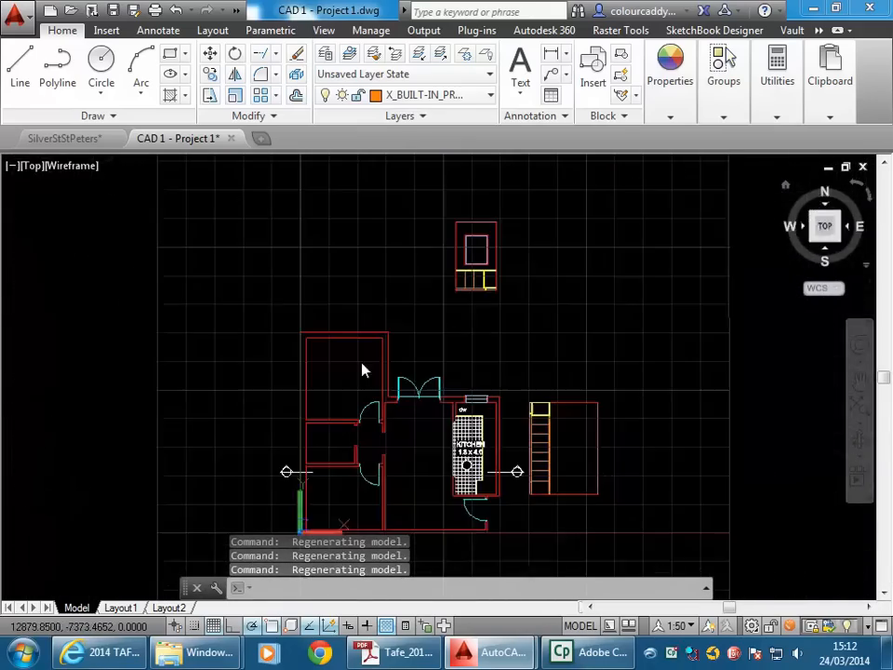
Bring the small room between the two single hinged doors on the plan's west side into close view.
{"action": "scroll", "coordinate": [330, 469], "scroll_direction": "up", "scroll_amount": 5}
{"action": "mouse_move", "coordinate": [325, 452]}
{"action": "middle_mouse_down"}
{"action": "mouse_move", "coordinate": [291, 418]}
{"action": "mouse_move", "coordinate": [286, 436]}
{"action": "middle_mouse_up"}
{"action": "scroll", "coordinate": [293, 416], "scroll_direction": "up", "scroll_amount": 2}
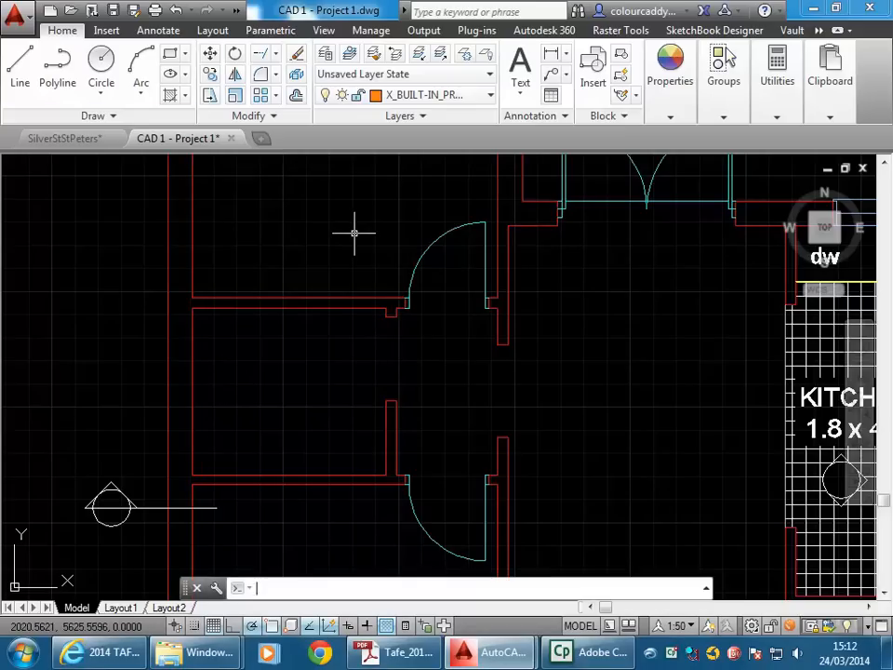
{"action": "key", "text": "Return"}
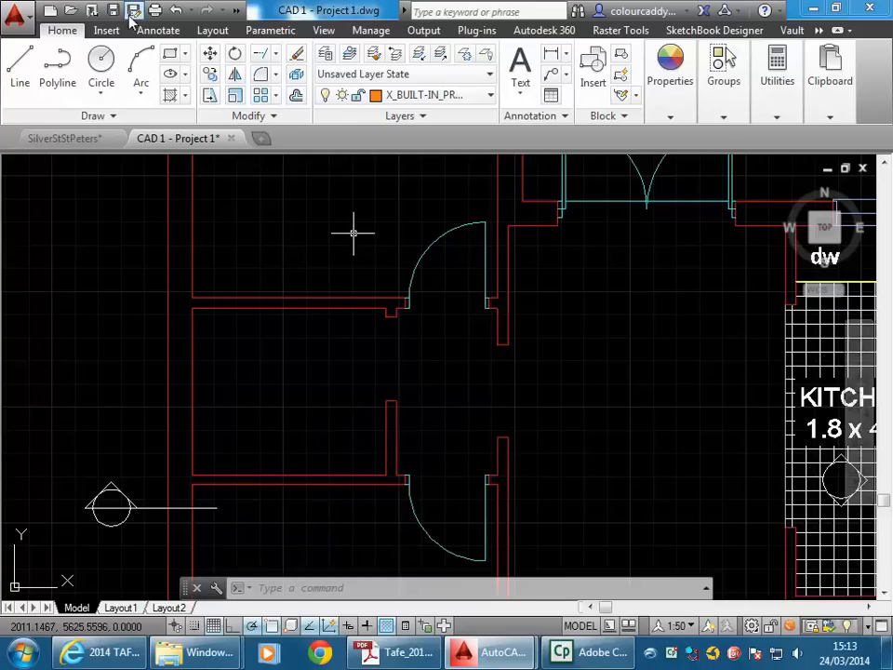
{"action": "left_click", "coordinate": [106, 32]}
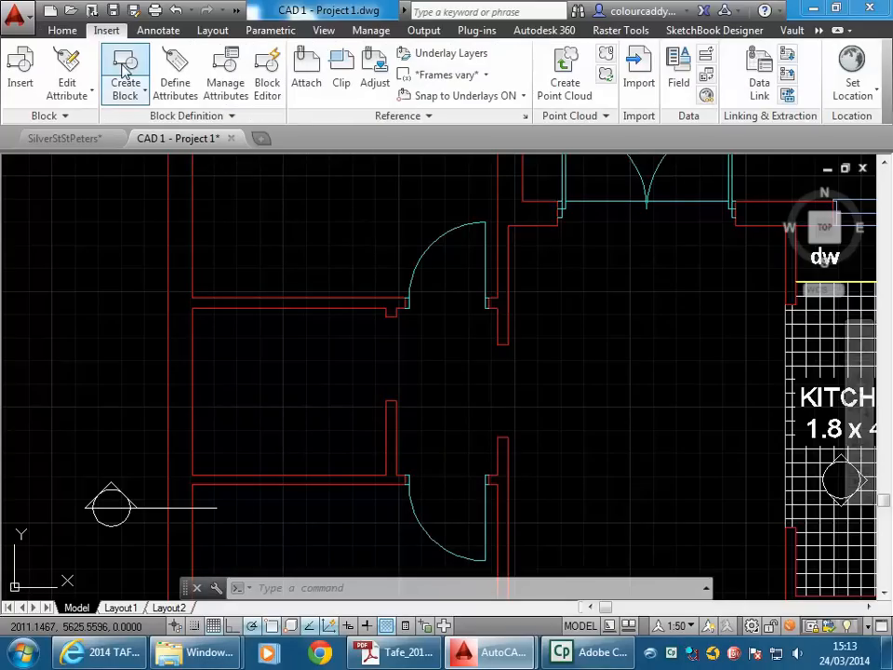
{"action": "left_click", "coordinate": [62, 31]}
{"action": "left_click", "coordinate": [107, 31]}
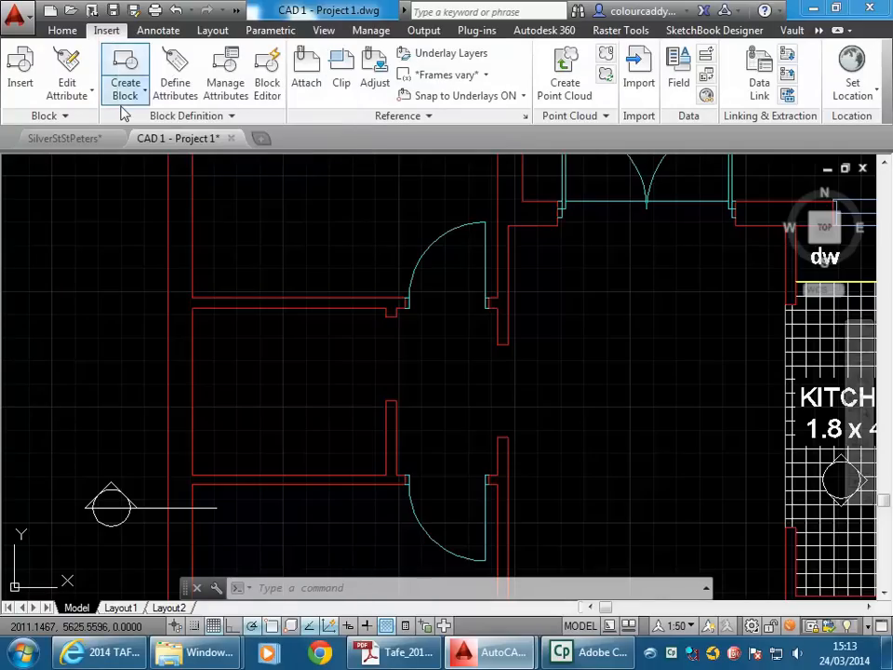
{"action": "left_click", "coordinate": [65, 32]}
{"action": "left_click", "coordinate": [108, 33]}
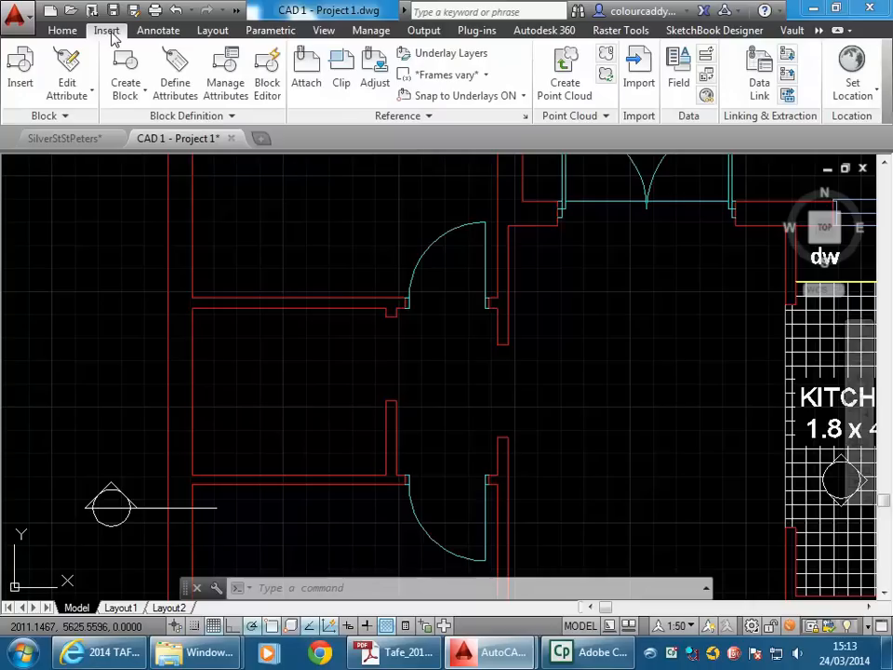
{"action": "left_click", "coordinate": [60, 33]}
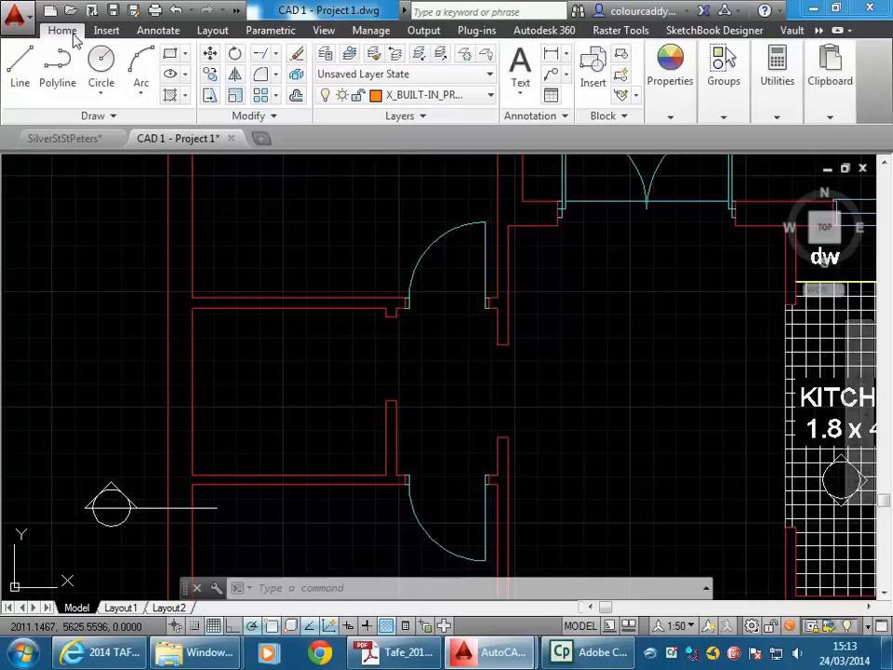
Start a block insertion and browse for its drawing file in EDU_DC_InteriorDesign > AutoCAD Library on the StudentResources (P:) drive.
{"action": "left_click", "coordinate": [107, 33]}
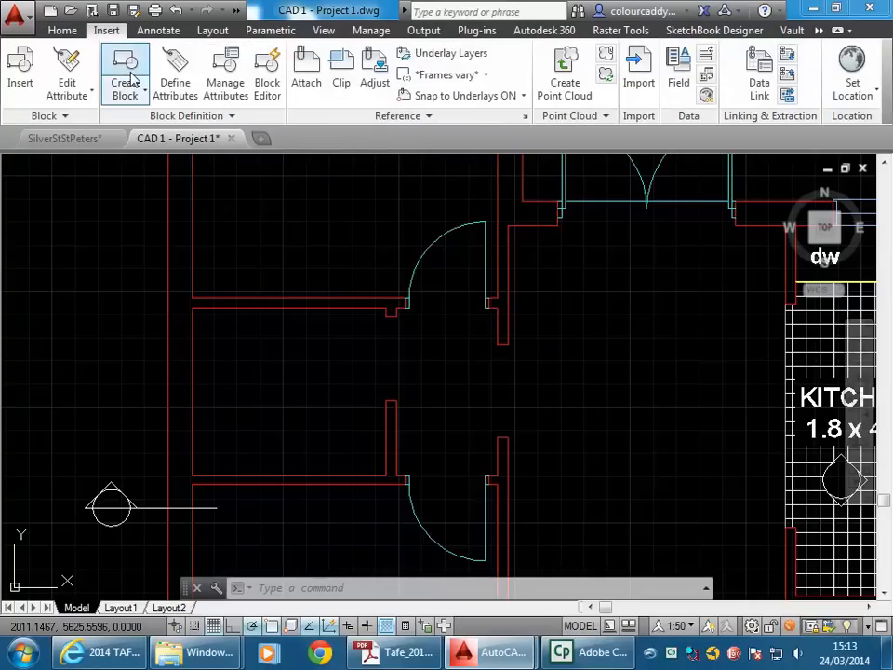
{"action": "left_click", "coordinate": [19, 73]}
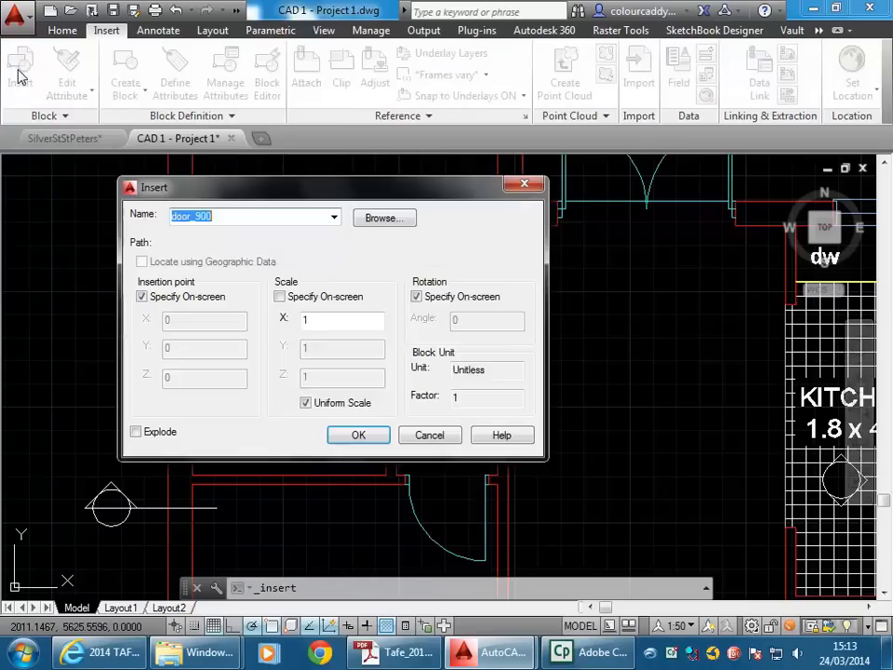
{"action": "left_click", "coordinate": [389, 219]}
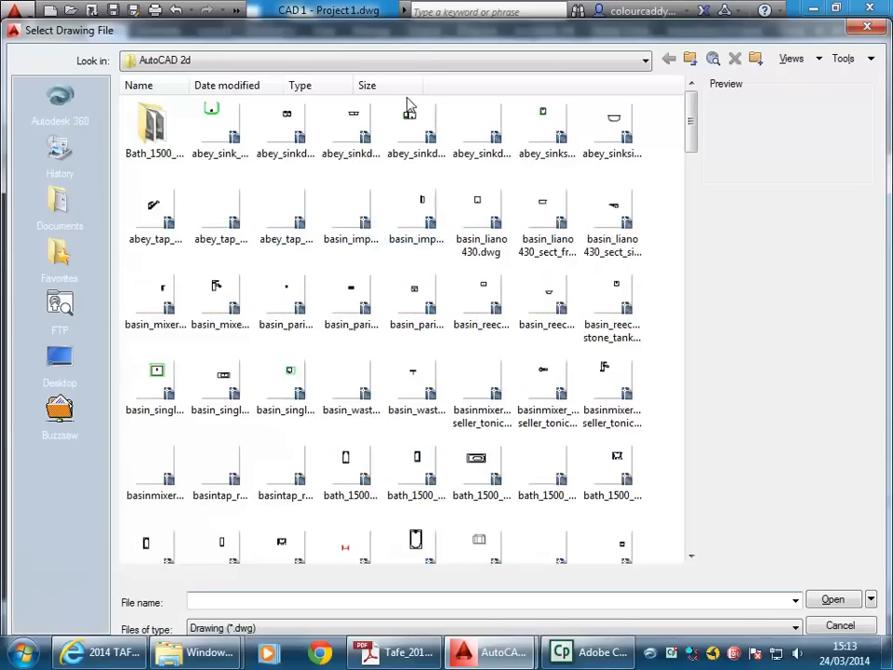
{"action": "left_click", "coordinate": [405, 63]}
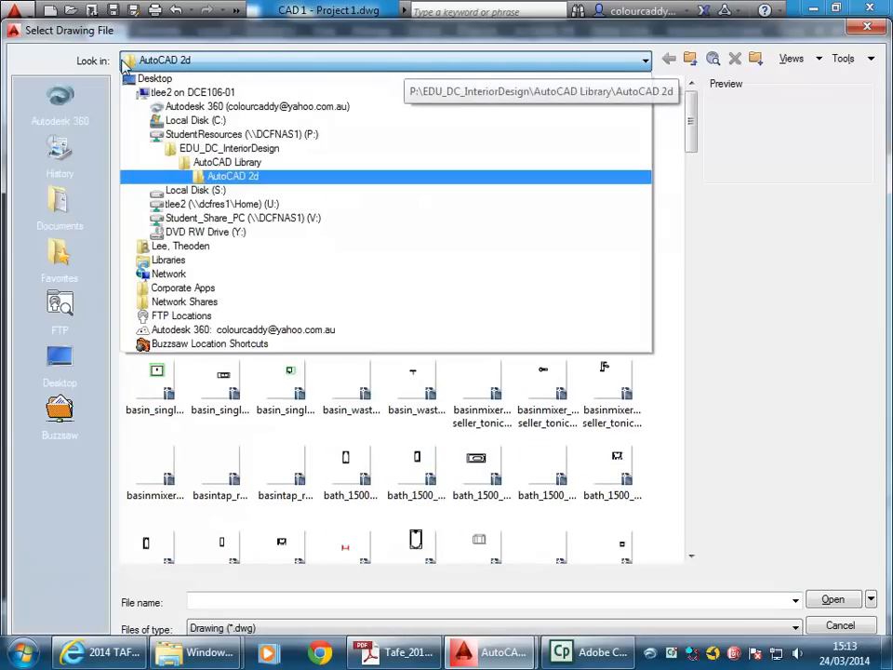
{"action": "left_click", "coordinate": [256, 134]}
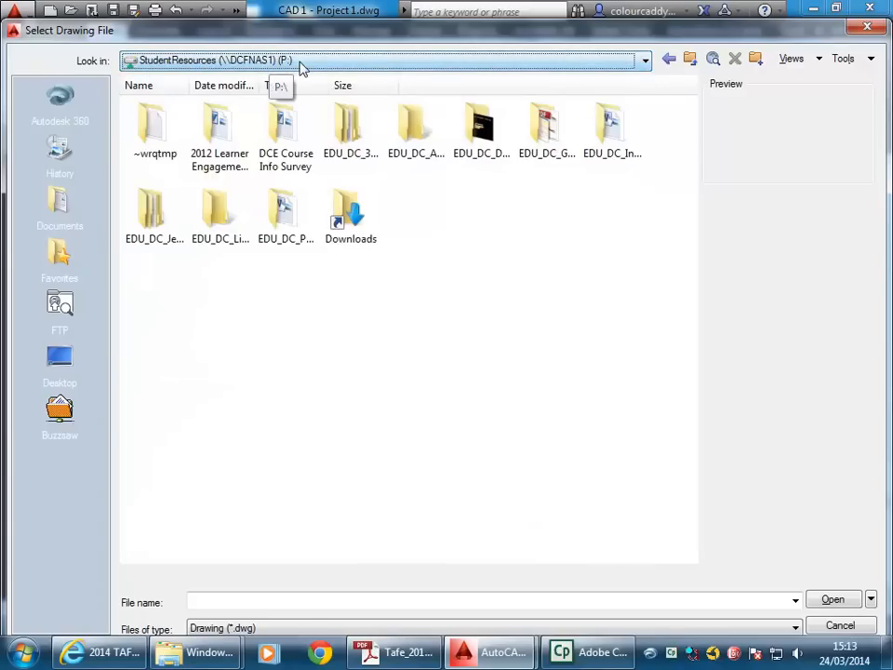
{"action": "left_click", "coordinate": [607, 153]}
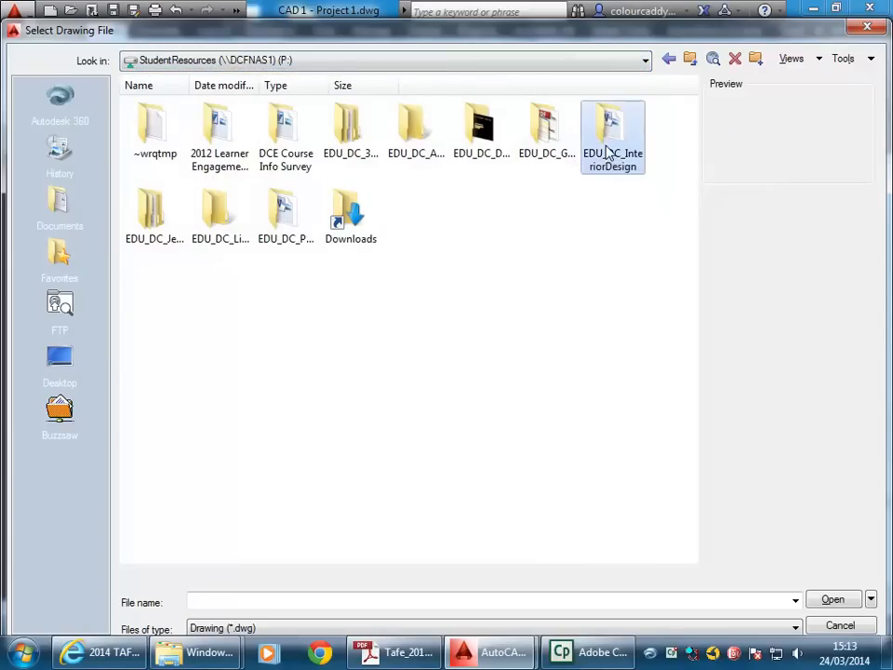
{"action": "double_click", "coordinate": [625, 135]}
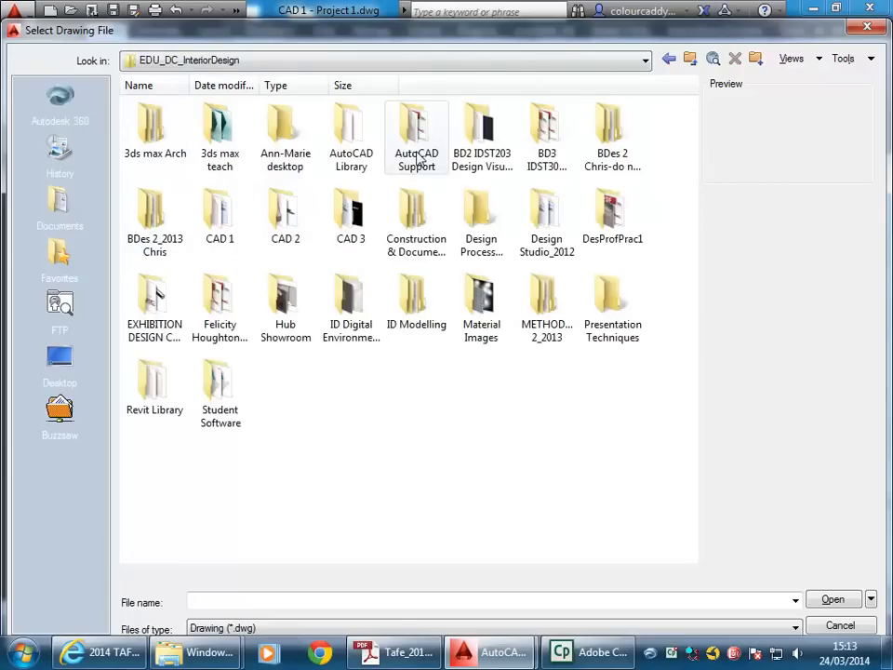
{"action": "double_click", "coordinate": [359, 137]}
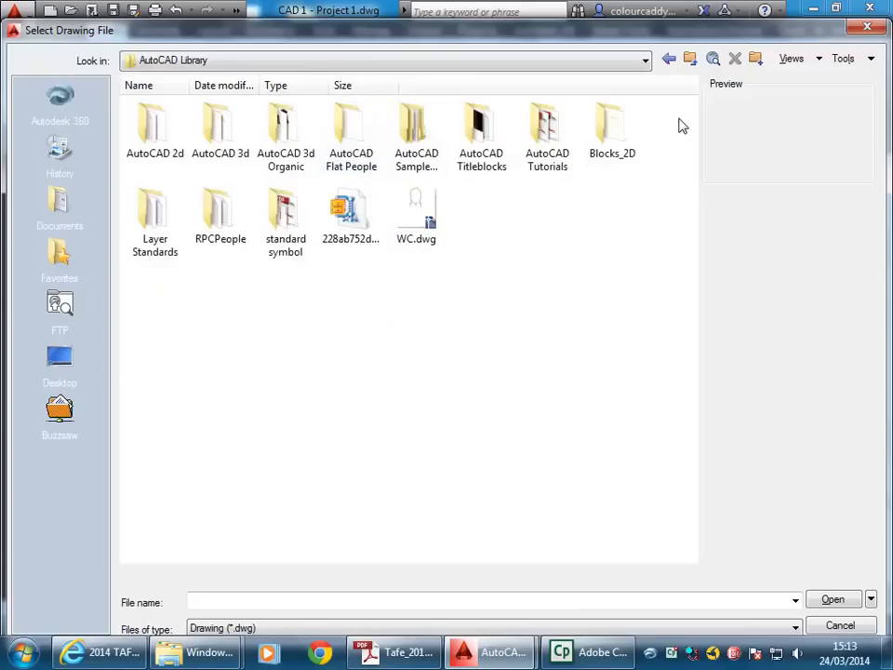
Check the 2D block folders in AutoCAD Library and preview the WC.dwg drawing.
{"action": "left_click", "coordinate": [169, 134]}
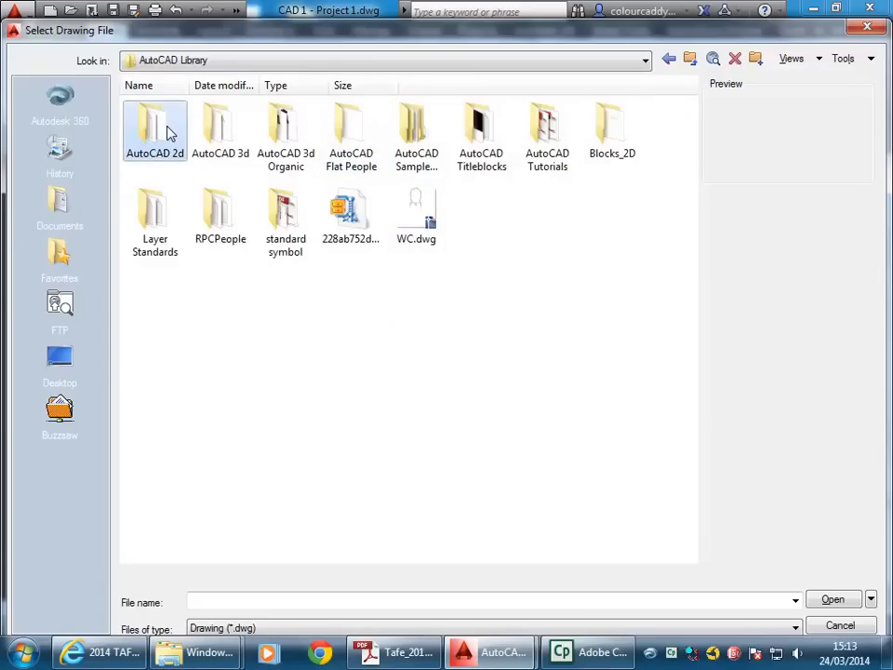
{"action": "left_click", "coordinate": [622, 133]}
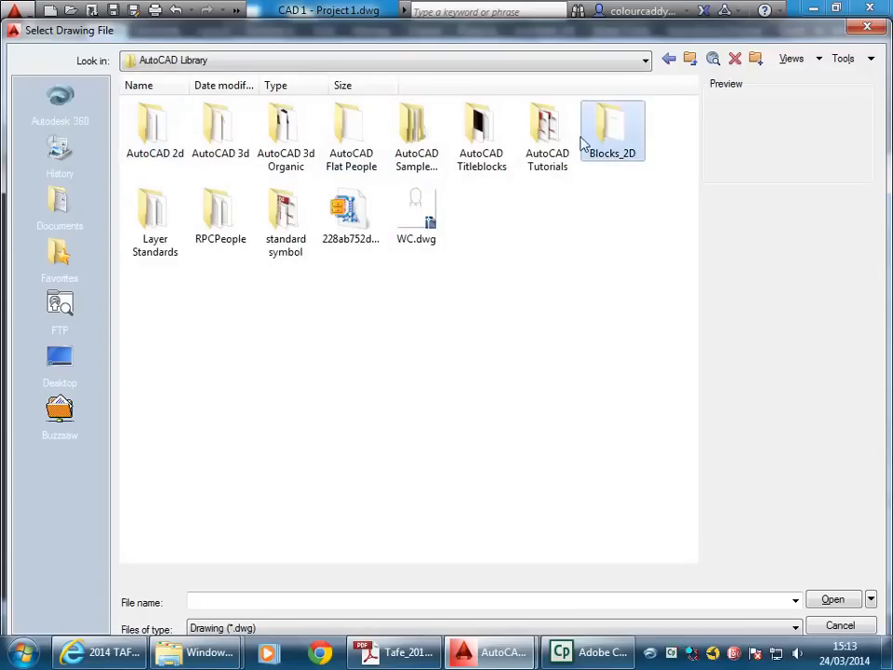
{"action": "left_click", "coordinate": [137, 136]}
{"action": "left_click", "coordinate": [419, 215]}
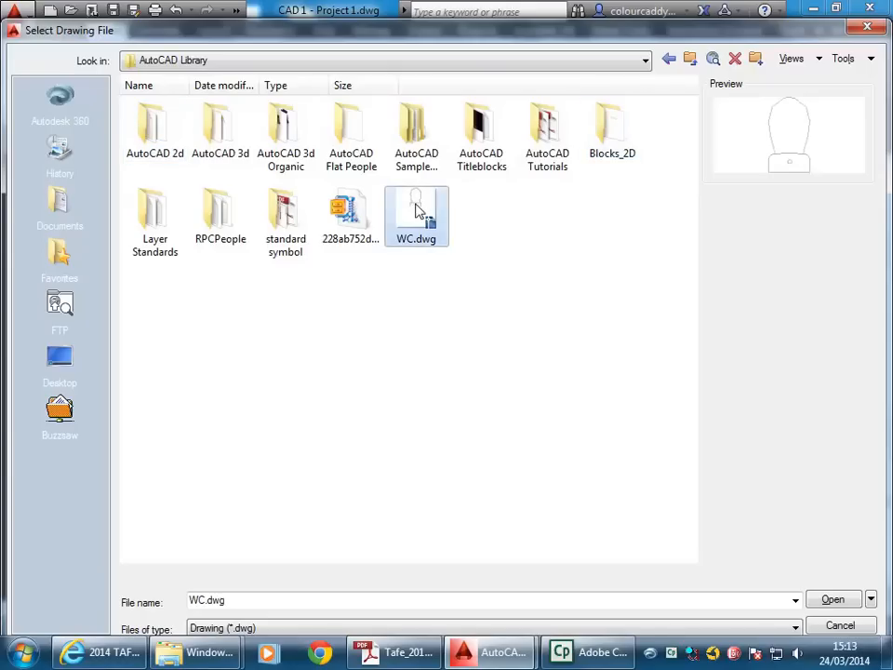
Open the Caroma folder inside Blocks_2D > bathroom > wc pans.
{"action": "left_click", "coordinate": [603, 140]}
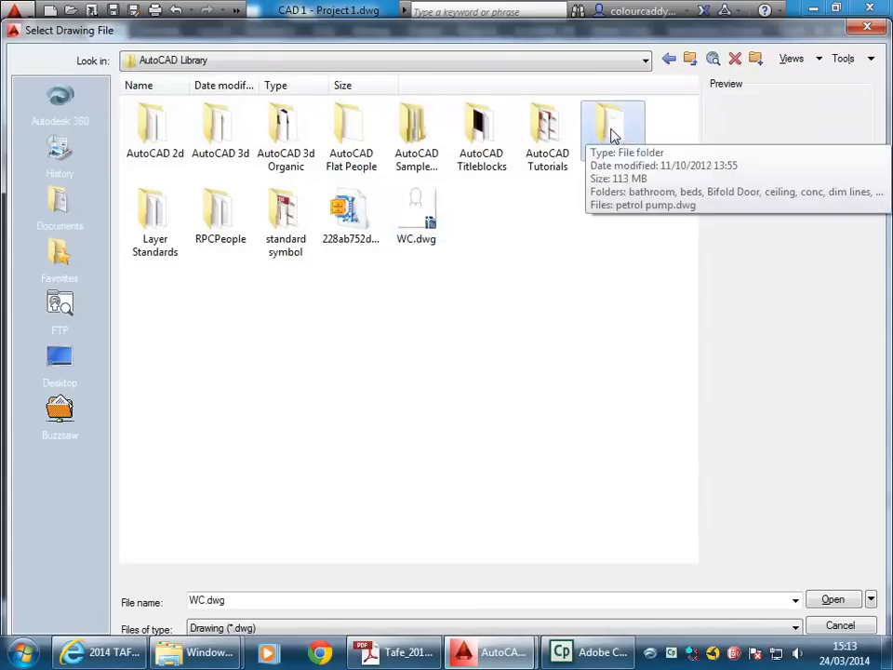
{"action": "double_click", "coordinate": [612, 136]}
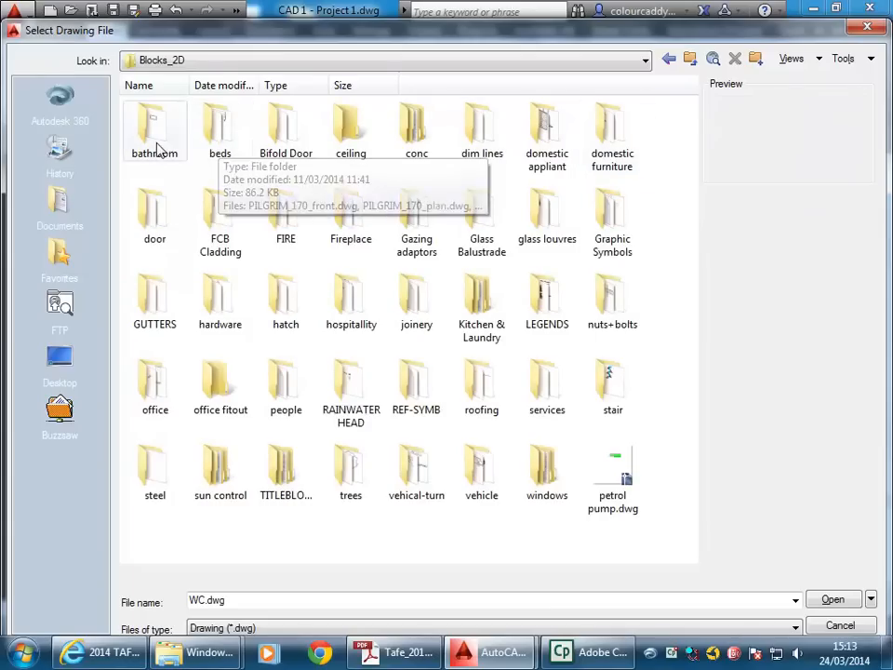
{"action": "double_click", "coordinate": [159, 149]}
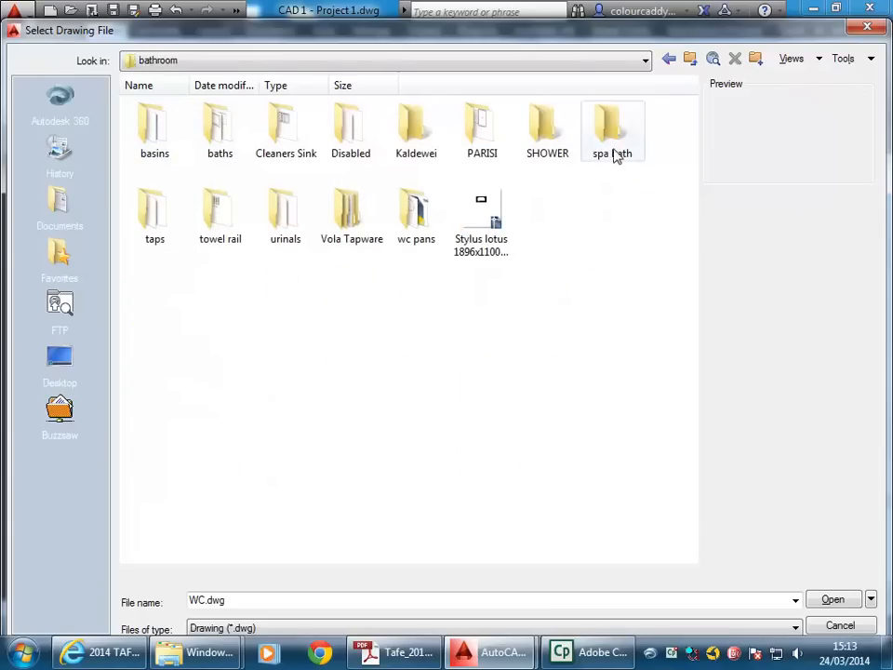
{"action": "double_click", "coordinate": [410, 214]}
{"action": "double_click", "coordinate": [149, 136]}
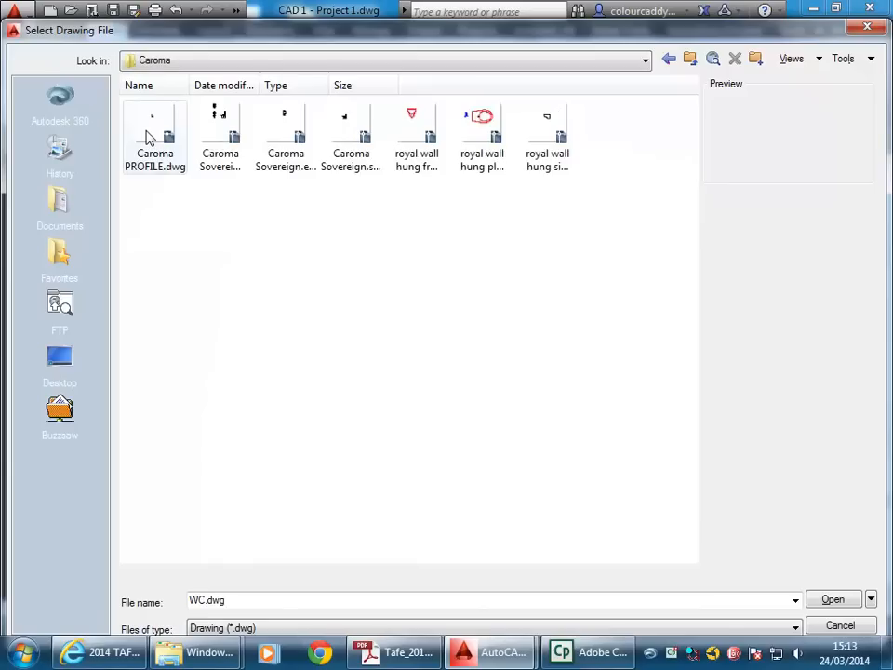
Preview the Caroma toilet drawings, comparing the profile, Sovereign plan and elevations, and royal wall hung versions.
{"action": "left_click", "coordinate": [147, 138]}
{"action": "left_click", "coordinate": [315, 141]}
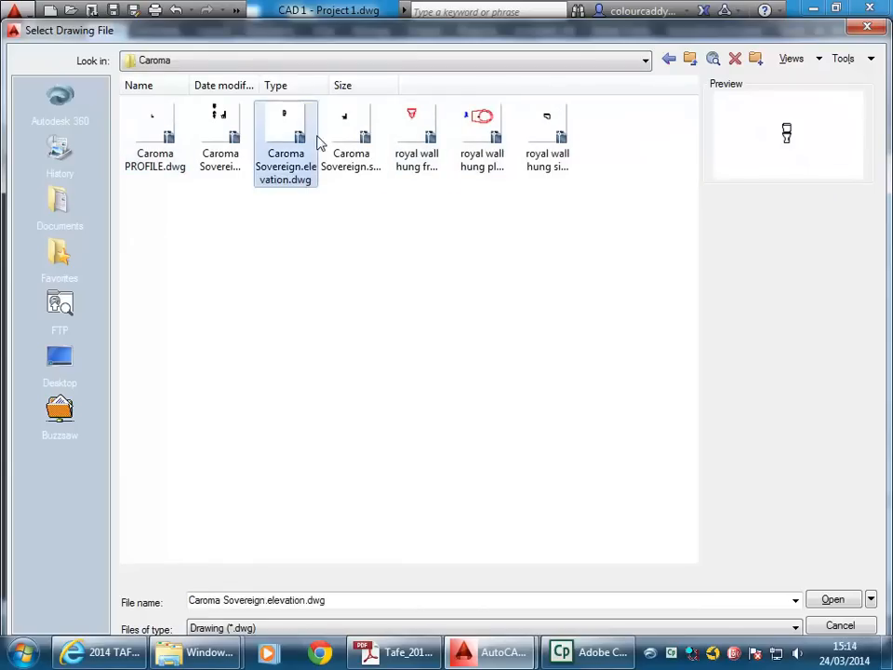
{"action": "left_click", "coordinate": [348, 141]}
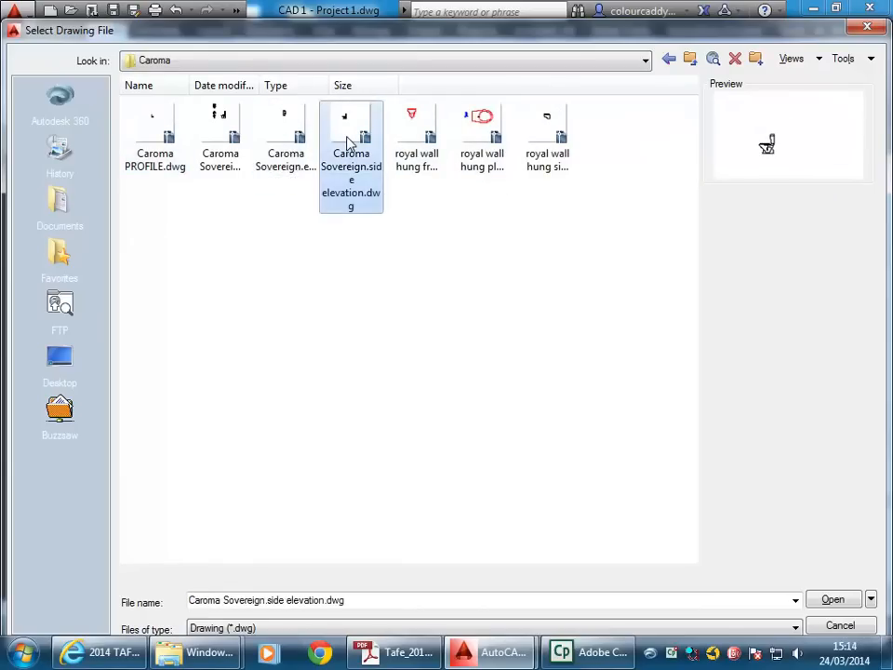
{"action": "left_click", "coordinate": [201, 152]}
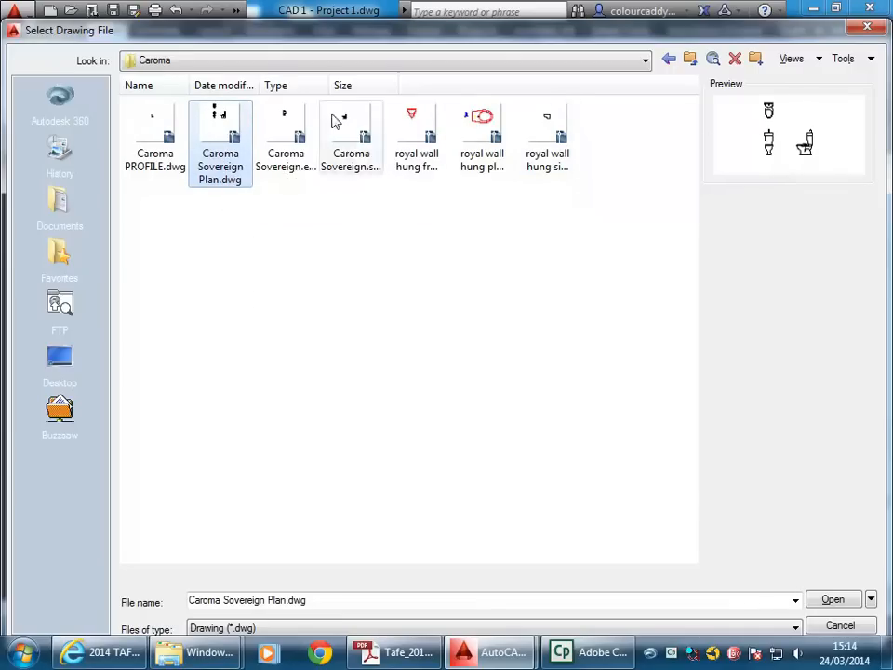
{"action": "left_click", "coordinate": [277, 160]}
{"action": "left_click", "coordinate": [346, 128]}
{"action": "left_click", "coordinate": [410, 144]}
{"action": "left_click", "coordinate": [476, 148]}
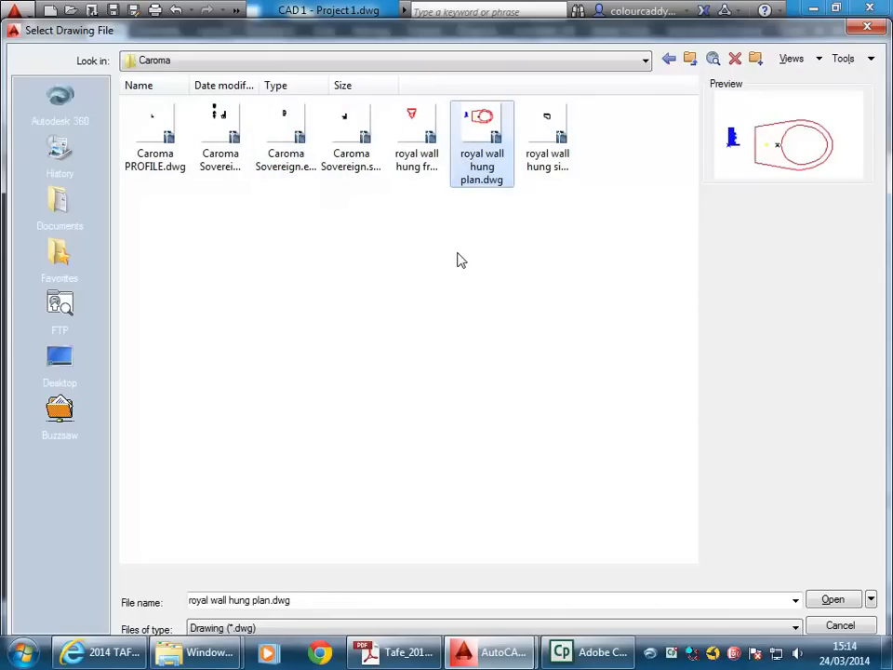
{"action": "left_click", "coordinate": [567, 130]}
{"action": "left_click", "coordinate": [219, 153]}
{"action": "left_click", "coordinate": [167, 139]}
{"action": "left_click", "coordinate": [229, 154]}
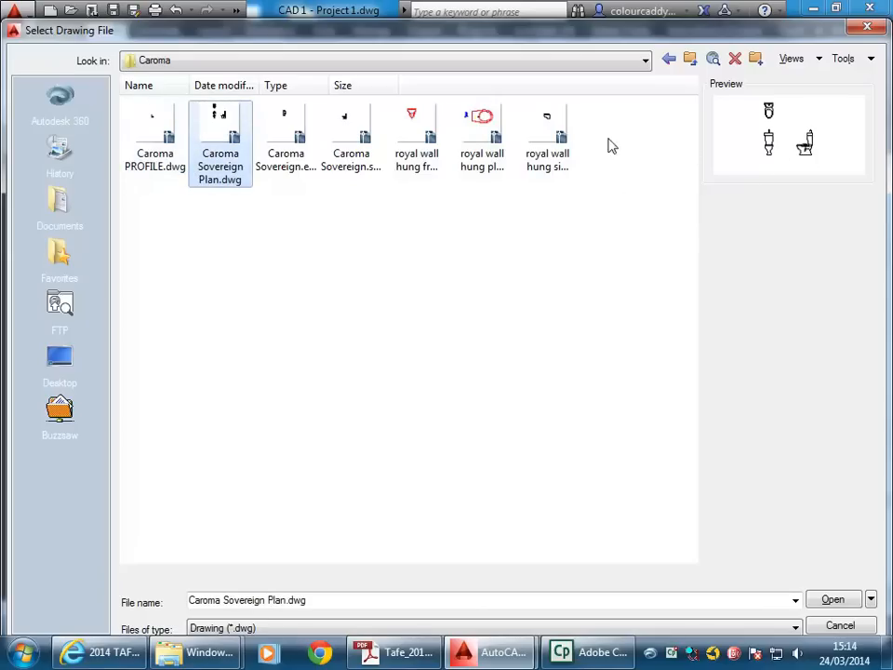
Go back to the wc pans folder and compare the previews of its pan drawings, including wc-pan-002, wc-pan-003 and wc-pan-concealed.
{"action": "left_click", "coordinate": [690, 58]}
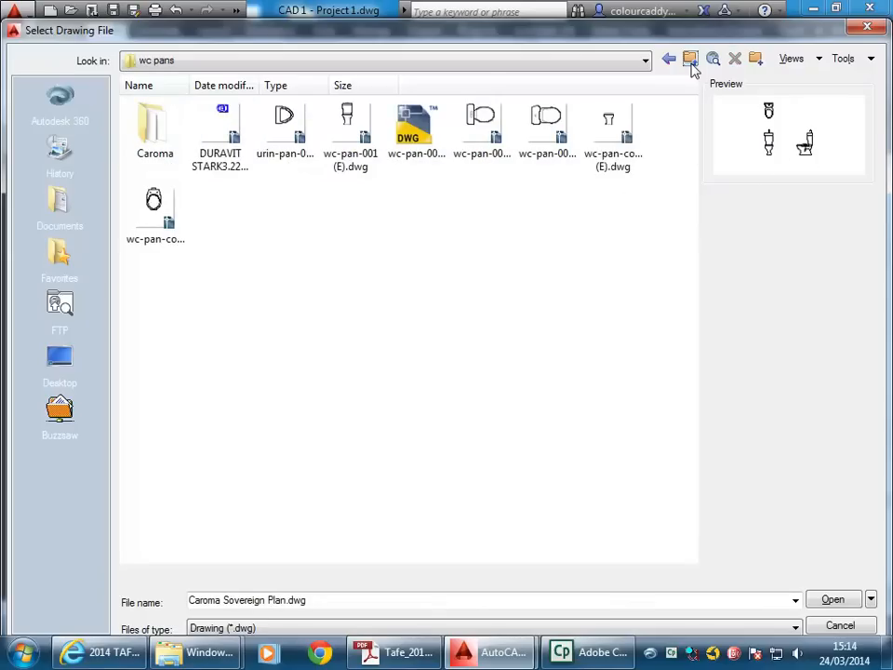
{"action": "left_click", "coordinate": [482, 128]}
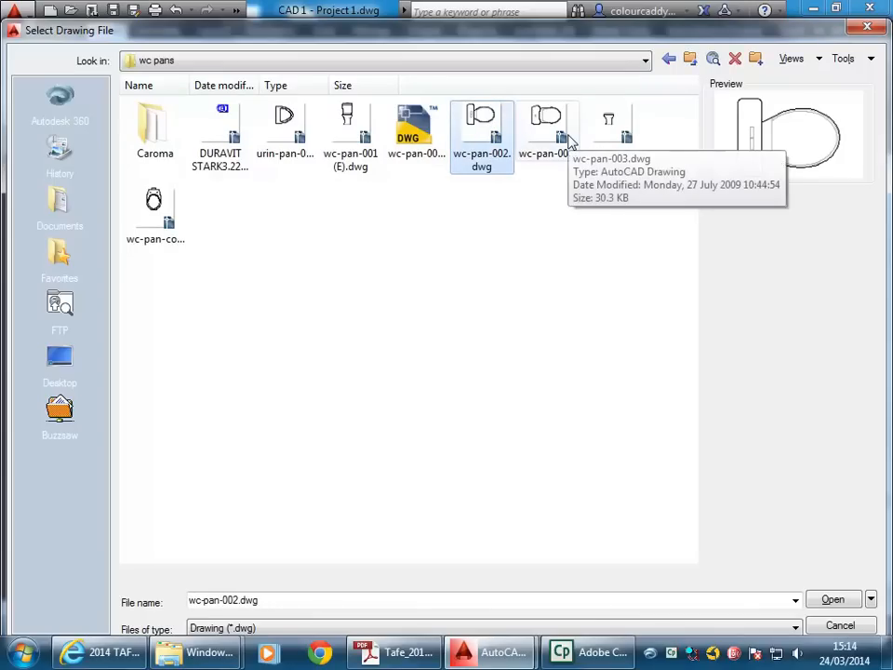
{"action": "left_click", "coordinate": [353, 141]}
{"action": "left_click", "coordinate": [276, 137]}
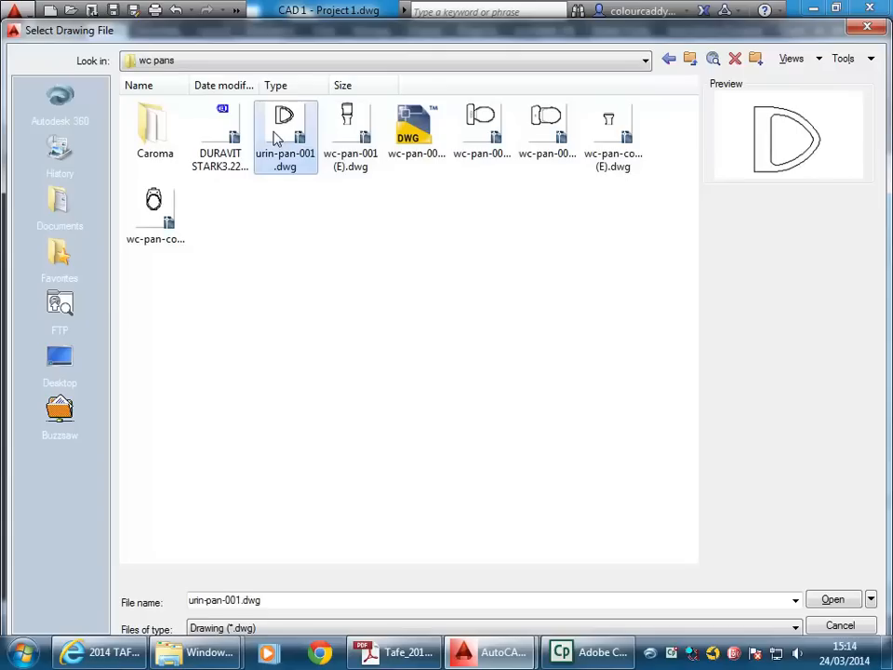
{"action": "left_click", "coordinate": [498, 136]}
{"action": "left_click", "coordinate": [558, 133]}
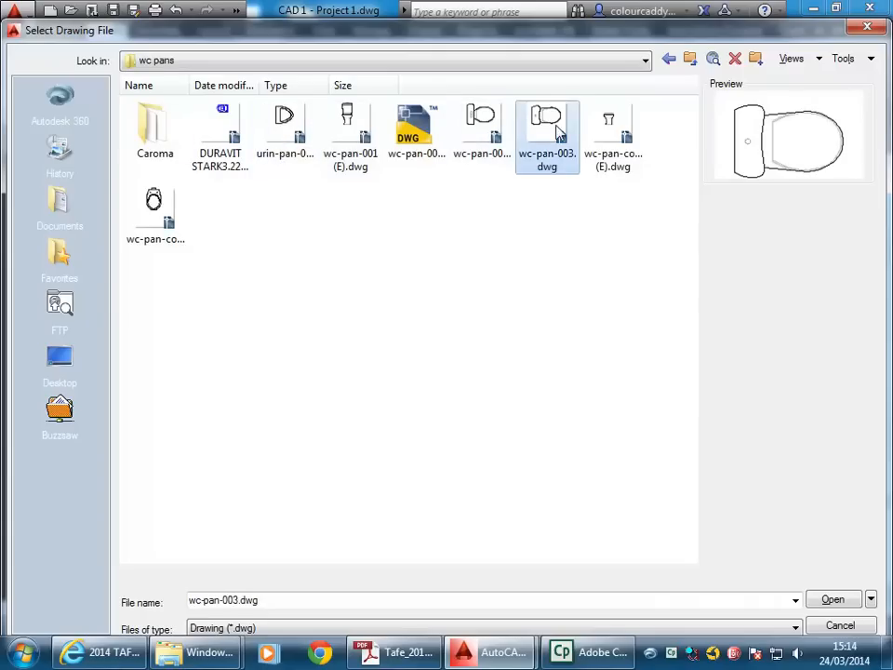
{"action": "left_click", "coordinate": [484, 130]}
{"action": "left_click", "coordinate": [571, 138]}
{"action": "left_click", "coordinate": [476, 126]}
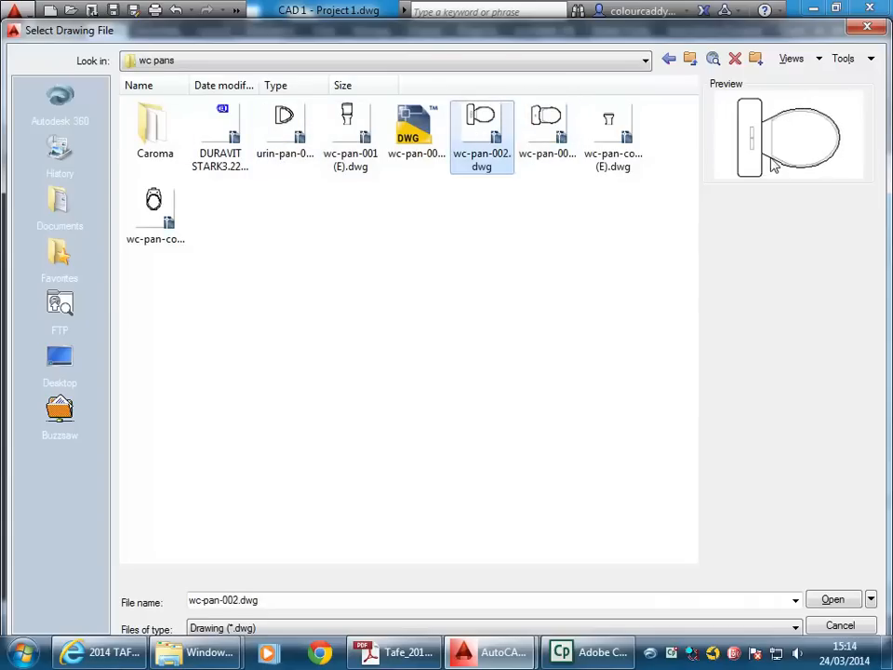
{"action": "left_click", "coordinate": [152, 206]}
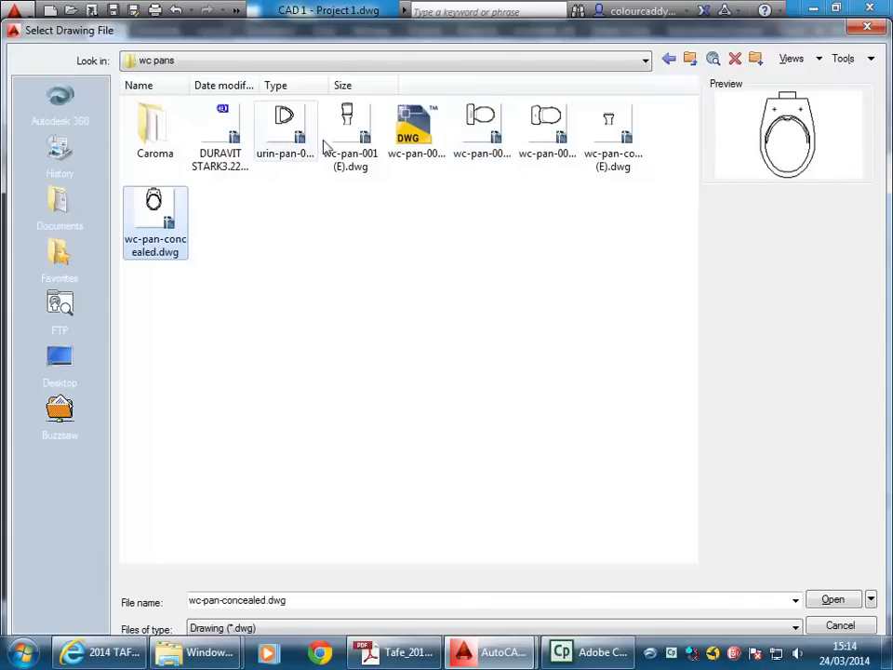
{"action": "left_click", "coordinate": [470, 138]}
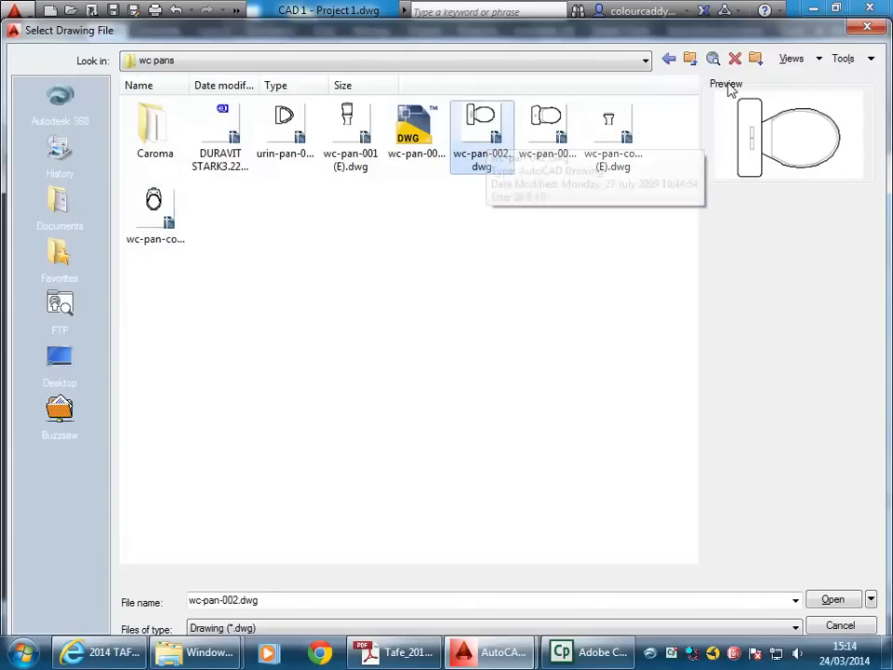
Return to the AutoCAD Library folder and open its AutoCAD 2d folder.
{"action": "left_click", "coordinate": [691, 60]}
{"action": "left_click", "coordinate": [690, 61]}
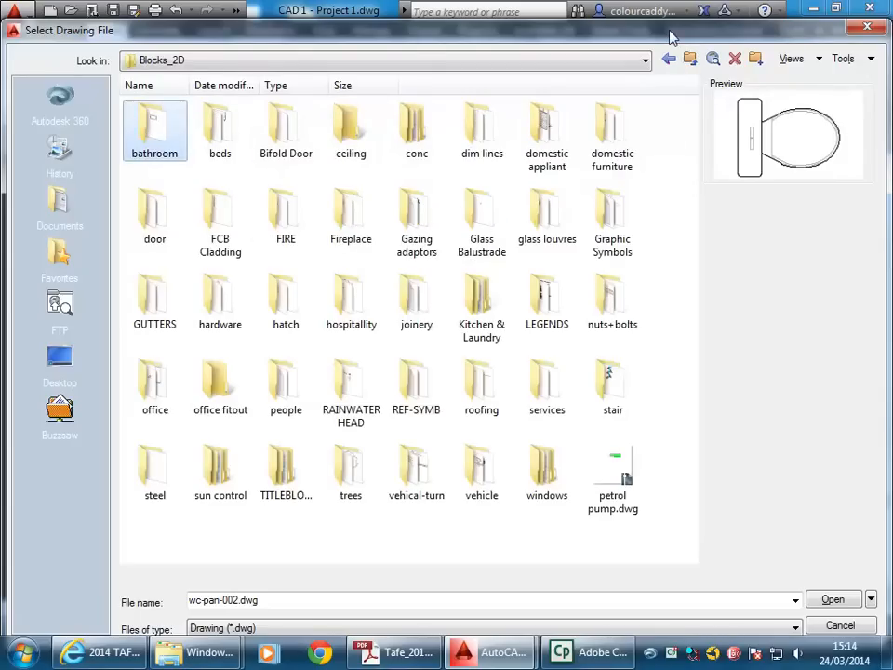
{"action": "left_click", "coordinate": [690, 59]}
{"action": "double_click", "coordinate": [156, 135]}
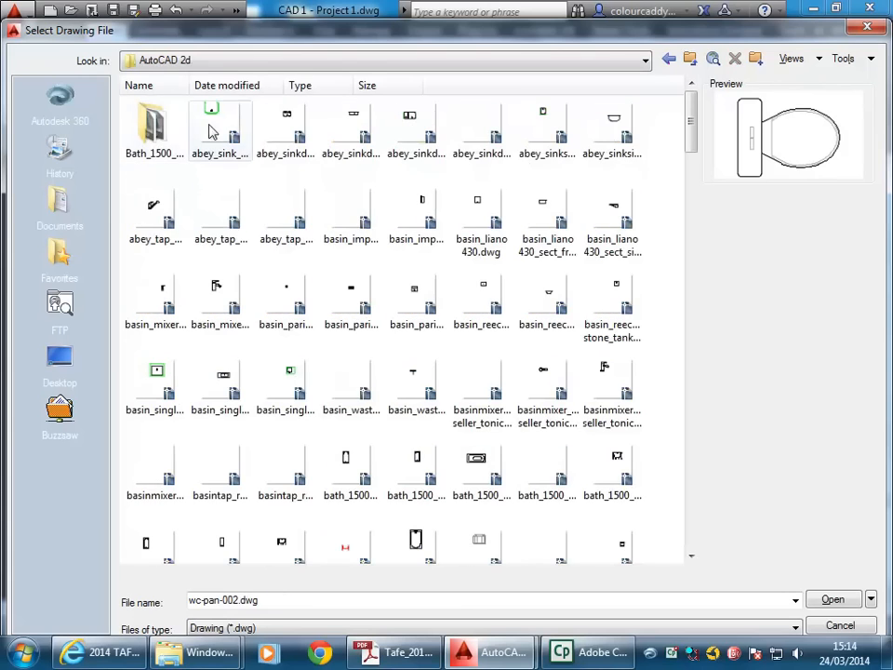
Browse the AutoCAD 2d folder and preview sample blocks such as basin_parisi_box40, Choo_V2_T1 and Choo_S_Wheelchair.
{"action": "left_click", "coordinate": [265, 303]}
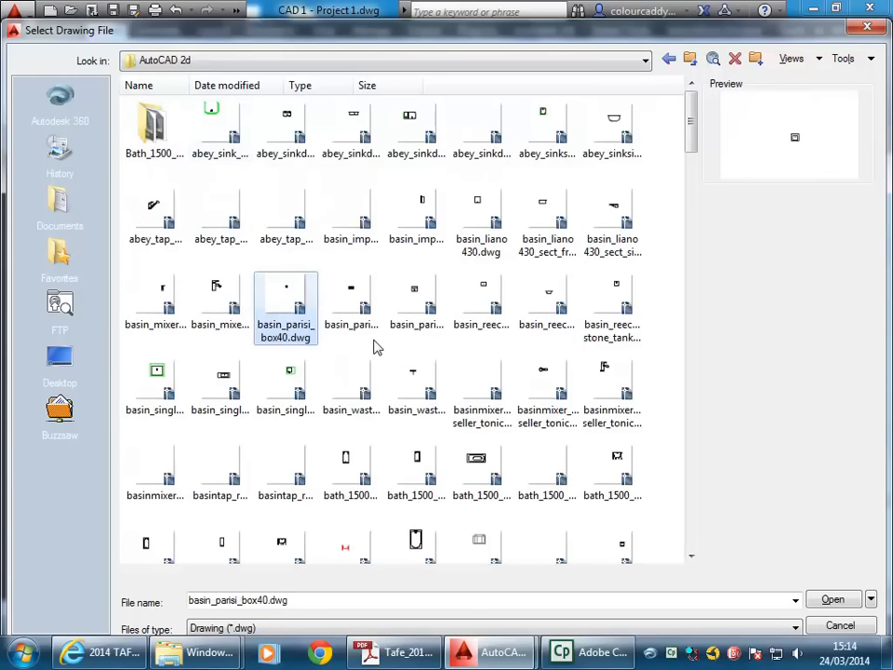
{"action": "scroll", "coordinate": [375, 347], "scroll_direction": "down", "scroll_amount": 10}
{"action": "scroll", "coordinate": [374, 347], "scroll_direction": "down", "scroll_amount": 15}
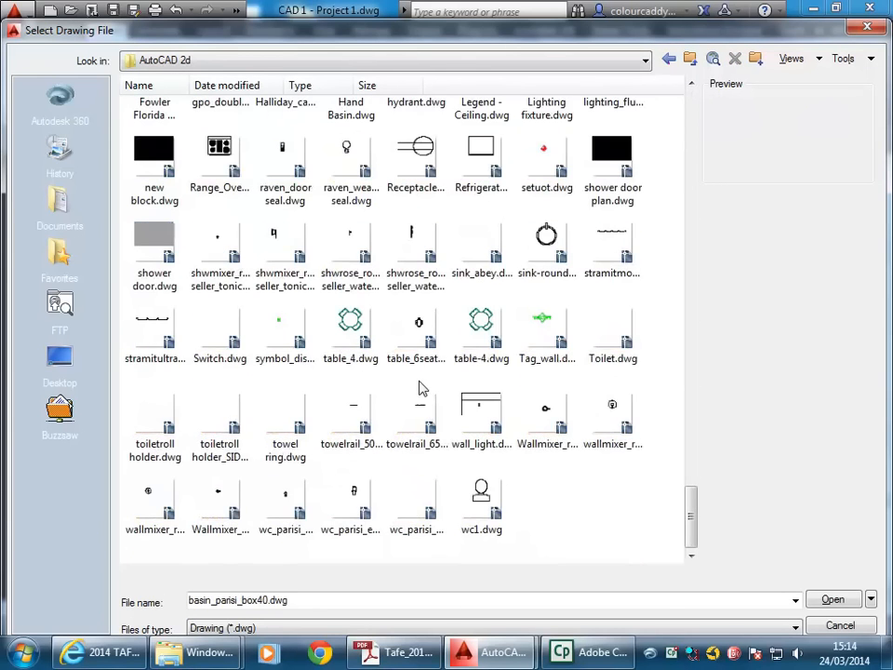
{"action": "scroll", "coordinate": [419, 354], "scroll_direction": "up", "scroll_amount": 8}
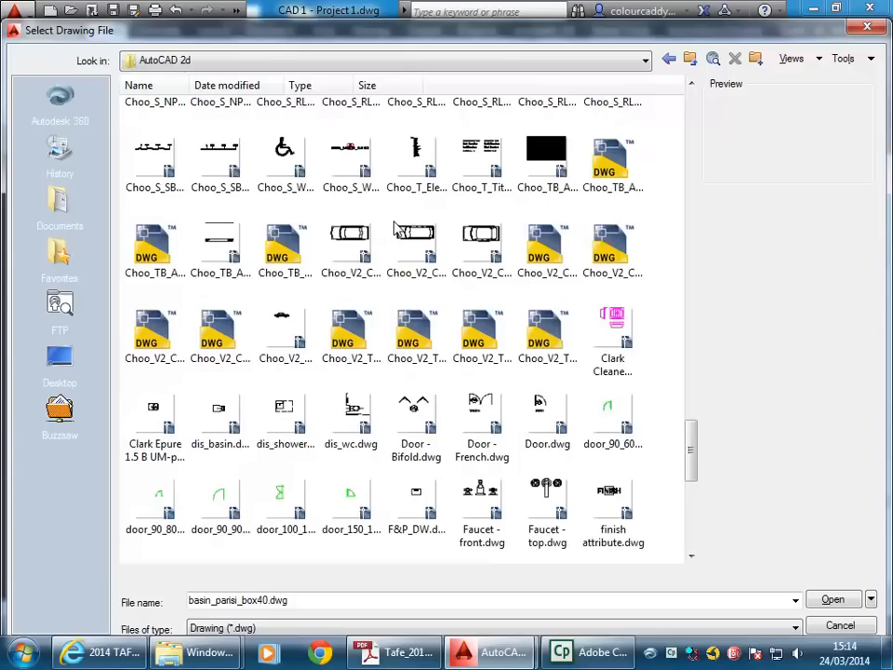
{"action": "left_click", "coordinate": [346, 359]}
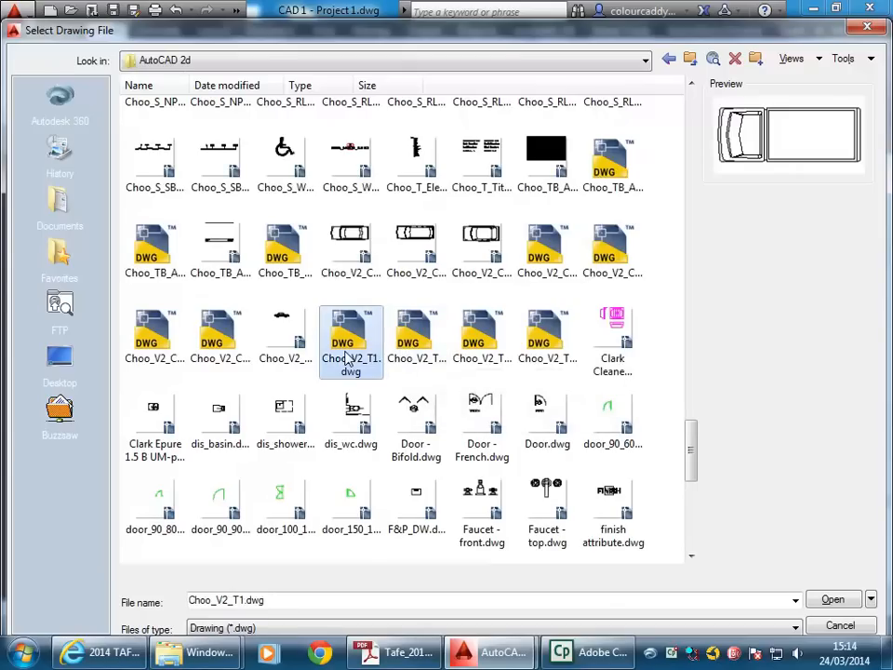
{"action": "scroll", "coordinate": [325, 249], "scroll_direction": "up", "scroll_amount": 2}
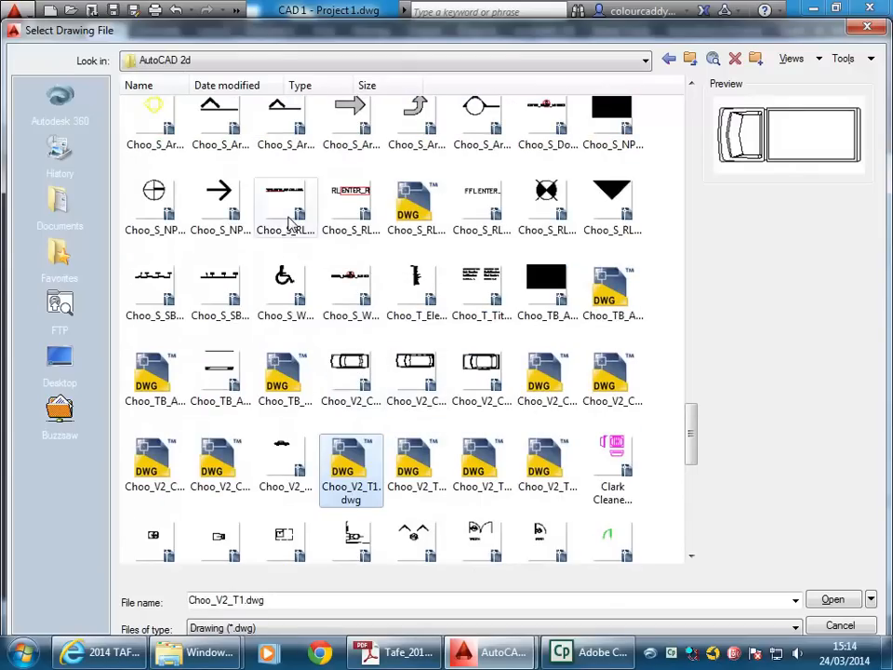
{"action": "scroll", "coordinate": [288, 223], "scroll_direction": "up", "scroll_amount": 2}
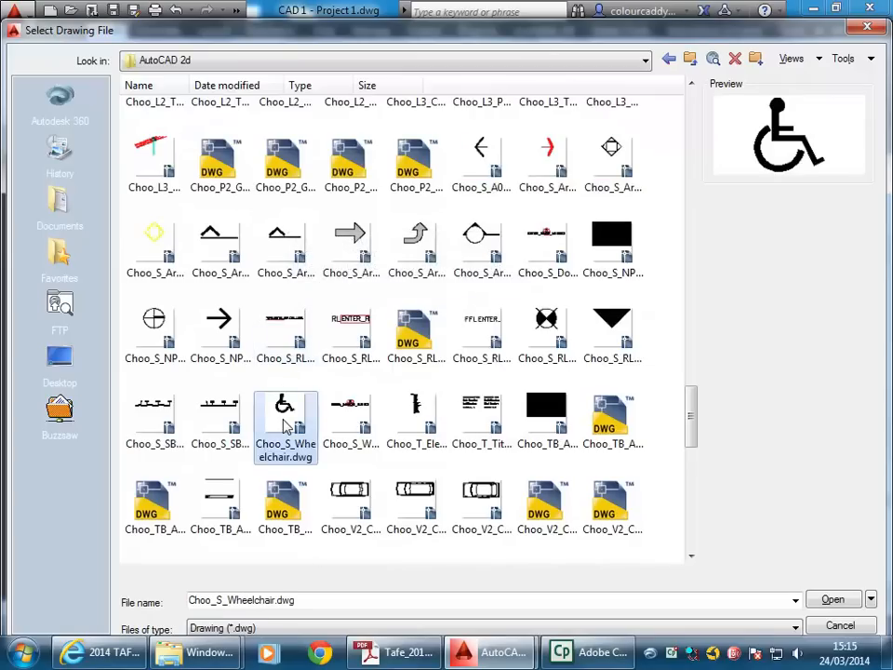
Go back through the previews of the Choo drawings, from the title blocks past Choo_K2_KS2 to Choo_B2_SH1.
{"action": "key", "text": "Down"}
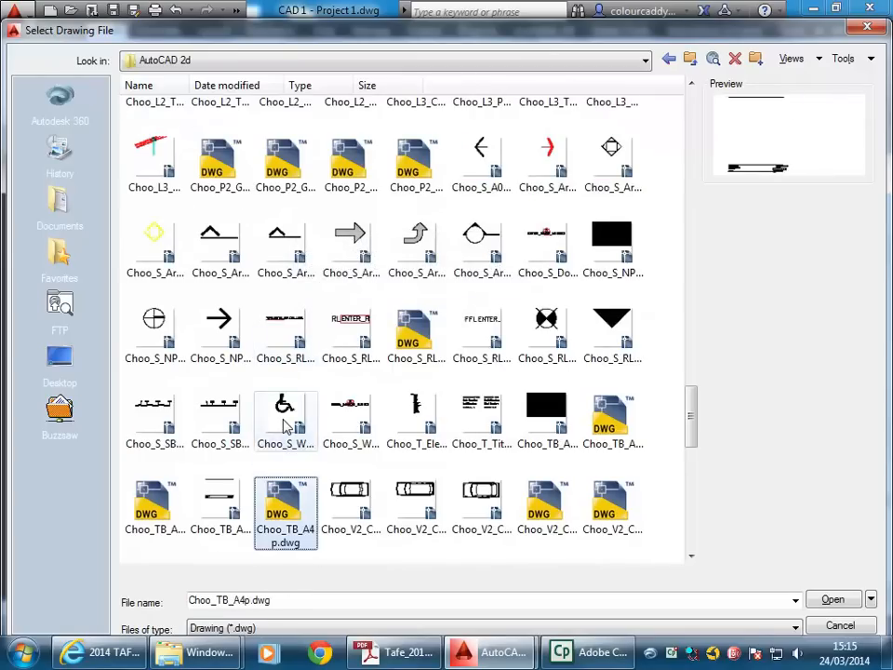
{"action": "key", "text": "Down"}
{"action": "key", "text": "Up"}
{"action": "key", "text": "Up"}
{"action": "key", "text": "Up"}
{"action": "key", "text": "Up"}
{"action": "key", "text": "Up"}
{"action": "key", "text": "Up"}
{"action": "key", "text": "Up"}
{"action": "key", "text": "Up"}
{"action": "key", "text": "Up"}
{"action": "key", "text": "Up"}
{"action": "key", "text": "Up"}
{"action": "key", "text": "Up"}
{"action": "key", "text": "Up"}
{"action": "key", "text": "Up"}
{"action": "key", "text": "Up"}
{"action": "key", "text": "Up"}
{"action": "key", "text": "Up"}
{"action": "key", "text": "Up"}
{"action": "key", "text": "Up"}
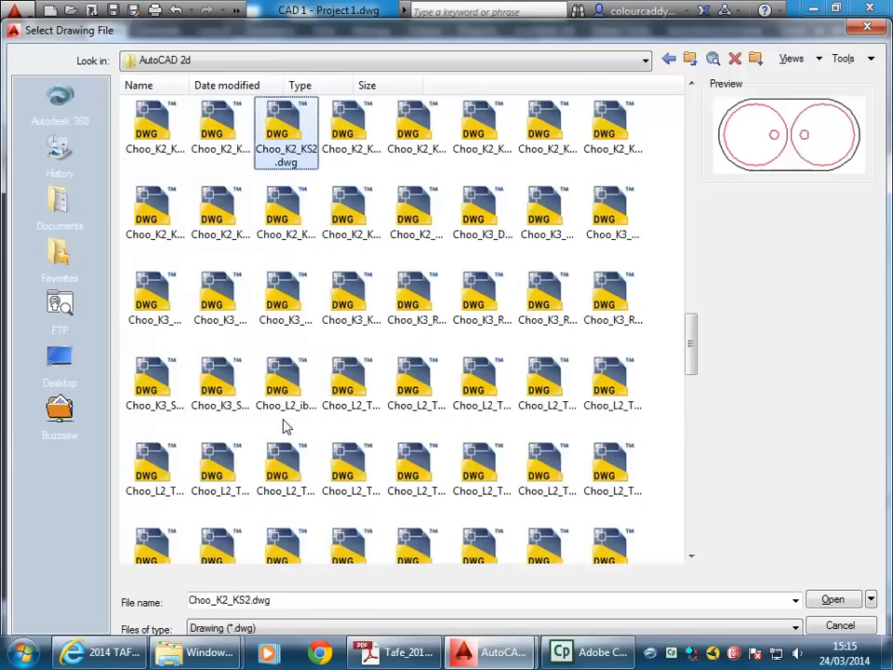
{"action": "key", "text": "Up"}
{"action": "key", "text": "Up"}
{"action": "key", "text": "Up"}
{"action": "key", "text": "Up"}
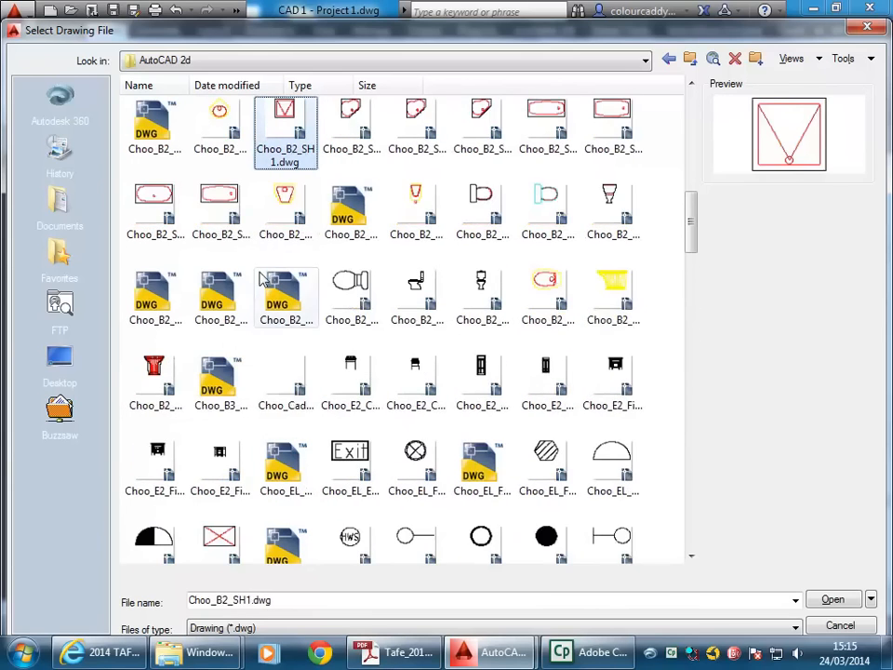
Compare the previews of the Choo_B2 bathroom fixtures, including Choo_B2_UR3, Choo_B2_WC2 and Choo_B2_WC7.
{"action": "left_click", "coordinate": [328, 299]}
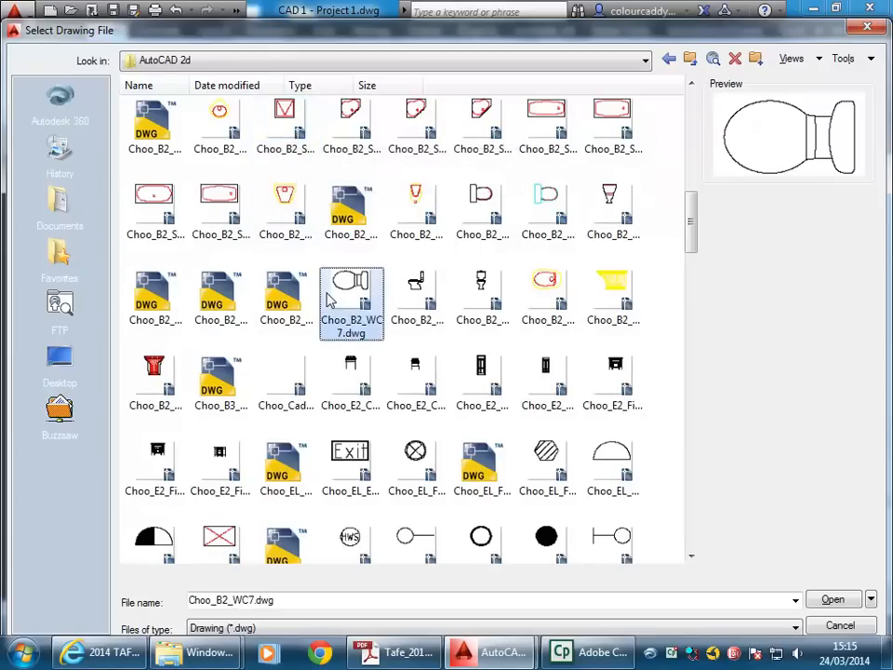
{"action": "left_click", "coordinate": [428, 300]}
{"action": "left_click", "coordinate": [558, 299]}
{"action": "left_click", "coordinate": [294, 366]}
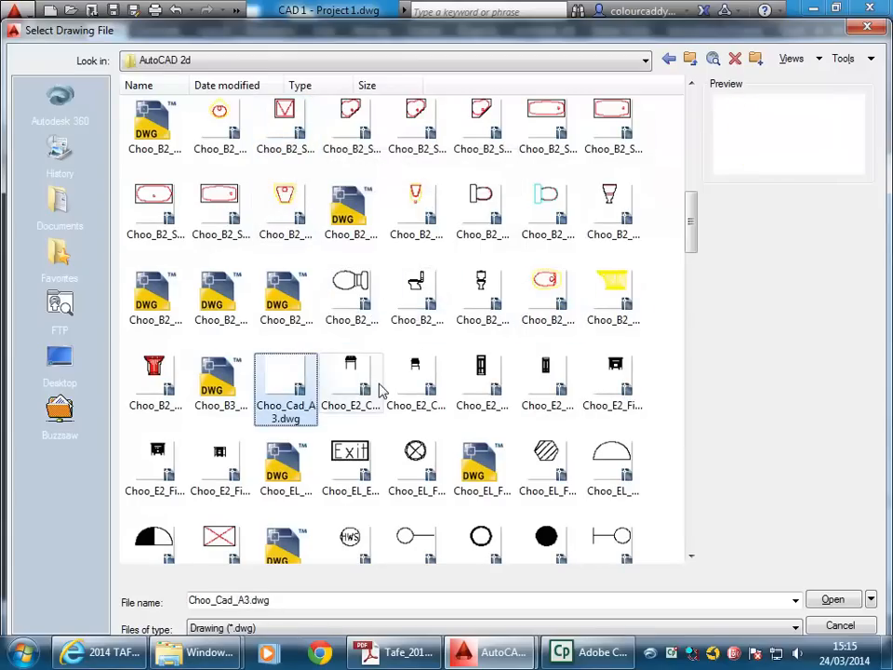
{"action": "left_click", "coordinate": [350, 288]}
{"action": "left_click", "coordinate": [415, 223]}
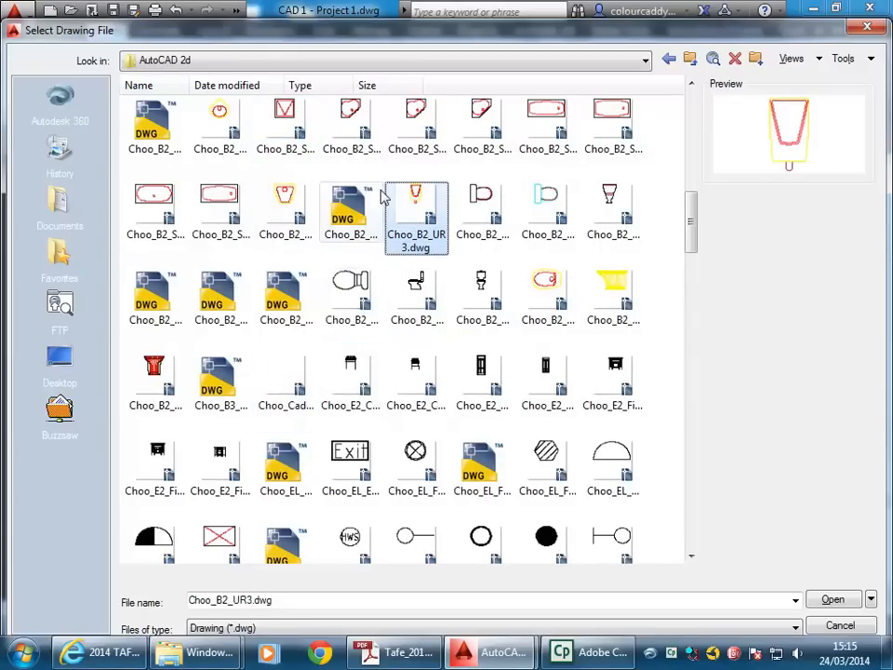
{"action": "left_click", "coordinate": [496, 232]}
{"action": "left_click", "coordinate": [545, 228]}
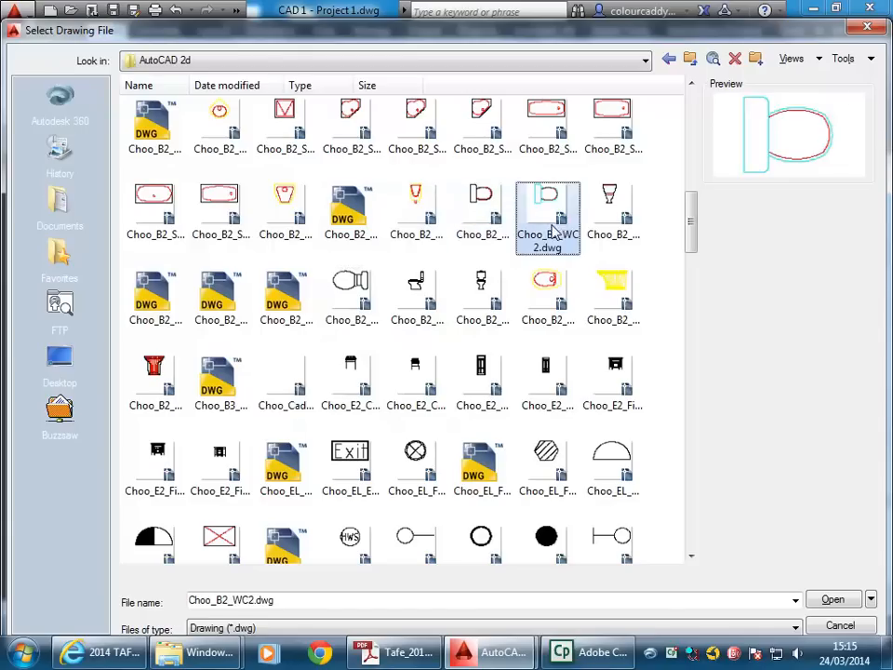
{"action": "left_click", "coordinate": [609, 228]}
{"action": "left_click", "coordinate": [140, 303]}
{"action": "left_click", "coordinate": [219, 300]}
{"action": "left_click", "coordinate": [286, 302]}
{"action": "left_click", "coordinate": [354, 302]}
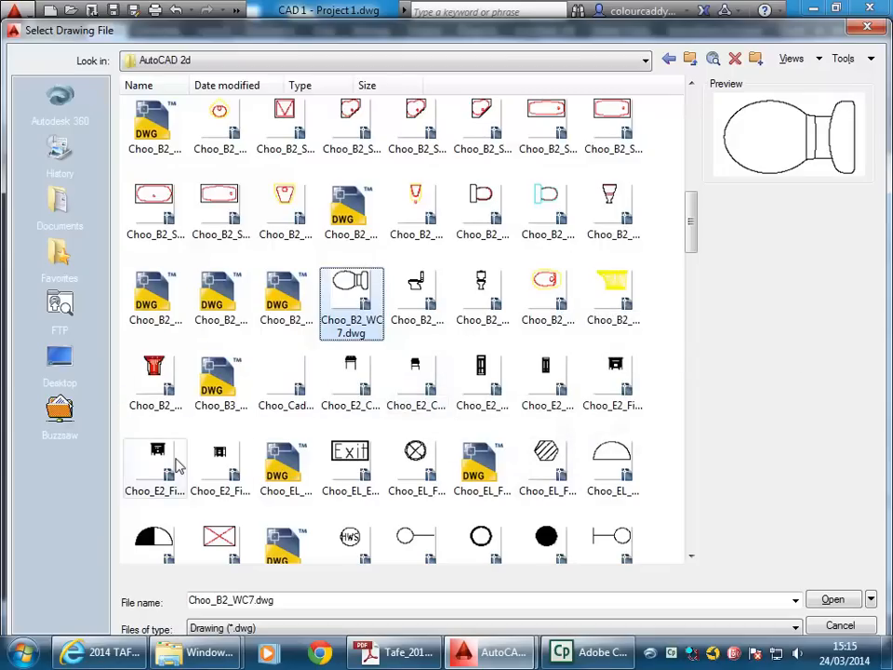
Leave the AutoCAD 2d folder and open AutoCAD Library > Blocks_2D > bathroom > wc pans.
{"action": "scroll", "coordinate": [279, 418], "scroll_direction": "down", "scroll_amount": 3}
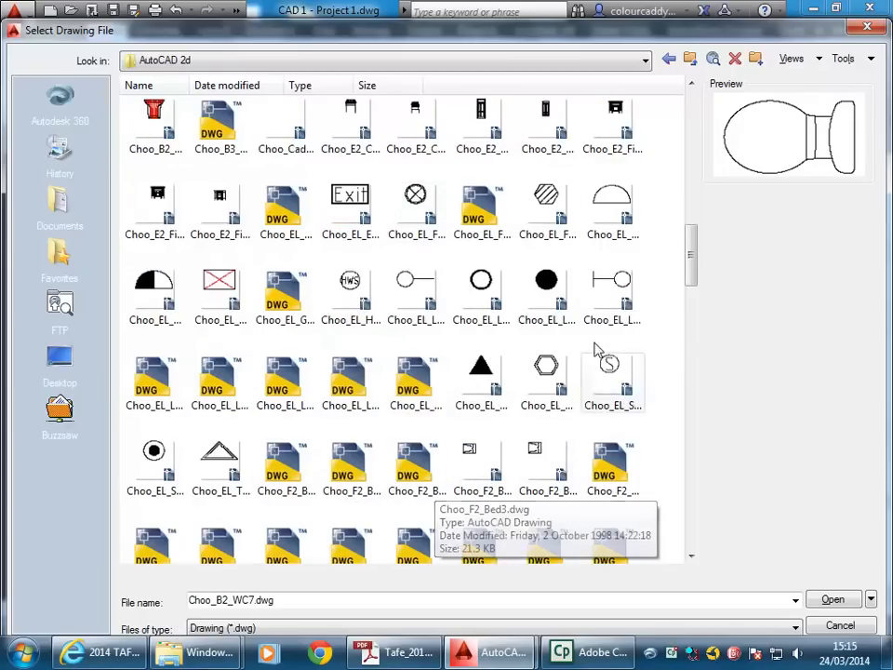
{"action": "left_click", "coordinate": [690, 59]}
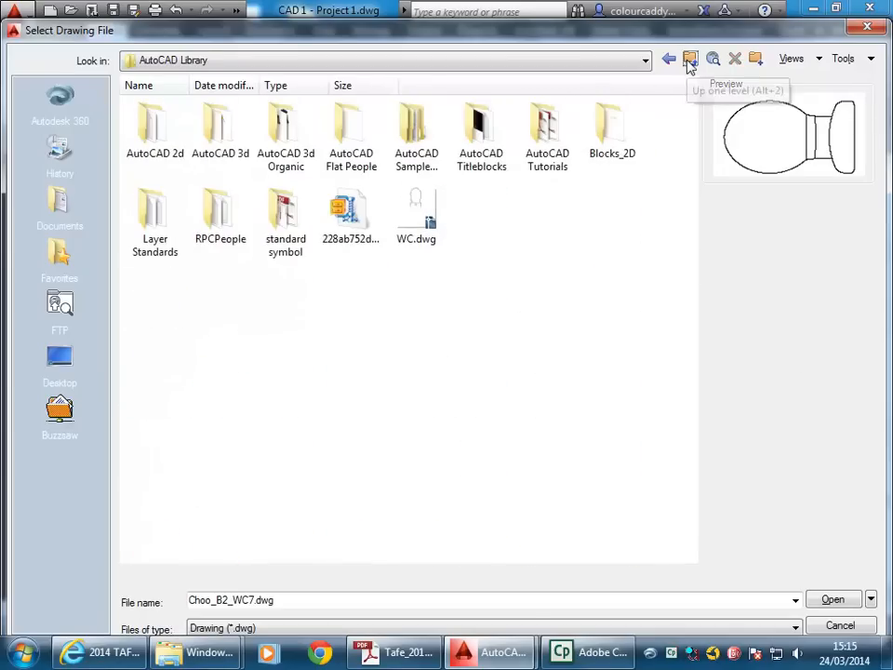
{"action": "left_click", "coordinate": [690, 59]}
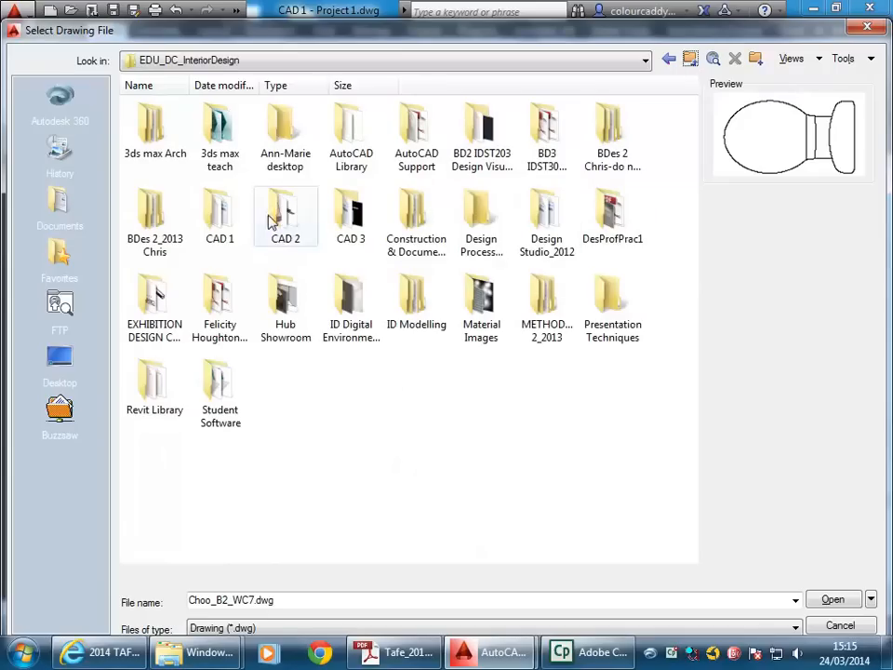
{"action": "left_click", "coordinate": [534, 423]}
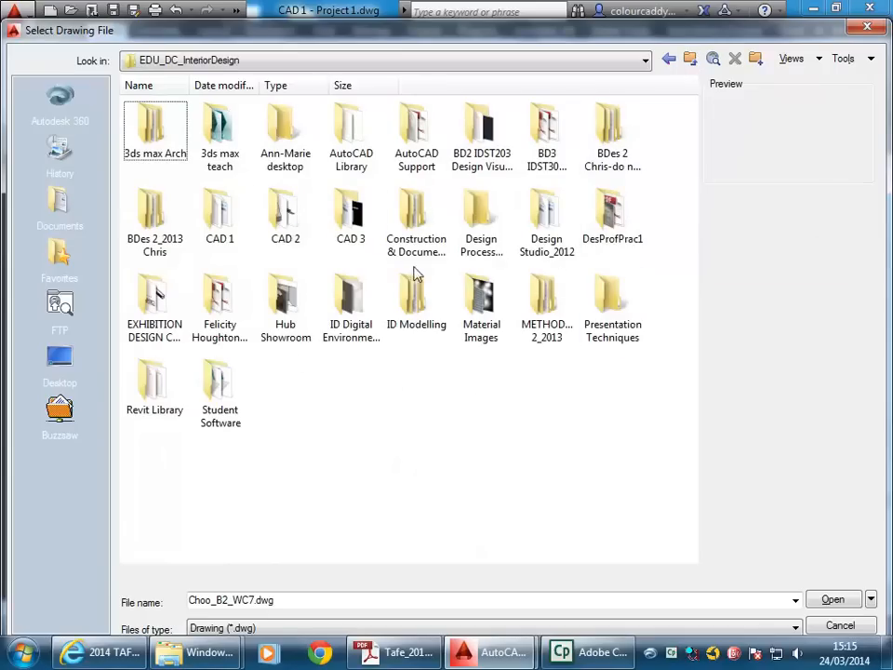
{"action": "double_click", "coordinate": [360, 139]}
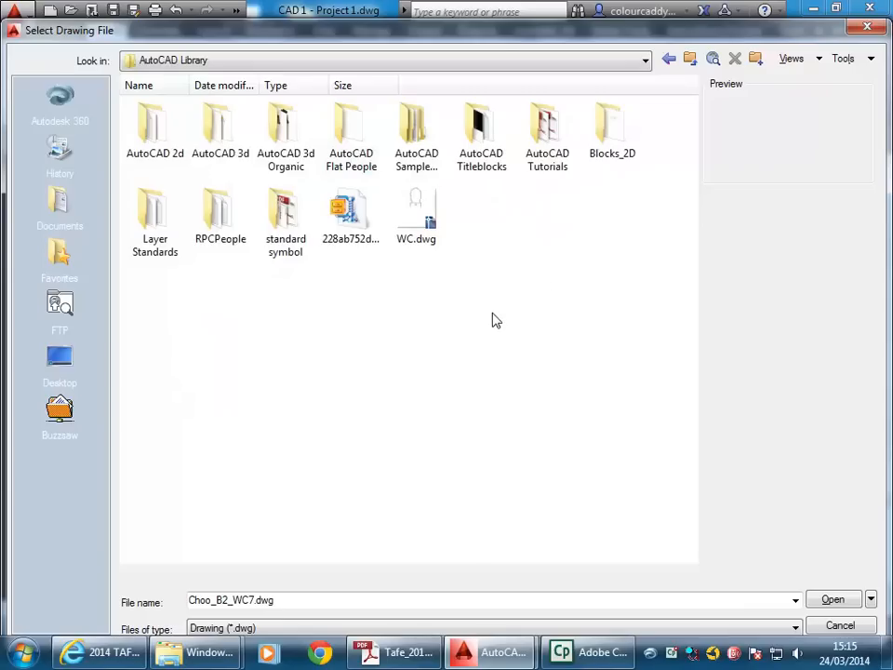
{"action": "double_click", "coordinate": [600, 146]}
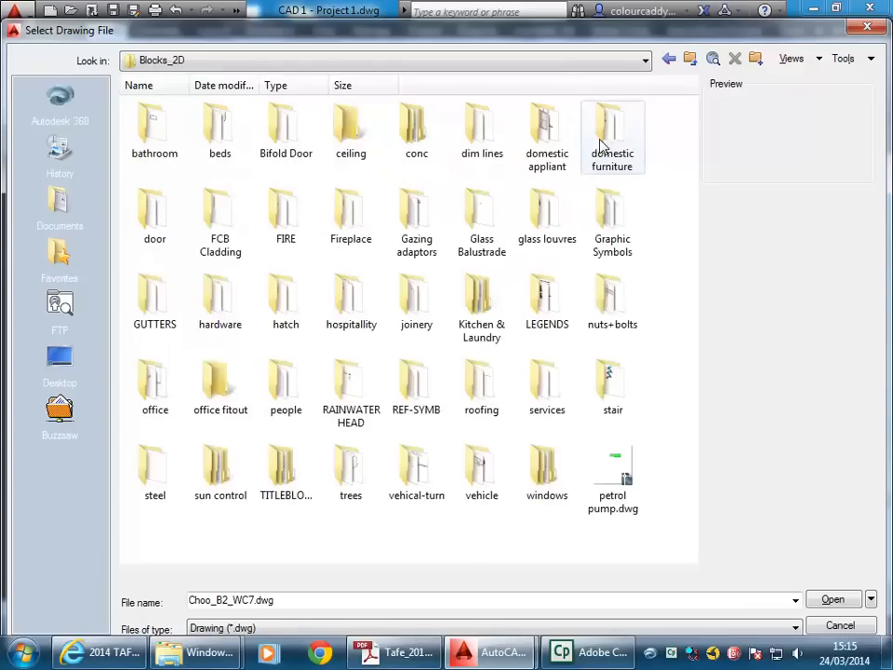
{"action": "double_click", "coordinate": [139, 138]}
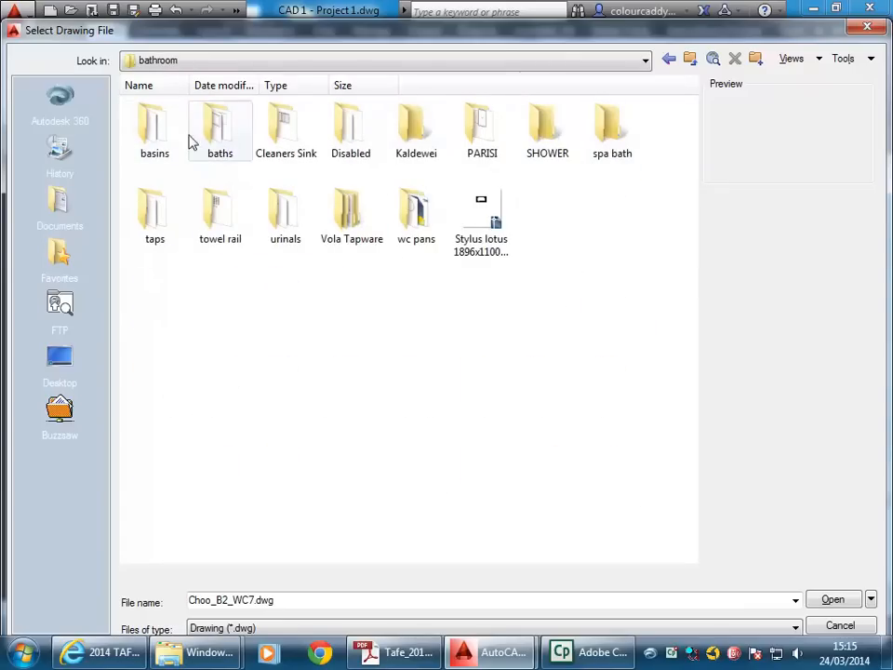
{"action": "double_click", "coordinate": [410, 221]}
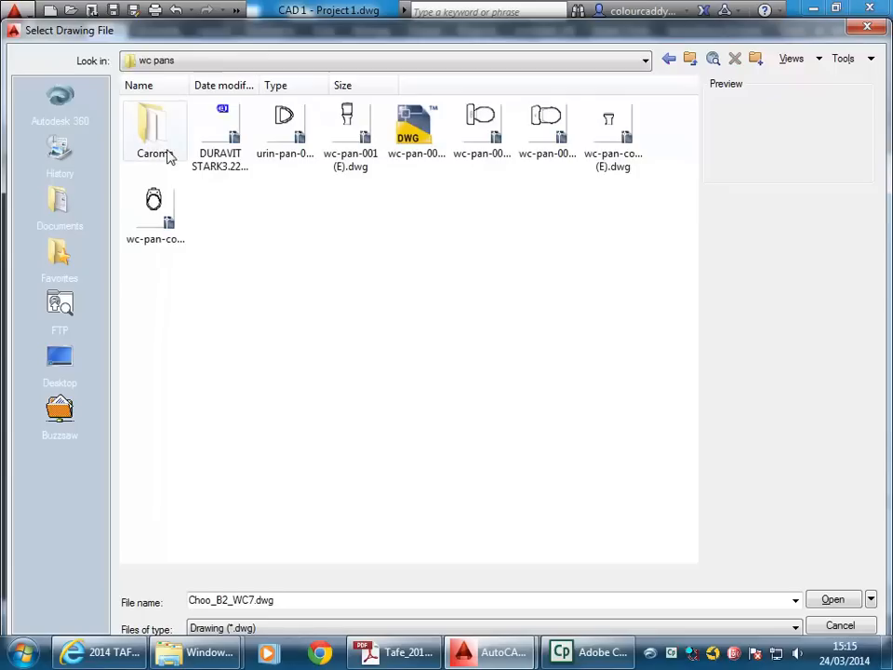
Load wc-pan-002.dwg as the block to insert, at uniform scale 1 with insertion point and rotation specified on-screen.
{"action": "left_click", "coordinate": [490, 128]}
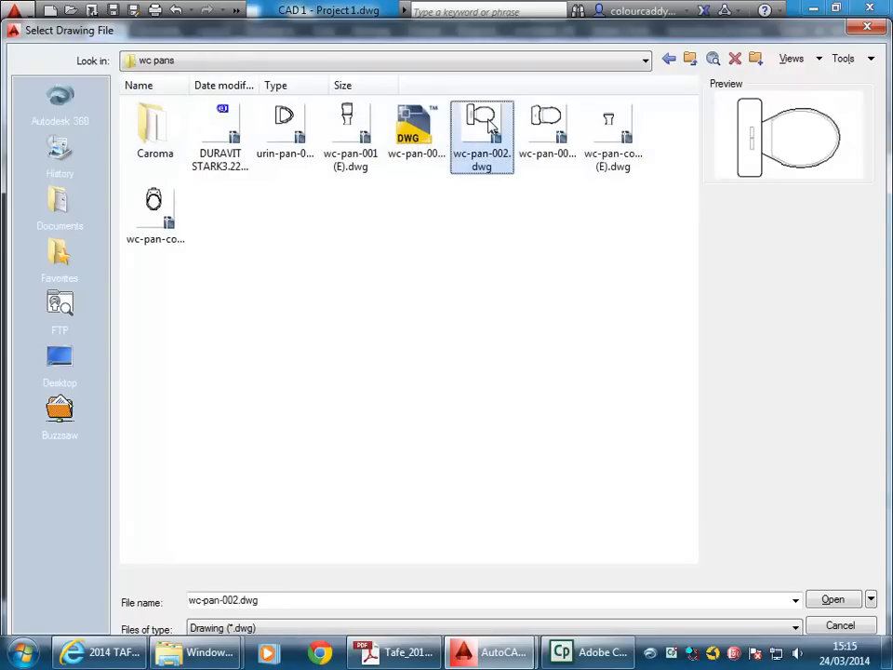
{"action": "left_click", "coordinate": [415, 127]}
{"action": "left_click", "coordinate": [482, 130]}
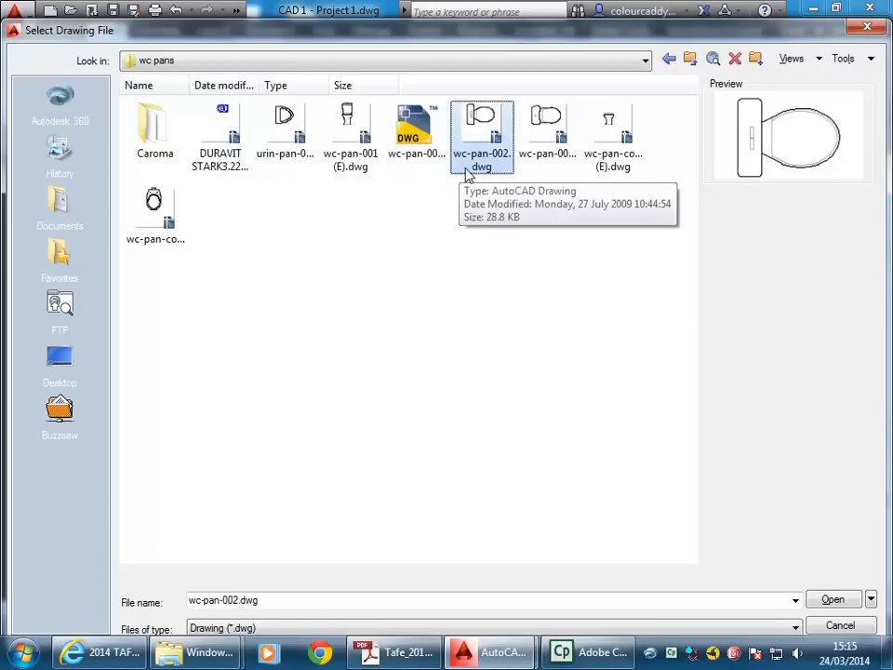
{"action": "left_click", "coordinate": [833, 600]}
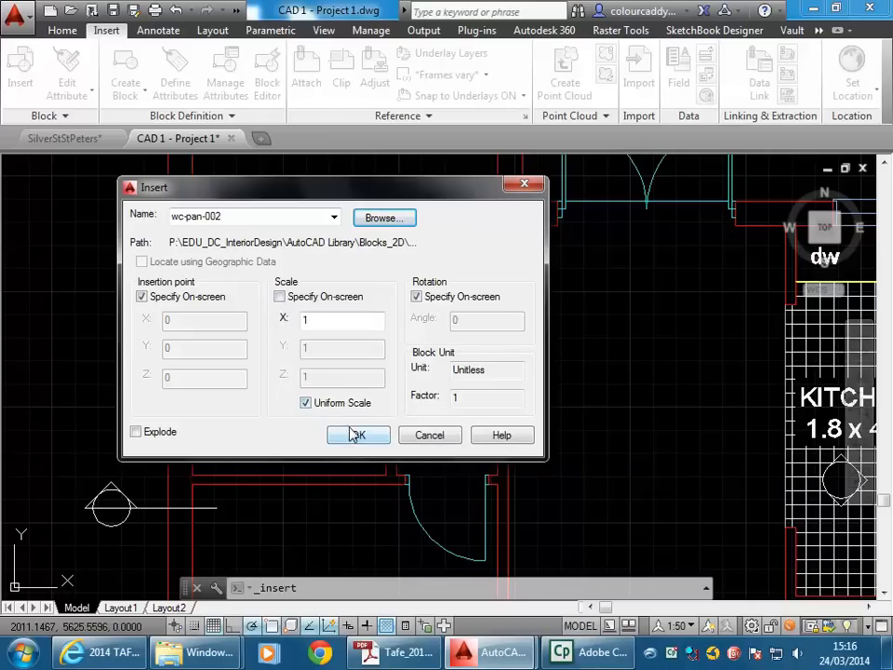
{"action": "left_click", "coordinate": [357, 436]}
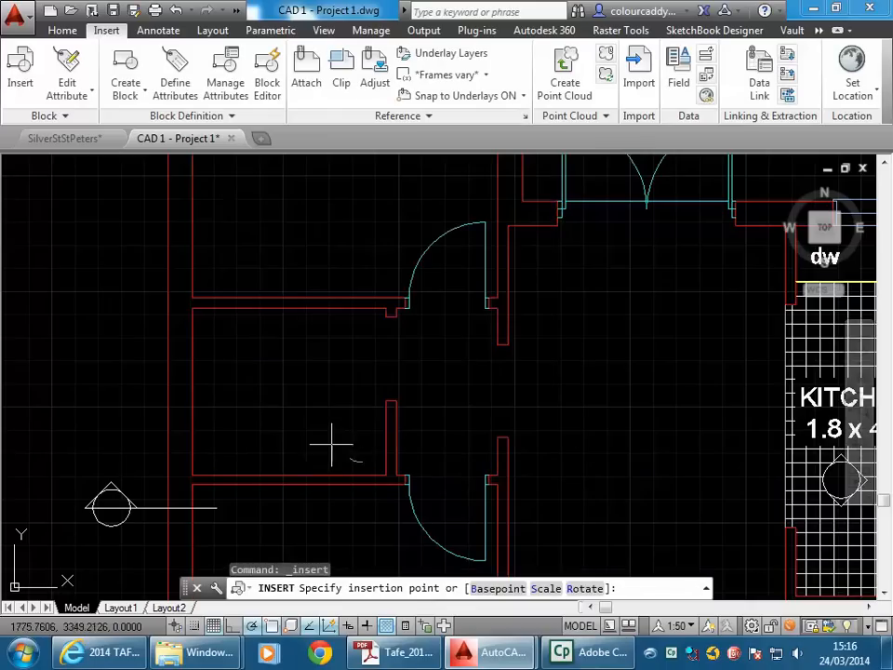
Place the toilet at the midpoint of the small room's lower wall, rotated so the bowl points up into the room.
{"action": "scroll", "coordinate": [284, 410], "scroll_direction": "up", "scroll_amount": 2}
{"action": "scroll", "coordinate": [284, 409], "scroll_direction": "up", "scroll_amount": 2}
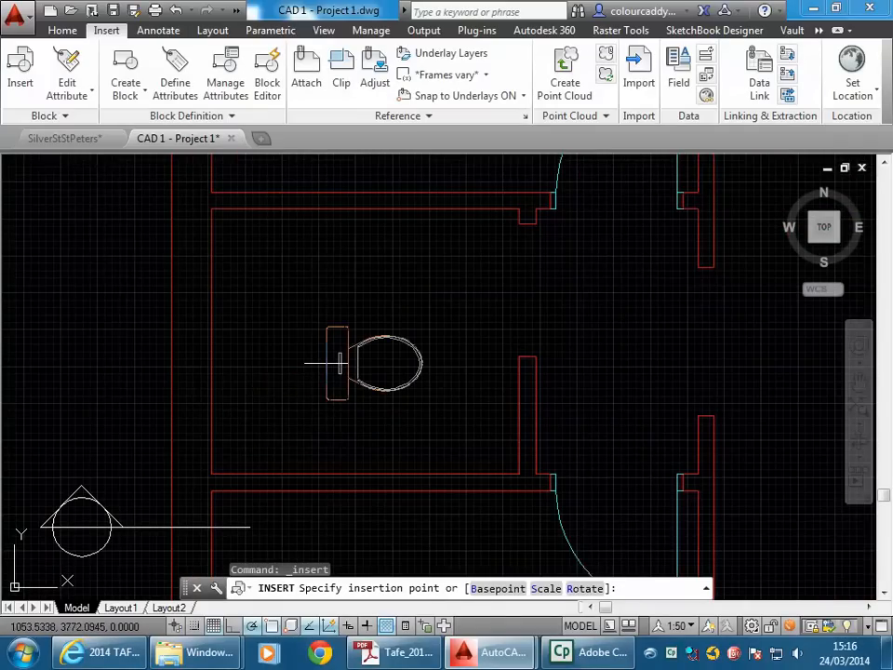
{"action": "middle_click_drag", "start_coordinate": [340, 363], "coordinate": [305, 372]}
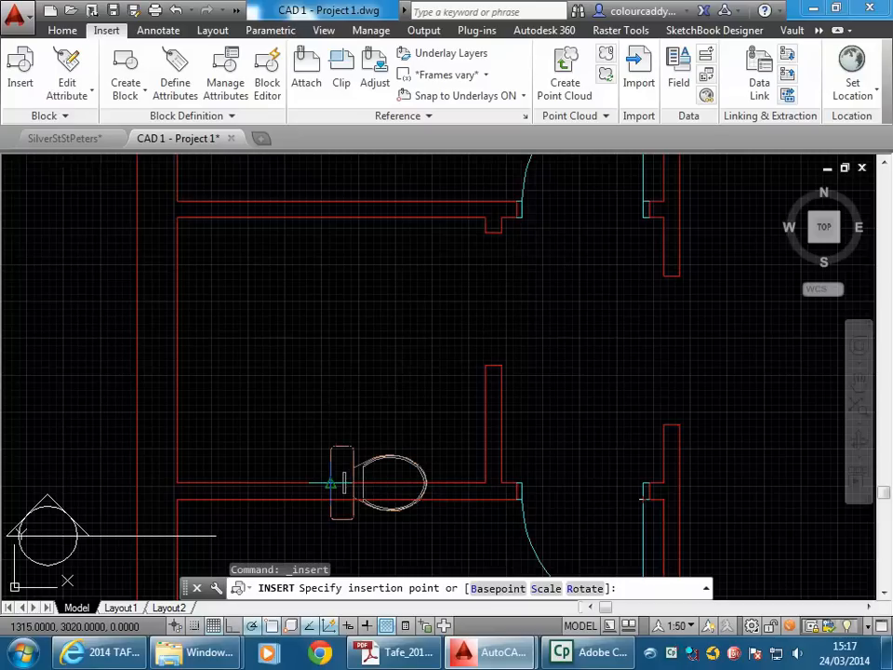
{"action": "left_click", "coordinate": [330, 483]}
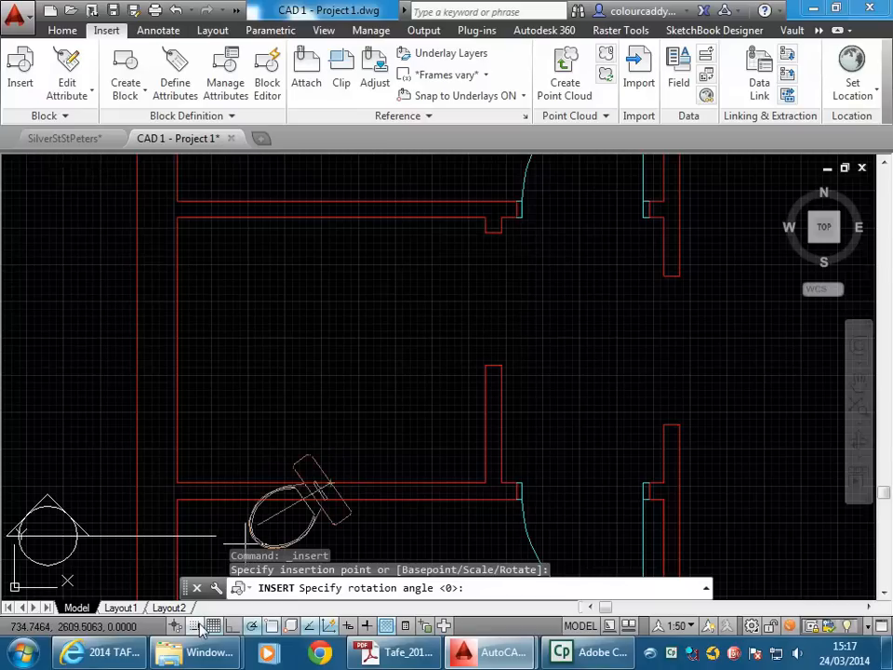
{"action": "left_click", "coordinate": [332, 320]}
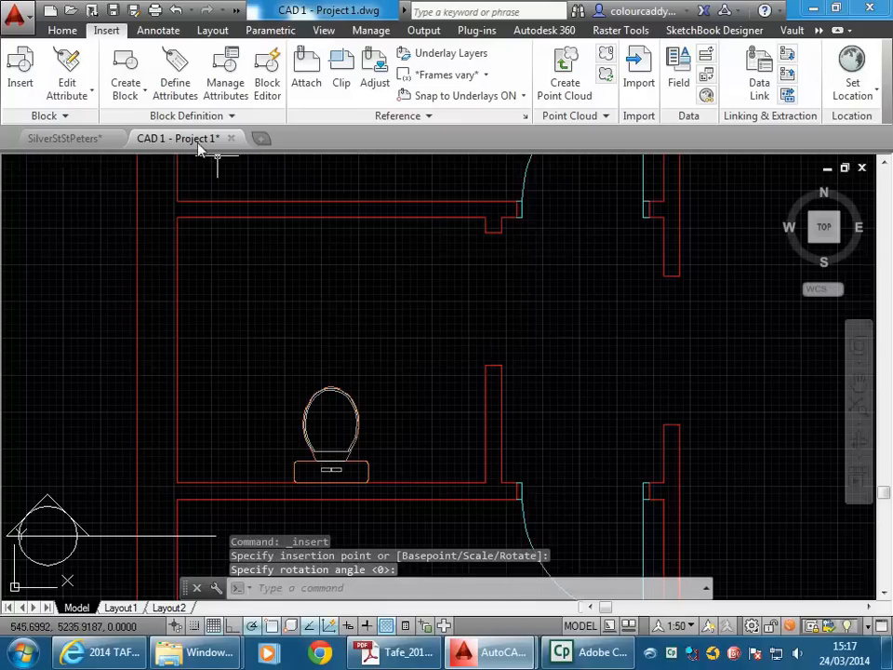
Start inserting another block and browse from the wc pans folder to the library's bathroom > baths folder.
{"action": "left_click", "coordinate": [22, 82]}
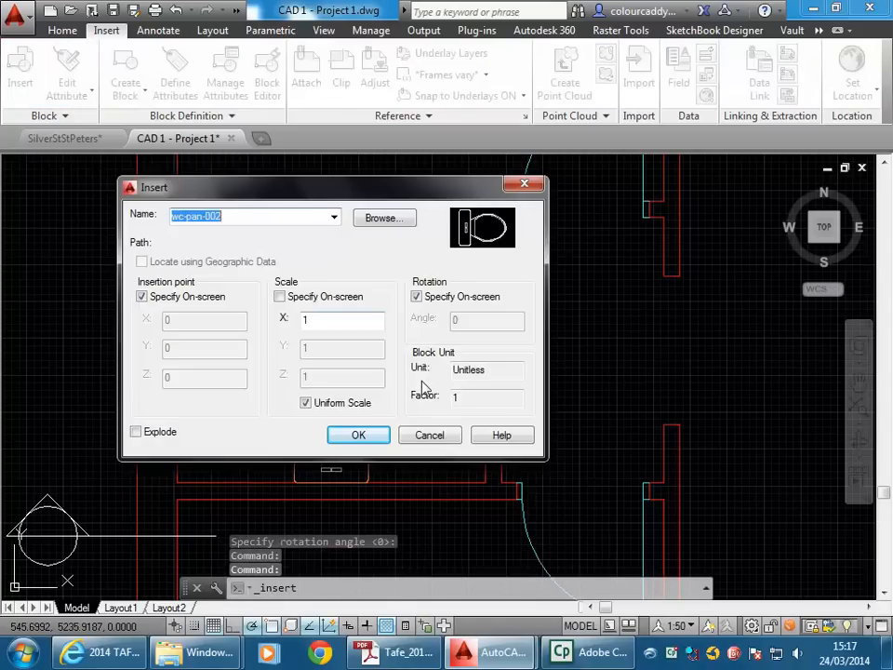
{"action": "left_click", "coordinate": [384, 219]}
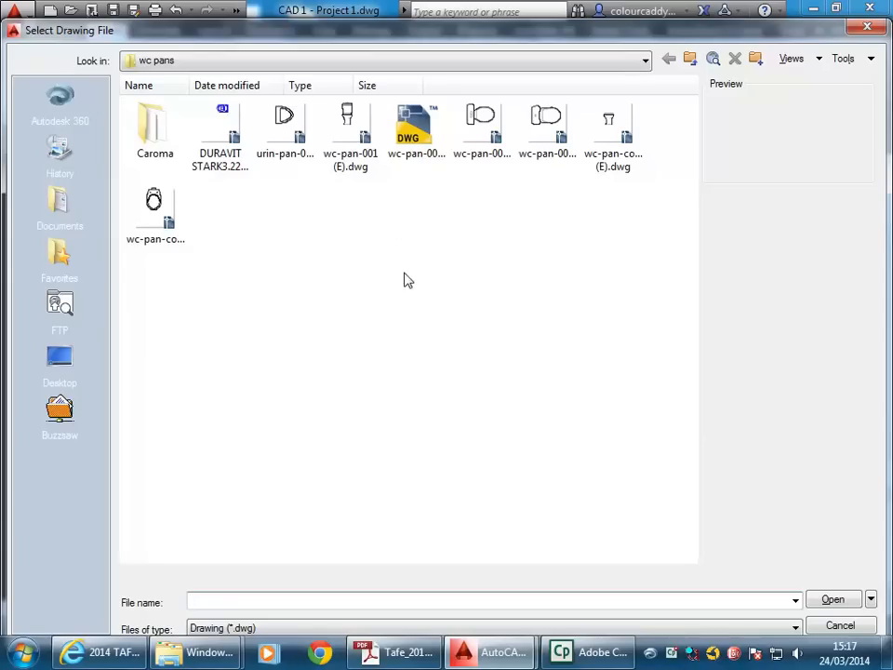
{"action": "left_click", "coordinate": [691, 61]}
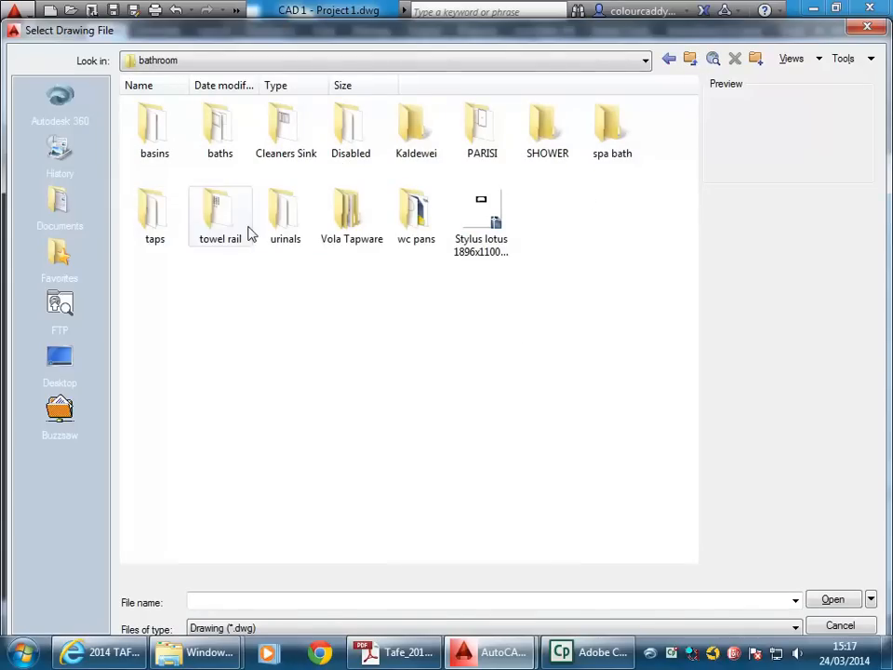
{"action": "double_click", "coordinate": [222, 140]}
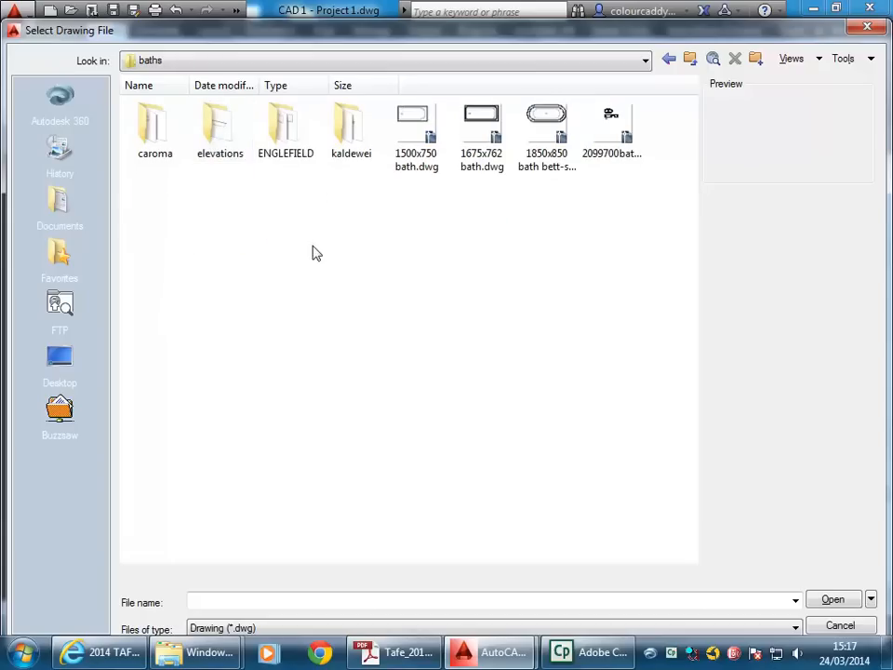
Compare the previews of 1500x750 bath.dwg and 1675x762 bath.dwg.
{"action": "left_click", "coordinate": [417, 156]}
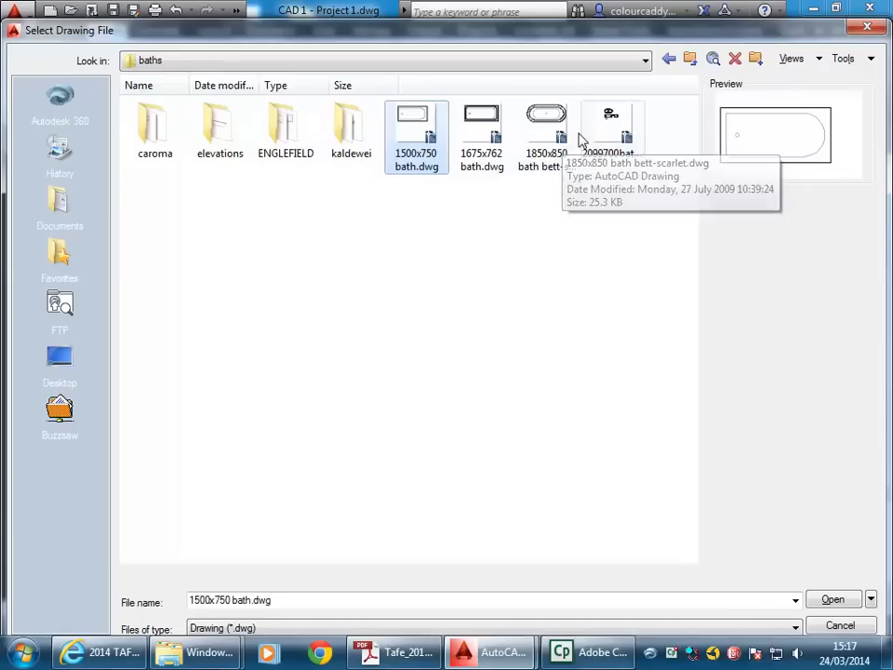
{"action": "left_click", "coordinate": [485, 158]}
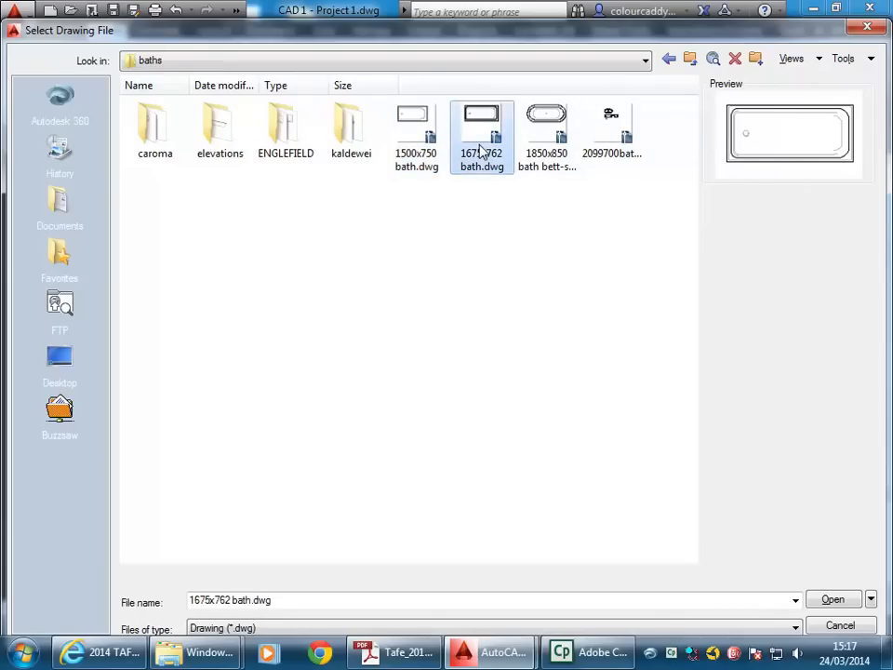
{"action": "left_click", "coordinate": [427, 138]}
{"action": "left_click", "coordinate": [488, 140]}
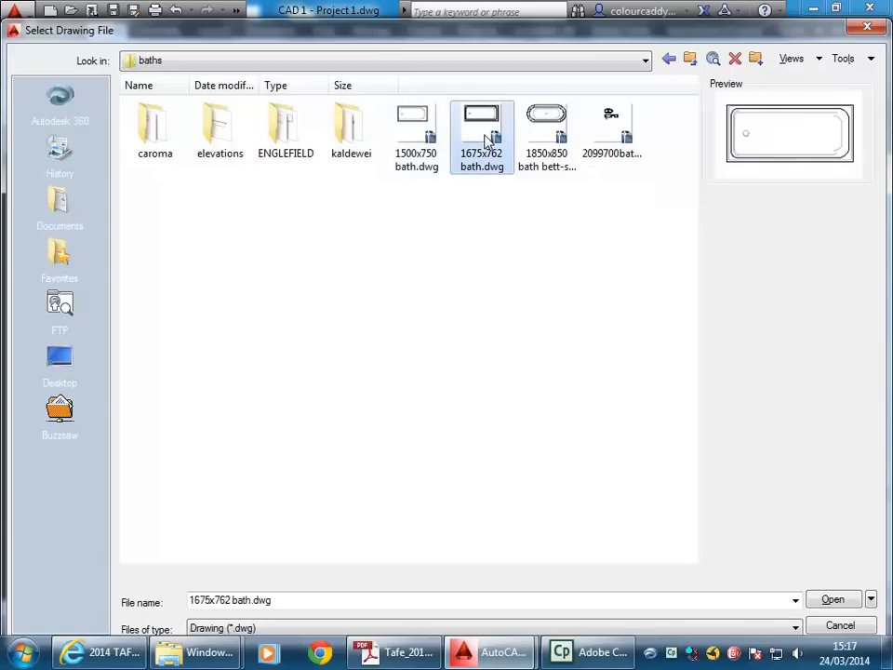
{"action": "left_click", "coordinate": [421, 140]}
{"action": "left_click", "coordinate": [469, 145]}
{"action": "left_click", "coordinate": [421, 141]}
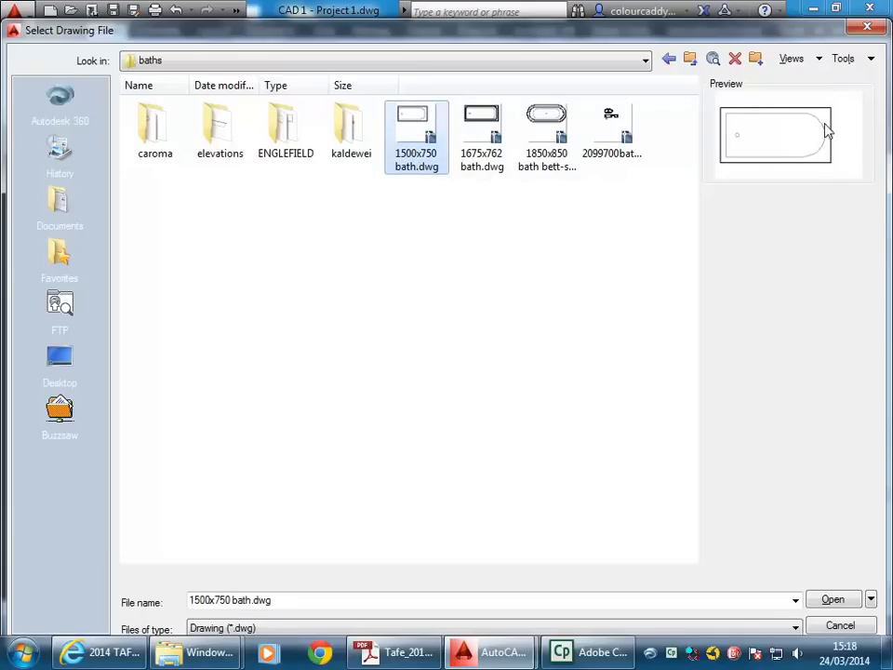
{"action": "left_click", "coordinate": [479, 139]}
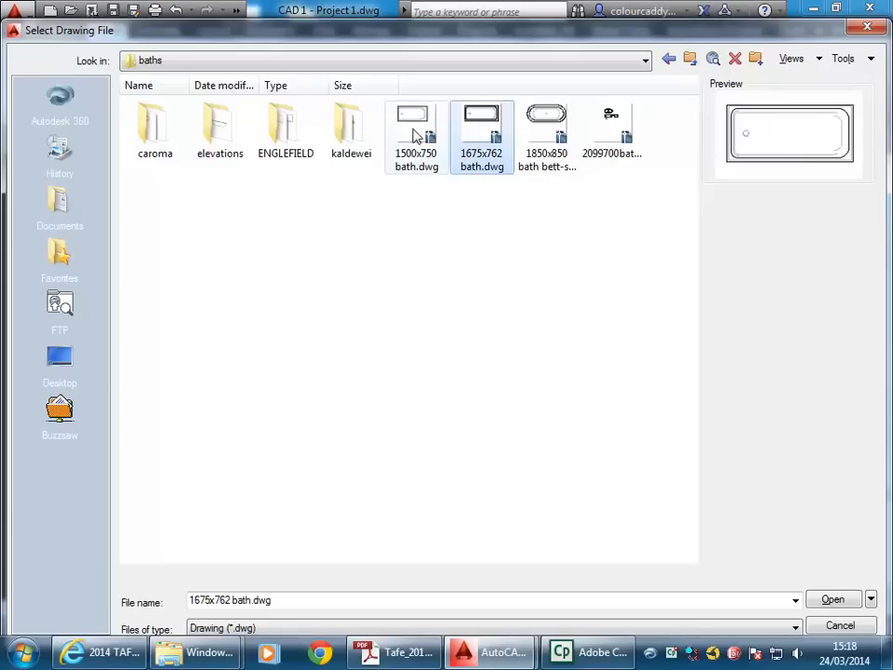
Load 1500x750 bath.dwg as the block to insert, at uniform scale 1 with insertion point and rotation specified on-screen.
{"action": "left_click", "coordinate": [416, 136]}
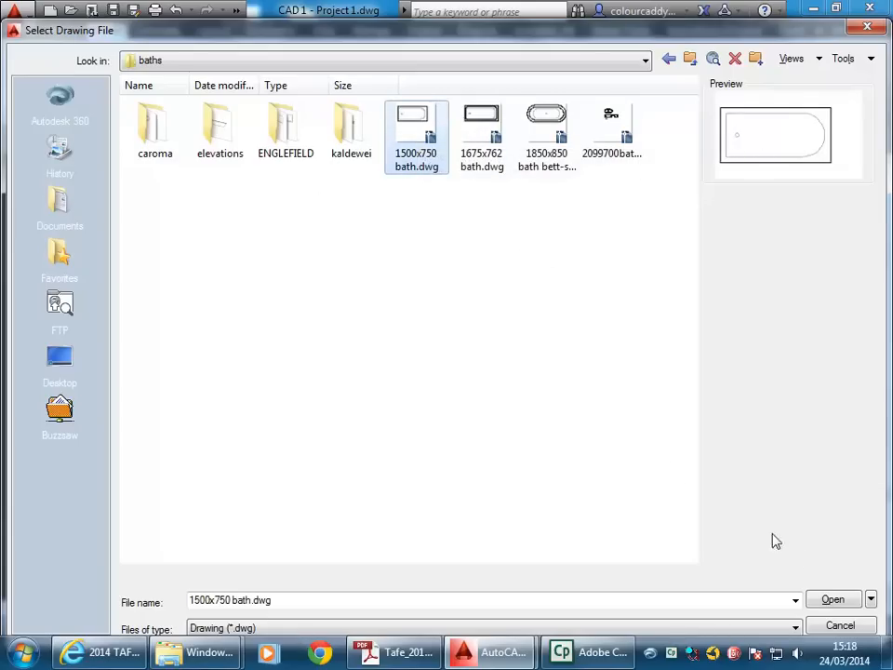
{"action": "left_click", "coordinate": [847, 605]}
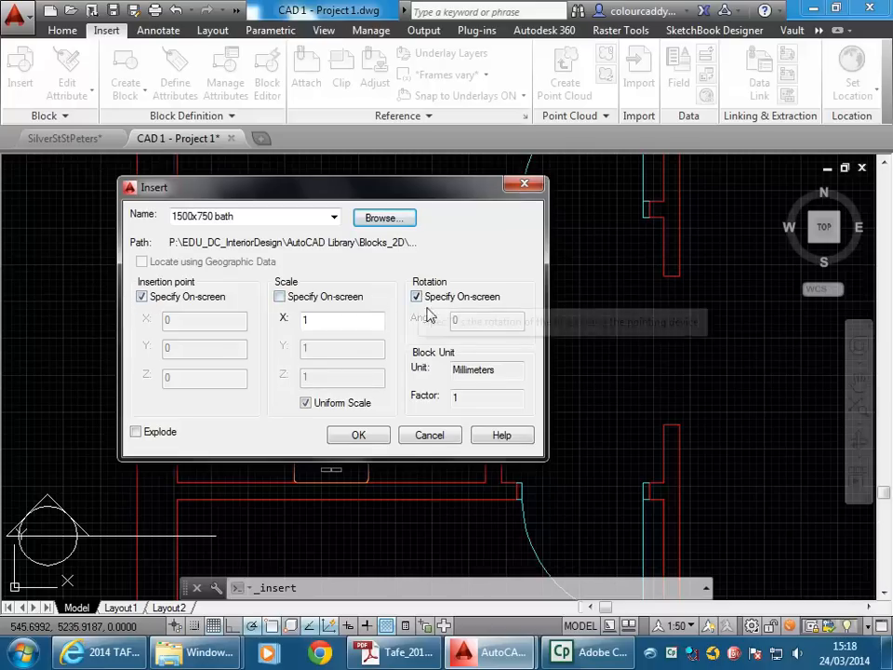
{"action": "left_click", "coordinate": [365, 436]}
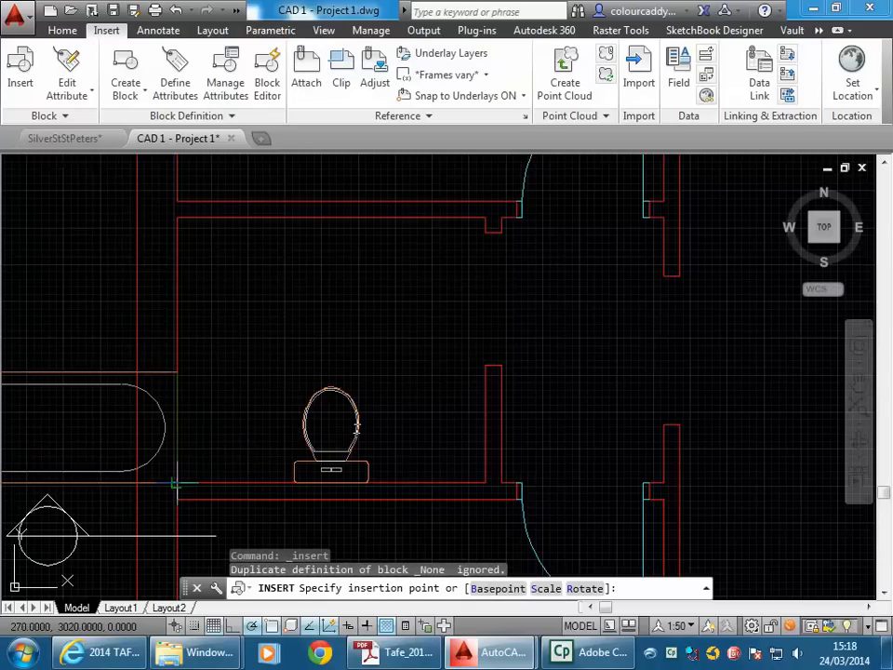
Place the bath in the small room's lower-left inner corner, rotated so its long side runs up along the left wall.
{"action": "middle_click_drag", "start_coordinate": [298, 418], "coordinate": [429, 427]}
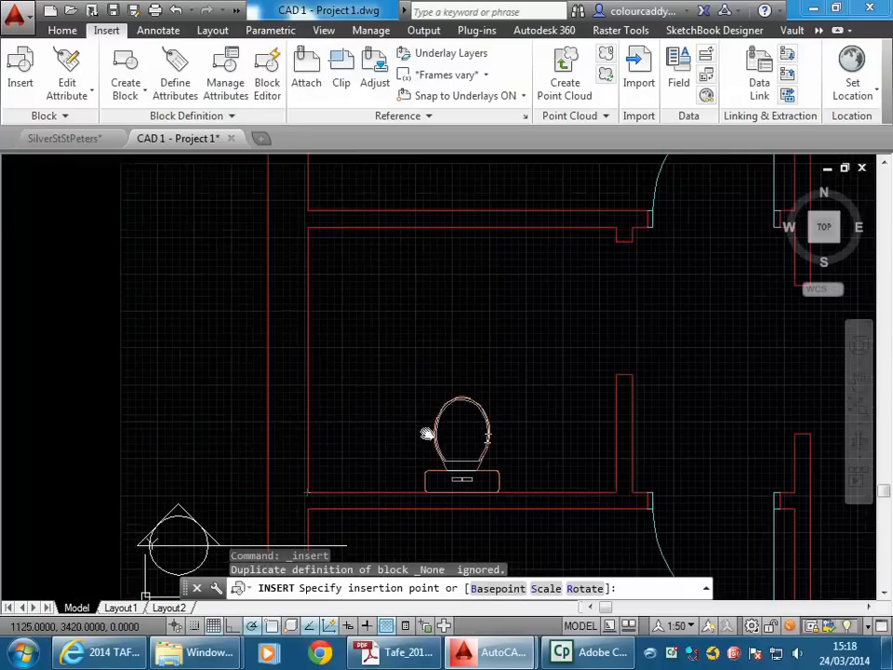
{"action": "left_click", "coordinate": [307, 493]}
{"action": "scroll", "coordinate": [307, 492], "scroll_direction": "down", "scroll_amount": 2}
{"action": "middle_click_drag", "start_coordinate": [307, 492], "coordinate": [348, 372]}
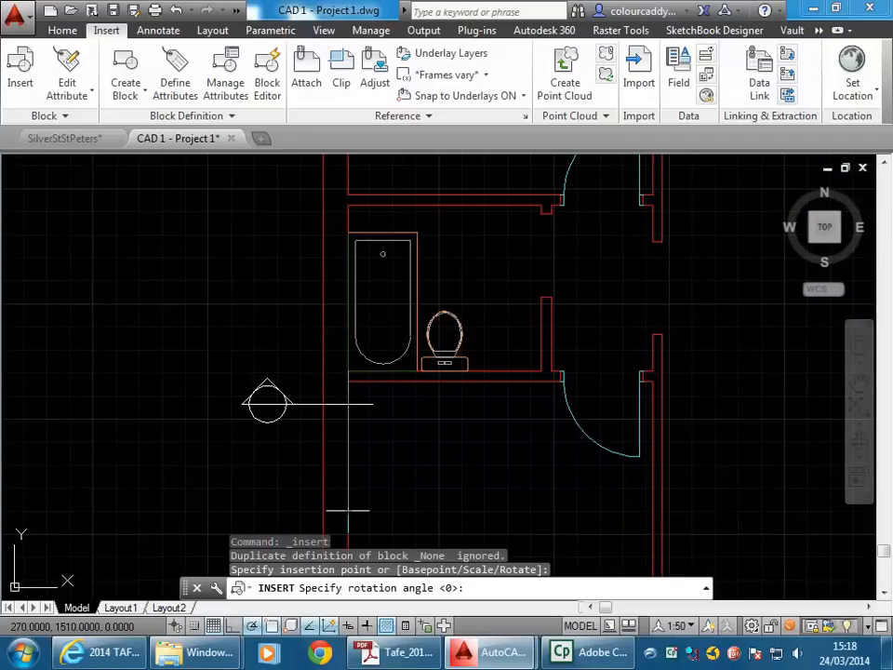
{"action": "key", "text": "Return"}
{"action": "scroll", "coordinate": [410, 279], "scroll_direction": "up", "scroll_amount": 3}
{"action": "middle_click_drag", "start_coordinate": [367, 329], "coordinate": [356, 294]}
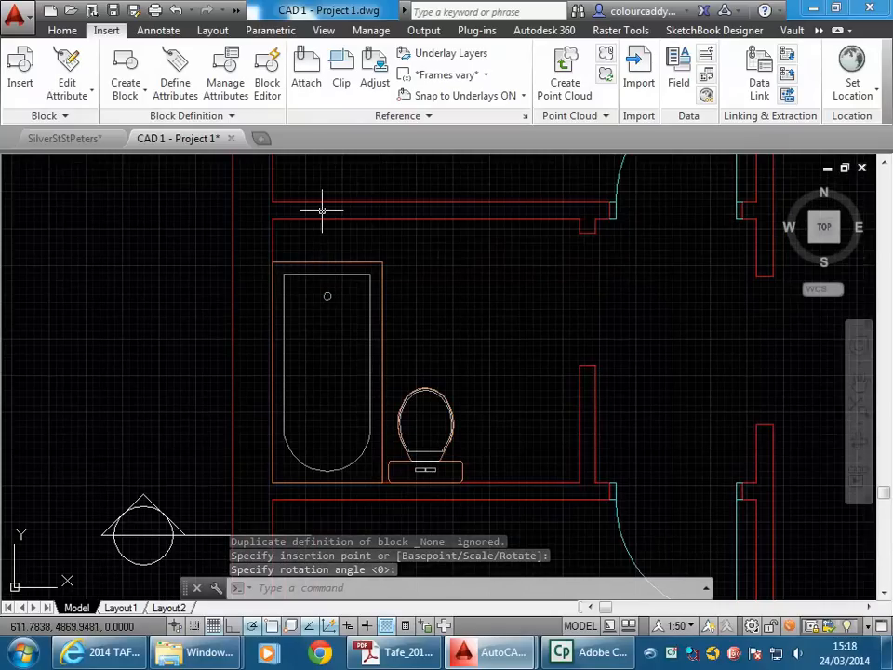
{"action": "middle_click_drag", "start_coordinate": [526, 343], "coordinate": [474, 344]}
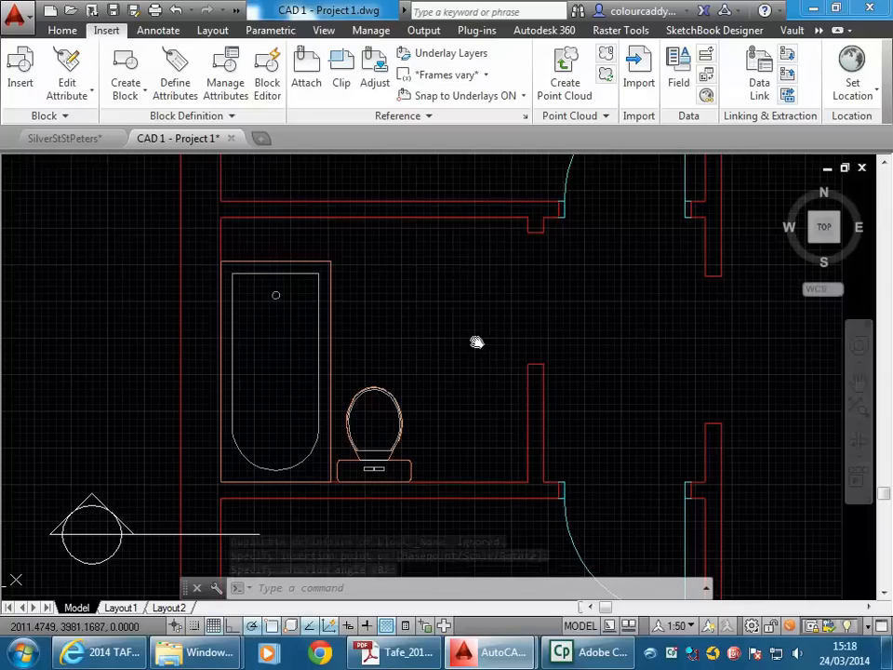
{"action": "left_click", "coordinate": [374, 458]}
{"action": "scroll", "coordinate": [375, 451], "scroll_direction": "up", "scroll_amount": 2}
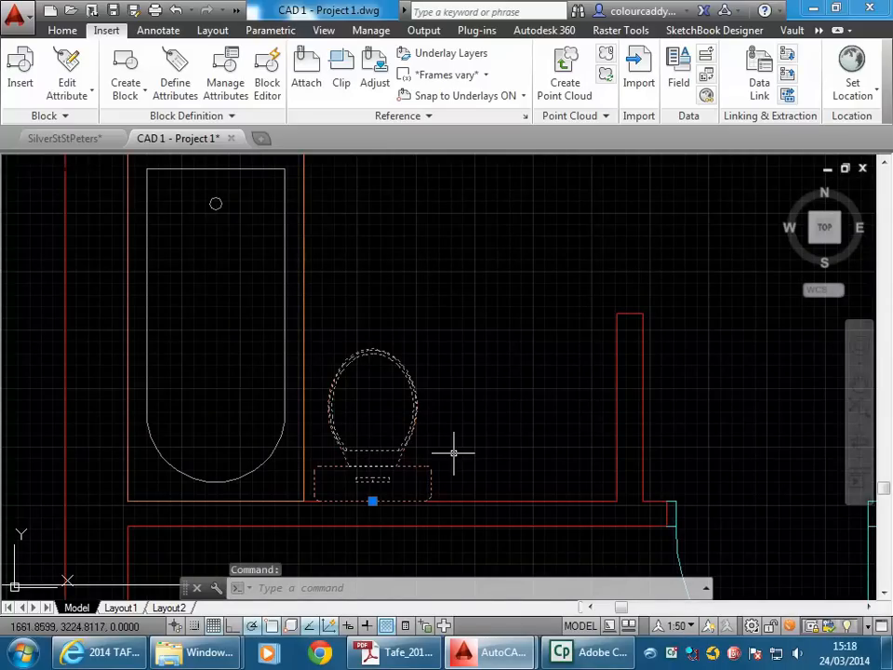
{"action": "key", "text": "Escape"}
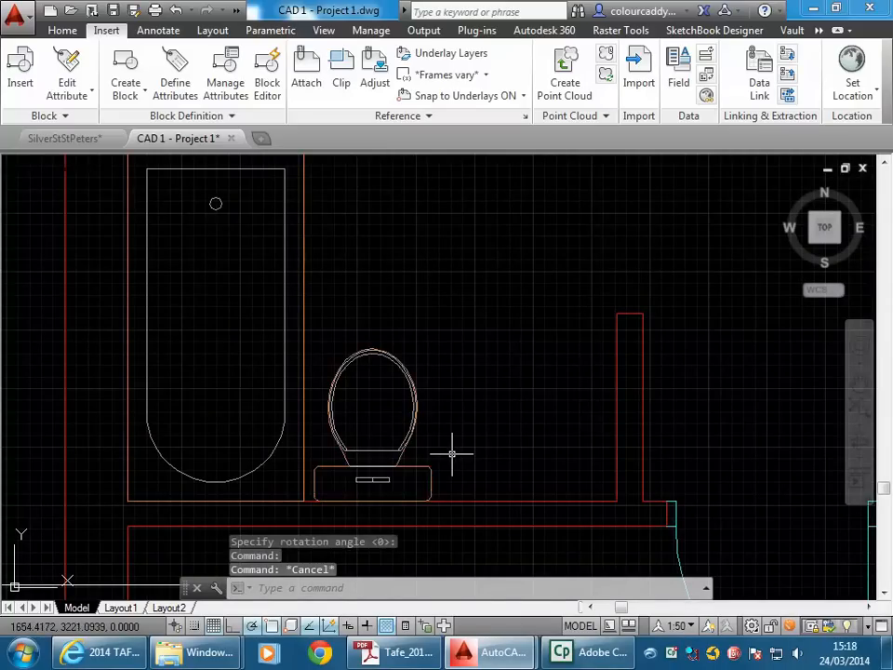
{"action": "key", "text": "Escape"}
{"action": "scroll", "coordinate": [455, 437], "scroll_direction": "down", "scroll_amount": 2}
Load basin 435x510 semi-oval.dwg from the bathroom > basins folder, at uniform scale 1 with insertion point and rotation specified on-screen.
{"action": "left_click", "coordinate": [20, 71]}
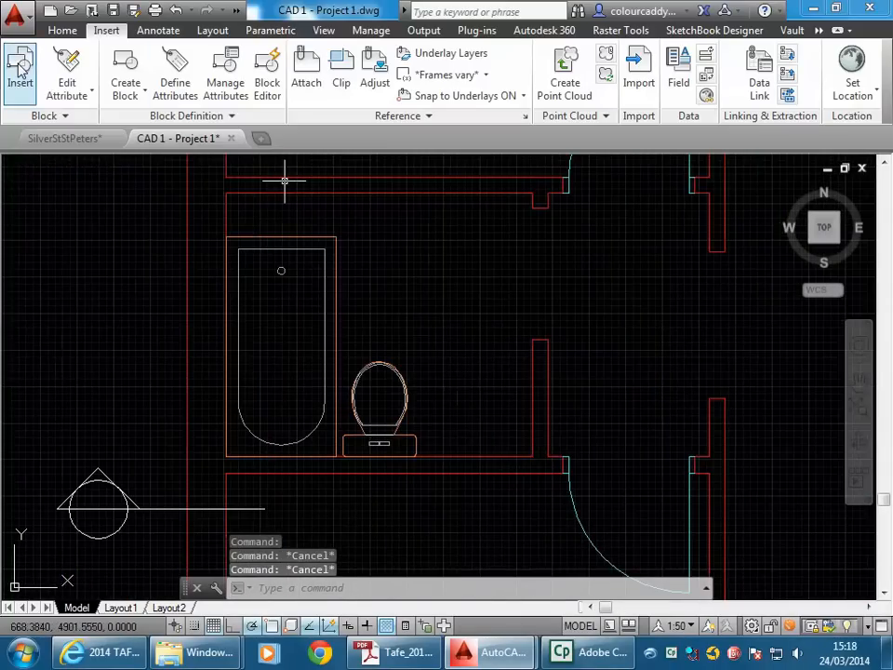
{"action": "left_click", "coordinate": [386, 220]}
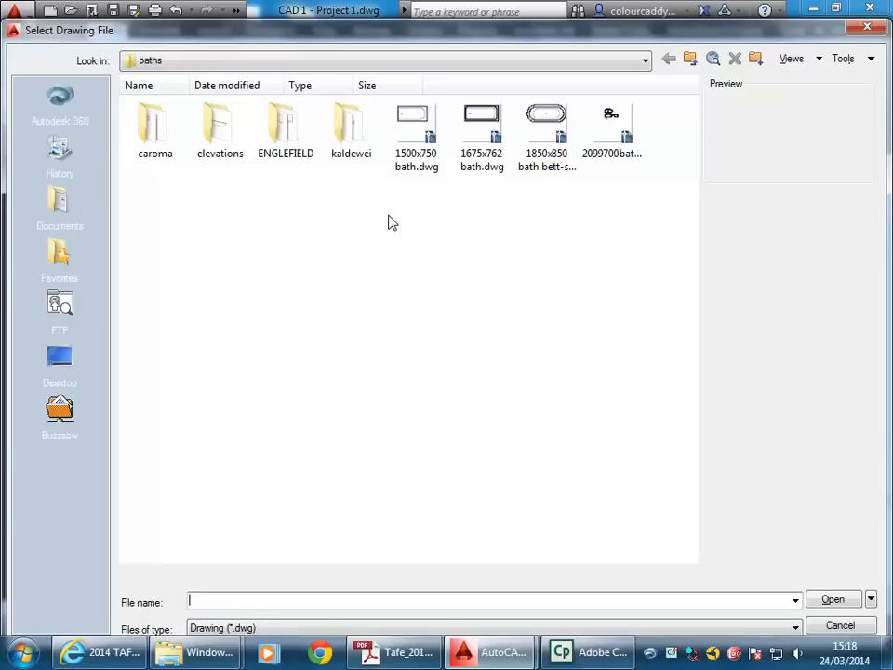
{"action": "left_click", "coordinate": [691, 61]}
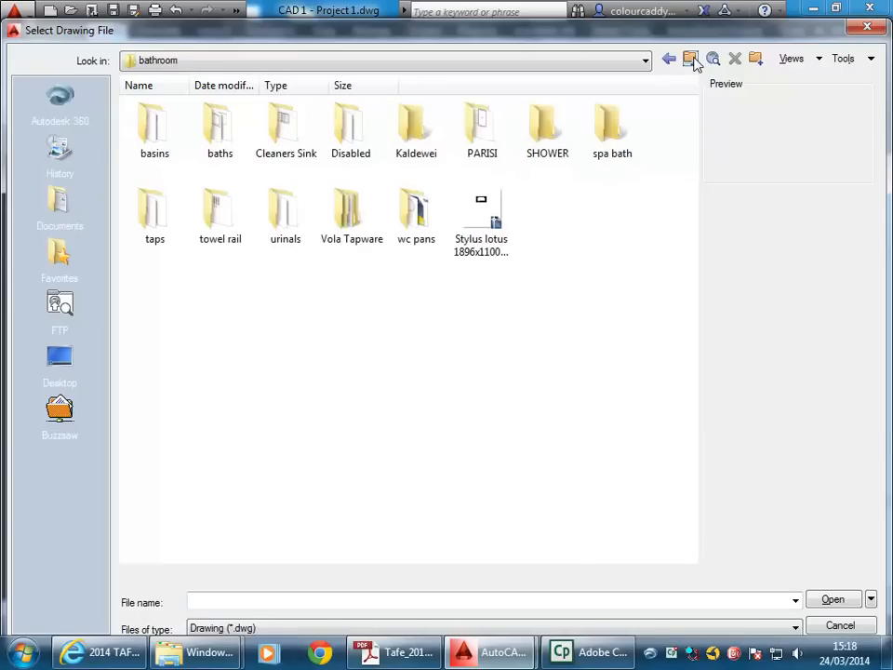
{"action": "double_click", "coordinate": [147, 135]}
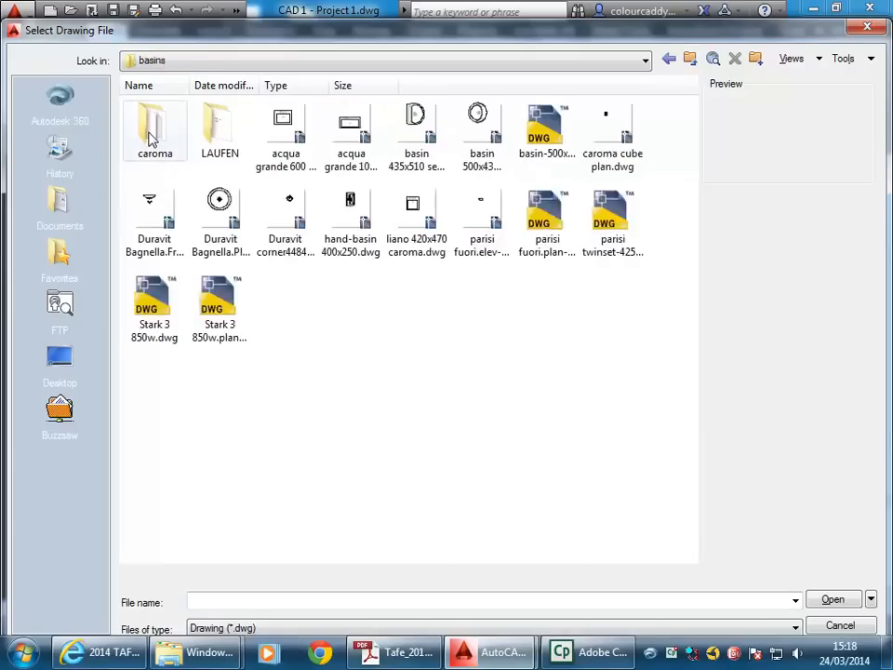
{"action": "left_click", "coordinate": [416, 128]}
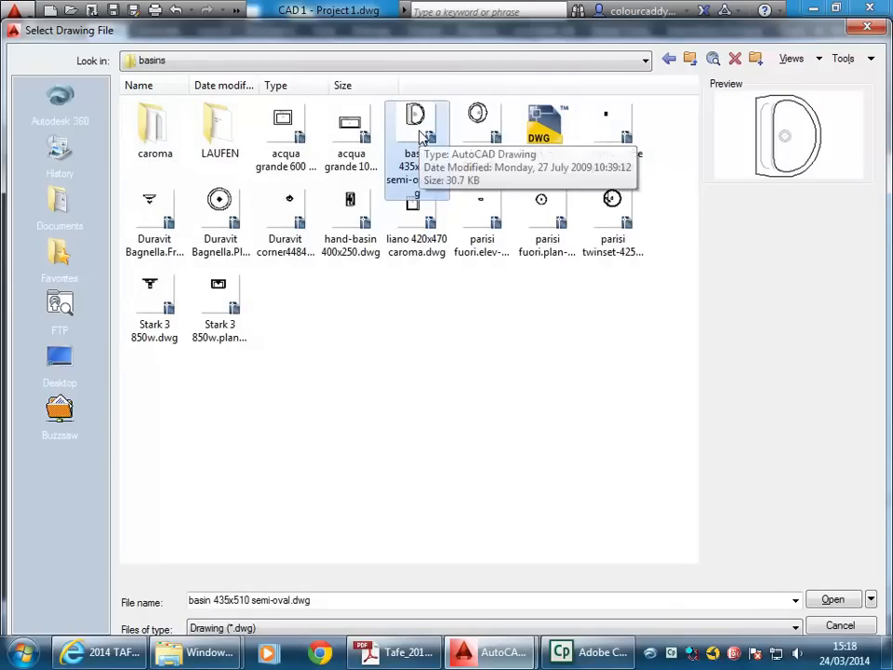
{"action": "double_click", "coordinate": [415, 142]}
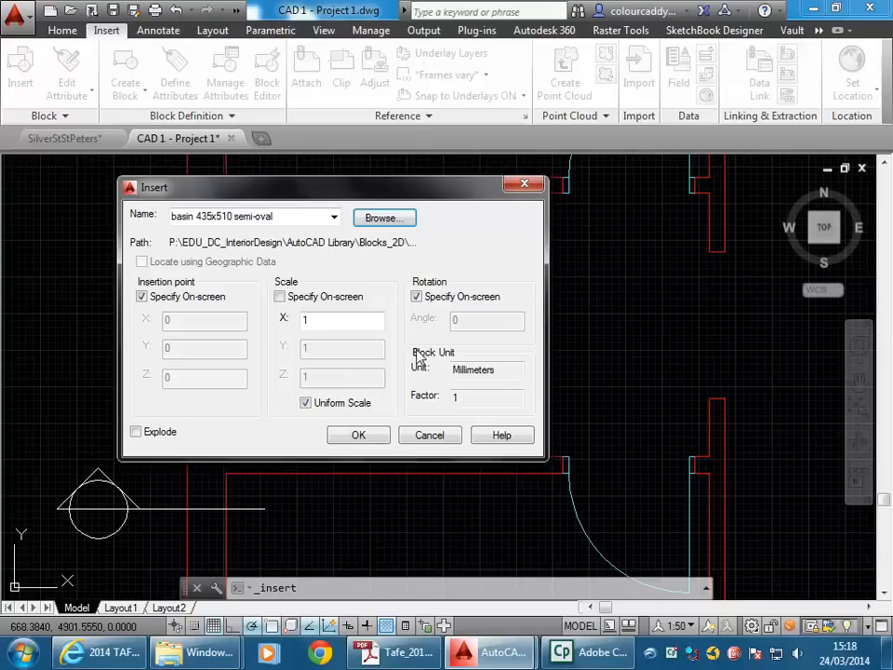
{"action": "left_click", "coordinate": [357, 435]}
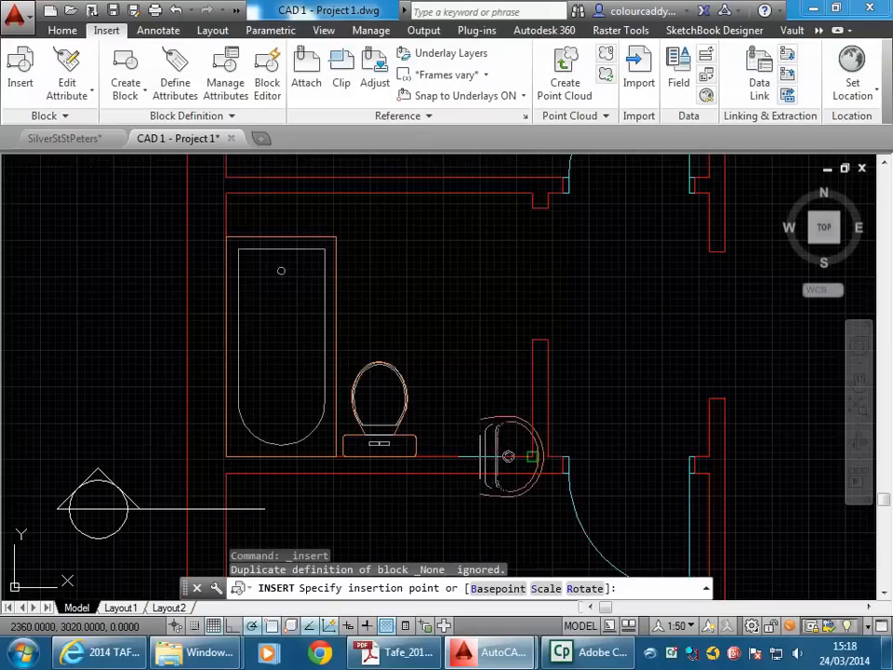
Enable the Nearest object snap and place the basin on the lower wall between toilet and short partition, its bowl pointing up into the room.
{"action": "scroll", "coordinate": [521, 444], "scroll_direction": "up", "scroll_amount": 1}
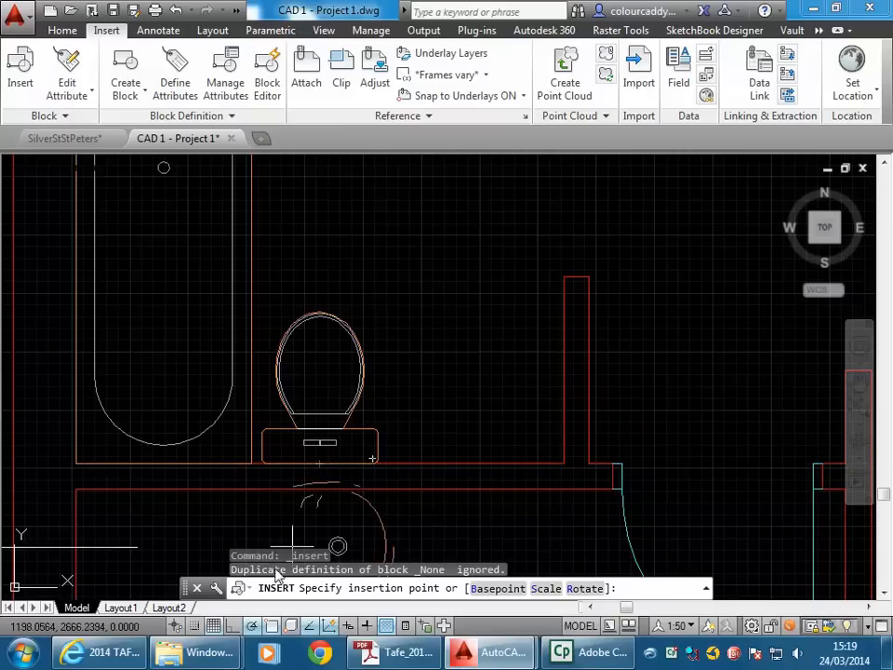
{"action": "right_click", "coordinate": [270, 628]}
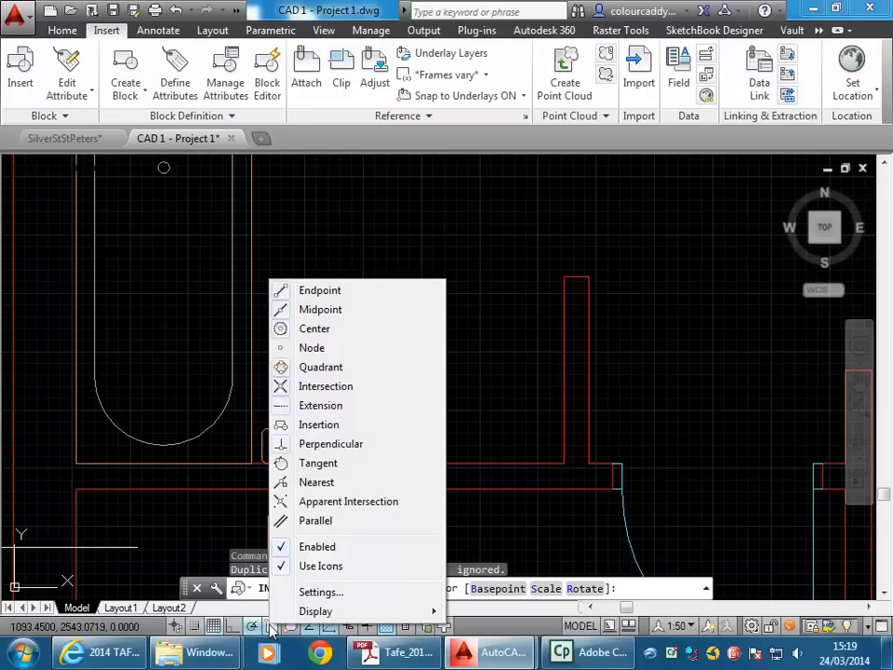
{"action": "left_click", "coordinate": [284, 483]}
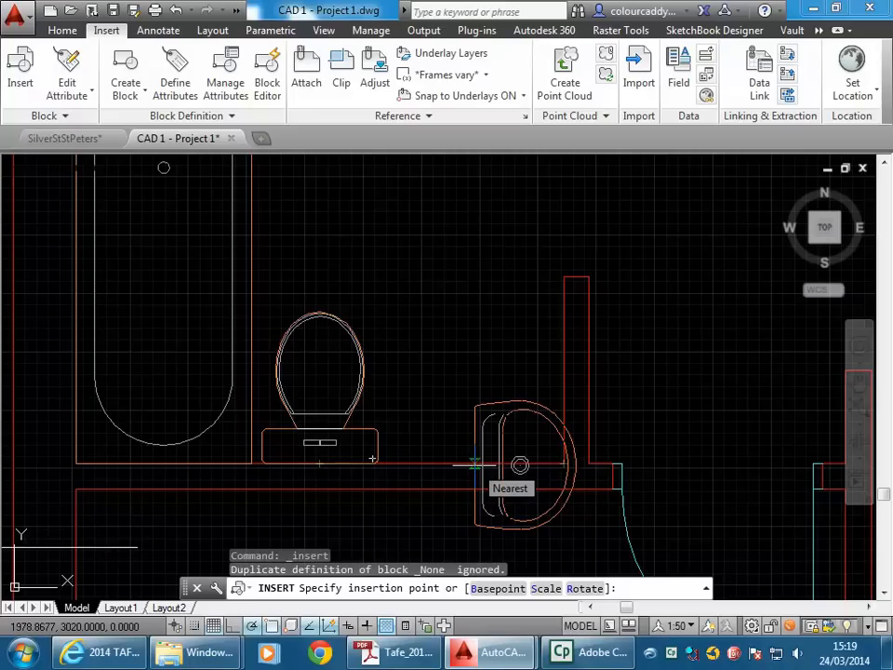
{"action": "left_click", "coordinate": [473, 463]}
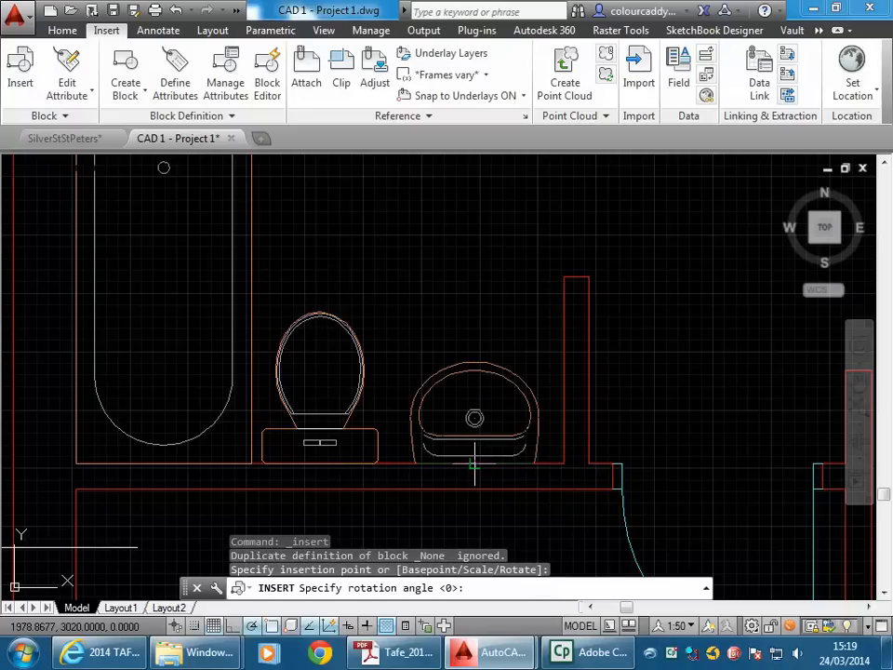
{"action": "left_click", "coordinate": [474, 251]}
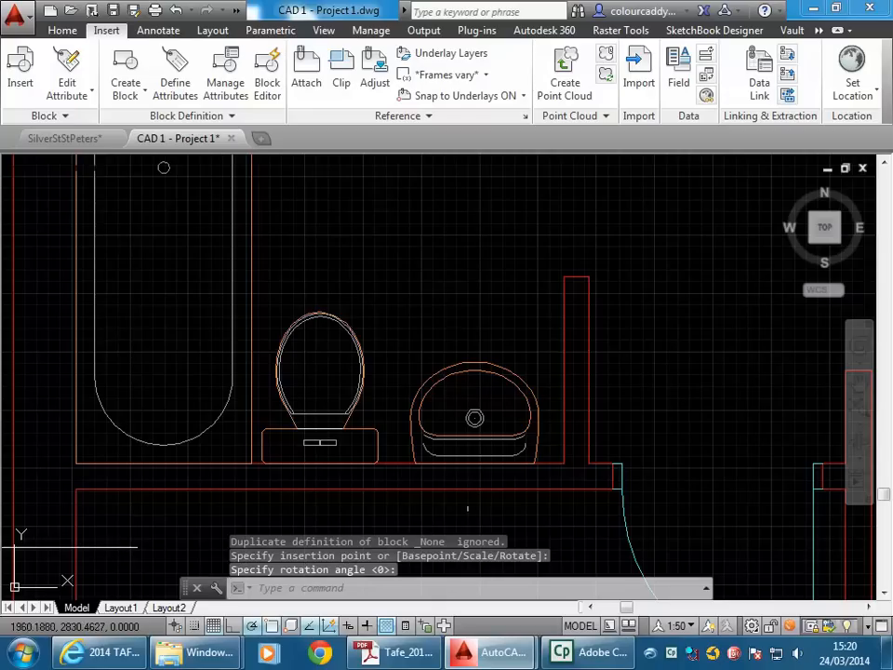
Move the basin by its insertion grip about 40 mm along the lower wall towards the short partition, and deselect it.
{"action": "scroll", "coordinate": [494, 500], "scroll_direction": "up", "scroll_amount": 3}
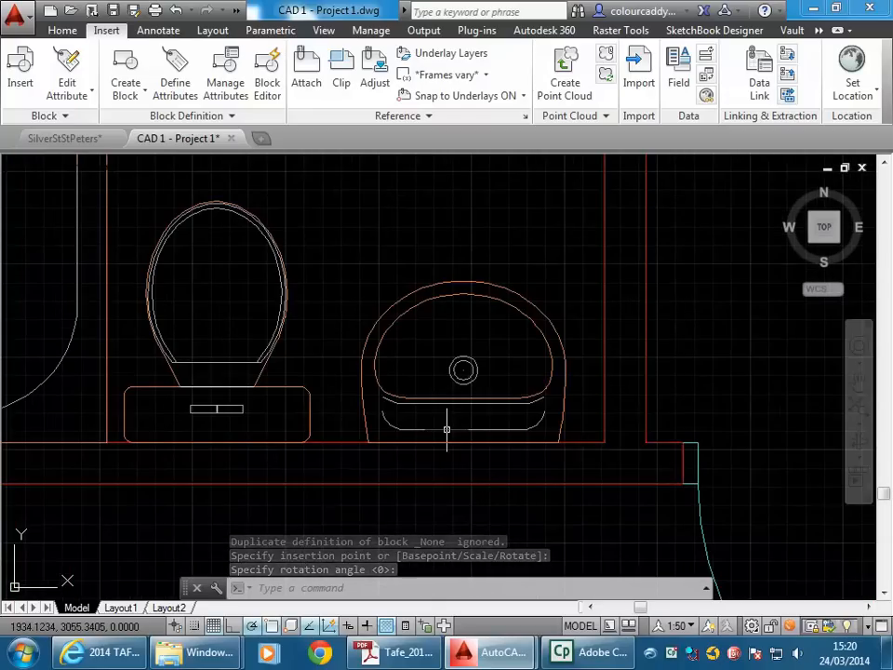
{"action": "left_click", "coordinate": [447, 430]}
{"action": "scroll", "coordinate": [499, 438], "scroll_direction": "up", "scroll_amount": 4}
{"action": "middle_click_drag", "start_coordinate": [499, 438], "coordinate": [469, 478]}
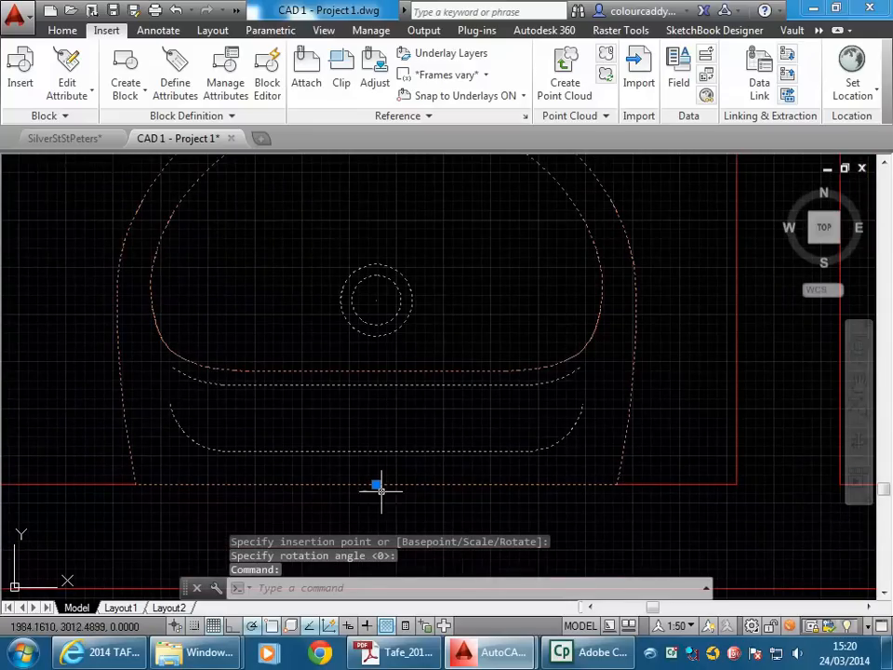
{"action": "left_click", "coordinate": [376, 484]}
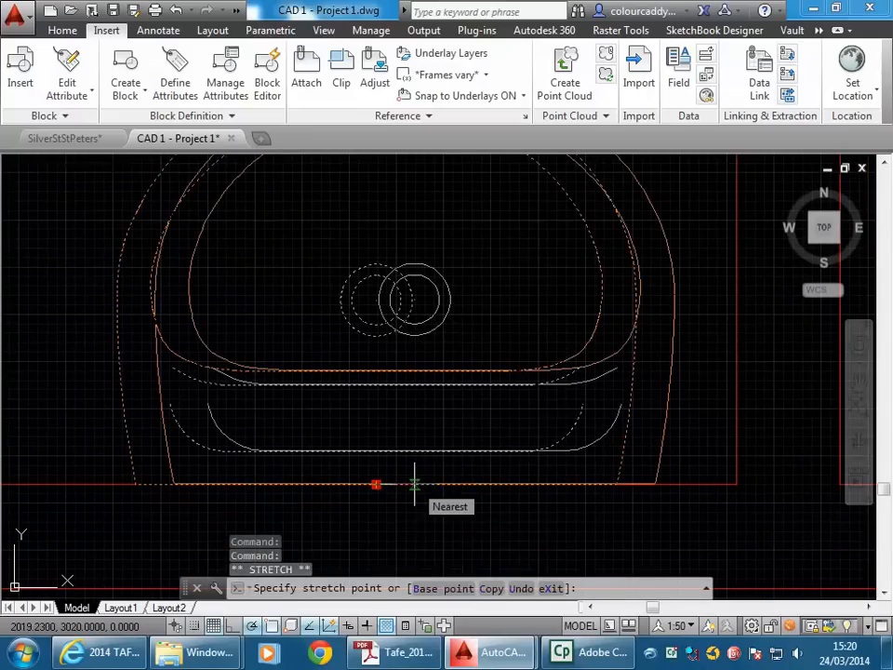
{"action": "left_click", "coordinate": [414, 484]}
{"action": "scroll", "coordinate": [488, 466], "scroll_direction": "down", "scroll_amount": 3}
{"action": "scroll", "coordinate": [401, 335], "scroll_direction": "up", "scroll_amount": 1}
{"action": "right_click", "coordinate": [401, 319]}
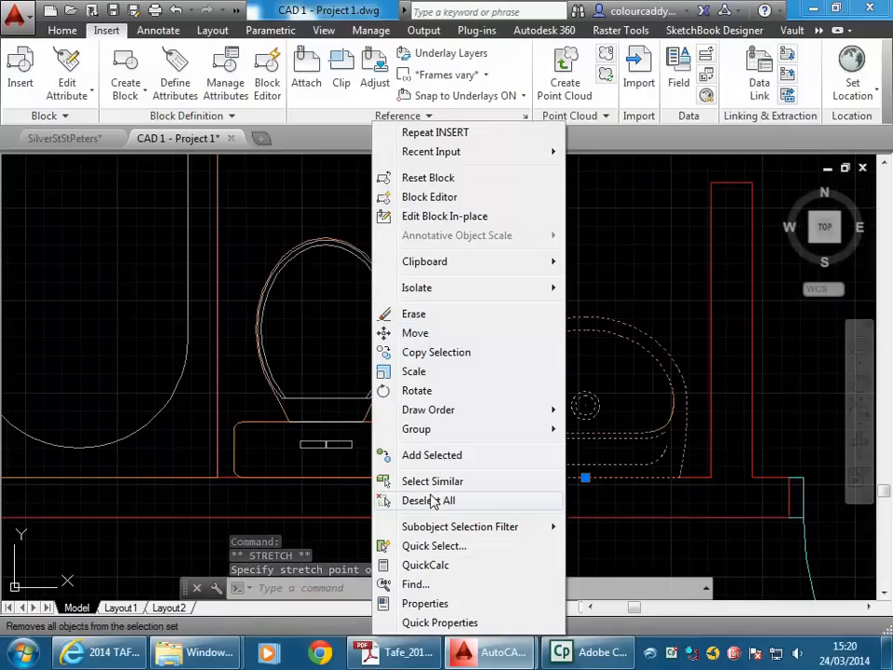
{"action": "left_click", "coordinate": [386, 501]}
Move the toilet by its insertion grip slightly along the lower wall towards the basin, and deselect it.
{"action": "left_click", "coordinate": [324, 476]}
{"action": "scroll", "coordinate": [321, 478], "scroll_direction": "up", "scroll_amount": 2}
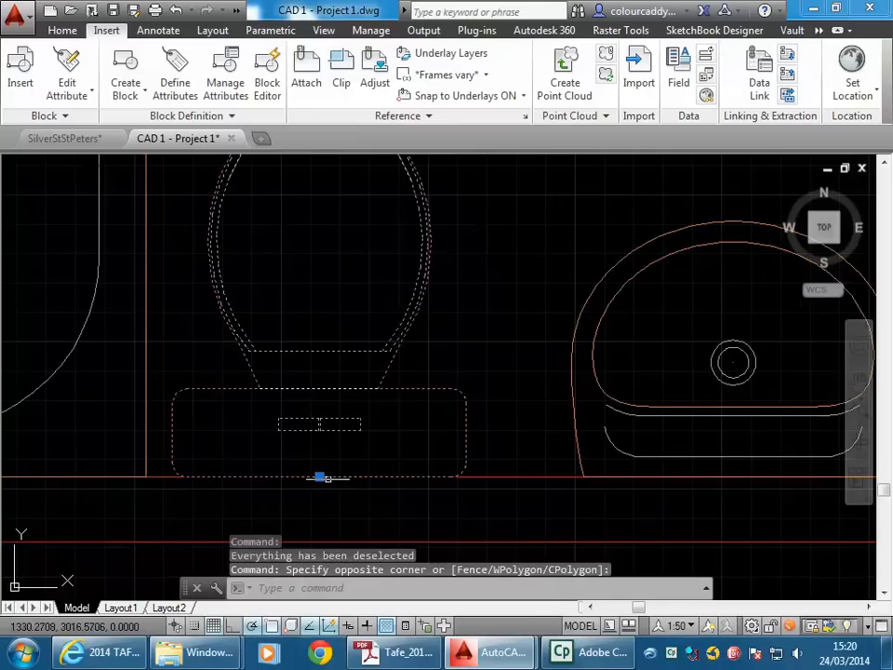
{"action": "left_click", "coordinate": [319, 476]}
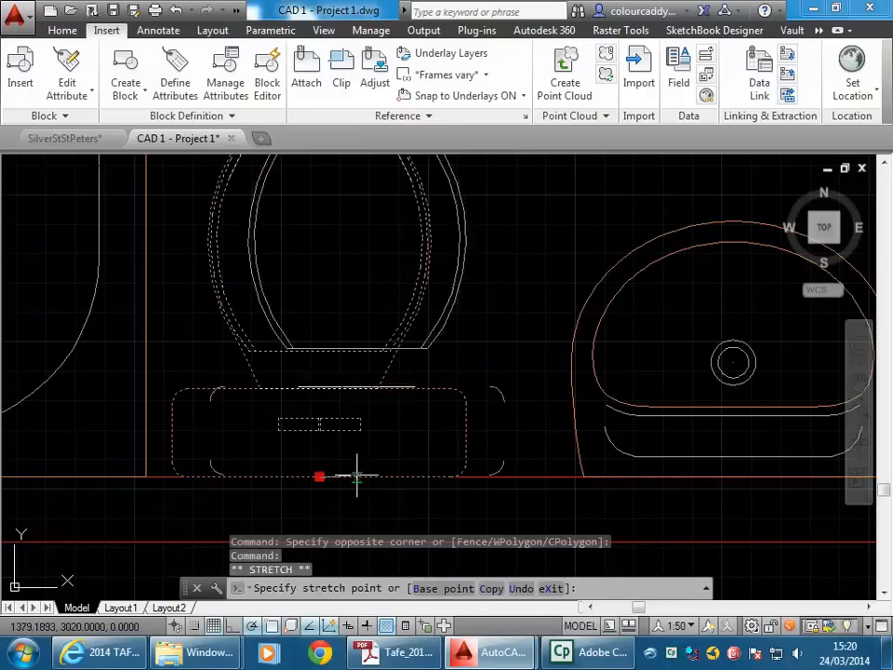
{"action": "scroll", "coordinate": [330, 430], "scroll_direction": "down", "scroll_amount": 7}
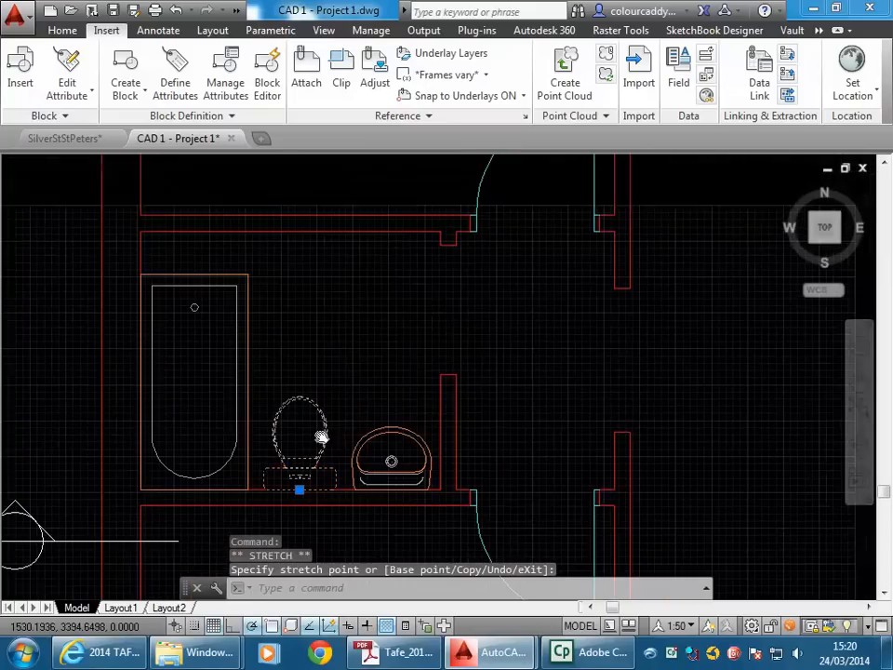
{"action": "key", "text": "Escape"}
{"action": "key", "text": "Escape"}
{"action": "middle_click_drag", "start_coordinate": [299, 353], "coordinate": [285, 351]}
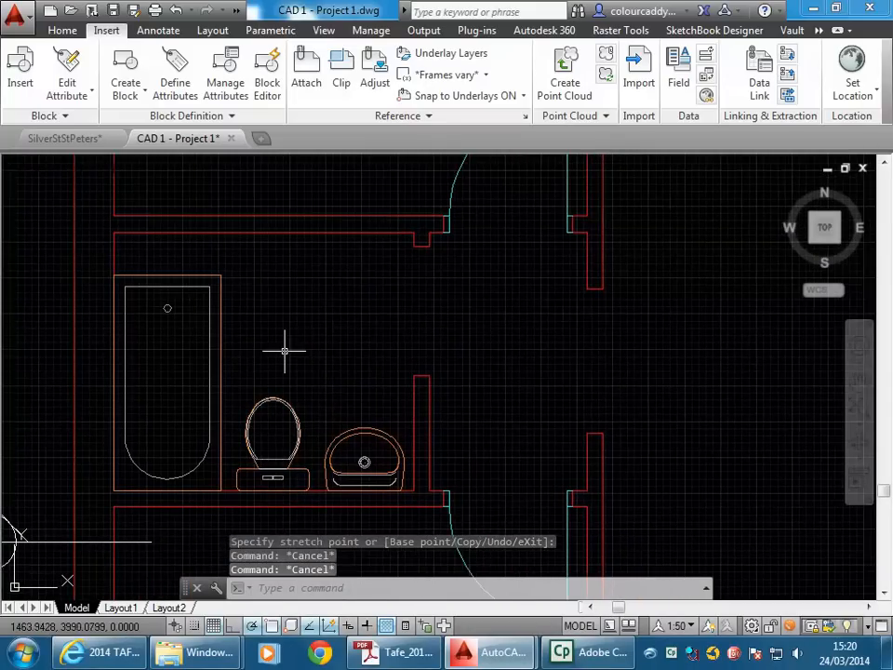
{"action": "middle_click_drag", "start_coordinate": [337, 305], "coordinate": [359, 330]}
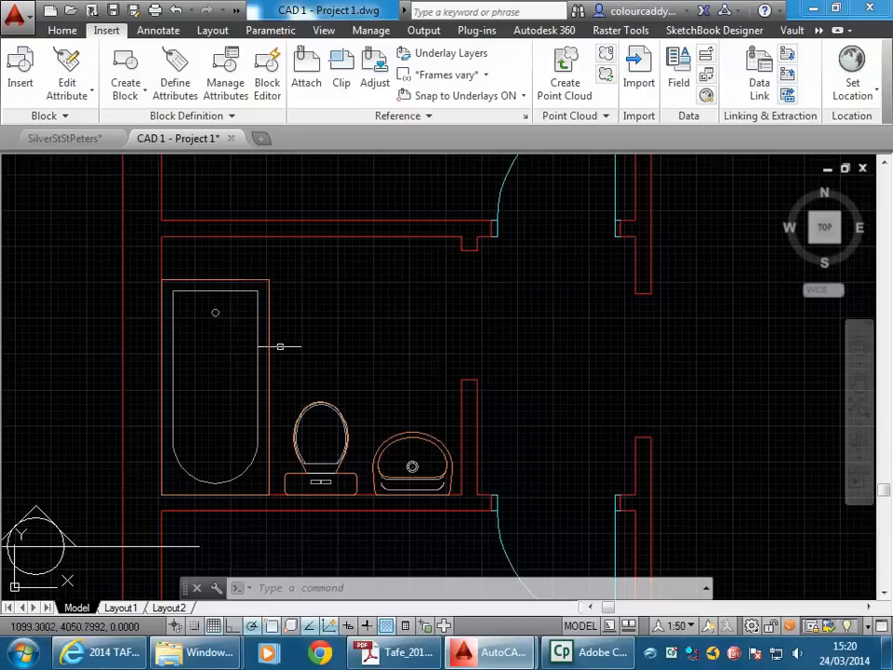
{"action": "left_click", "coordinate": [257, 340]}
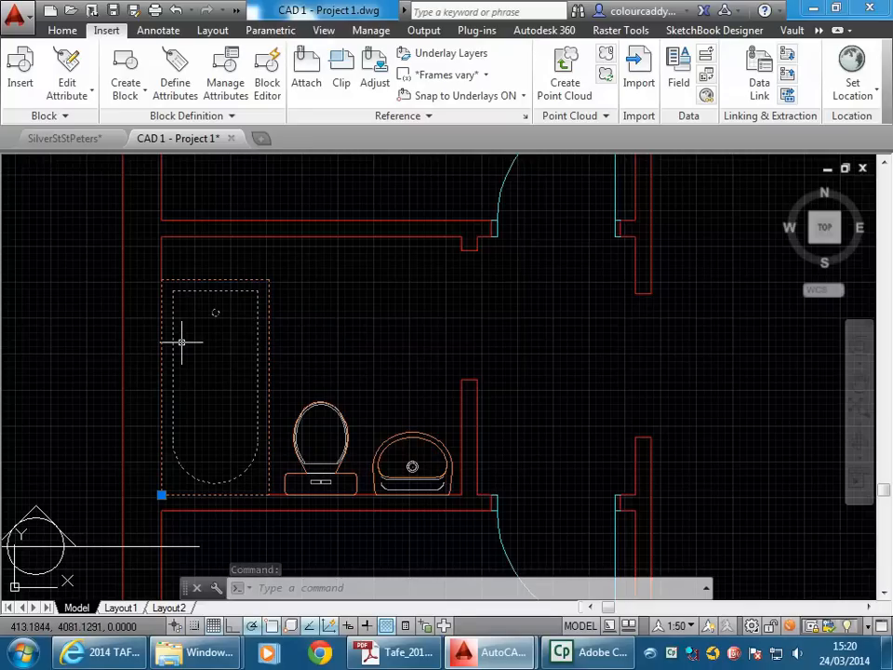
{"action": "key", "text": "Escape"}
{"action": "key", "text": "Escape"}
{"action": "key", "text": "Escape"}
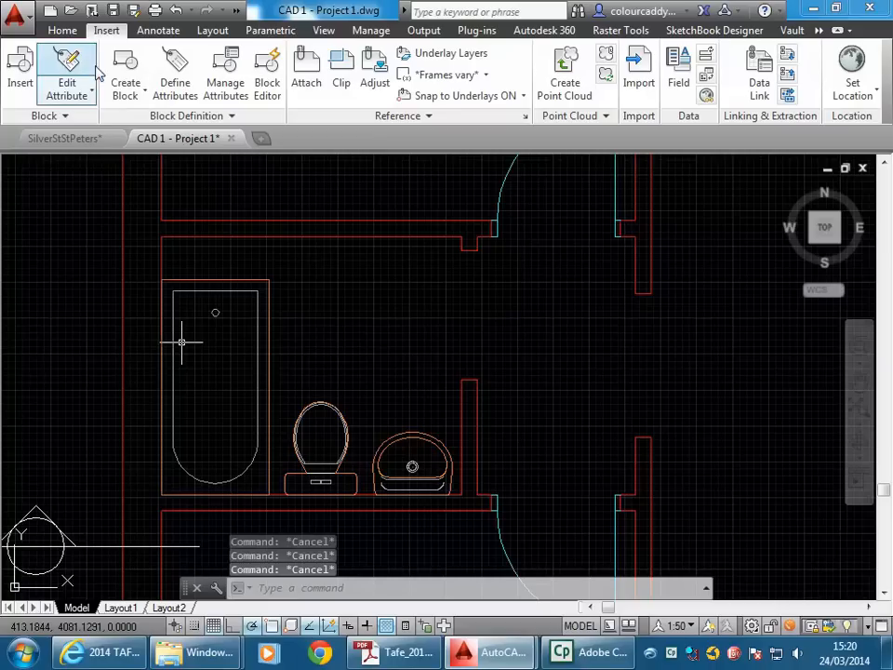
Make X_TILE the current layer and draw a line from the bath's upper-right corner straight up to the upper wall.
{"action": "left_click", "coordinate": [62, 30]}
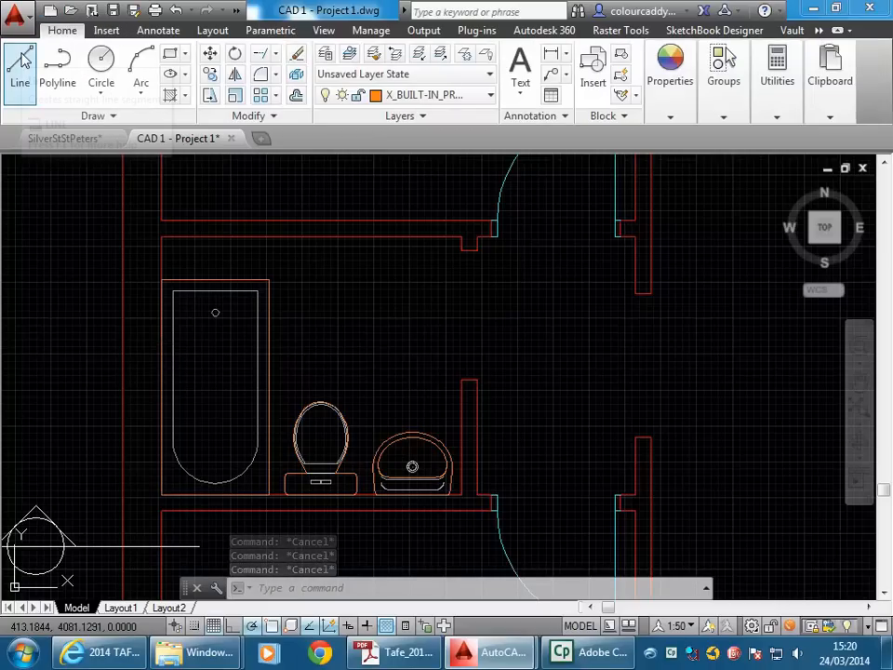
{"action": "left_click", "coordinate": [391, 95]}
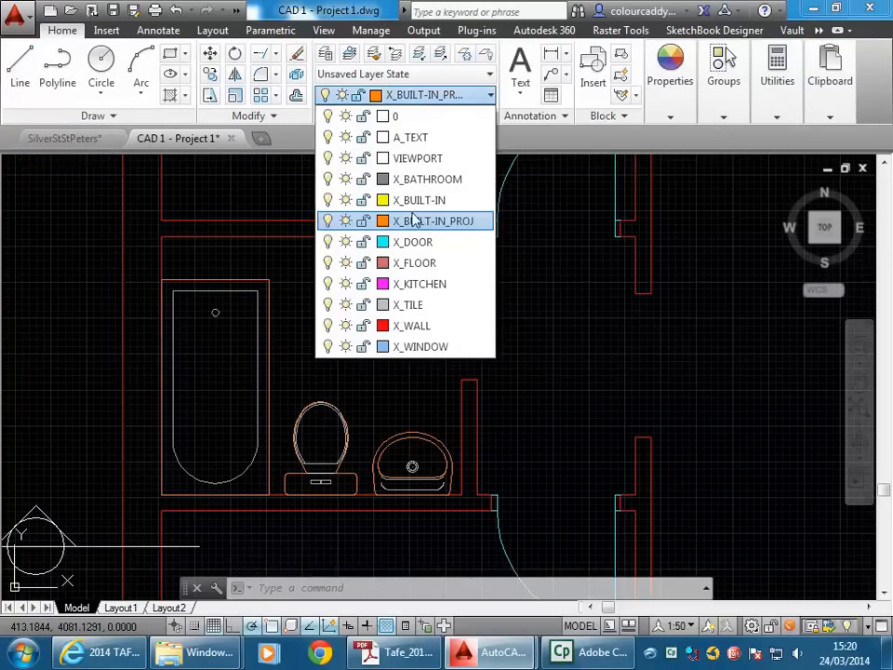
{"action": "left_click", "coordinate": [409, 304]}
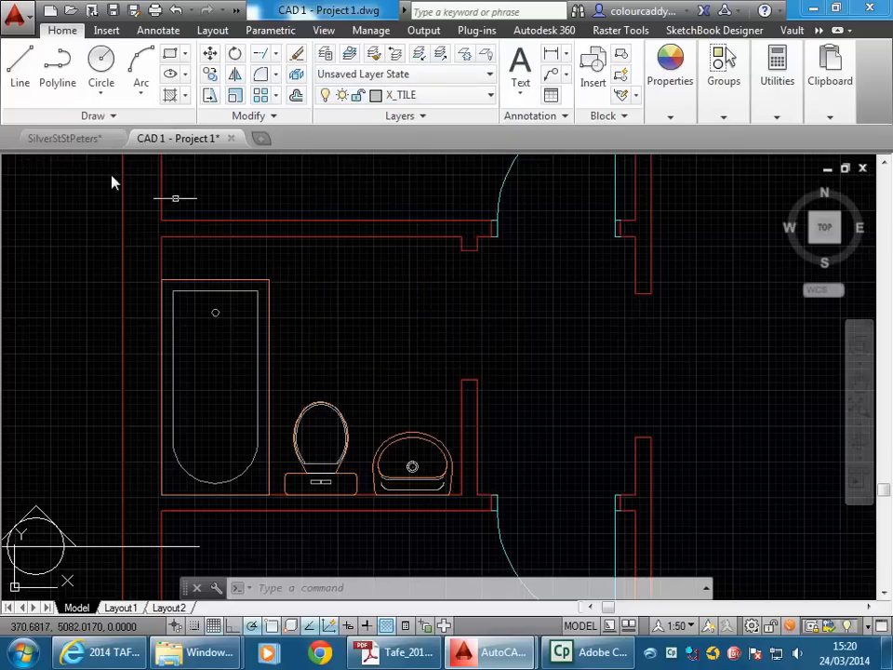
{"action": "left_click", "coordinate": [21, 73]}
{"action": "left_click", "coordinate": [269, 279]}
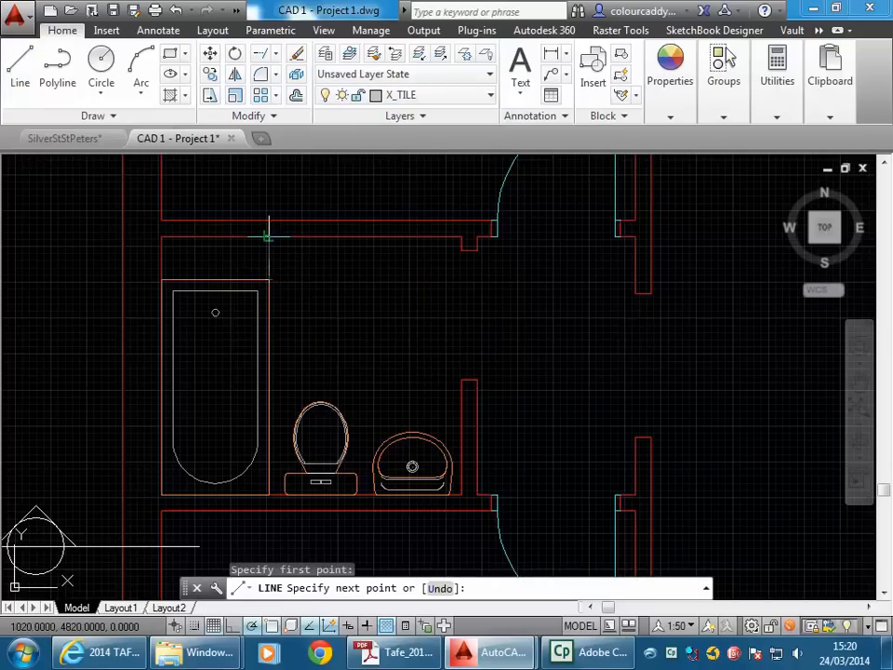
{"action": "left_click", "coordinate": [269, 237]}
{"action": "right_click", "coordinate": [321, 177]}
{"action": "left_click", "coordinate": [333, 184]}
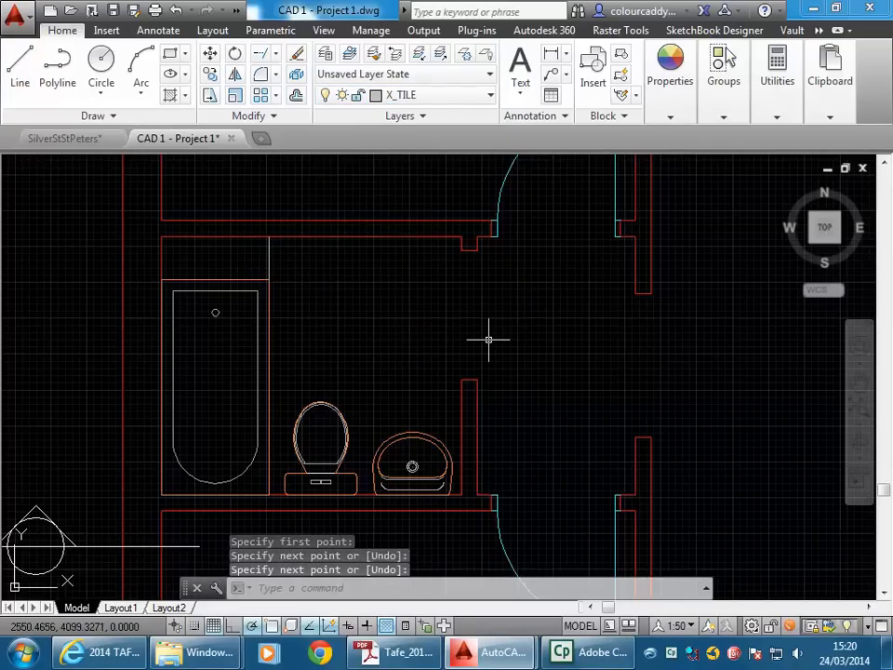
Copy the door with its jambs below the bathroom, from its lower-right jamb corner to the upper-left corner of the short partition.
{"action": "left_click", "coordinate": [619, 480]}
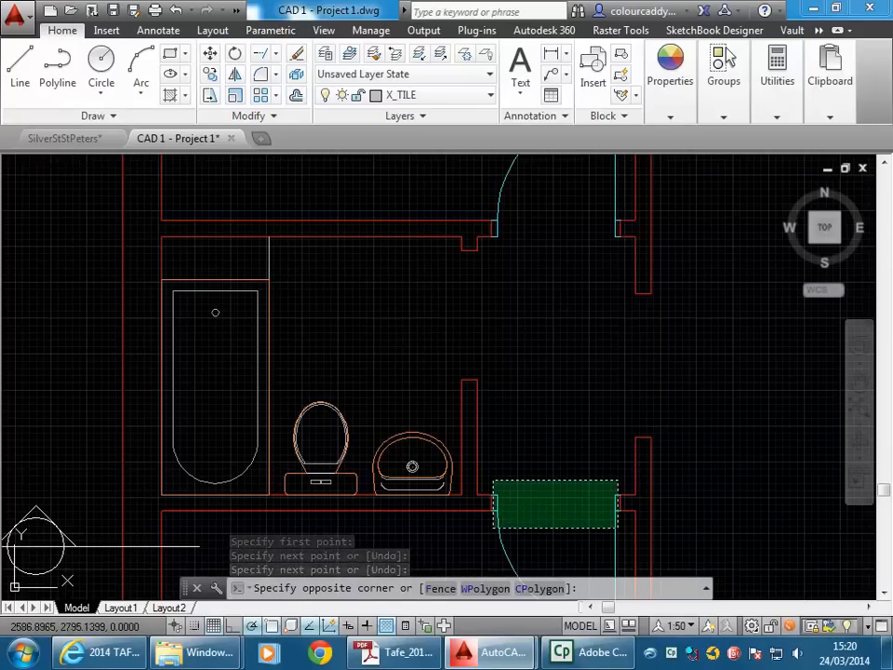
{"action": "left_click", "coordinate": [496, 530]}
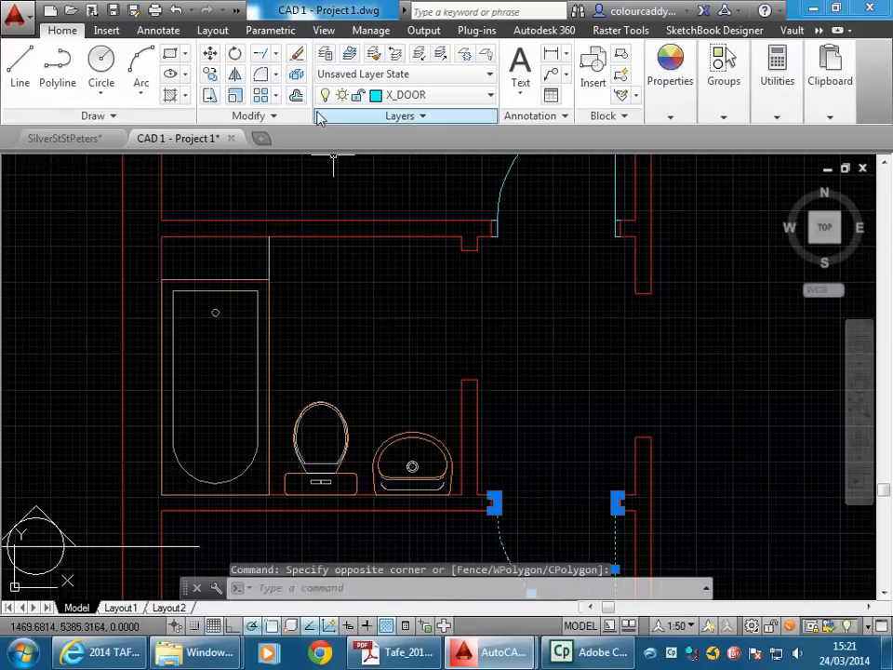
{"action": "left_click", "coordinate": [210, 74]}
{"action": "left_click", "coordinate": [620, 511]}
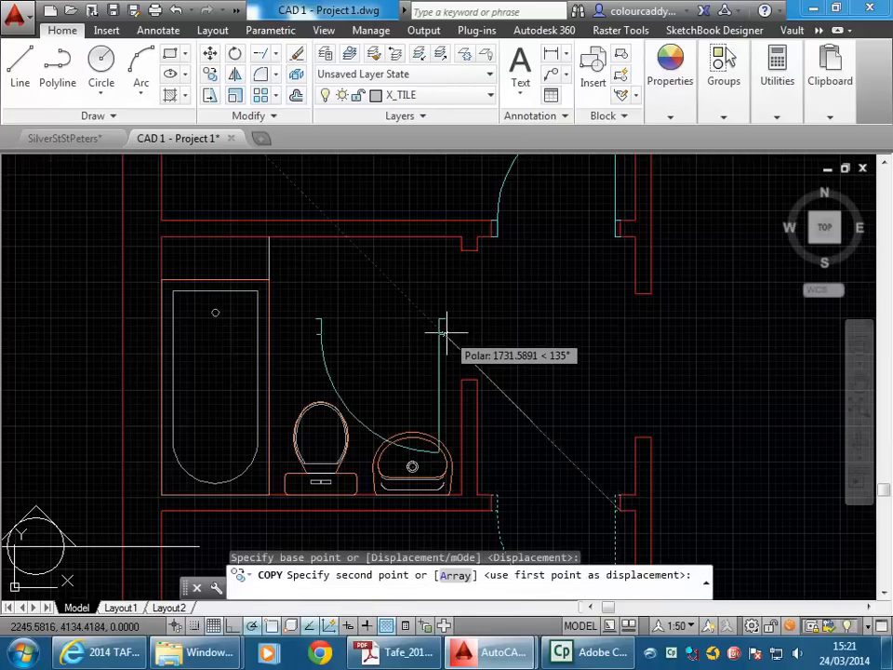
{"action": "left_click", "coordinate": [458, 380]}
{"action": "key", "text": "Escape"}
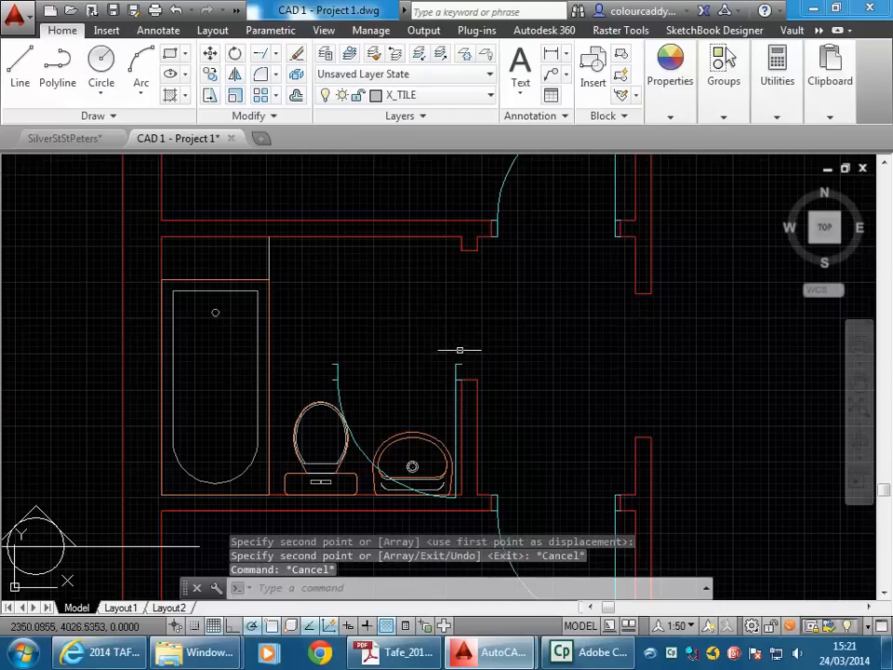
Rotate the copied door by 270° about the partition's upper-left corner so it fits the bathroom opening and swings into the bathroom.
{"action": "left_click", "coordinate": [460, 351]}
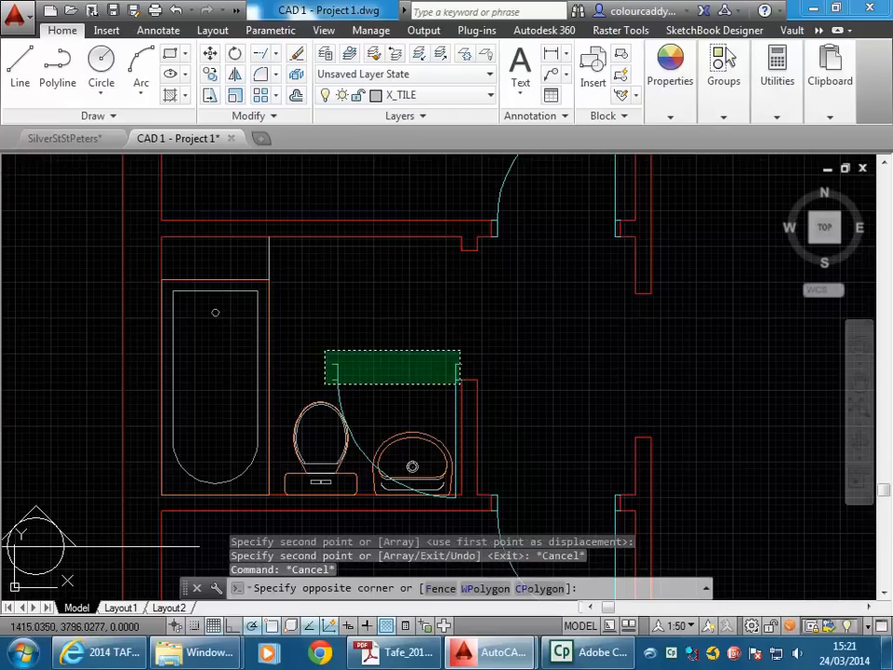
{"action": "left_click", "coordinate": [322, 386]}
{"action": "left_click", "coordinate": [235, 53]}
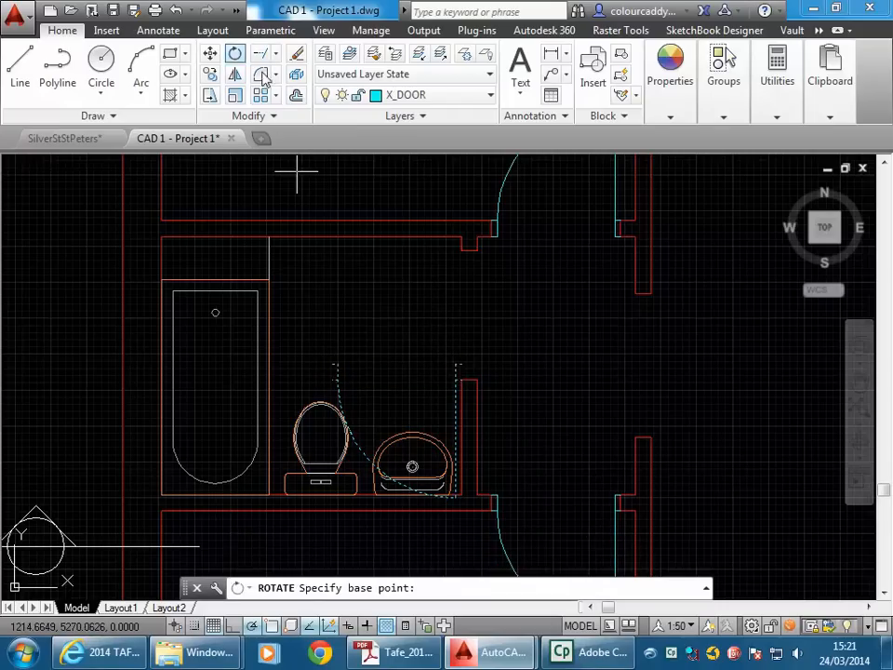
{"action": "left_click", "coordinate": [461, 380]}
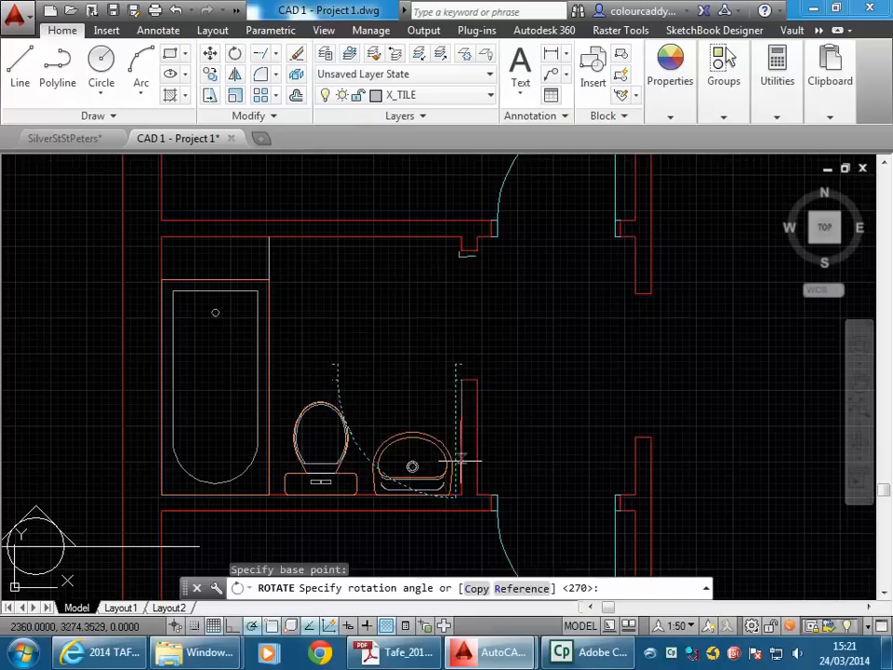
{"action": "left_click", "coordinate": [459, 534]}
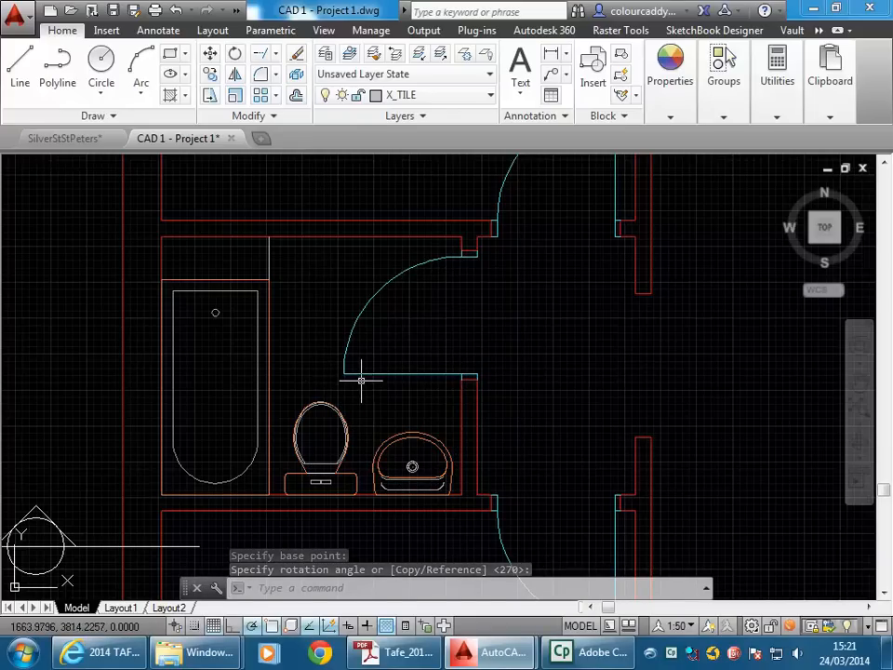
Draw a vertical X_TILE line across the bathroom doorway, joining the outer corners of the two door jambs.
{"action": "scroll", "coordinate": [399, 289], "scroll_direction": "up", "scroll_amount": 3}
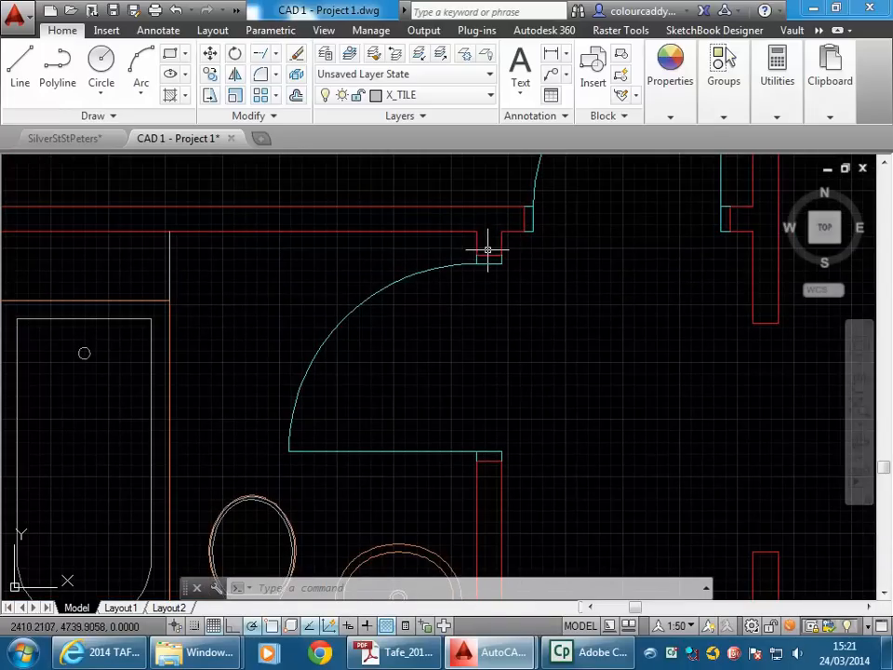
{"action": "left_click", "coordinate": [24, 72]}
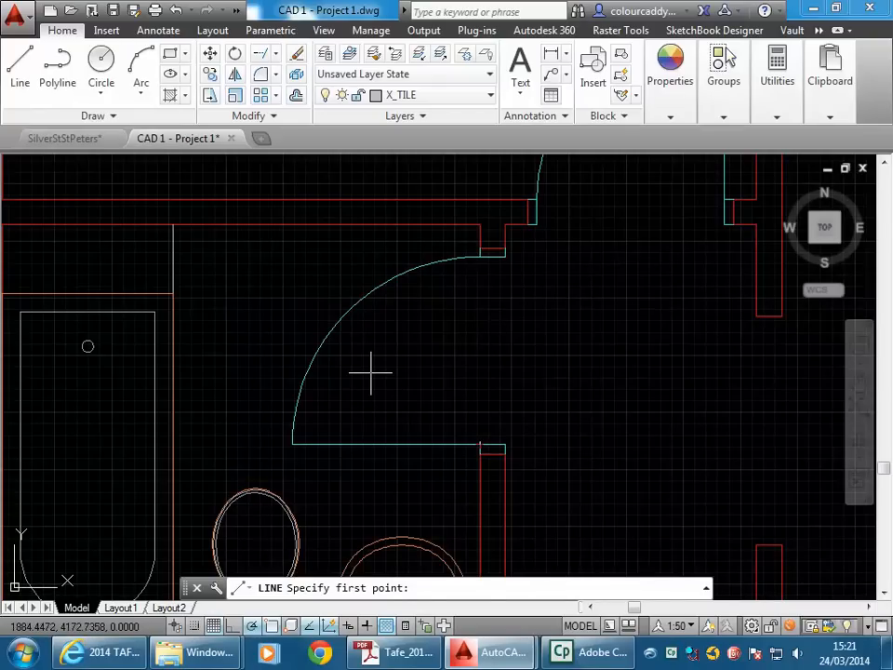
{"action": "scroll", "coordinate": [455, 344], "scroll_direction": "down", "scroll_amount": 5}
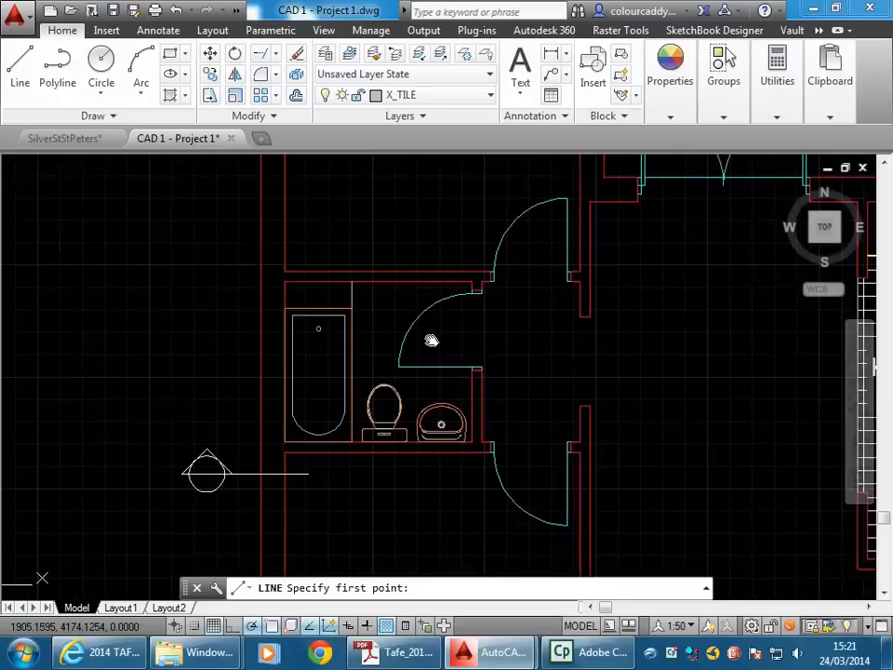
{"action": "scroll", "coordinate": [453, 343], "scroll_direction": "up", "scroll_amount": 4}
{"action": "middle_click_drag", "start_coordinate": [465, 348], "coordinate": [410, 343]}
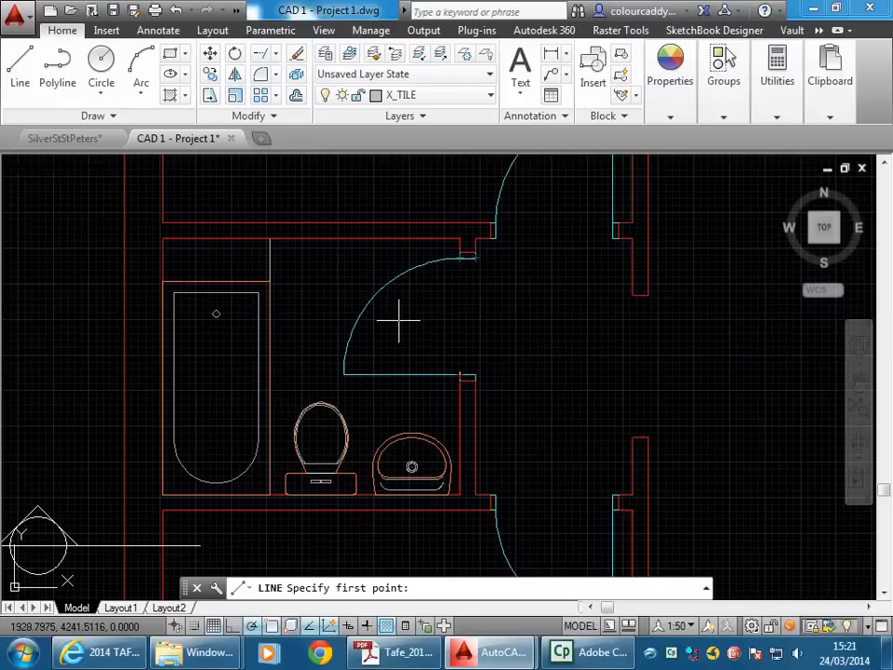
{"action": "left_click", "coordinate": [476, 259]}
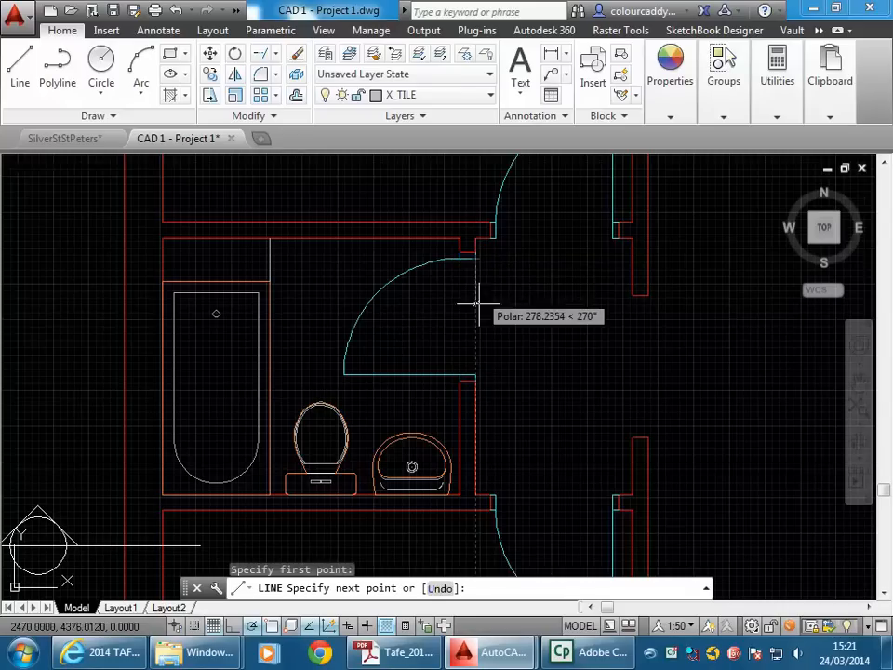
{"action": "left_click", "coordinate": [475, 375]}
{"action": "right_click", "coordinate": [515, 322]}
{"action": "left_click", "coordinate": [540, 334]}
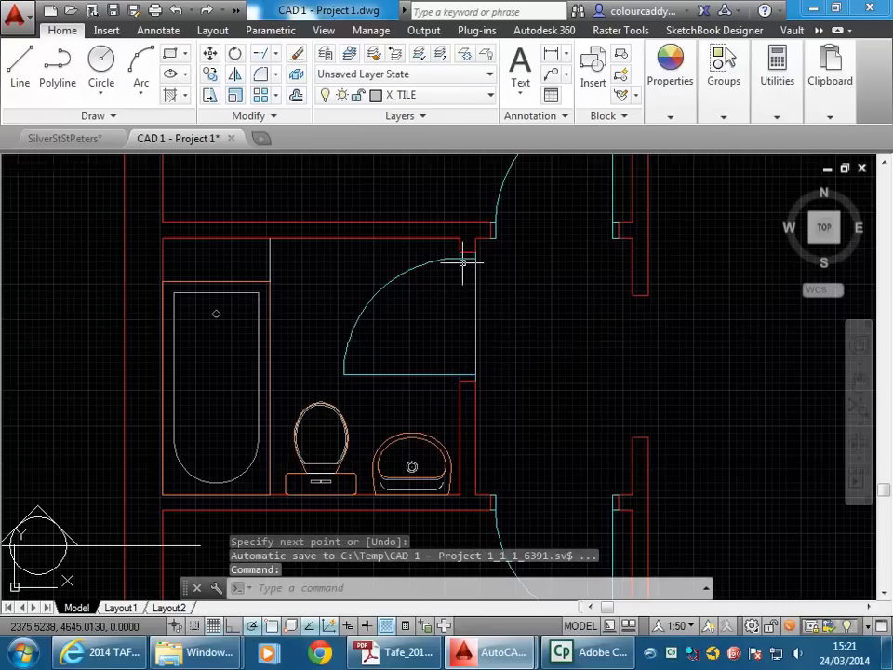
Examine the bathroom door swing, its jambs and the tile line across the doorway up close.
{"action": "scroll", "coordinate": [473, 260], "scroll_direction": "up", "scroll_amount": 3}
{"action": "mouse_move", "coordinate": [572, 364]}
{"action": "middle_mouse_down"}
{"action": "mouse_move", "coordinate": [530, 371]}
{"action": "mouse_move", "coordinate": [539, 402]}
{"action": "middle_mouse_up"}
{"action": "scroll", "coordinate": [540, 403], "scroll_direction": "up", "scroll_amount": 2}
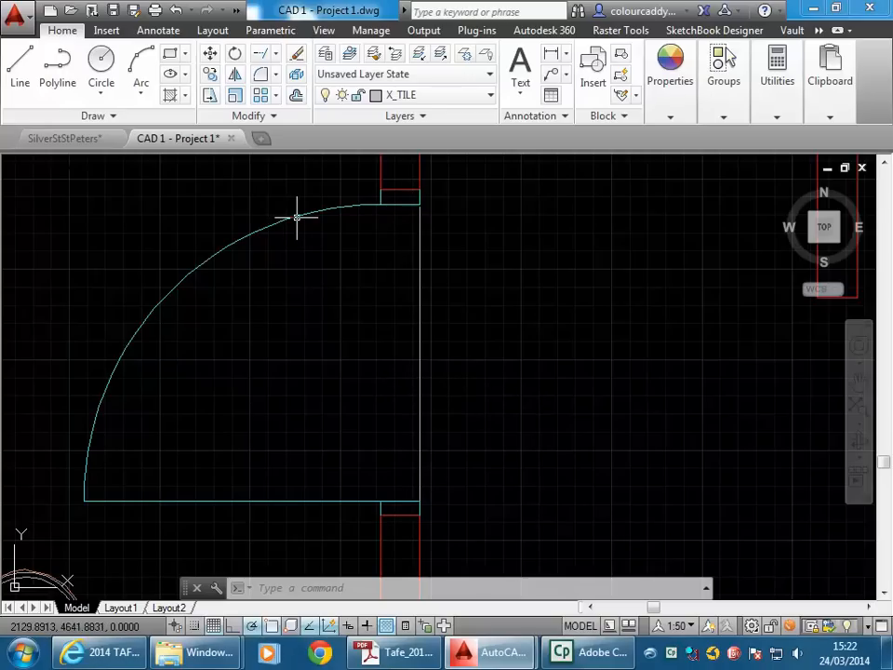
{"action": "scroll", "coordinate": [508, 453], "scroll_direction": "down", "scroll_amount": 4}
{"action": "middle_click_drag", "start_coordinate": [508, 453], "coordinate": [466, 431]}
{"action": "mouse_move", "coordinate": [364, 421]}
{"action": "middle_mouse_down"}
{"action": "mouse_move", "coordinate": [423, 347]}
{"action": "mouse_move", "coordinate": [441, 370]}
{"action": "mouse_move", "coordinate": [461, 370]}
{"action": "middle_mouse_up"}
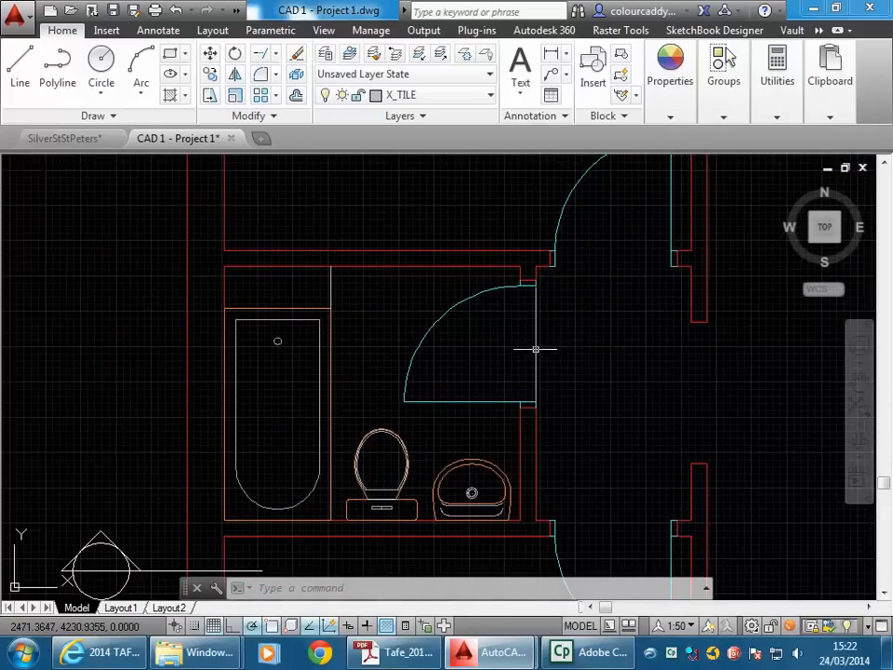
{"action": "scroll", "coordinate": [548, 343], "scroll_direction": "up", "scroll_amount": 2}
{"action": "scroll", "coordinate": [492, 281], "scroll_direction": "up", "scroll_amount": 2}
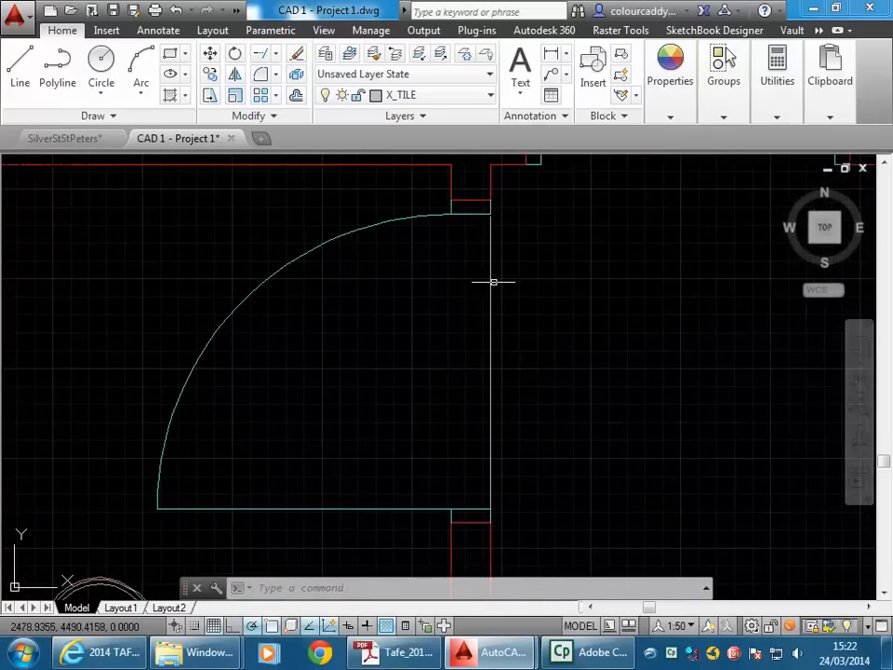
{"action": "scroll", "coordinate": [570, 380], "scroll_direction": "down", "scroll_amount": 3}
{"action": "middle_click_drag", "start_coordinate": [563, 382], "coordinate": [522, 382]}
{"action": "scroll", "coordinate": [519, 406], "scroll_direction": "up", "scroll_amount": 2}
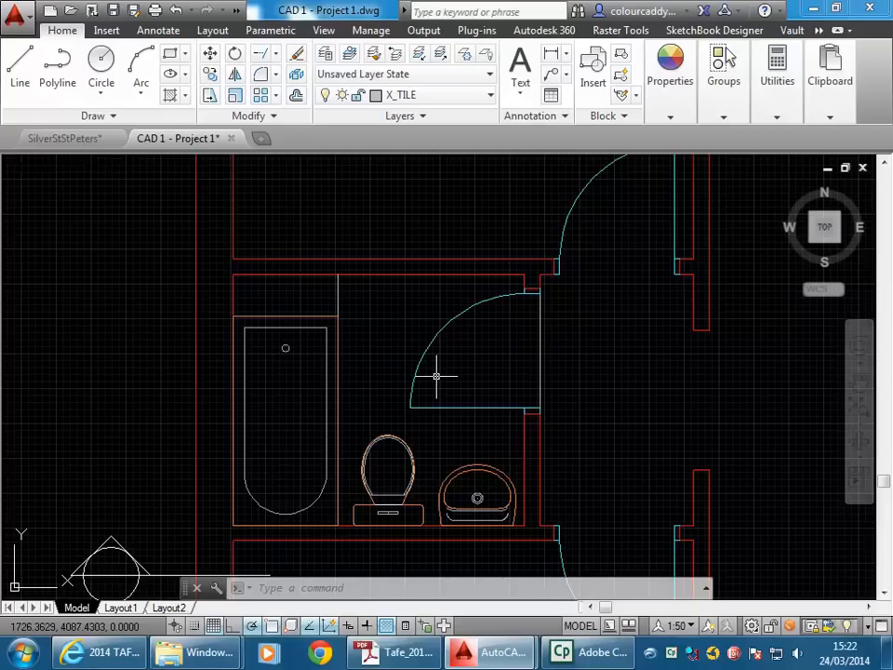
{"action": "scroll", "coordinate": [436, 376], "scroll_direction": "down", "scroll_amount": 2}
{"action": "middle_click_drag", "start_coordinate": [555, 349], "coordinate": [471, 361]}
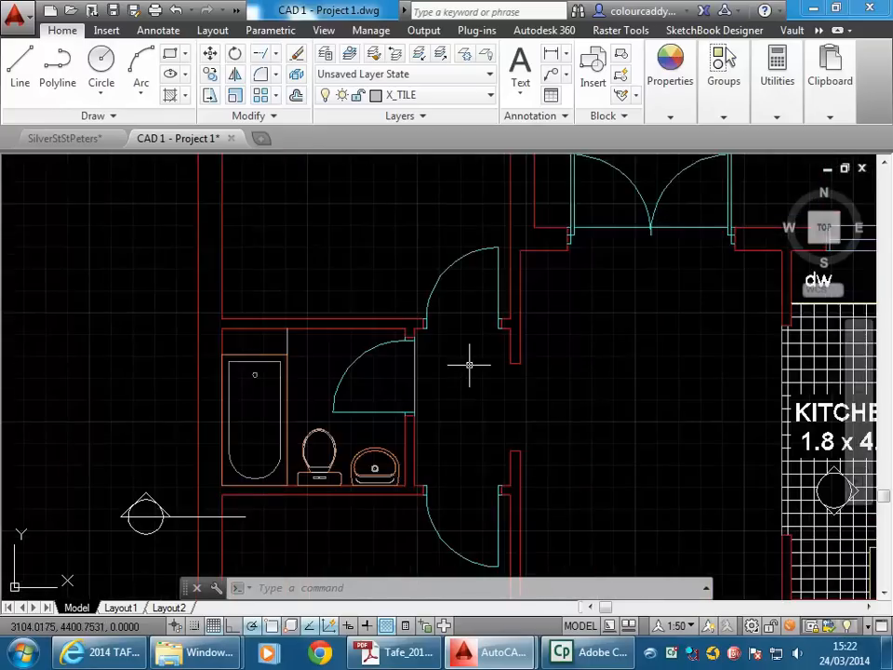
{"action": "scroll", "coordinate": [470, 363], "scroll_direction": "down", "scroll_amount": 2}
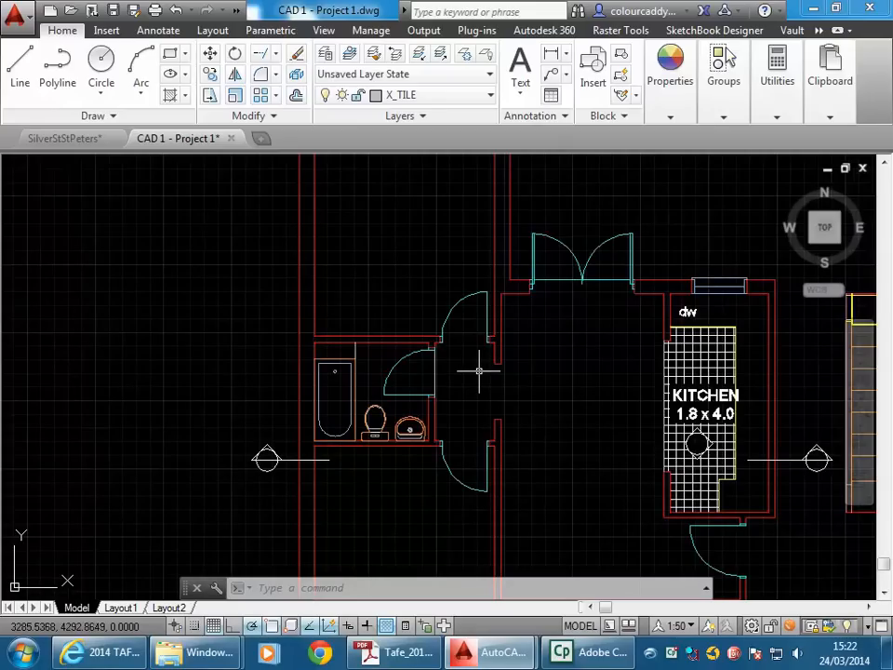
{"action": "scroll", "coordinate": [588, 443], "scroll_direction": "down", "scroll_amount": 2}
{"action": "mouse_move", "coordinate": [577, 437]}
{"action": "middle_mouse_down"}
{"action": "mouse_move", "coordinate": [545, 417]}
{"action": "mouse_move", "coordinate": [432, 484]}
{"action": "mouse_move", "coordinate": [417, 504]}
{"action": "middle_mouse_up"}
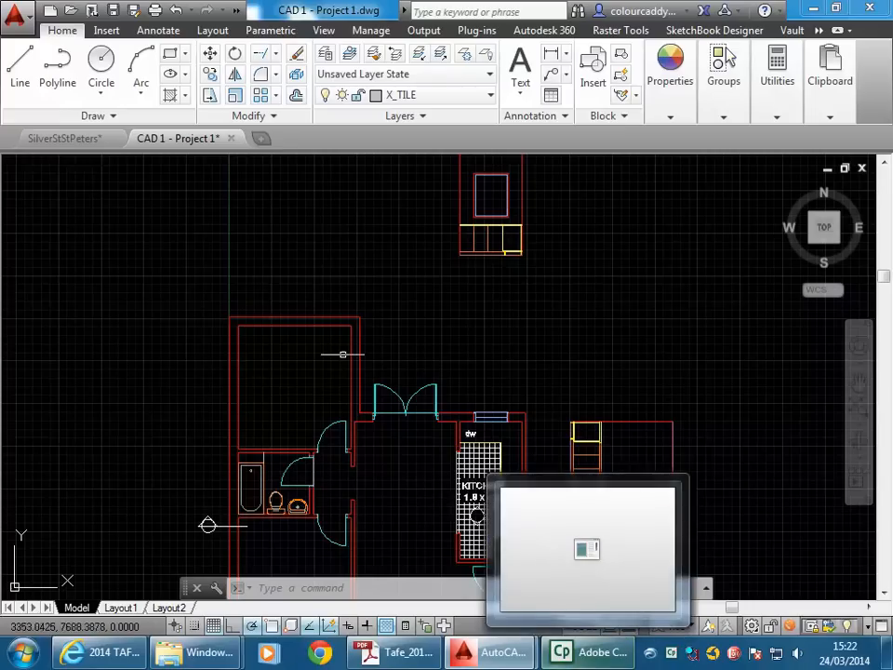
{"action": "mouse_move", "coordinate": [602, 663]}
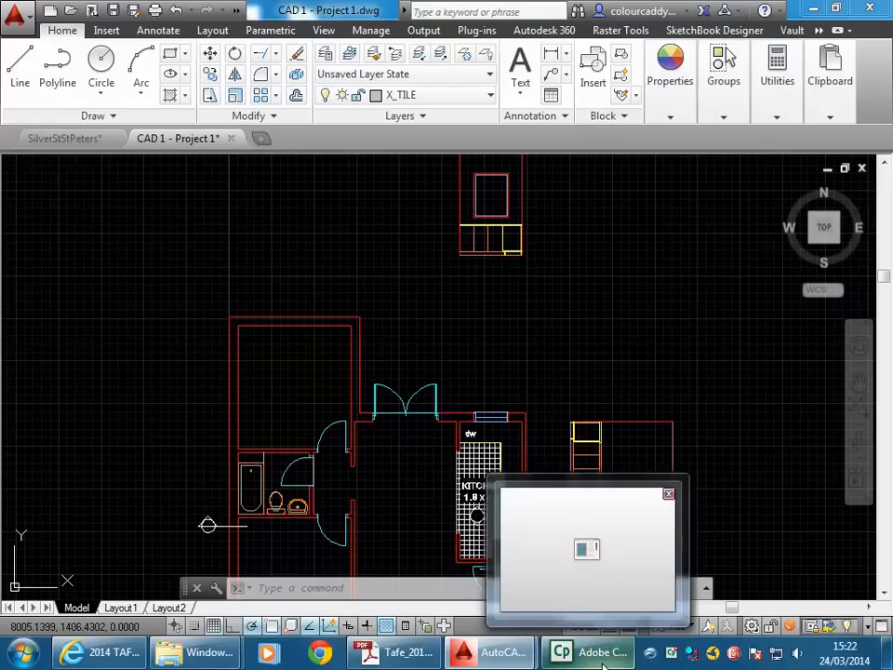